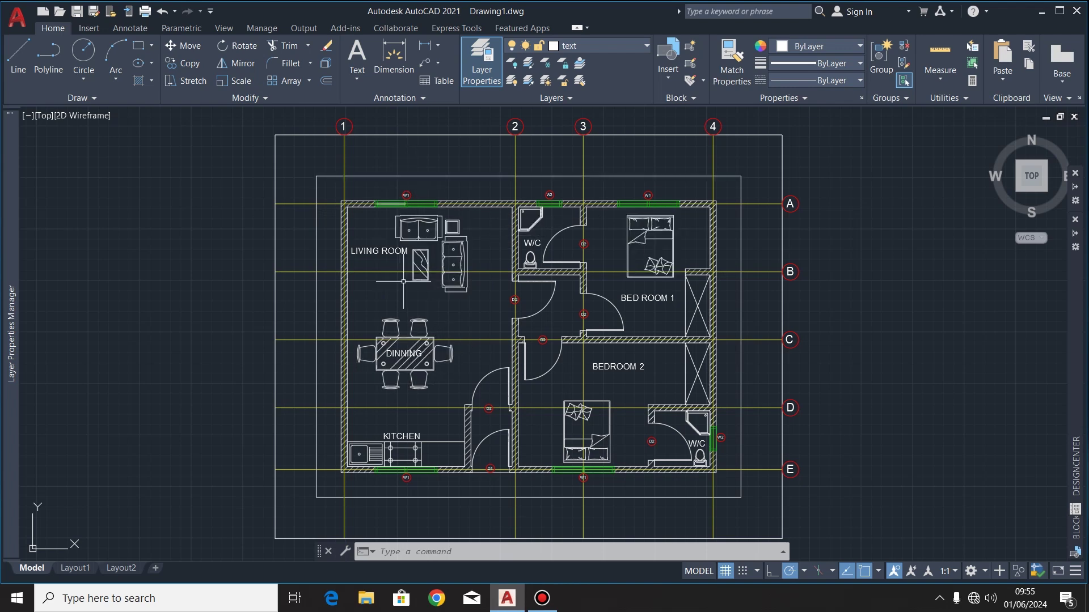
- Examine the two floor plans in the drawing, comparing the dimensioned plan with the furnished one and its roof outline
scroll(415, 183, "down", 5)
scroll(473, 205, "up", 5)
scroll(510, 289, "down", 3)
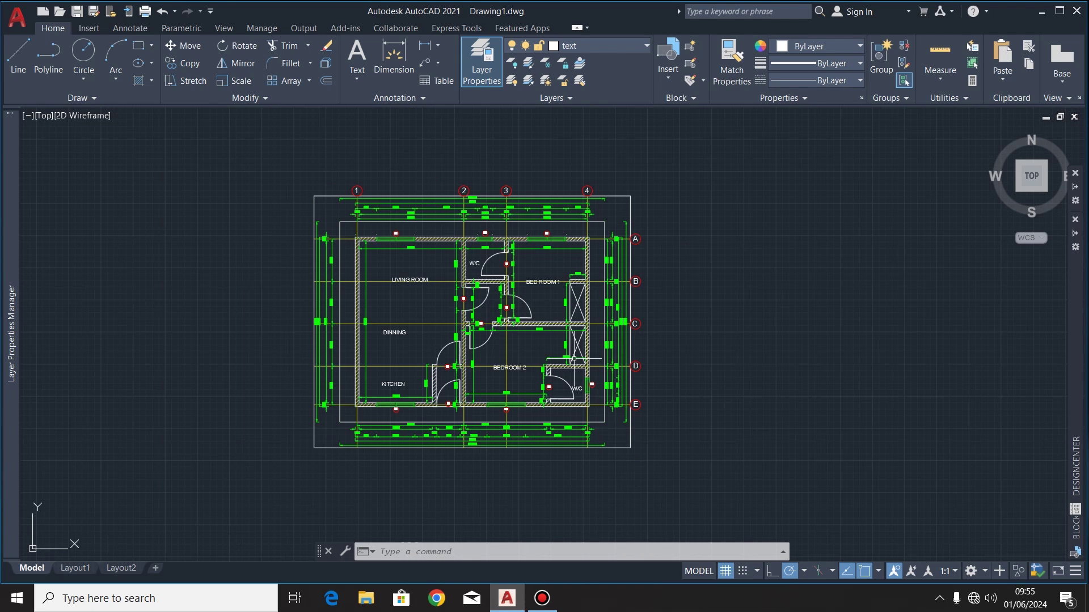
scroll(535, 171, "up", 3)
scroll(464, 208, "down", 5)
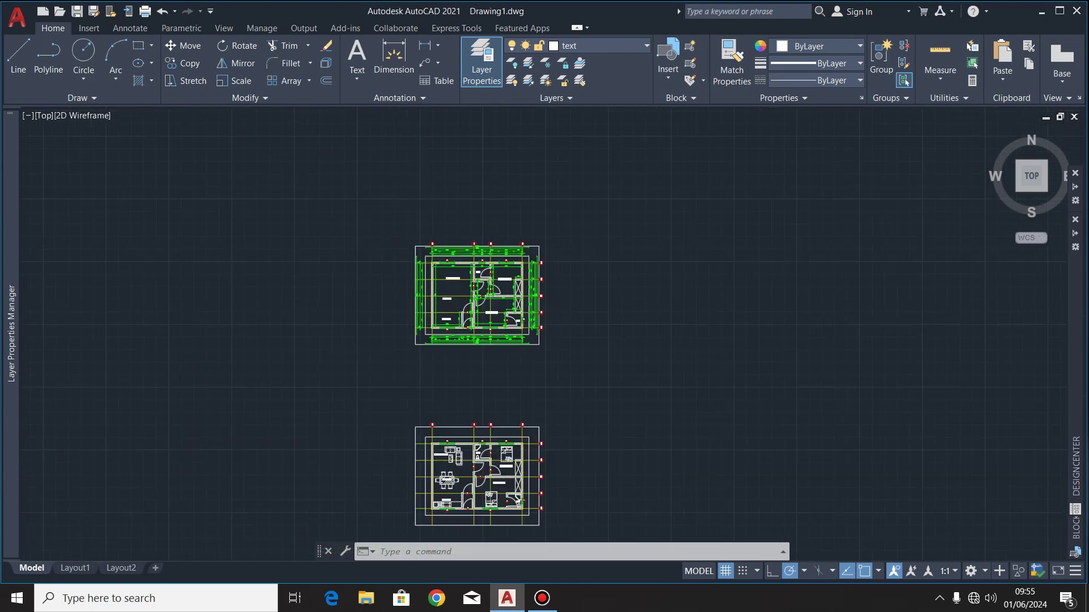
scroll(474, 425, "up", 4)
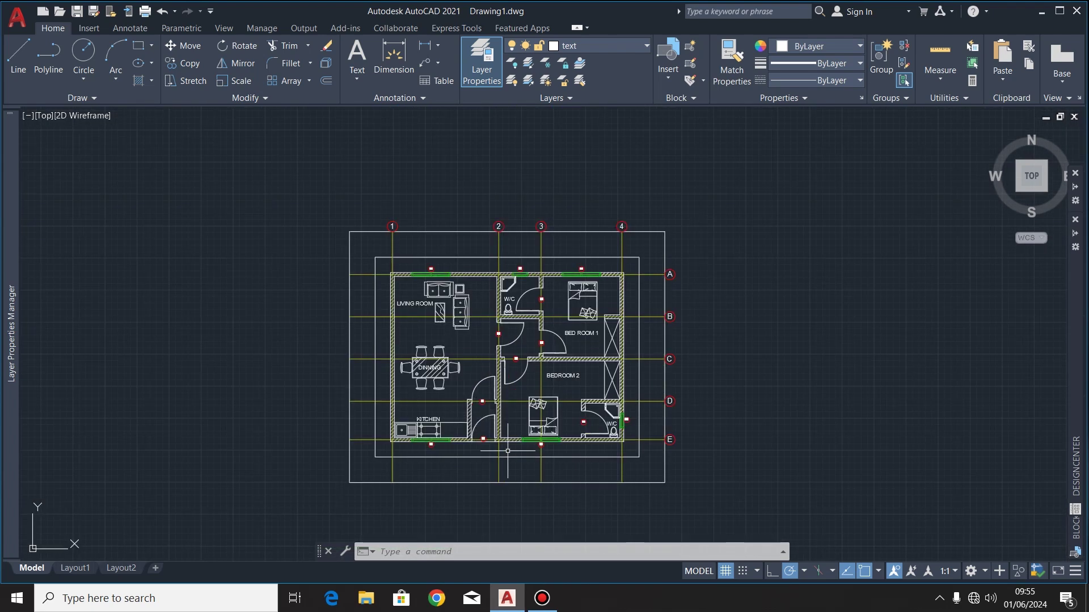
scroll(507, 456, "up", 2)
scroll(508, 455, "down", 2)
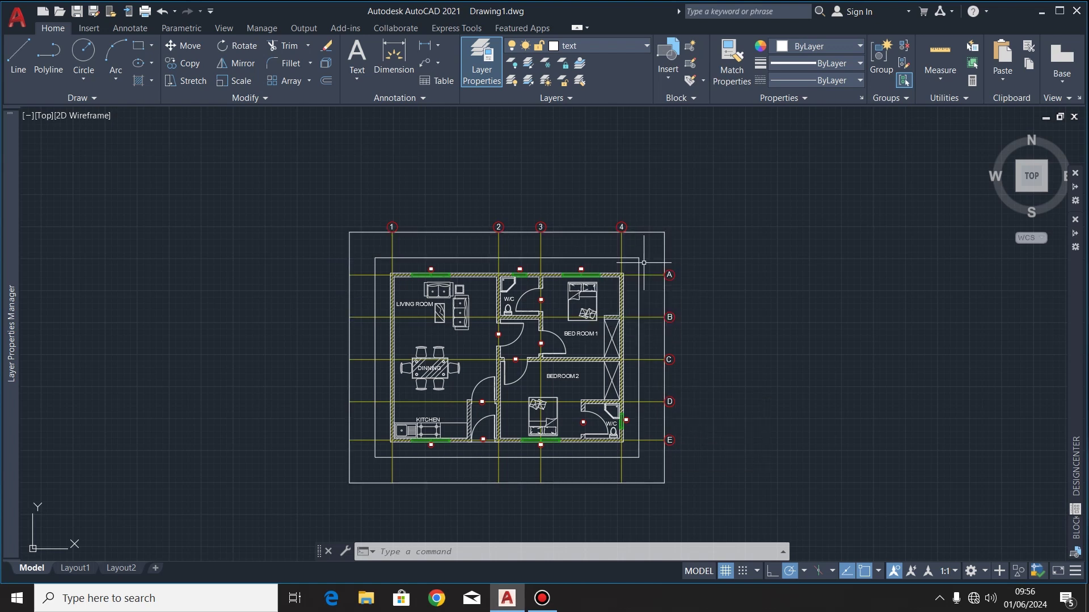
scroll(629, 342, "up", 2)
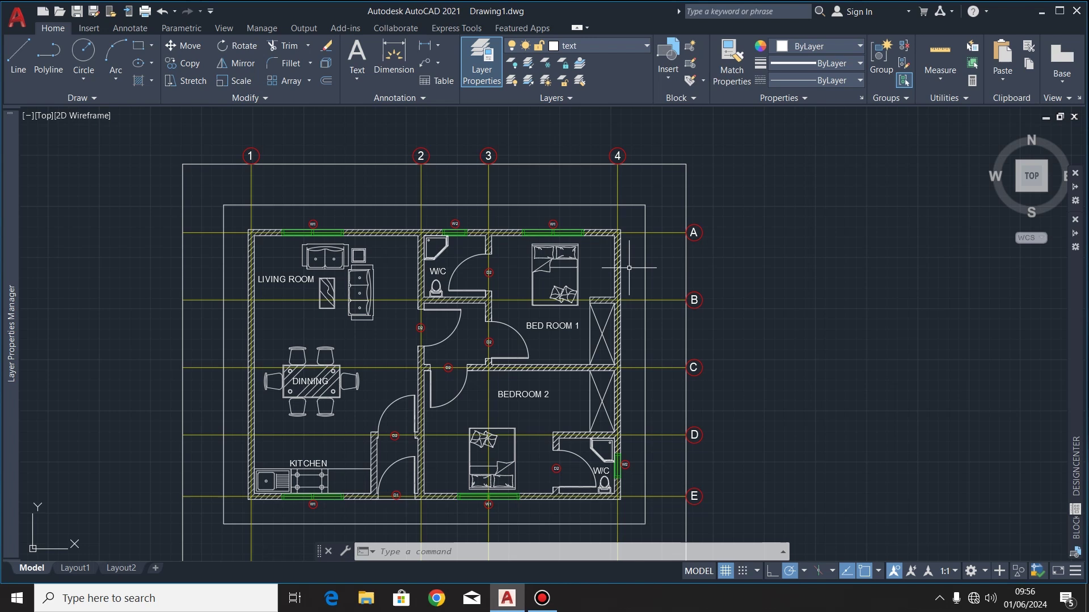
middle_click_drag(465, 346, 515, 307)
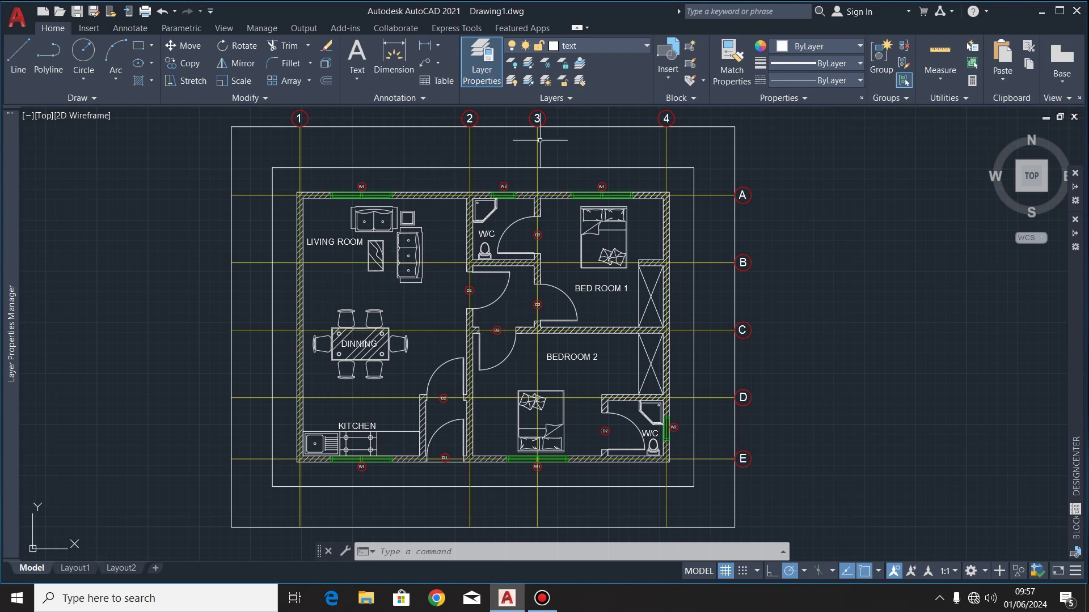
- Make the roof layer current and draw a 45° hip line about 6280 long inward from the inner outline's upper-left corner
left_click(620, 45)
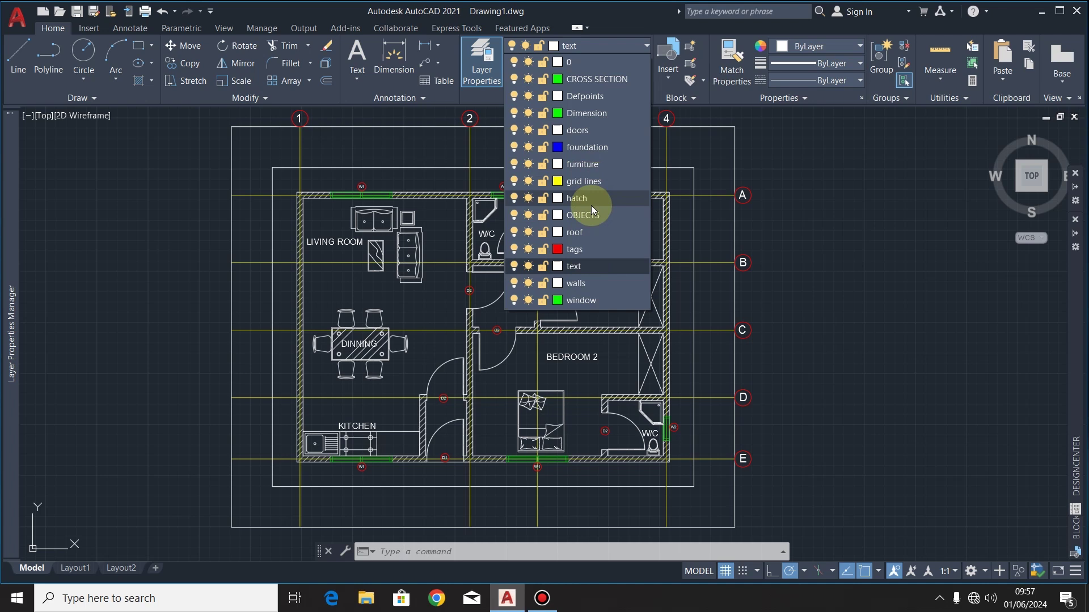
left_click(587, 232)
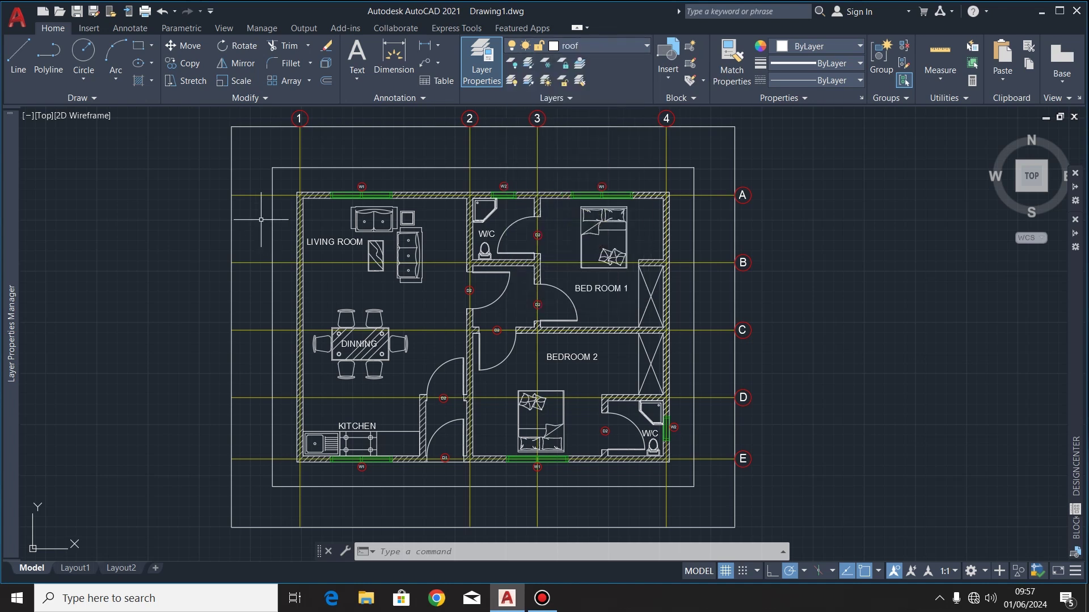
left_click(19, 61)
scroll(266, 192, "up", 8)
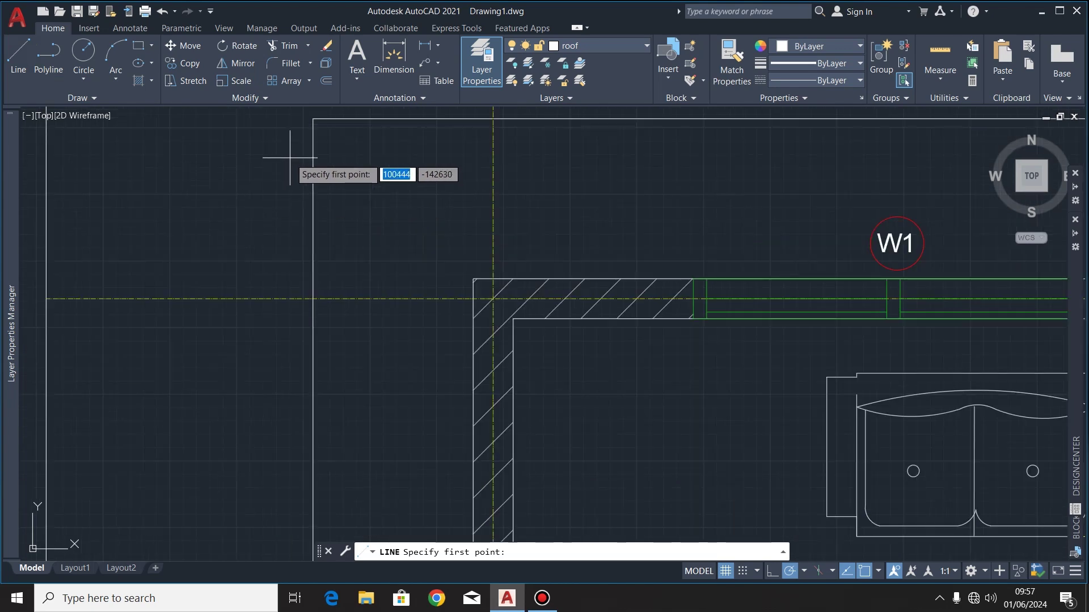
left_click(313, 119)
scroll(321, 116, "down", 5)
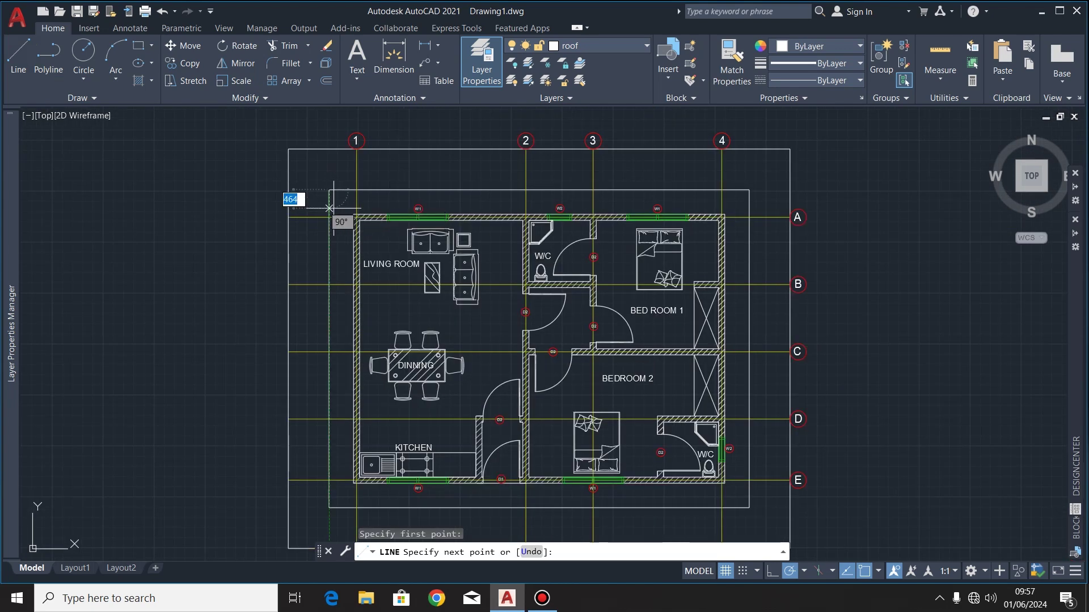
scroll(479, 217, "down", 1)
scroll(479, 217, "up", 1)
scroll(515, 282, "down", 1)
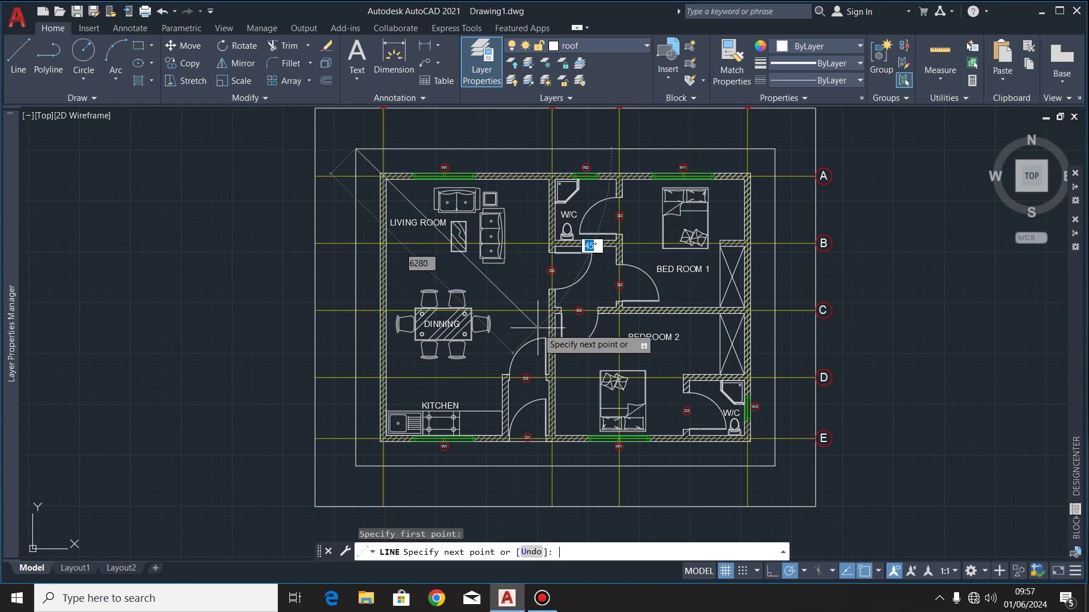
left_click(538, 329)
- Draw a 45° hip line from the roof outline's lower-left corner up to the D2 door tag on grid line 2
left_click(19, 61)
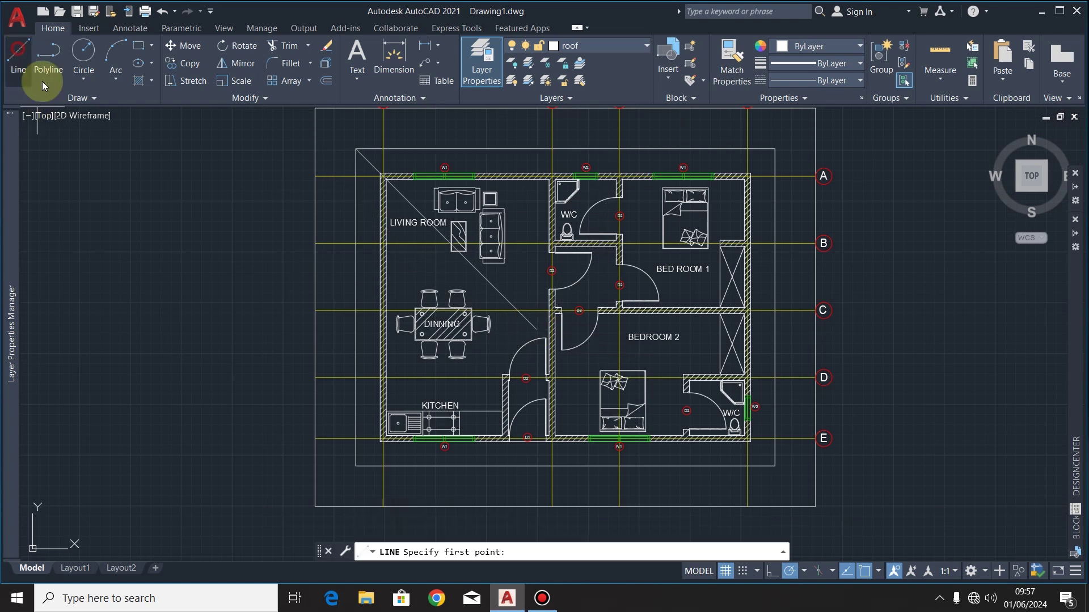
left_click(356, 466)
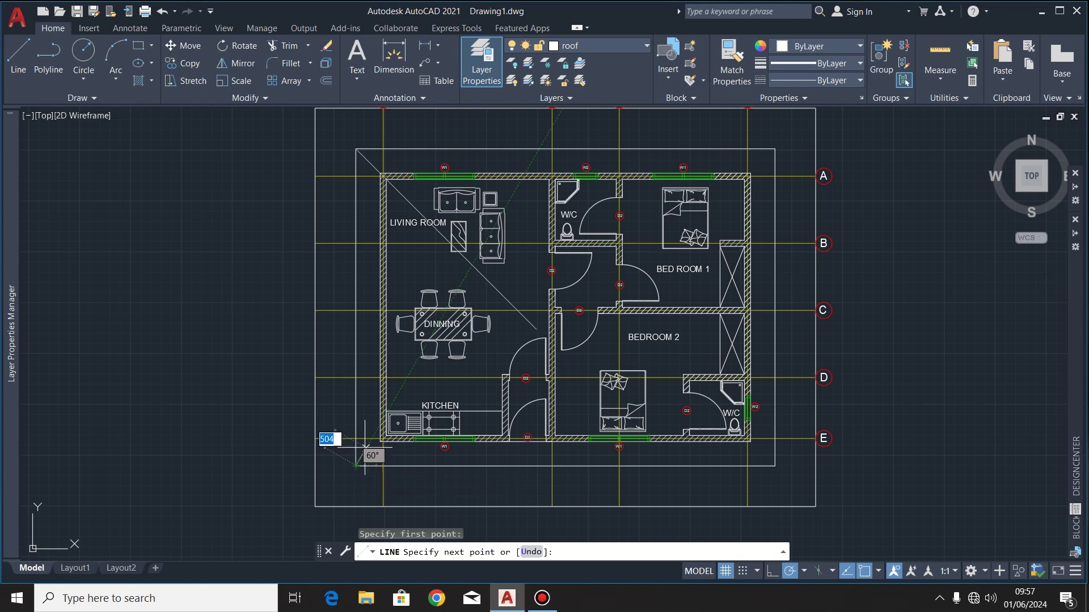
left_click(550, 270)
key("Escape")
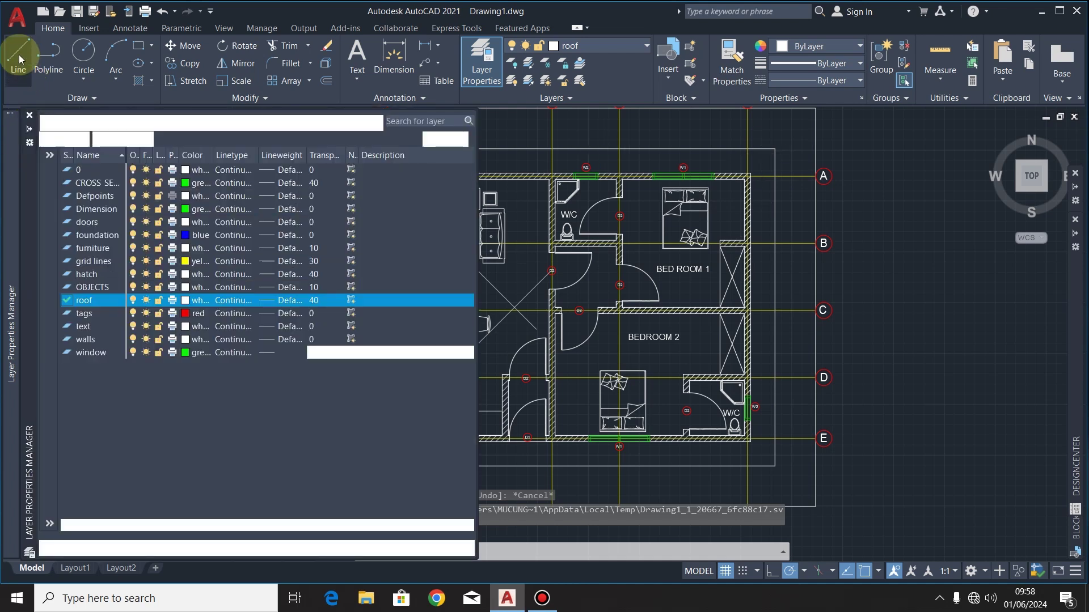
- Draw a hip line about 6140 long at 135° from the roof outline's upper-right corner inward, ending near the Bedroom 2 door
left_click(18, 61)
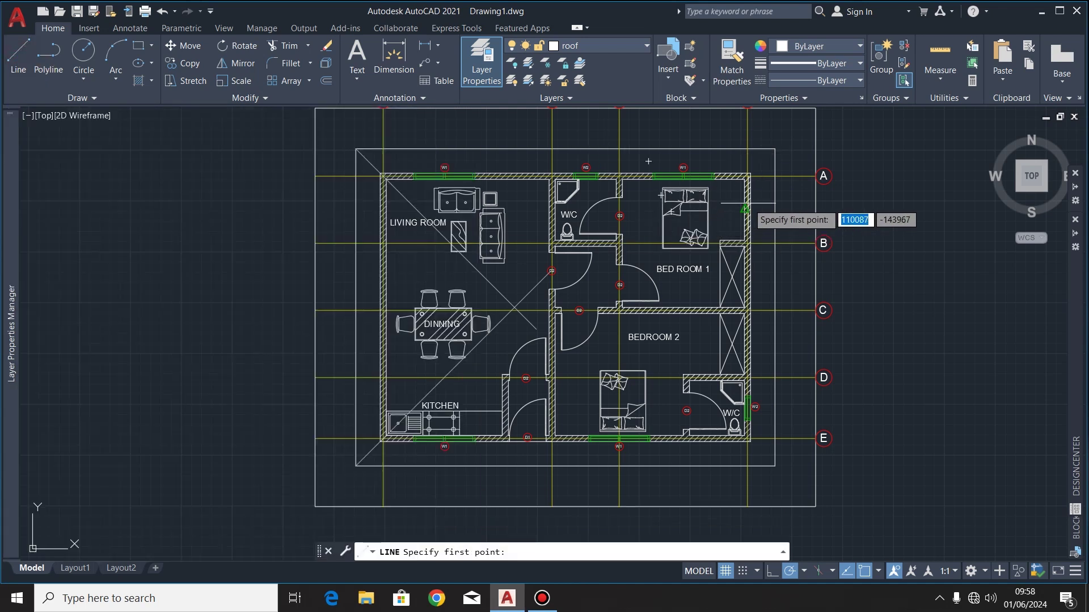
left_click(775, 149)
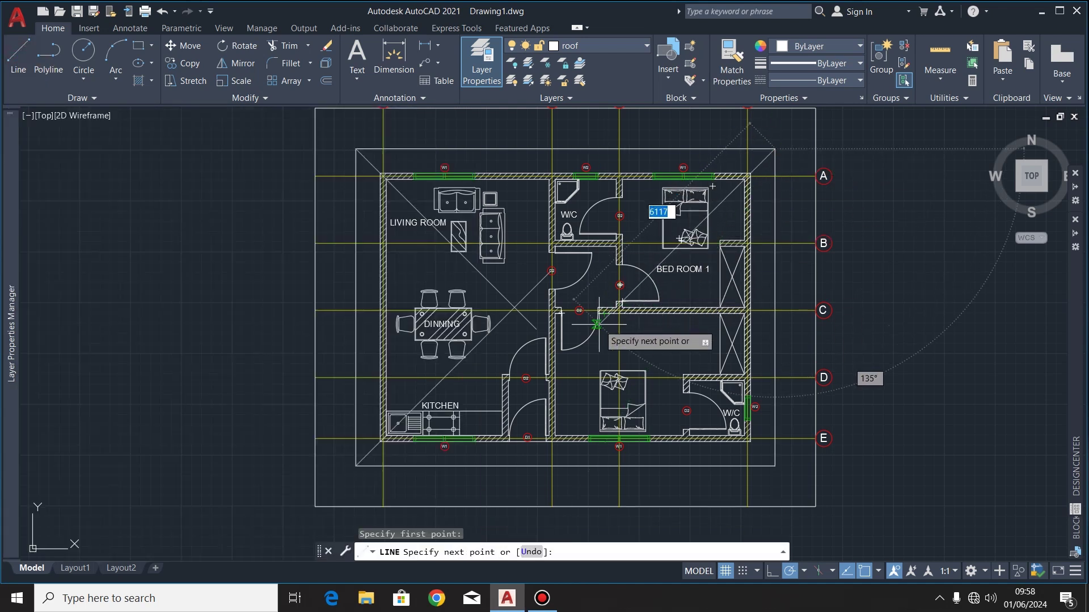
scroll(597, 324, "up", 2)
scroll(596, 325, "down", 2)
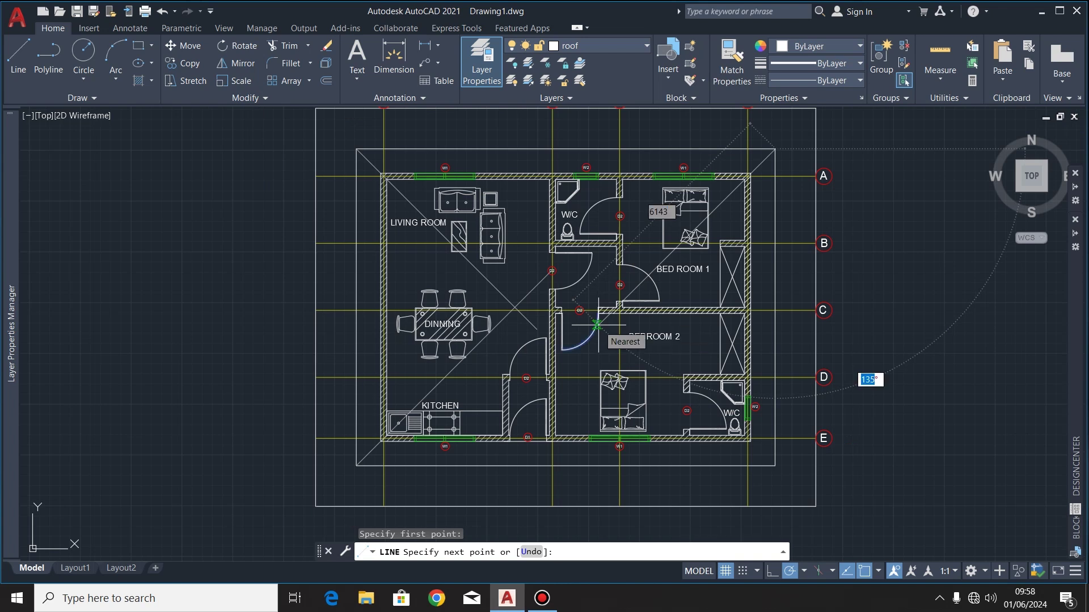
type("135")
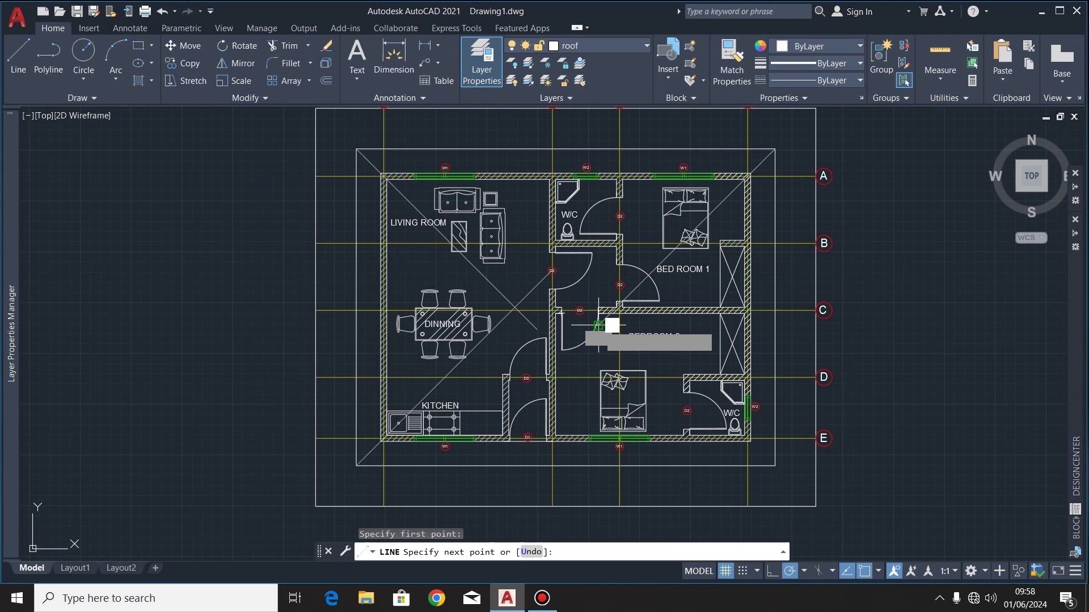
key("Return")
key("Escape")
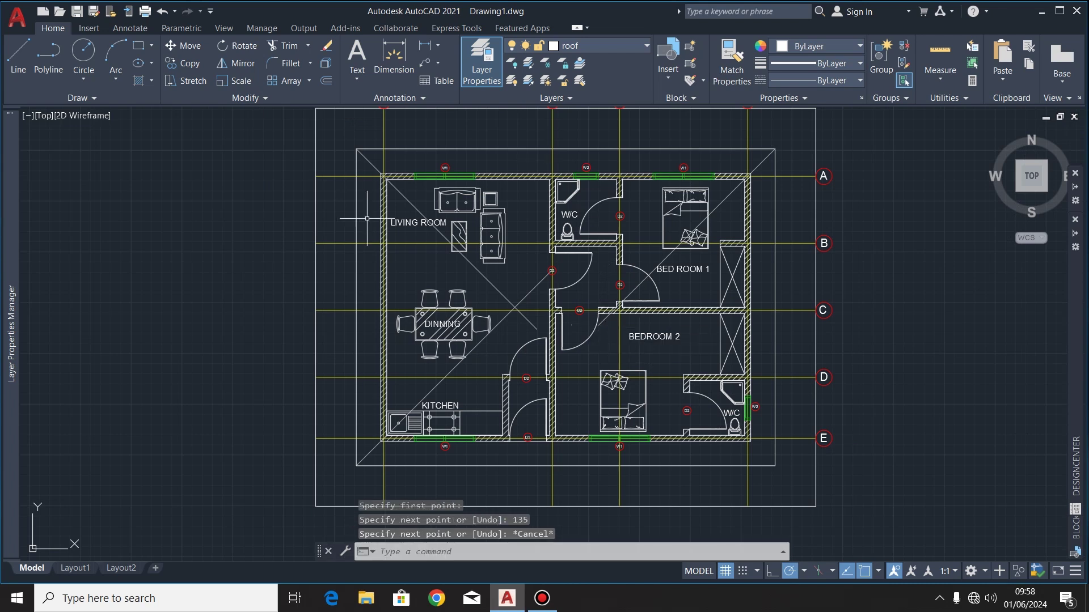
- Copy the upper-left hip line by its inner endpoint onto the roof outline's lower-right corner
left_click(480, 275)
left_click(182, 63)
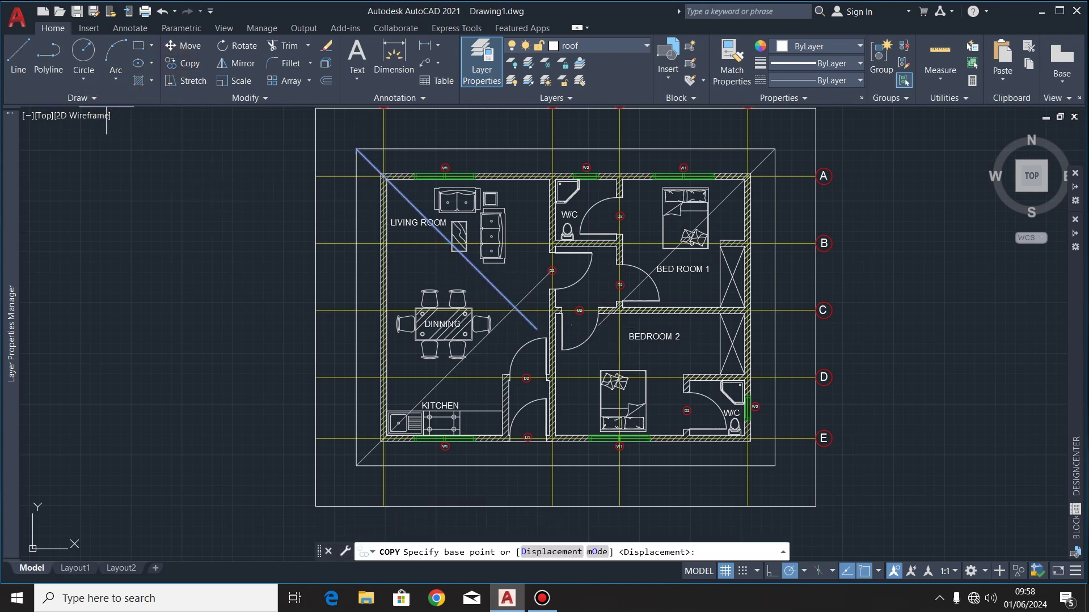
left_click(537, 329)
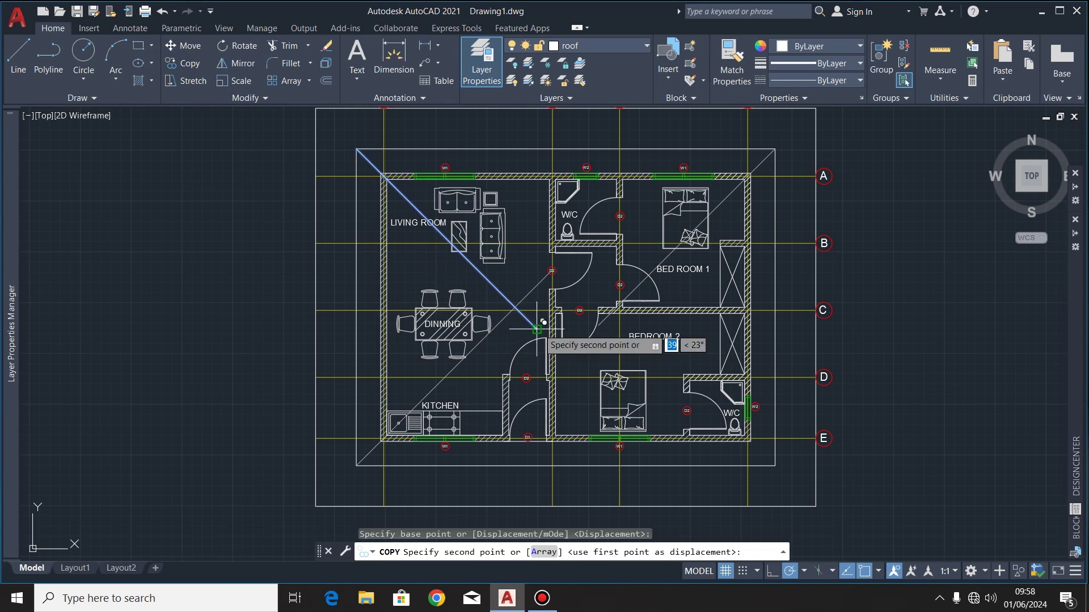
scroll(747, 457, "up", 4)
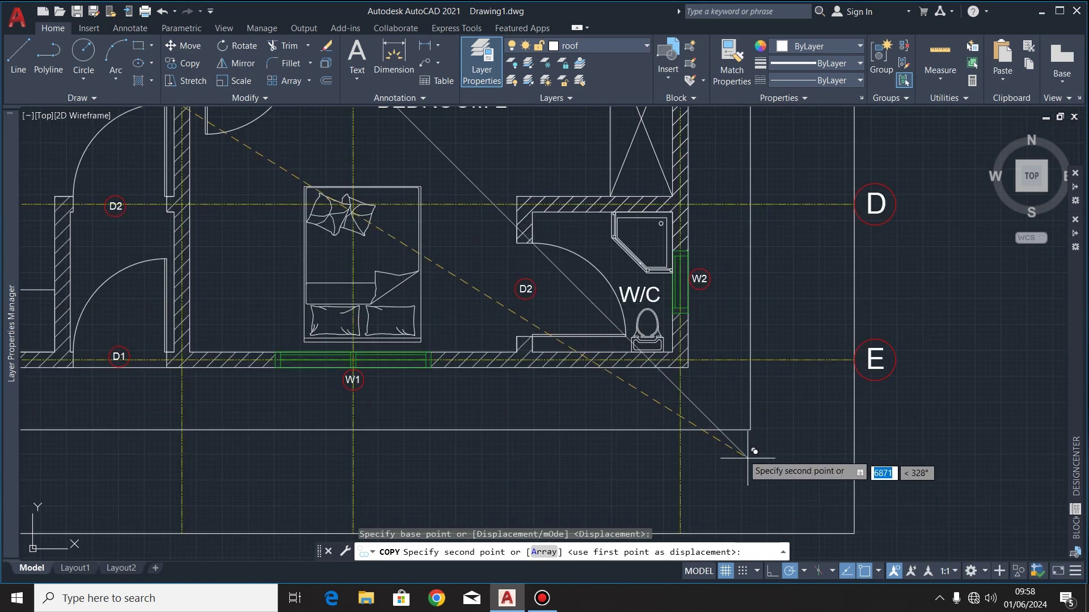
scroll(754, 444, "up", 3)
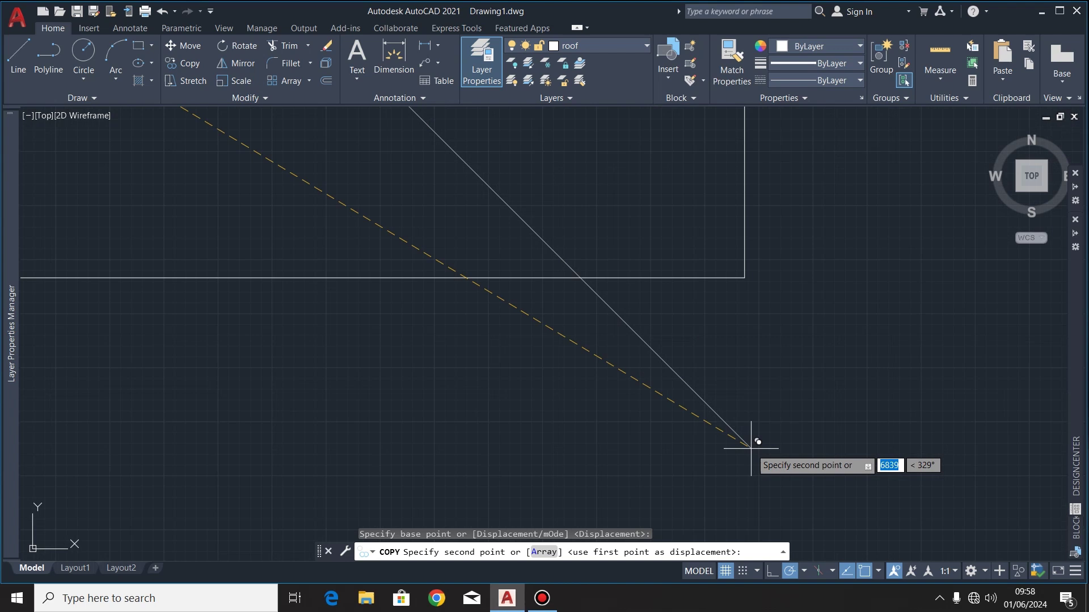
left_click(753, 444)
key("Escape")
scroll(544, 329, "down", 3)
- Draw a horizontal ridge line 2500 long joining the left and right hip-line intersections
left_click(19, 56)
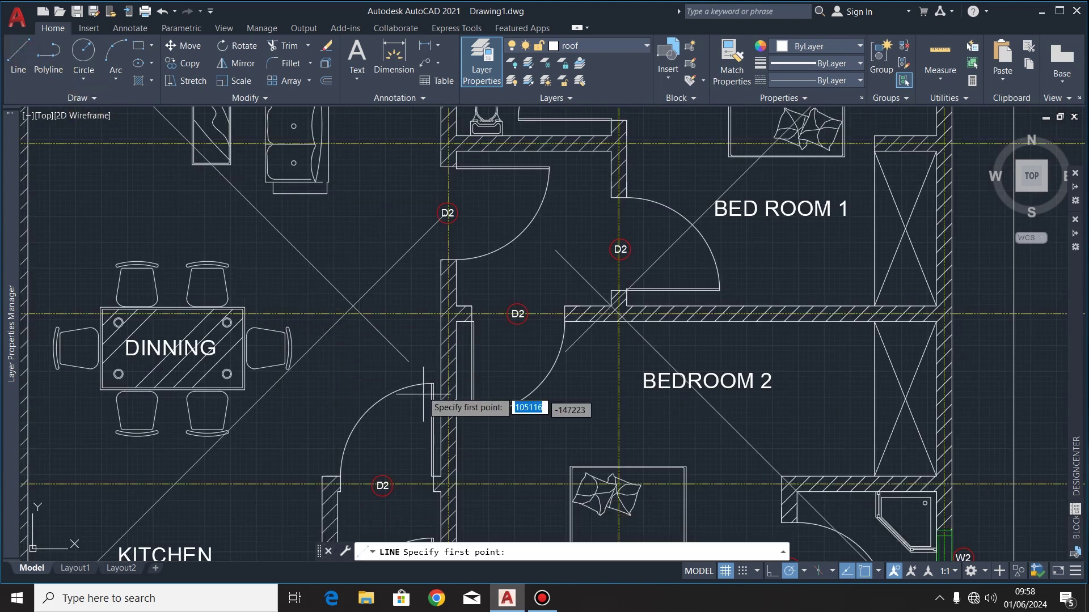
scroll(354, 300, "up", 5)
left_click(380, 278)
scroll(380, 279, "down", 5)
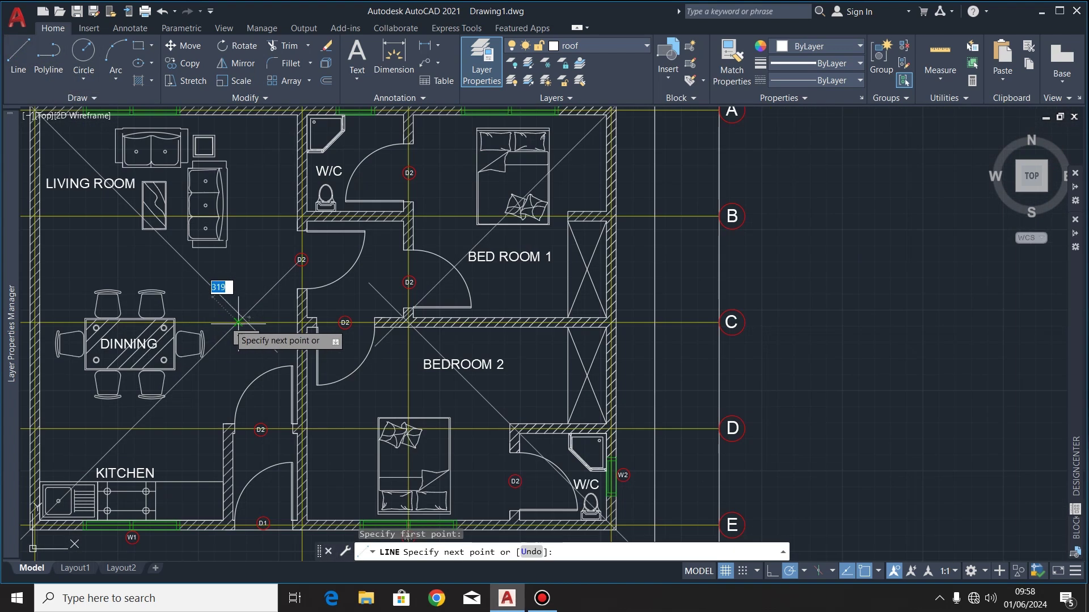
scroll(418, 338, "up", 6)
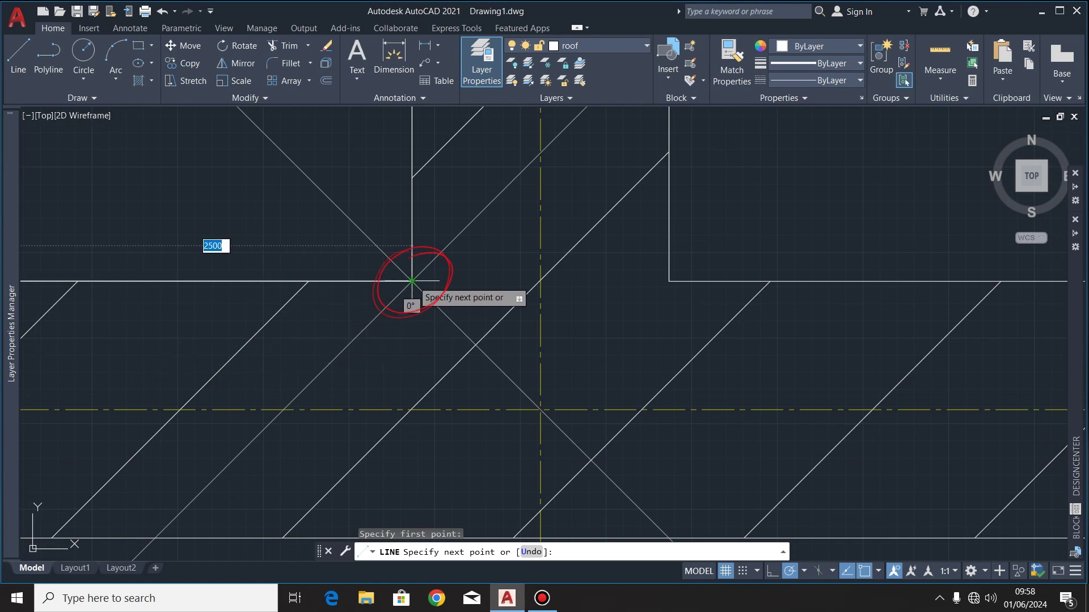
left_click(412, 280)
key("Escape")
scroll(413, 280, "down", 6)
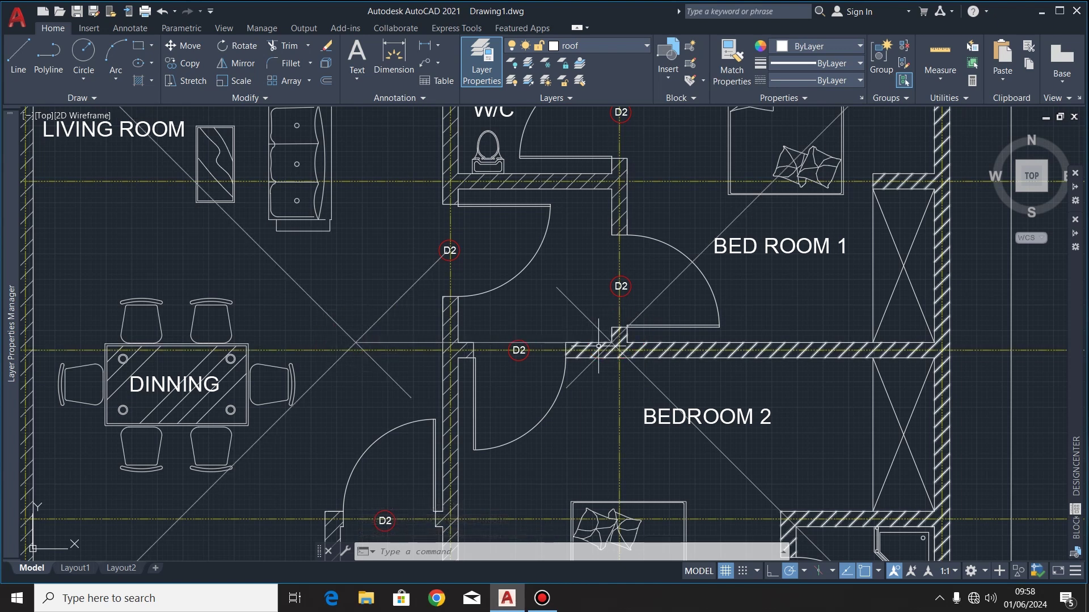
- Trim the hip-line ends that extend past both ends of the ridge line
left_click(286, 45)
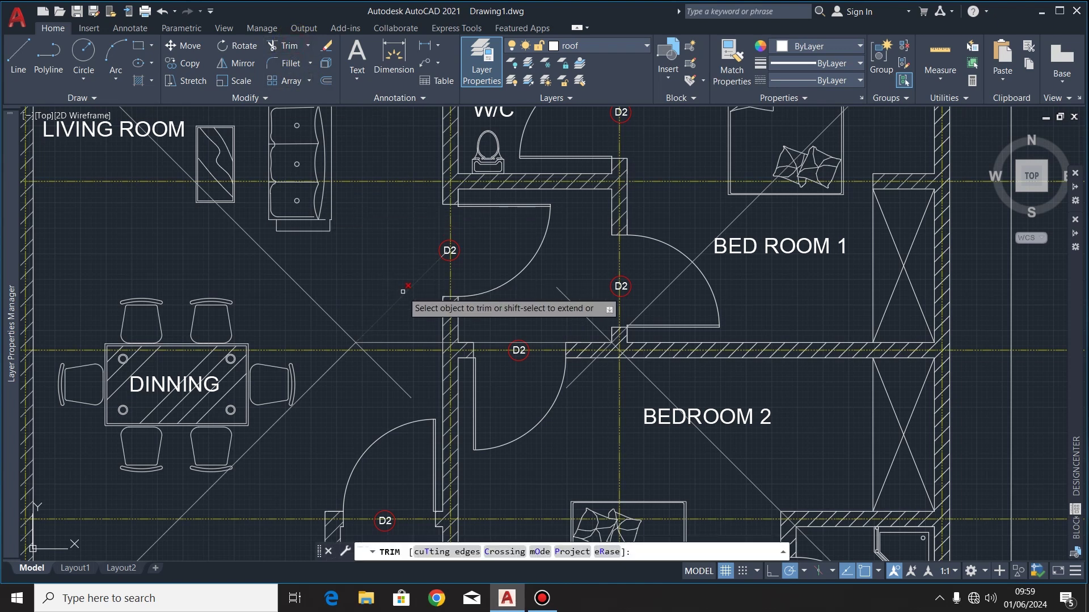
scroll(369, 360, "up", 6)
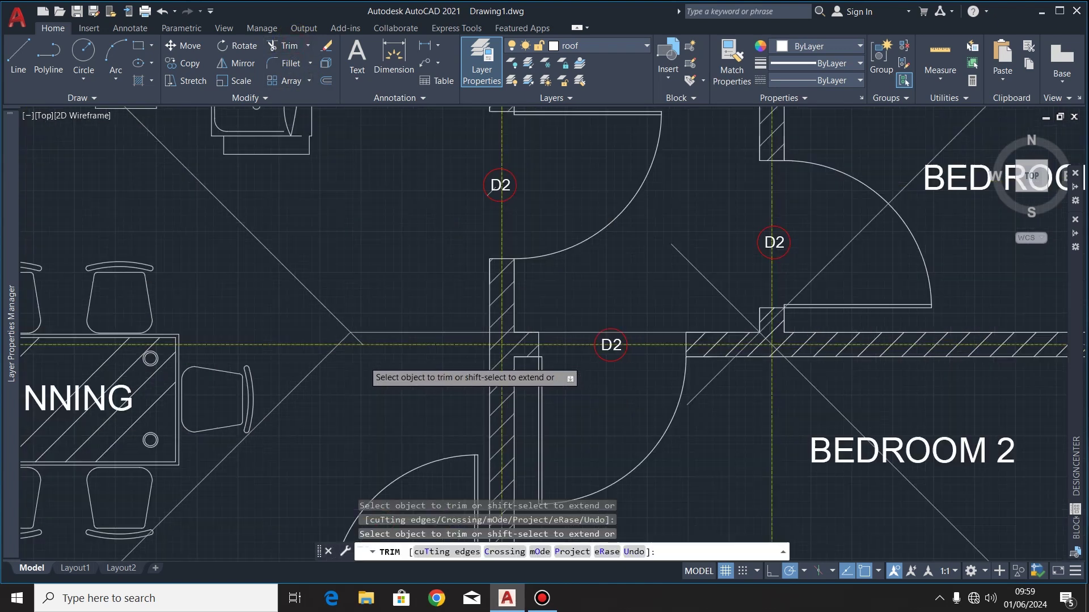
scroll(469, 383, "down", 5)
scroll(474, 406, "up", 3)
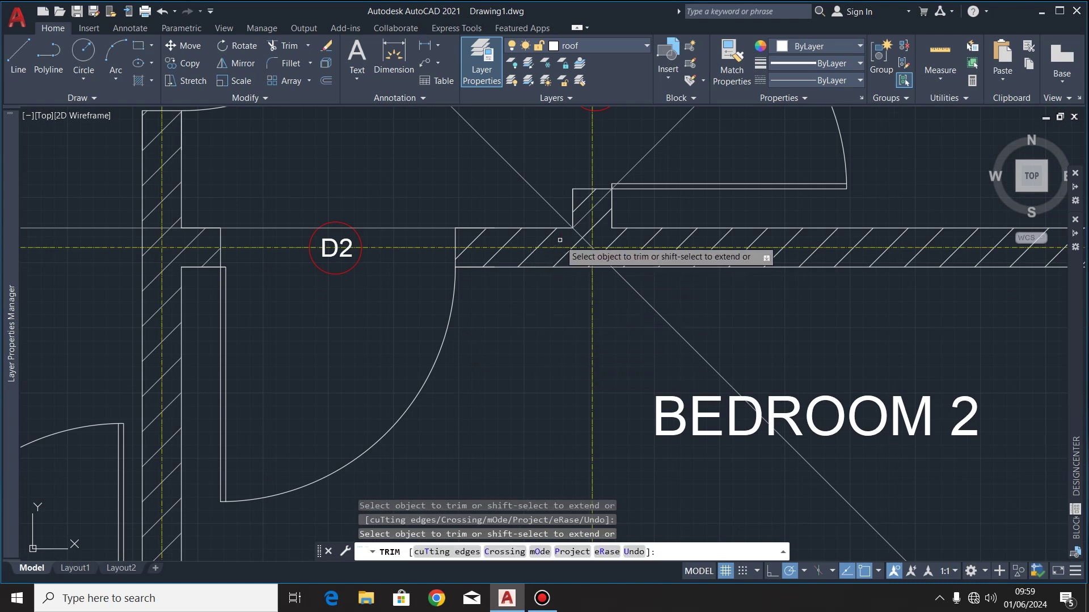
scroll(560, 253, "down", 4)
scroll(703, 330, "down", 4)
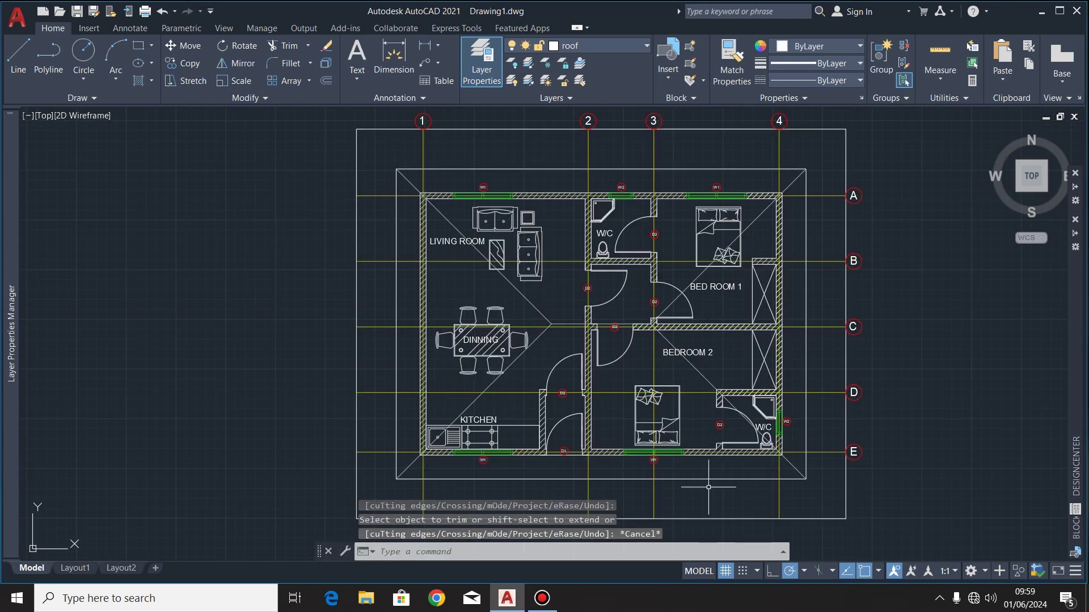
key("Escape")
- Select the four edges of the roof outline, the four hip lines and the ridge line on the floor plan
left_click(713, 480)
left_click(690, 369)
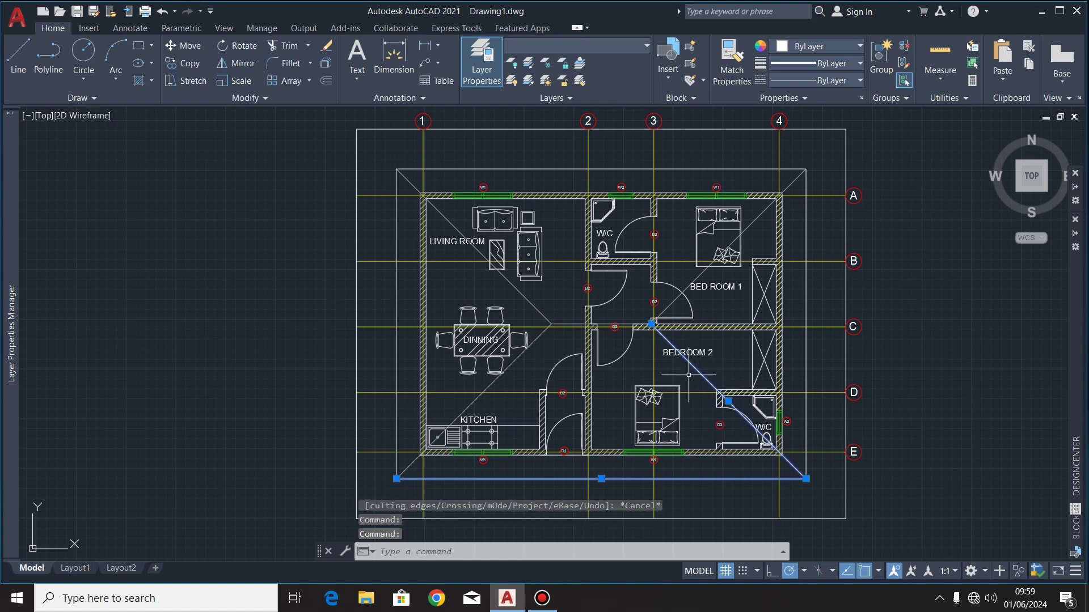
left_click(682, 293)
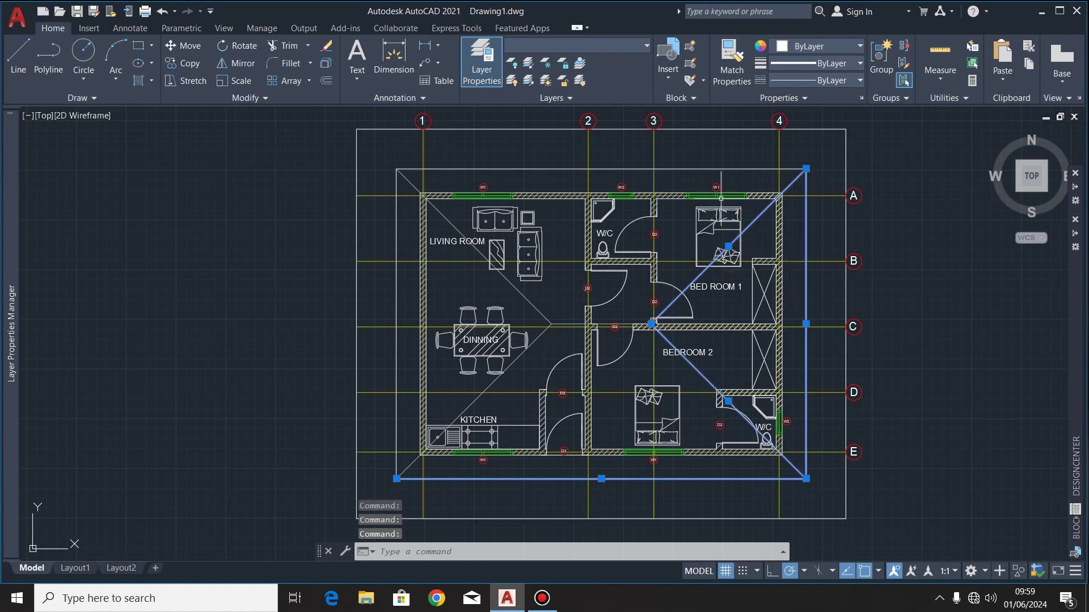
left_click(715, 170)
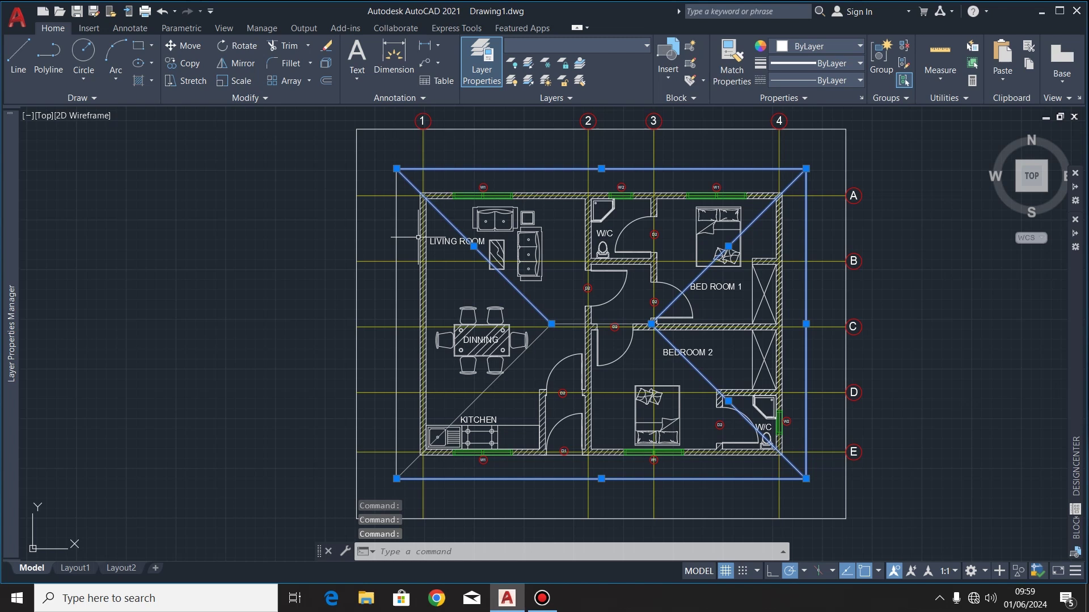
left_click(397, 229)
left_click(542, 334)
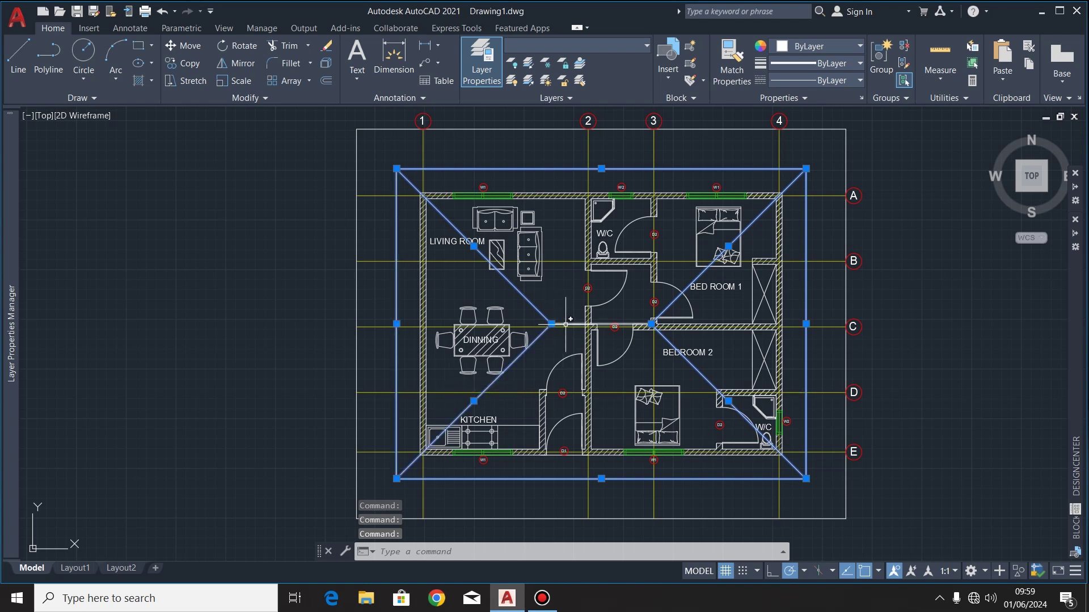
middle_click_drag(366, 137, 314, 177)
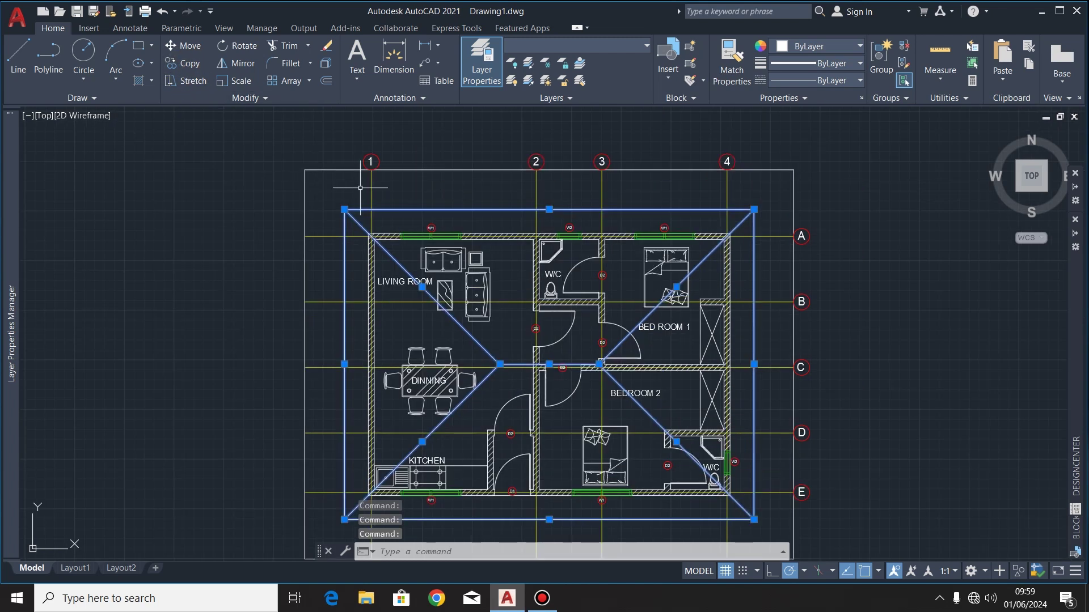
- Add grid lines 1–4 and A–E with their bubbles to the selection and copy everything horizontally into the empty area right of the floor plan
left_click(675, 145)
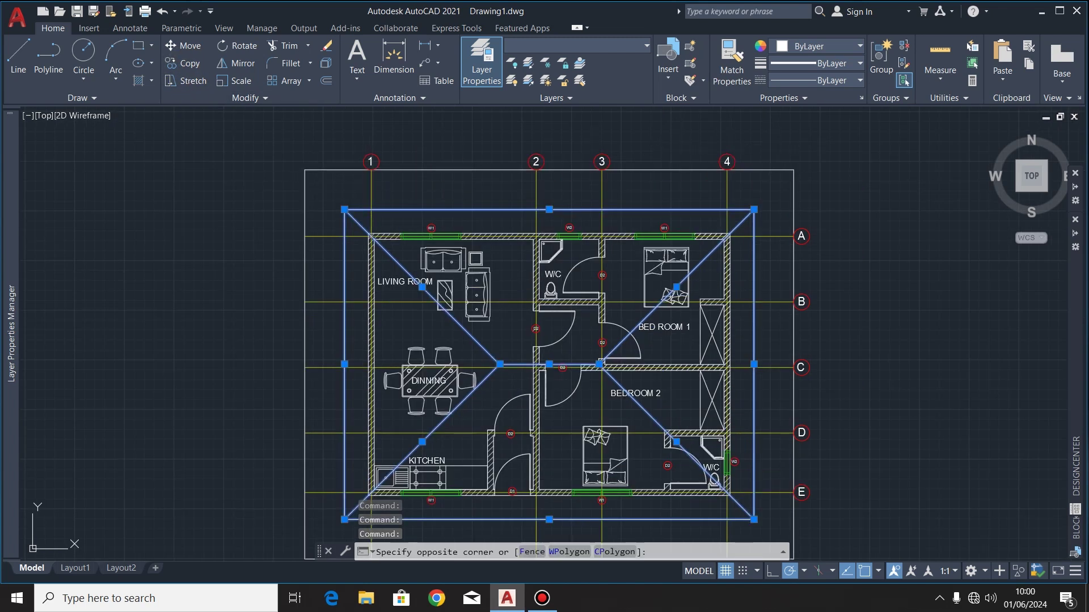
left_click(360, 167)
left_click(856, 162)
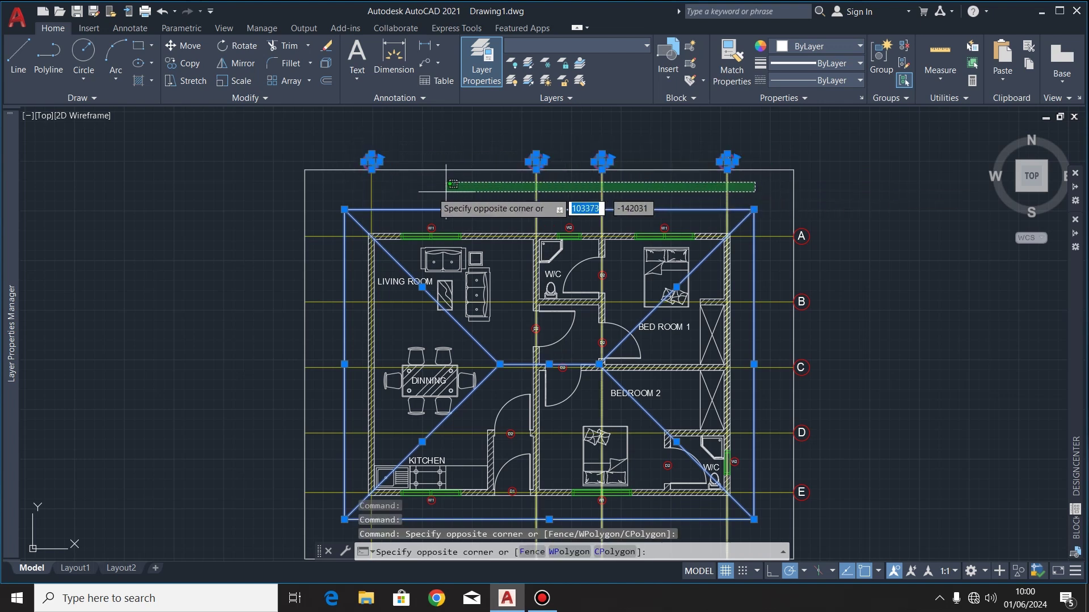
left_click(422, 193)
left_click(843, 195)
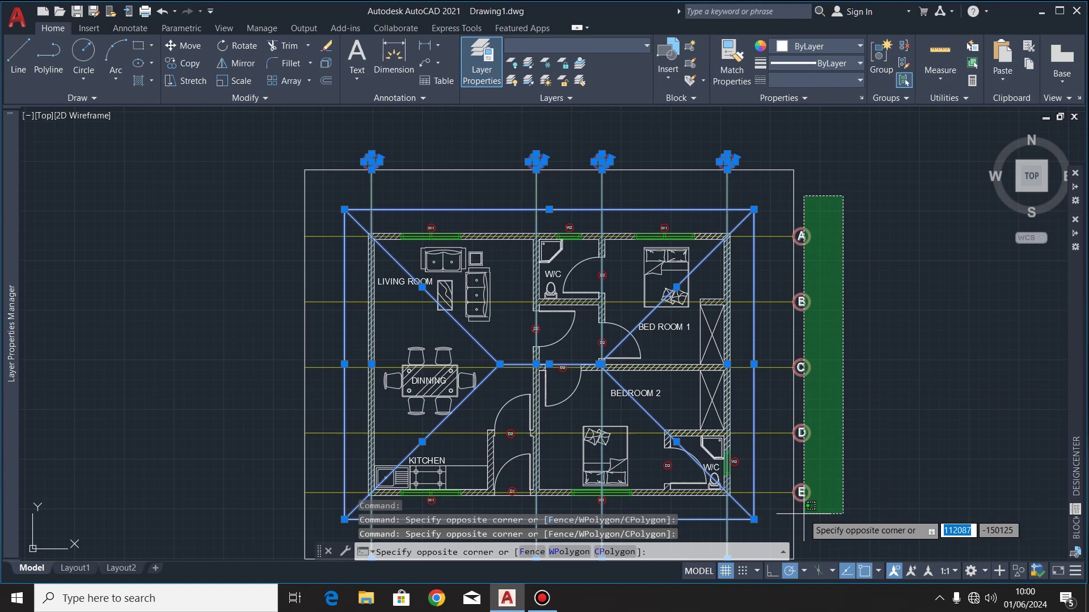
left_click(774, 541)
left_click(774, 218)
left_click(773, 505)
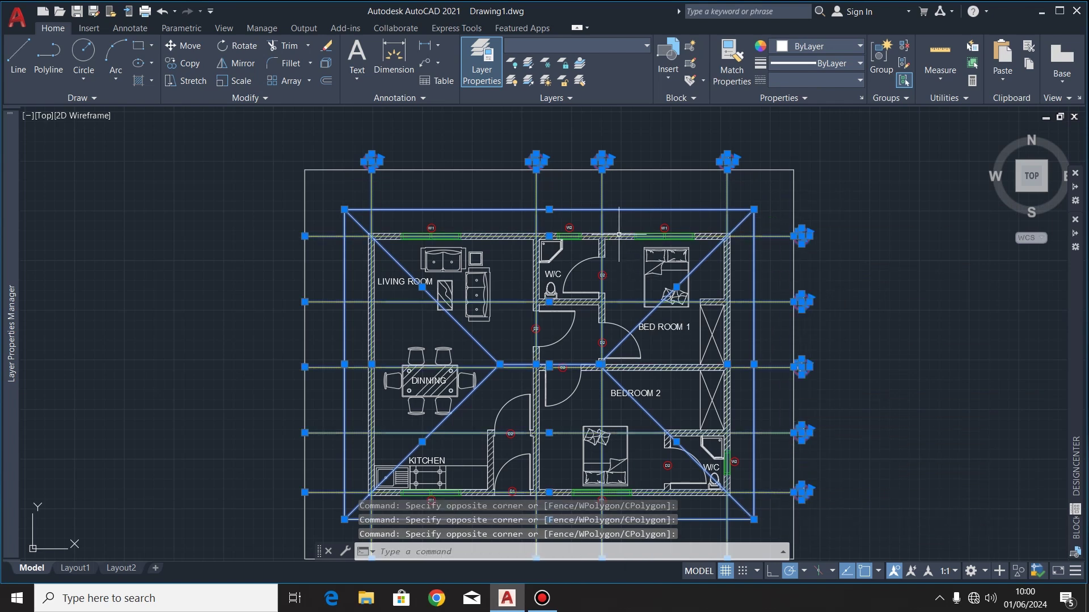
scroll(618, 234, "down", 2)
scroll(617, 324, "up", 2)
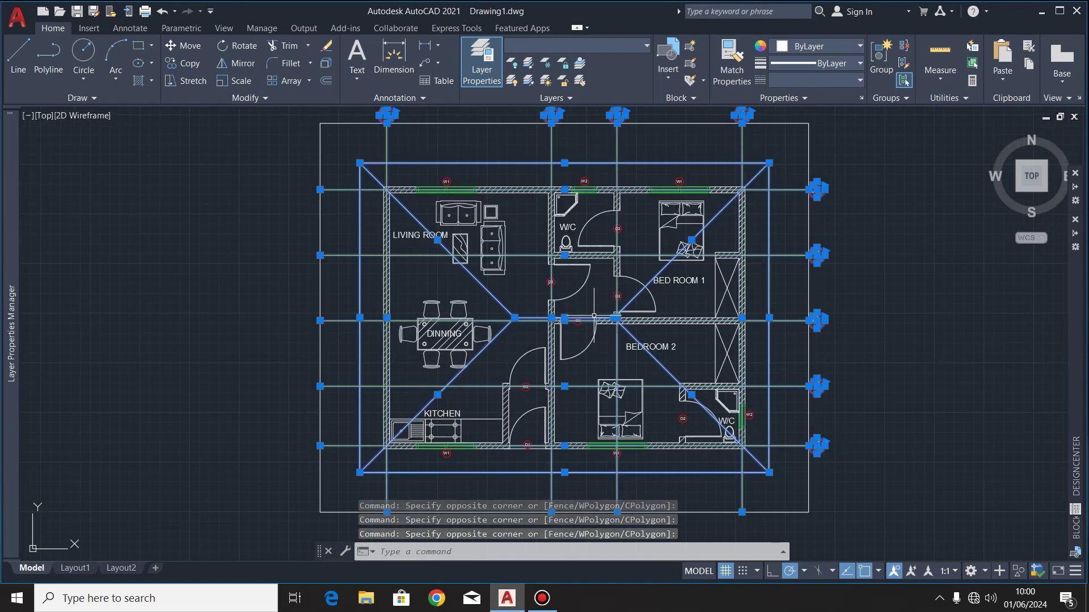
left_click(189, 64)
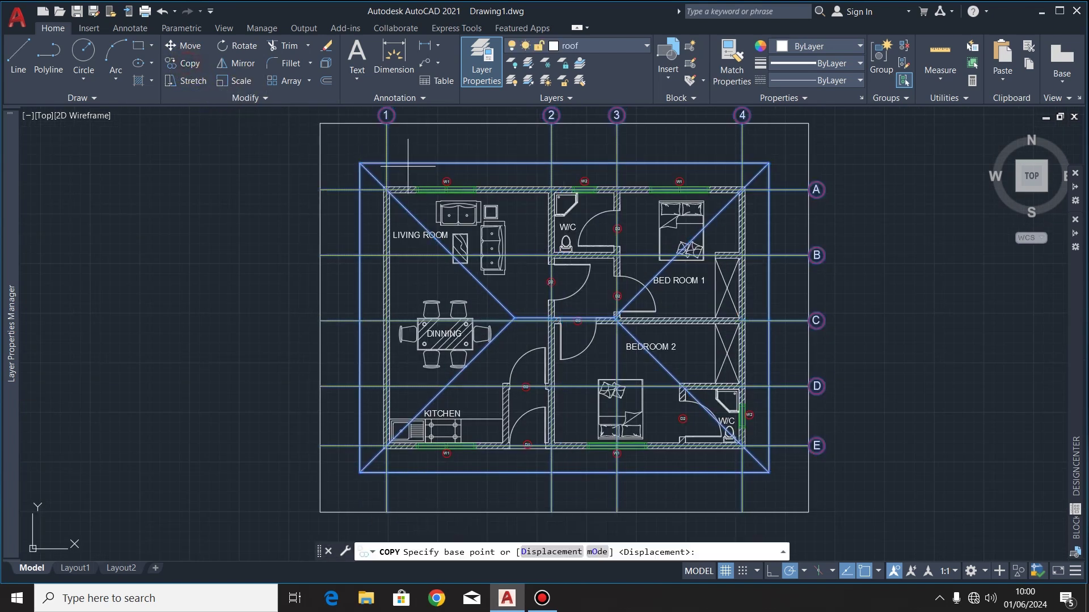
left_click(512, 321)
scroll(512, 321, "down", 3)
scroll(670, 323, "up", 1)
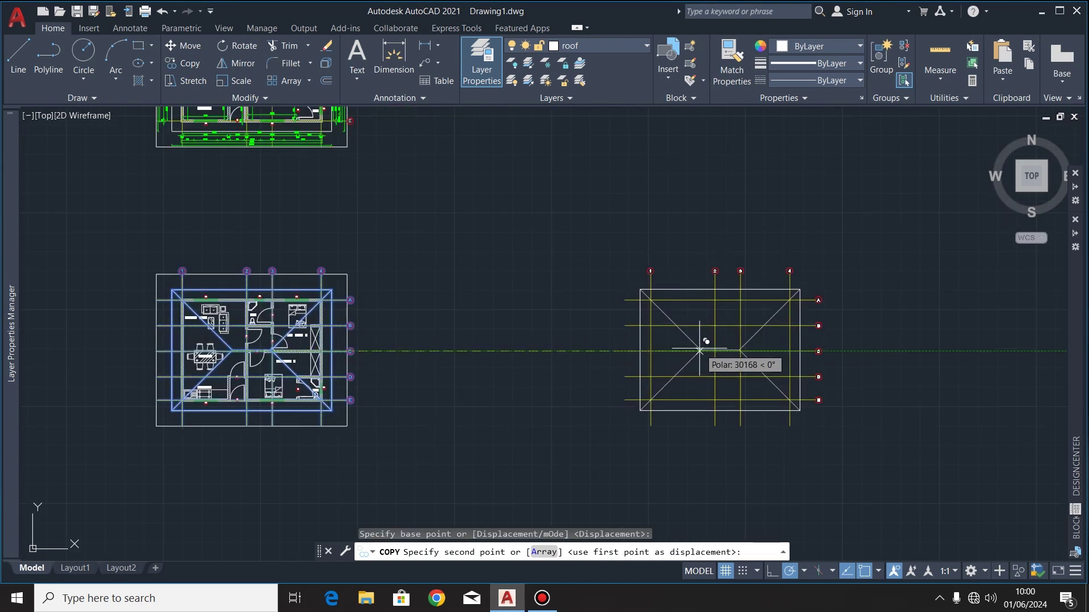
left_click(713, 351)
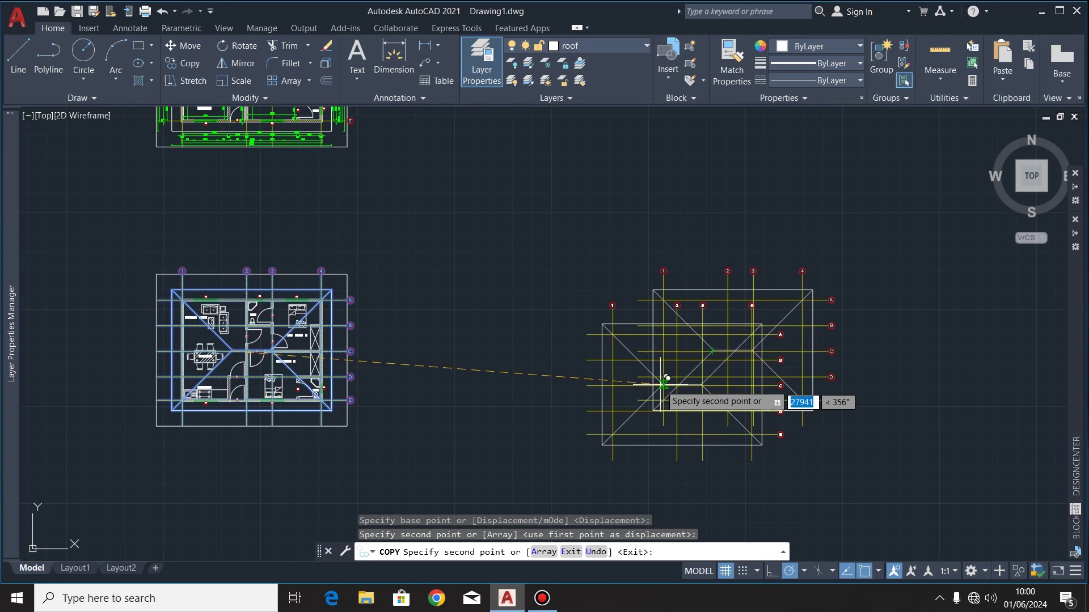
key("Escape")
- Offset the ridge line of the copied roof by 50 to both its upper and lower sides
scroll(916, 374, "up", 1)
scroll(635, 337, "up", 1)
left_click(636, 336)
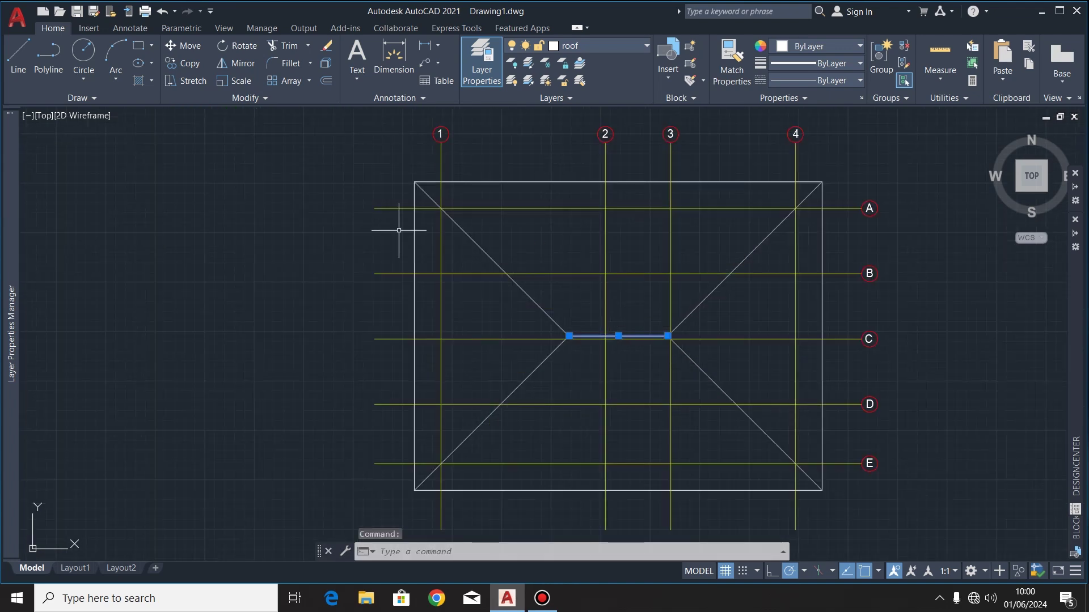
left_click(324, 81)
scroll(636, 338, "up", 2)
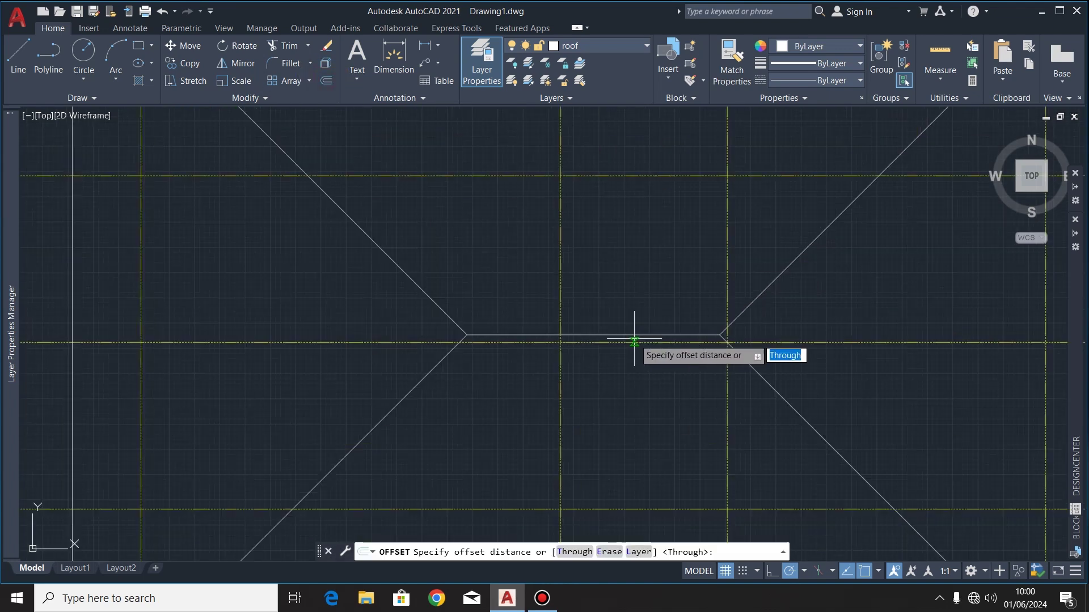
left_click(618, 337)
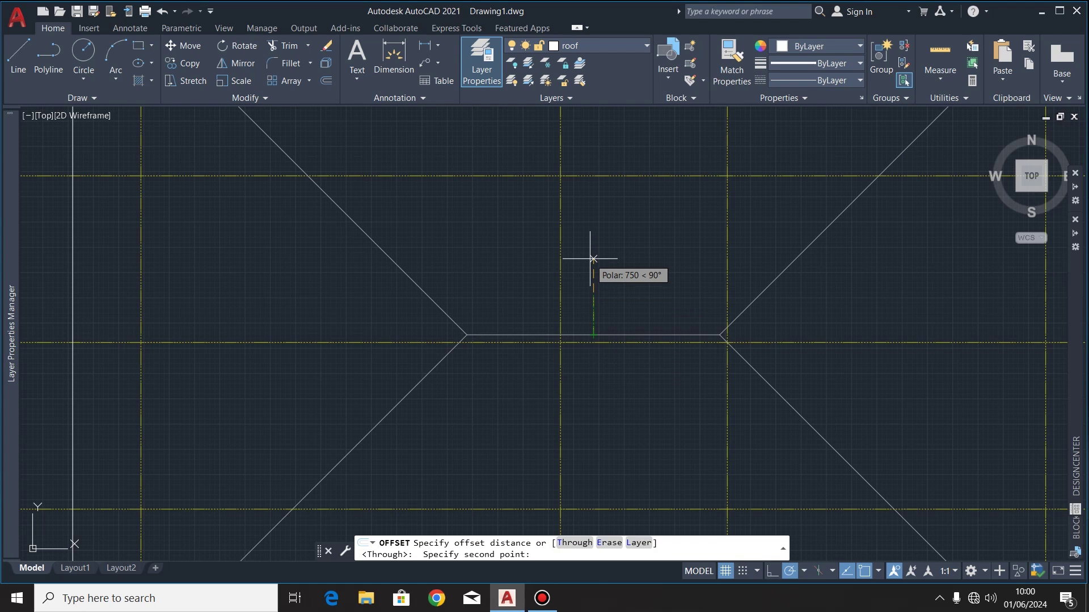
type("50")
key("Return")
left_click(587, 249)
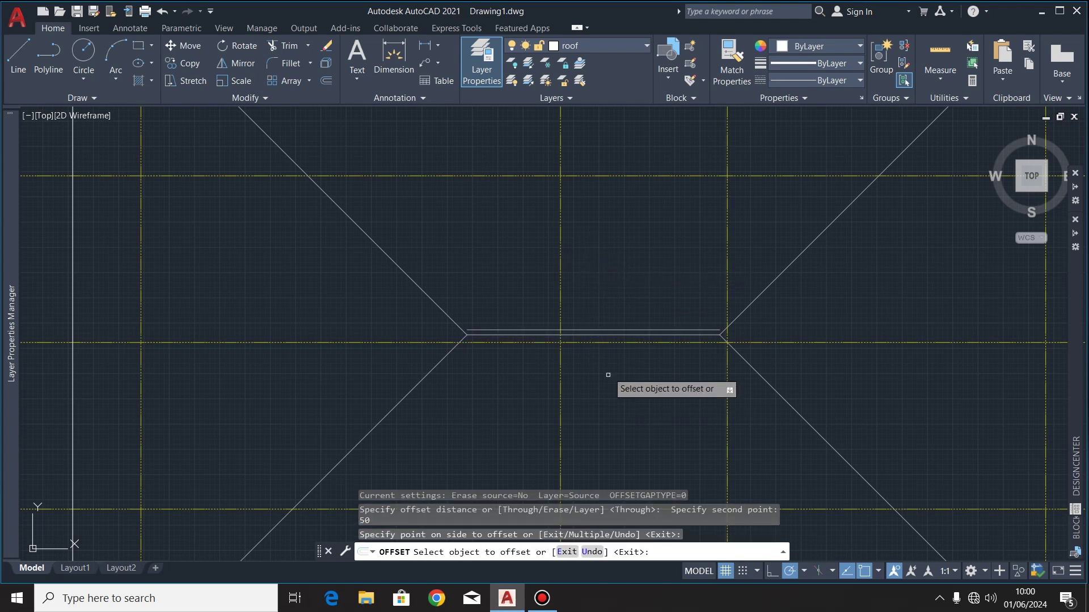
left_click(608, 336)
left_click(614, 386)
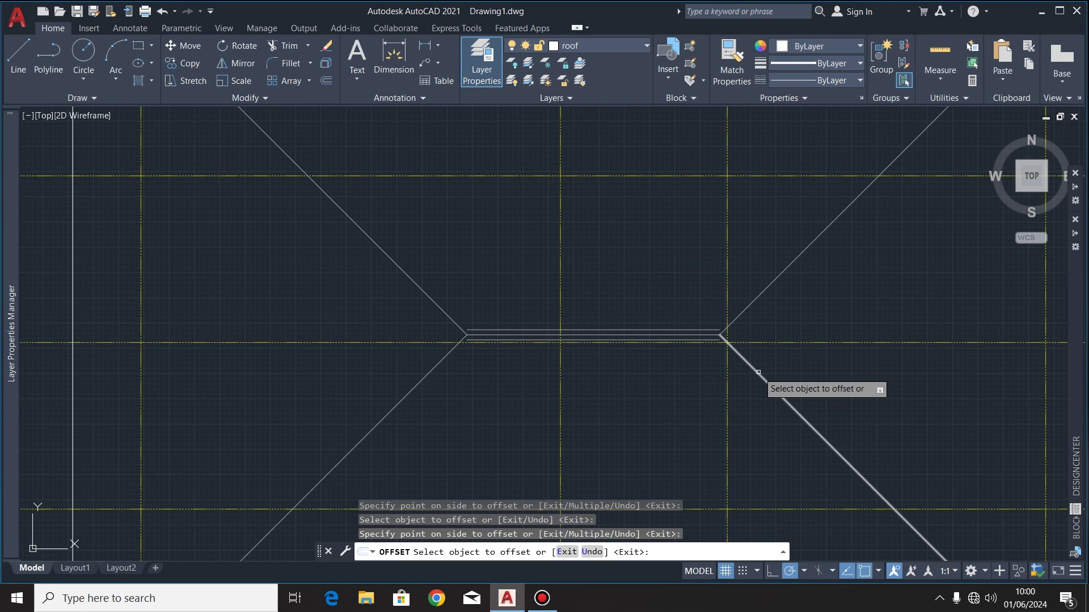
- Offset the two hip lines at the ridge's right end by 50 on both sides
left_click(760, 376)
left_click(771, 393)
left_click(757, 296)
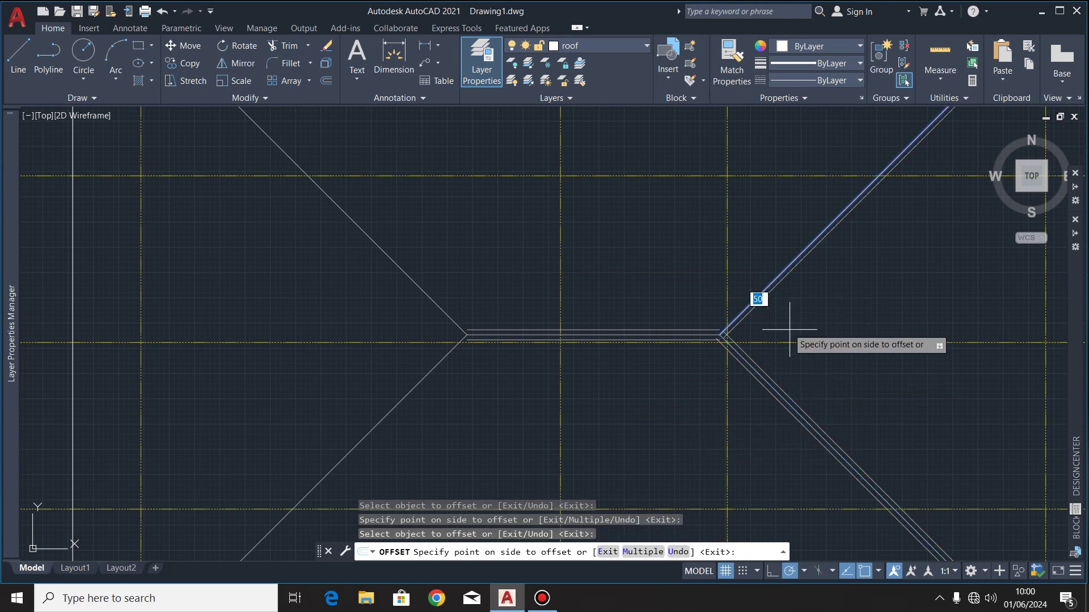
left_click(764, 291)
- Offset the two hip lines at the ridge's left end by 50 on both sides and end the Offset command
middle_click_drag(284, 231, 503, 347)
scroll(503, 347, "up", 2)
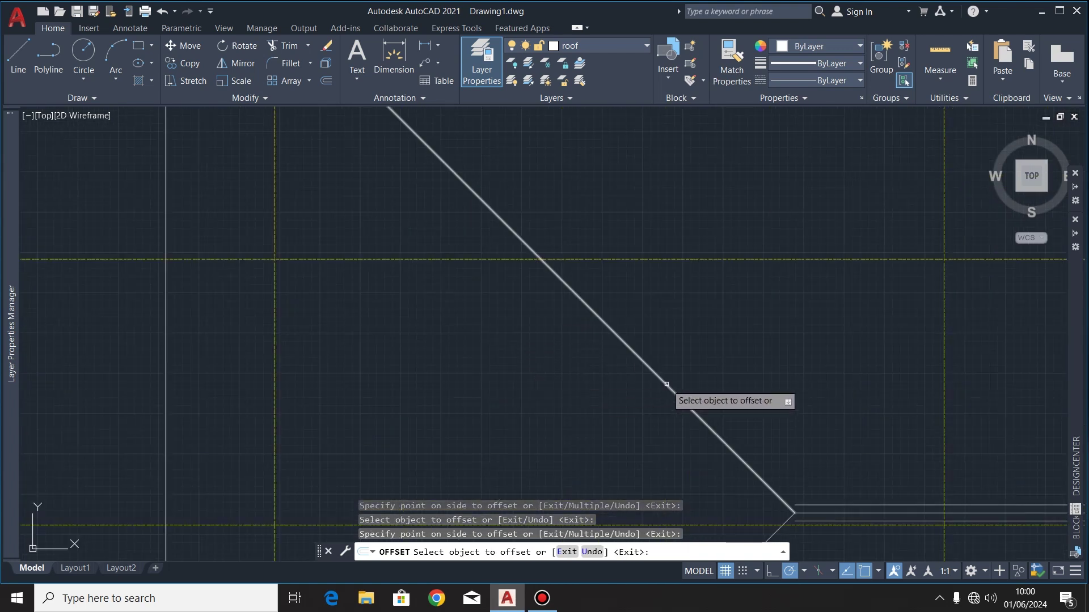
left_click(740, 461)
left_click(700, 480)
scroll(742, 420, "down", 5)
scroll(695, 397, "up", 4)
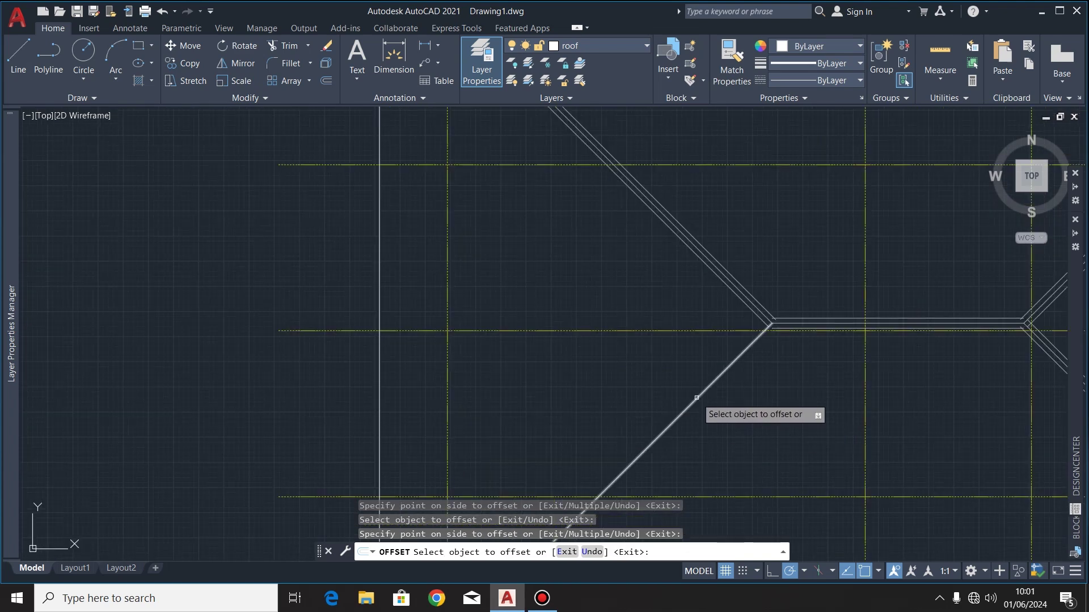
scroll(620, 287, "down", 5)
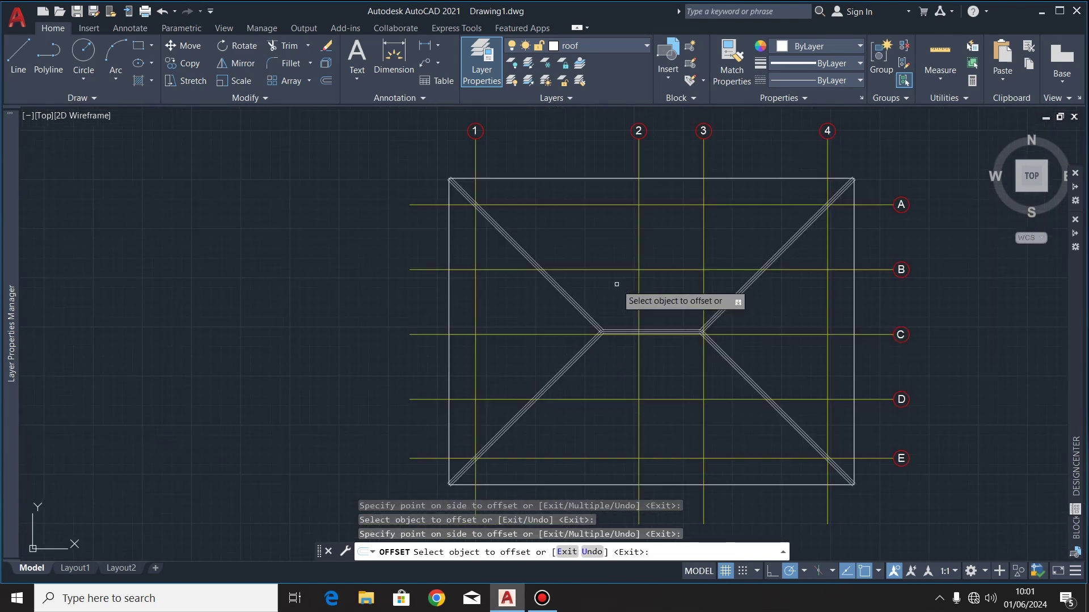
scroll(606, 320, "up", 4)
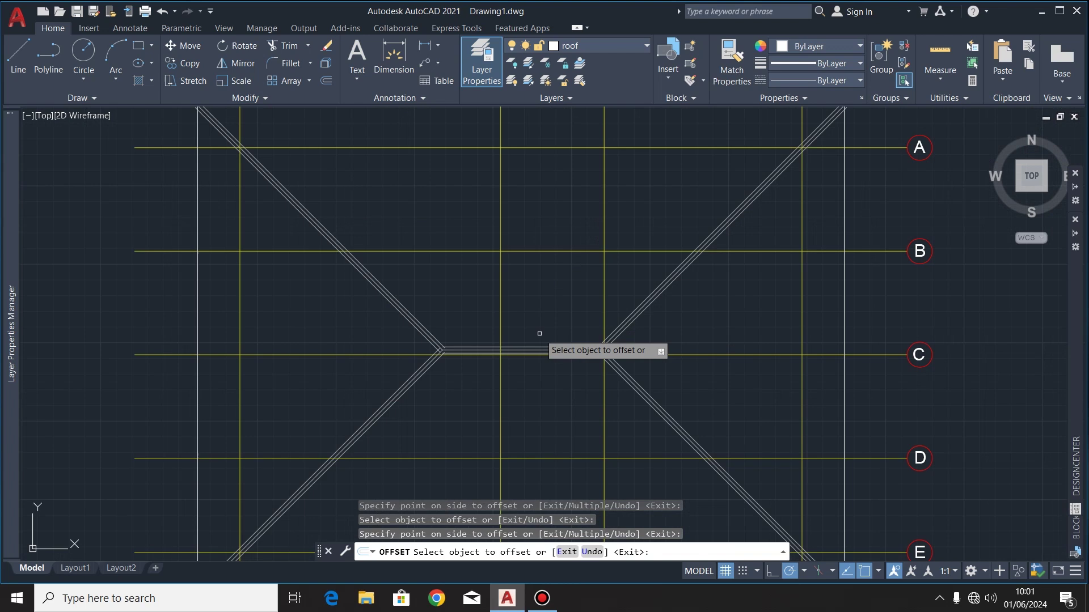
key("Escape")
- Trim the overlapping offset line ends where the hips meet the right end of the ridge
scroll(629, 339, "up", 4)
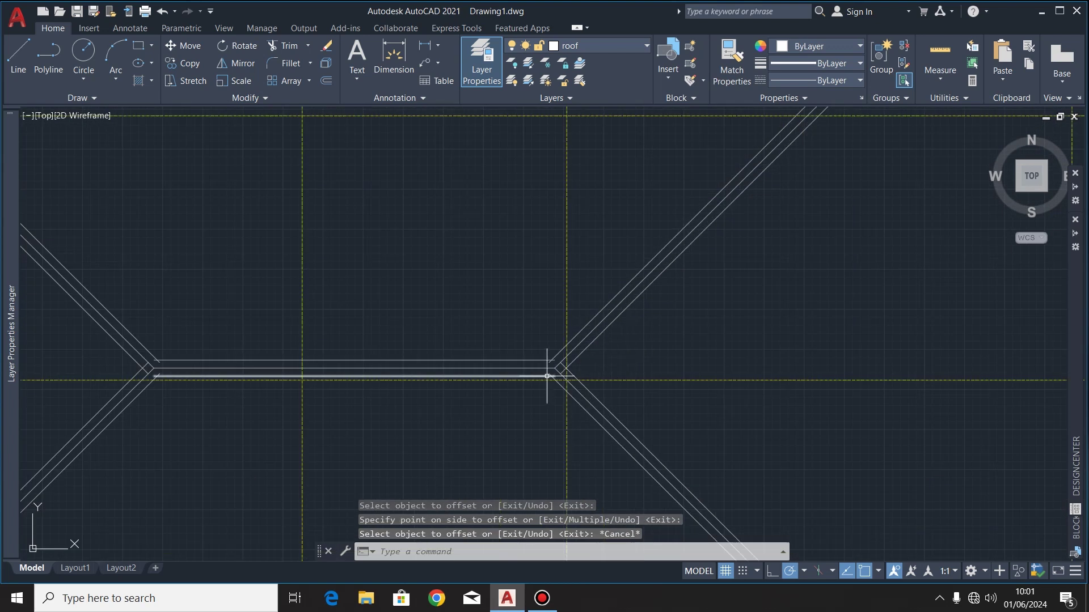
scroll(546, 376, "up", 4)
scroll(562, 363, "down", 8)
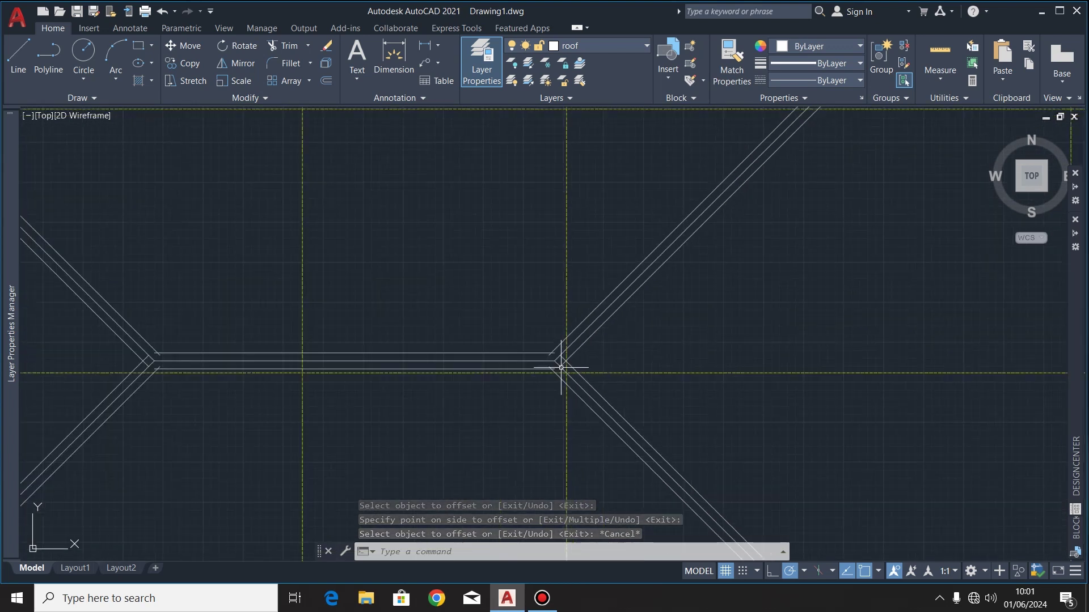
left_click(283, 45)
scroll(574, 397, "up", 5)
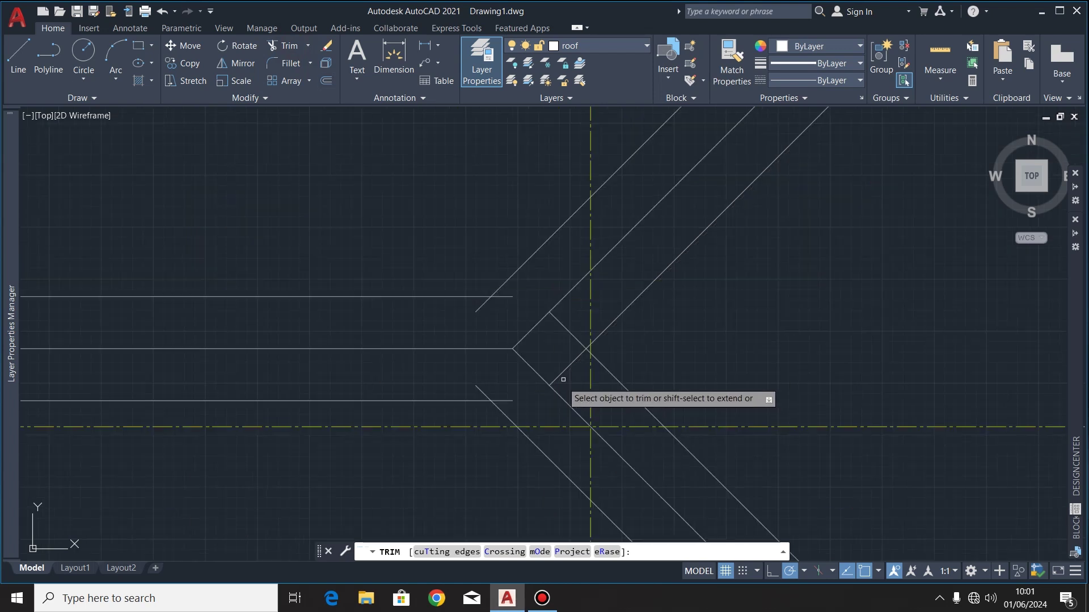
mouse_move(569, 385)
left_mouse_down()
mouse_move(579, 321)
mouse_move(564, 318)
left_mouse_up()
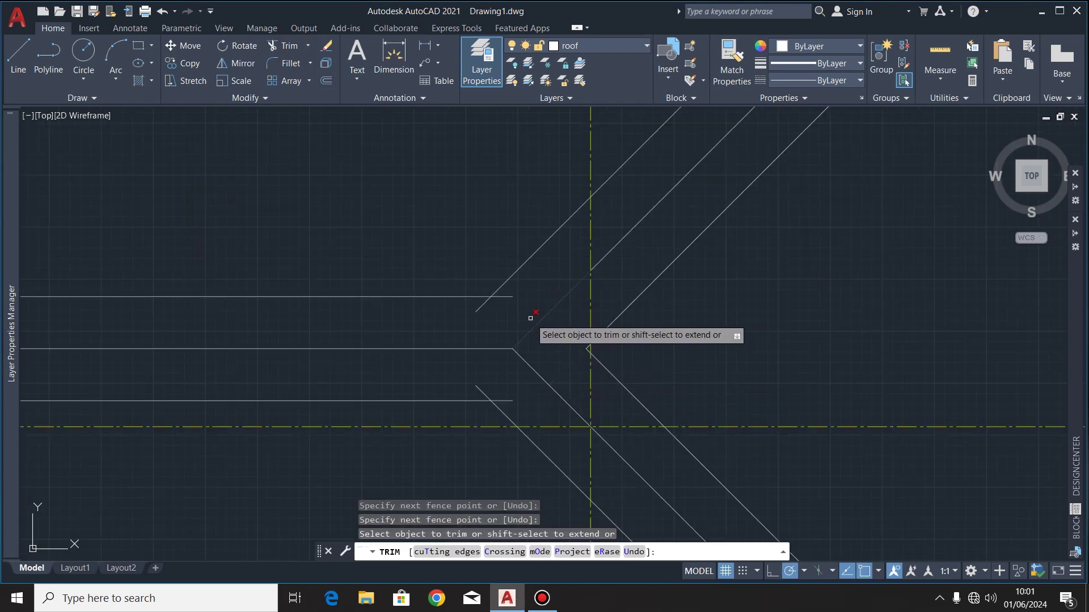
left_click_drag(513, 281, 475, 316)
left_click_drag(526, 411, 499, 406)
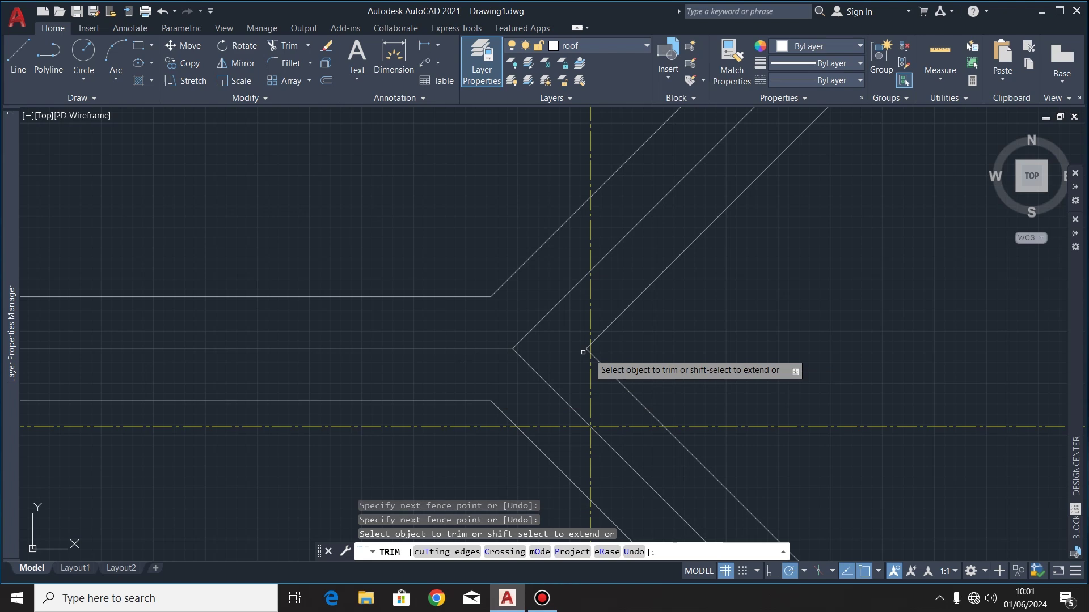
- Trim the offset hip line ends that extend past the roof outline at its upper-right and lower-right corners
scroll(585, 323, "down", 6)
scroll(636, 268, "up", 5)
mouse_move(636, 267)
left_mouse_down()
mouse_move(646, 274)
mouse_move(498, 236)
left_mouse_up()
scroll(675, 182, "down", 5)
scroll(684, 372, "up", 5)
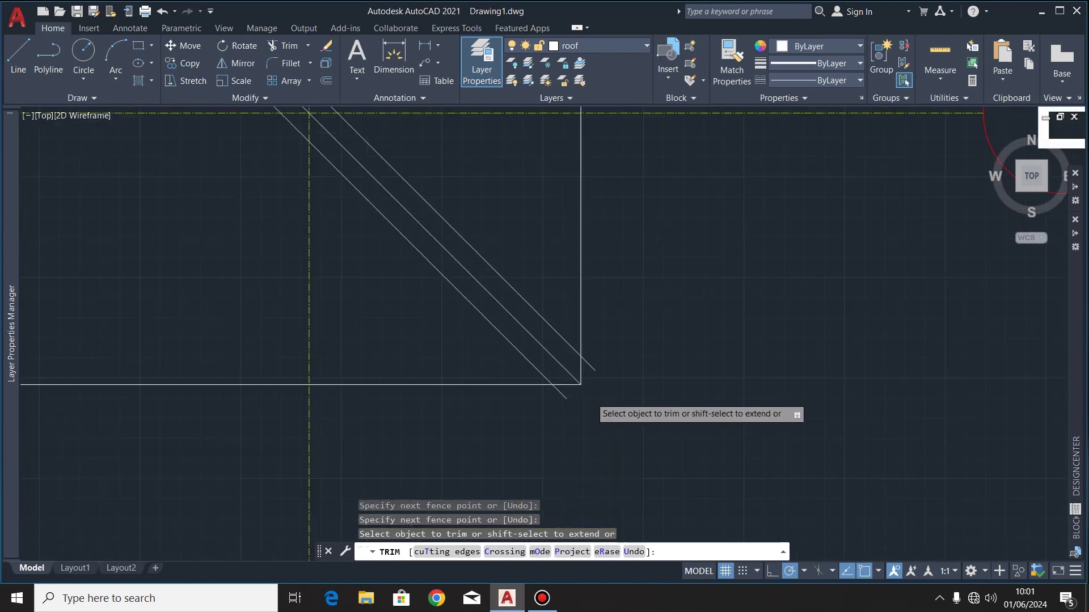
mouse_move(594, 396)
left_mouse_down()
mouse_move(583, 231)
mouse_move(535, 365)
mouse_move(544, 368)
left_mouse_up()
scroll(792, 380, "down", 2)
scroll(783, 402, "down", 5)
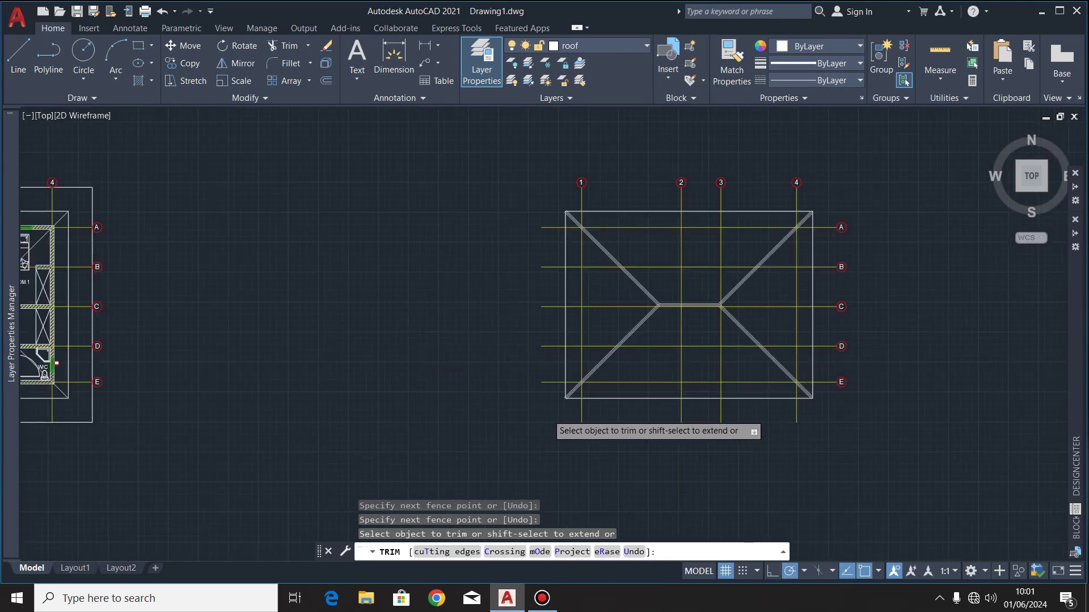
- Trim the offset hip line ends that extend past the roof outline at its lower-left and upper-left corners
scroll(553, 391, "up", 5)
mouse_move(425, 297)
left_mouse_down()
mouse_move(564, 318)
mouse_move(416, 272)
left_mouse_up()
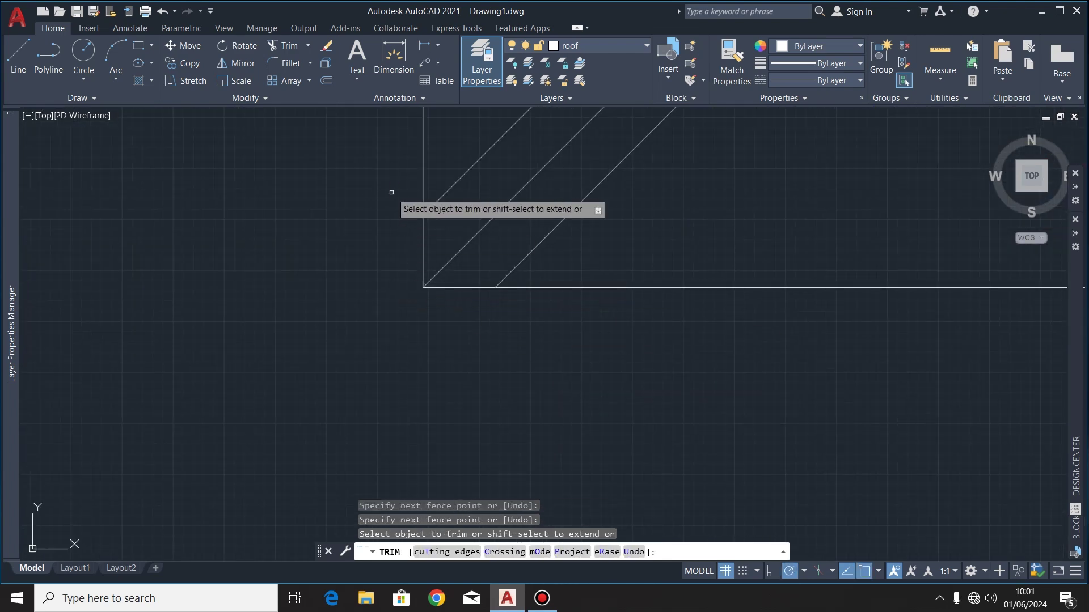
scroll(448, 414, "down", 5)
scroll(453, 315, "up", 6)
mouse_move(514, 301)
left_mouse_down()
mouse_move(507, 339)
mouse_move(530, 227)
left_mouse_up()
scroll(576, 277, "down", 3)
scroll(489, 245, "down", 3)
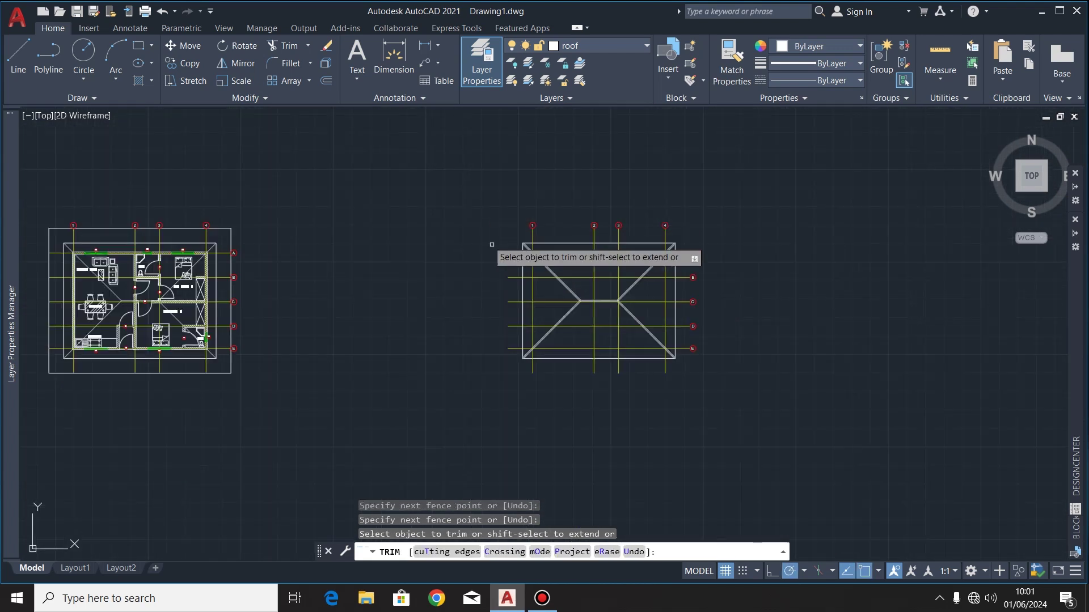
- Trim the overlapping offset line ends where the hips meet the left end of the ridge
scroll(539, 331, "up", 8)
left_click_drag(533, 290, 526, 190)
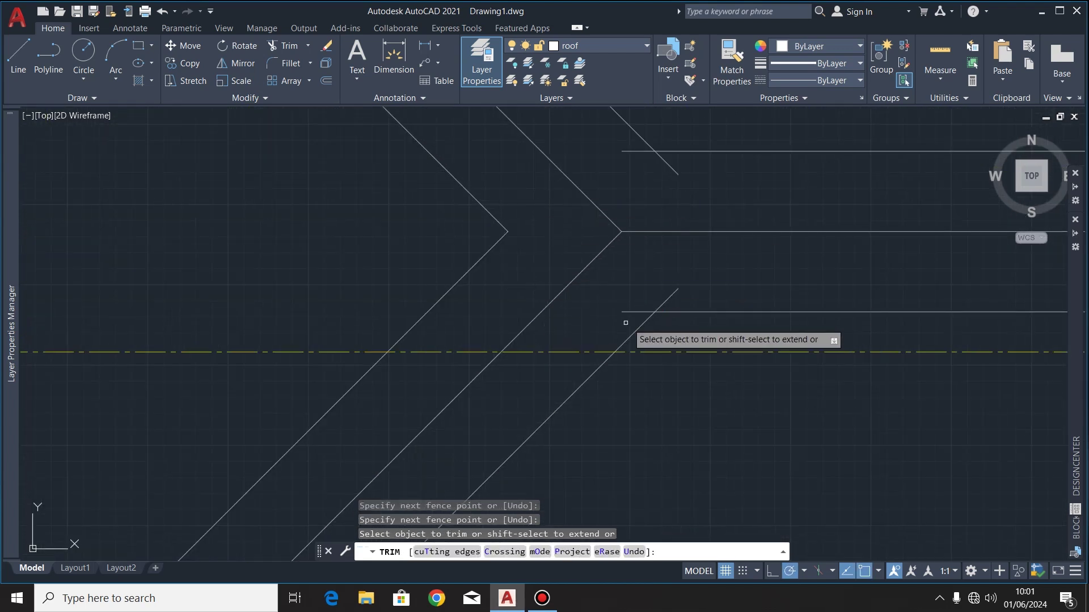
left_click_drag(624, 318, 691, 280)
mouse_move(703, 165)
left_mouse_down()
mouse_move(634, 156)
mouse_move(637, 146)
mouse_move(634, 159)
left_mouse_up()
scroll(549, 209, "down", 5)
scroll(527, 309, "down", 5)
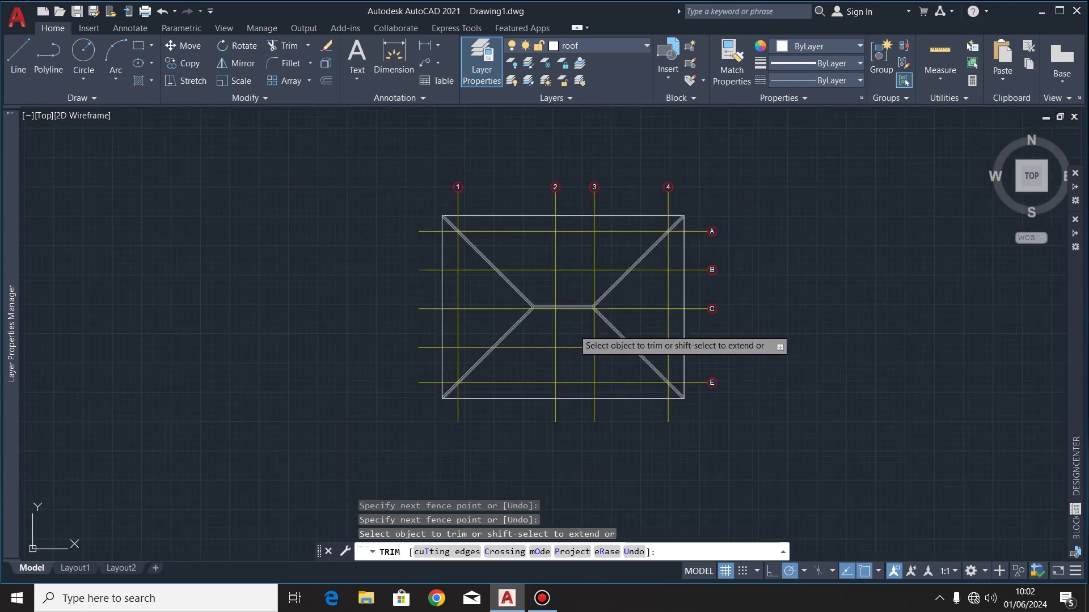
key("Escape")
scroll(584, 267, "up", 4)
scroll(564, 291, "down", 4)
scroll(558, 276, "up", 2)
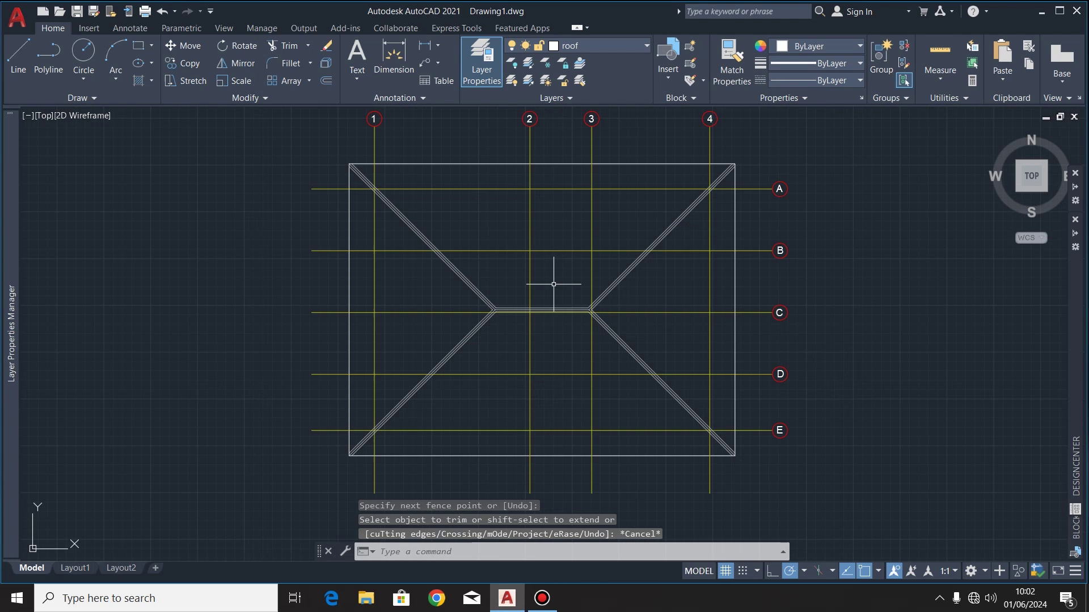
- Draw a rectangle 100 wide and 1000 high in the empty space to the right of the roof plan
scroll(554, 295, "down", 2)
scroll(546, 256, "up", 2)
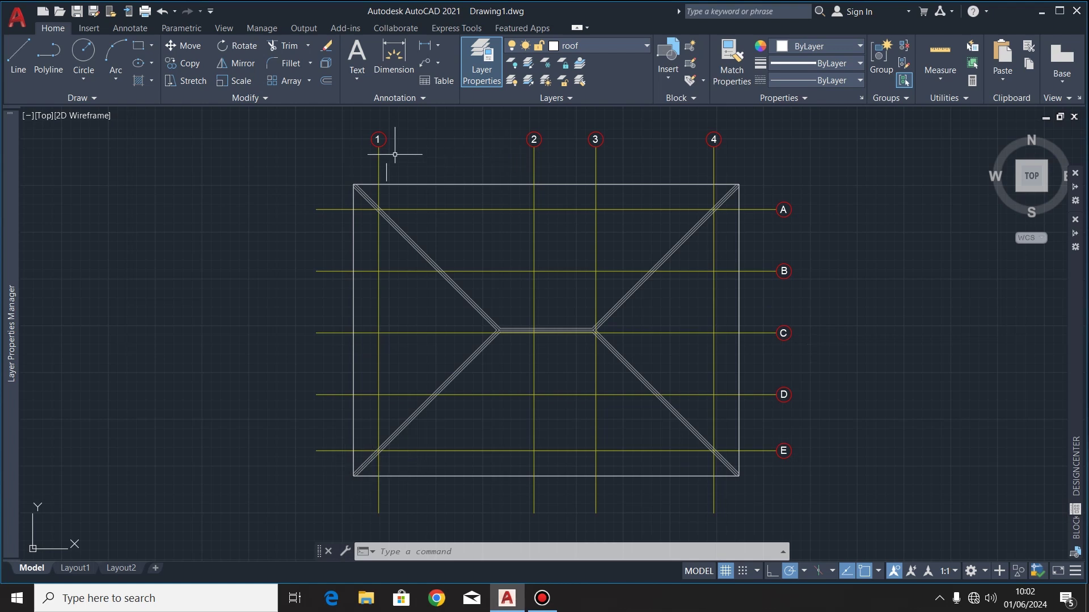
left_click(139, 45)
scroll(238, 278, "down", 4)
scroll(471, 315, "up", 4)
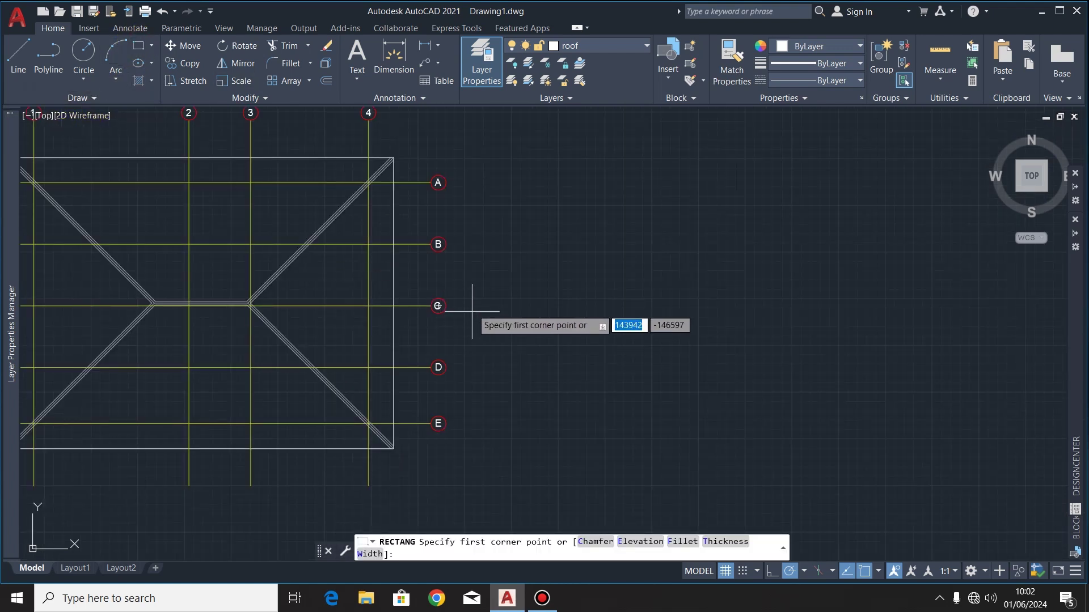
left_click(498, 191)
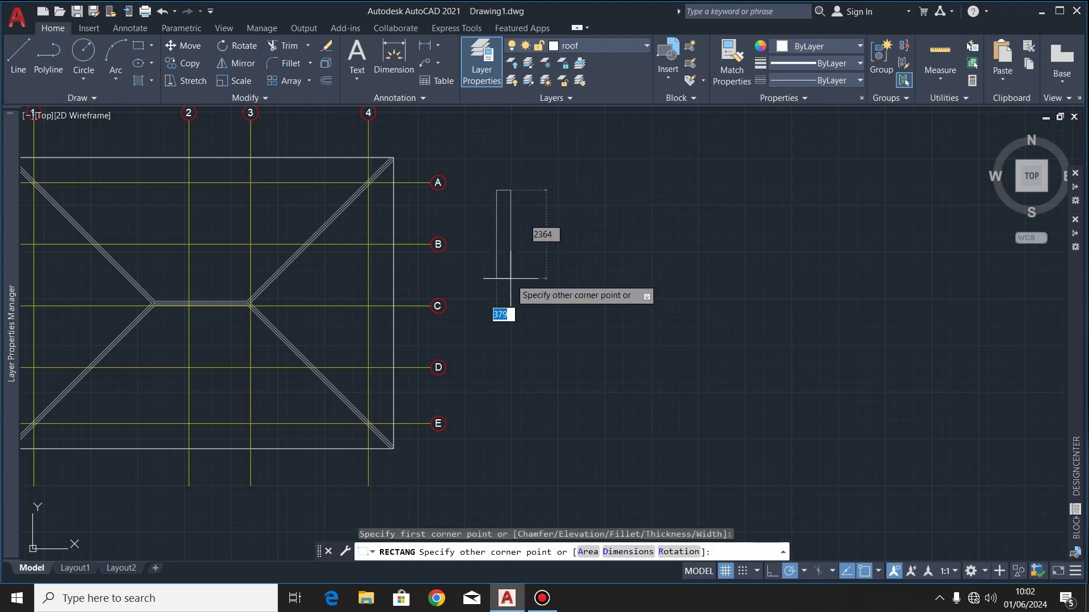
type("100")
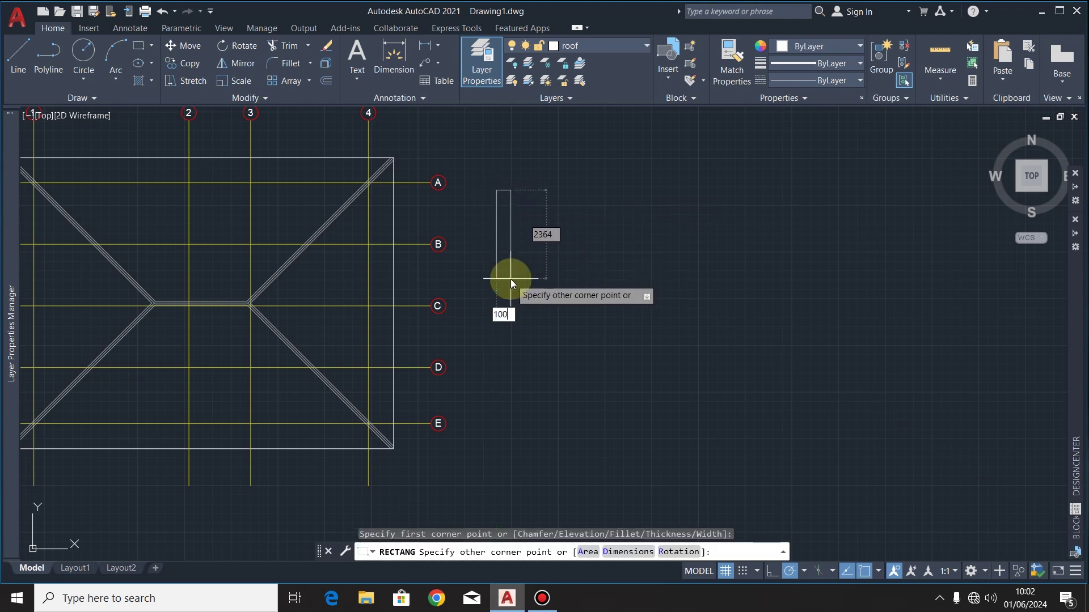
key("Tab")
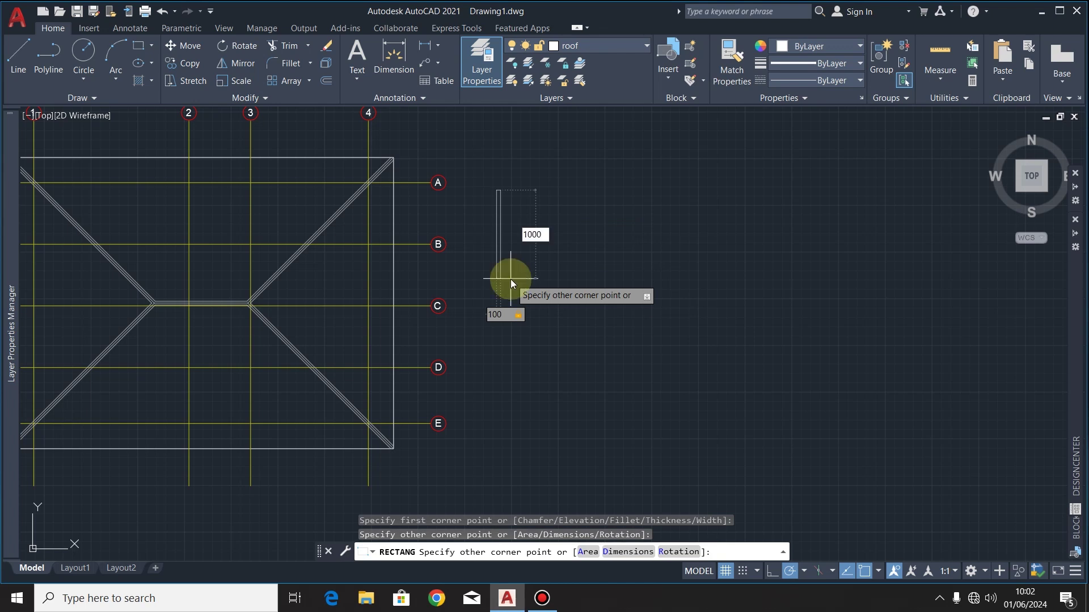
key("Return")
- Draw a closed downward-pointing triangle with sides of 300 just below the narrow rectangle
scroll(504, 199, "up", 4)
left_click(23, 54)
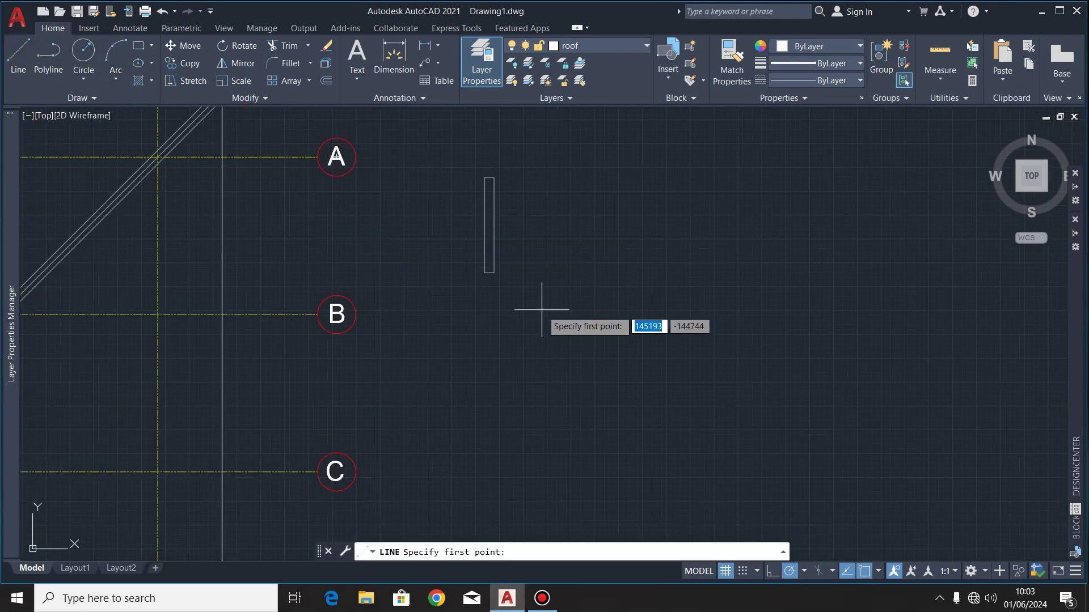
left_click(465, 299)
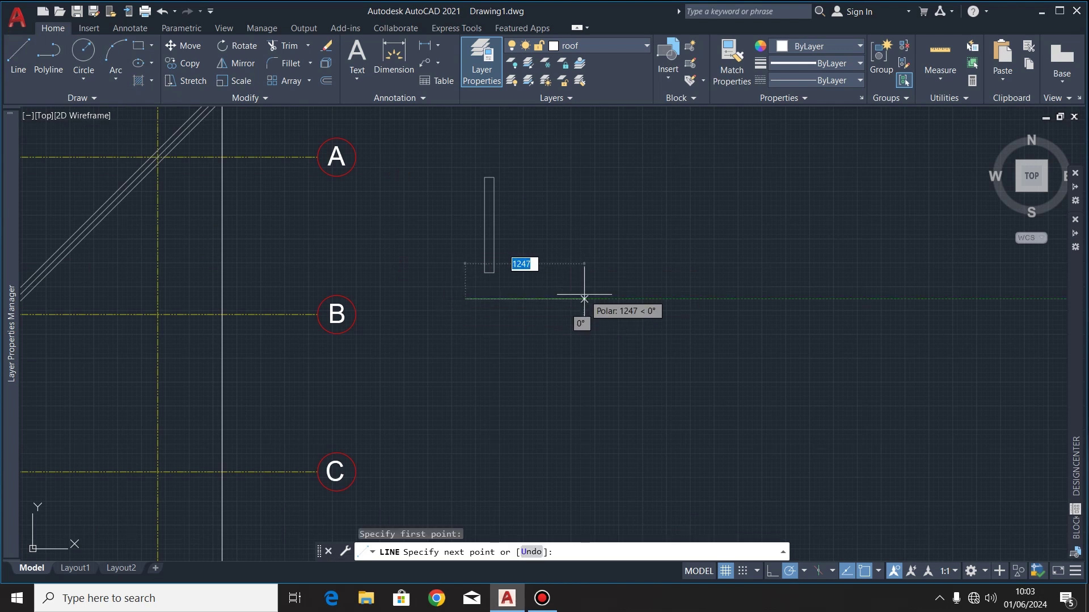
key("Return")
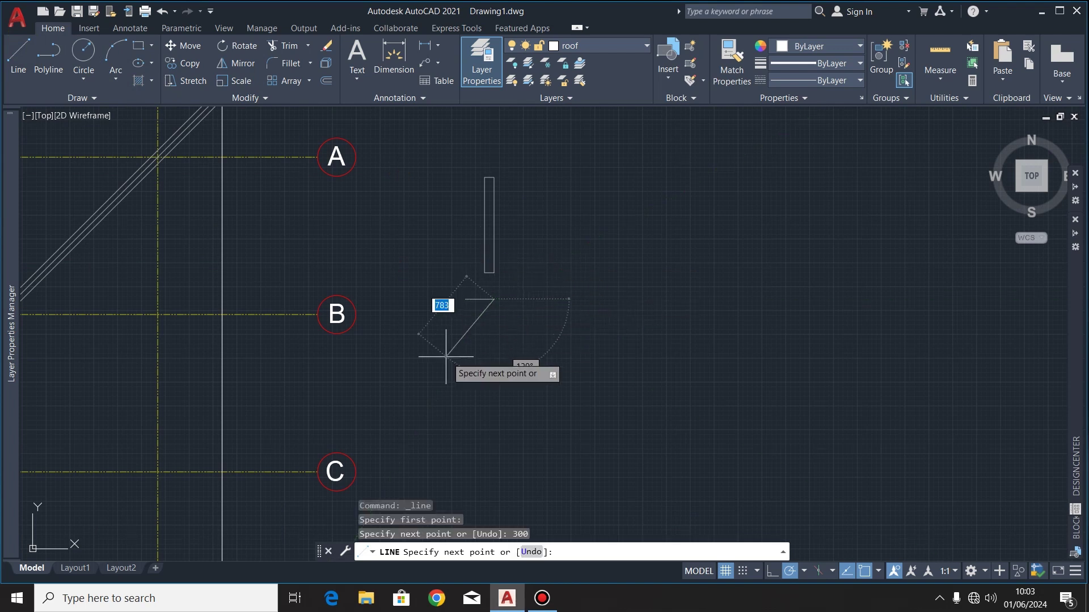
type("300")
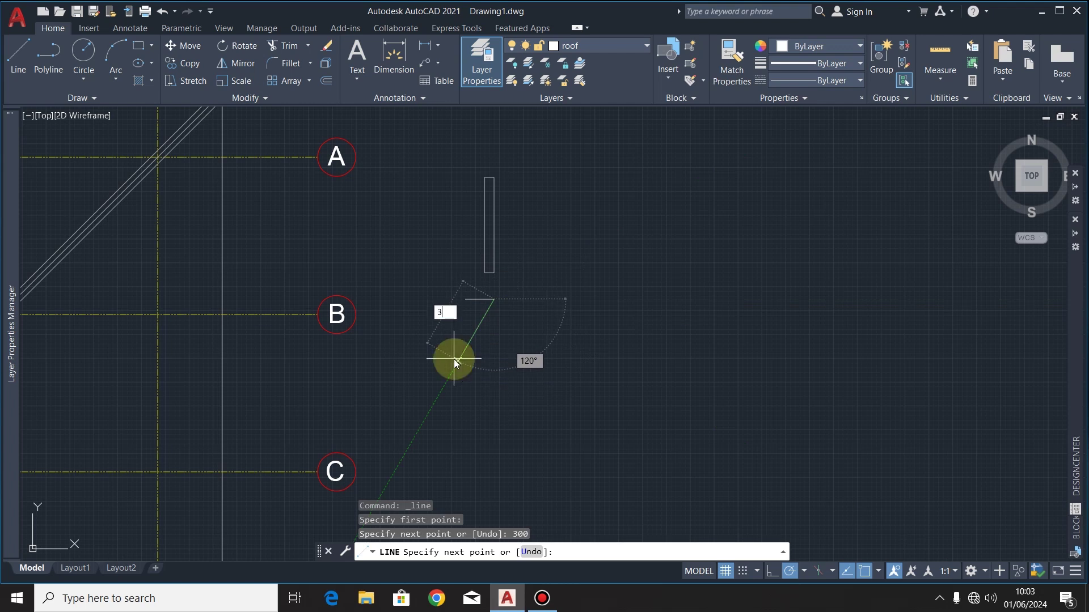
key("Return")
scroll(491, 297, "up", 5)
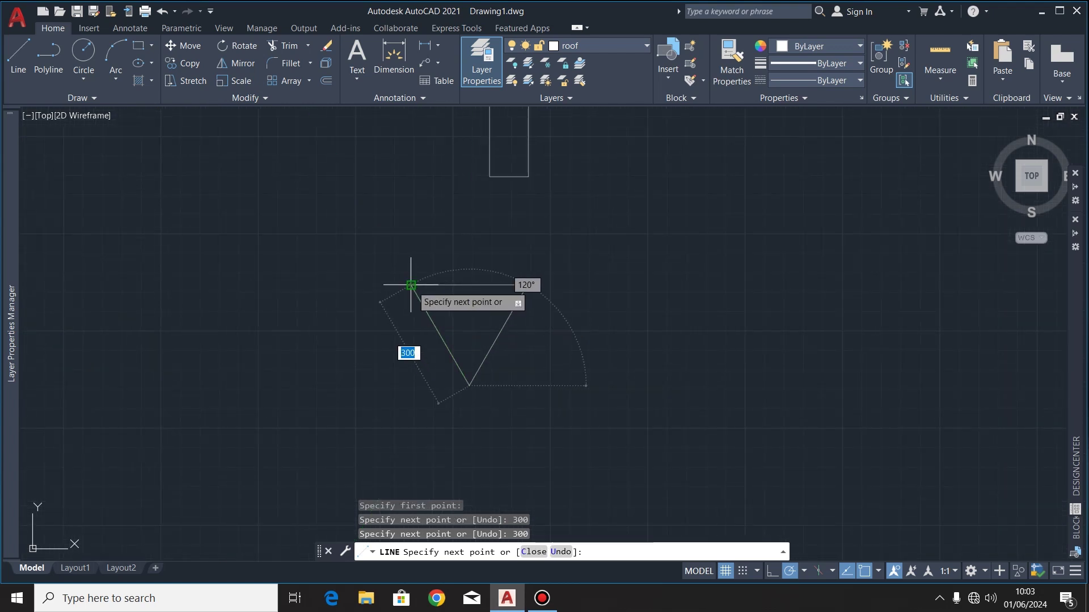
left_click(411, 284)
key("Escape")
- Move the triangle so the midpoint of its upper edge meets the midpoint of the rectangle's lower edge
left_click(559, 284)
left_click(352, 349)
left_click(182, 50)
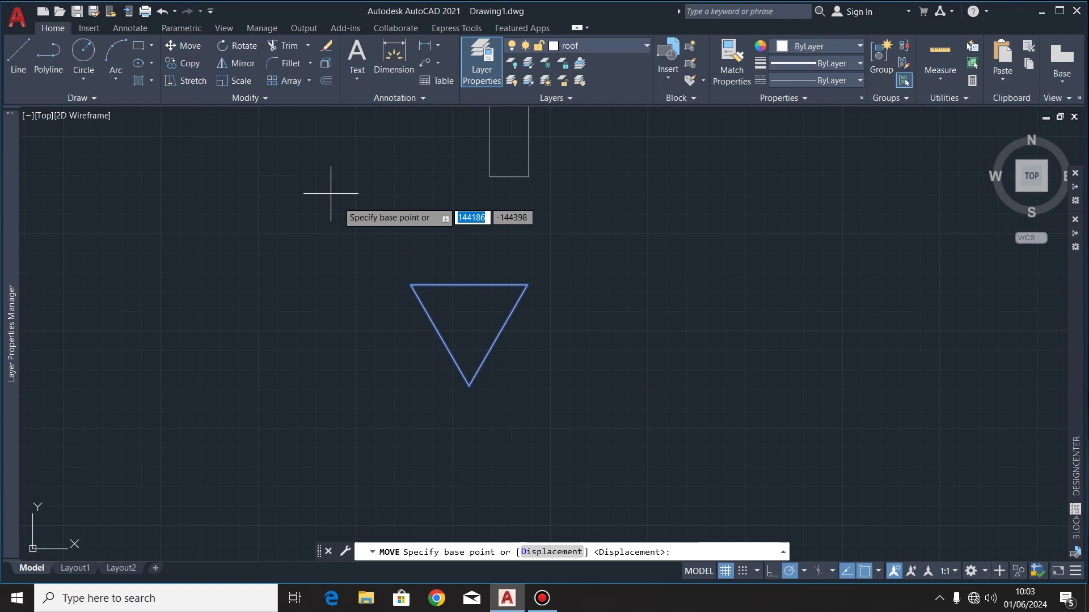
left_click(469, 285)
left_click(508, 176)
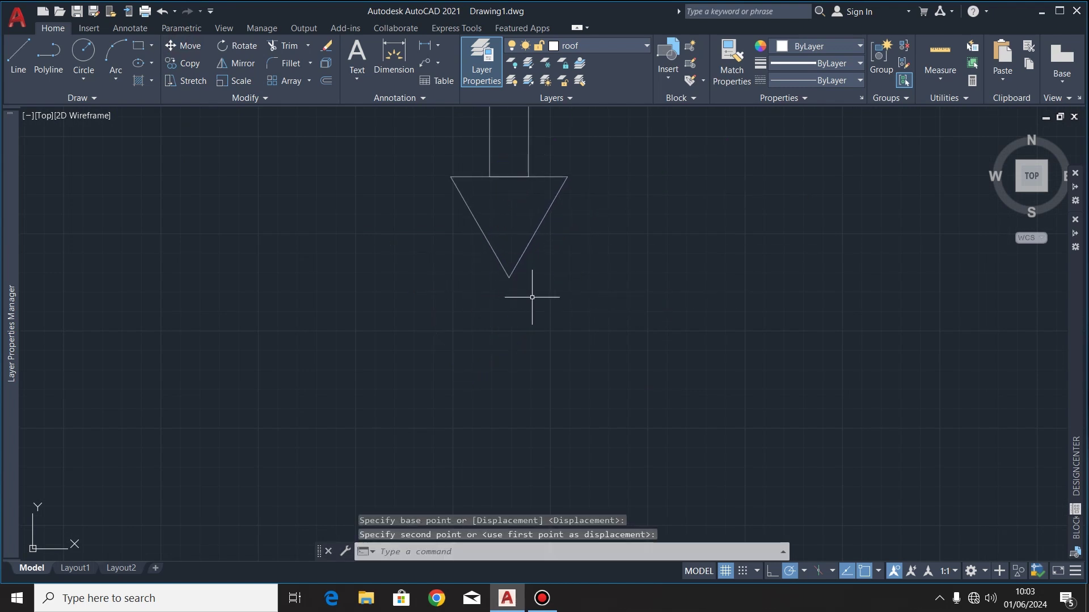
- Move the whole arrow by its upper midpoint onto the lower roof slope, about 1320 below the ridge between grid lines 2 and 3
scroll(539, 266, "down", 5)
left_click(567, 221)
left_click(501, 360)
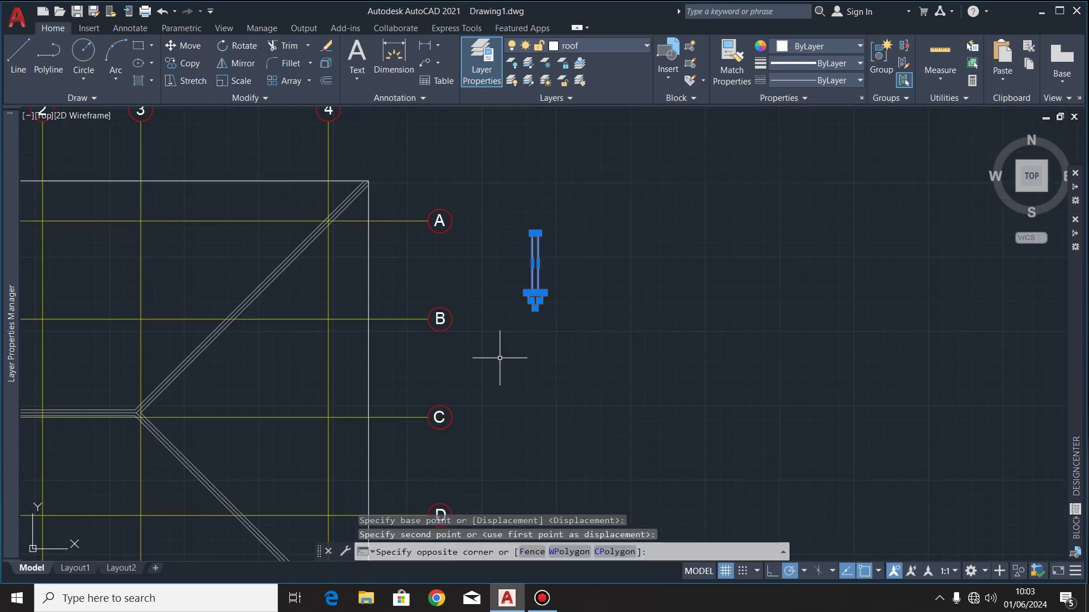
left_click(183, 45)
scroll(511, 243, "up", 6)
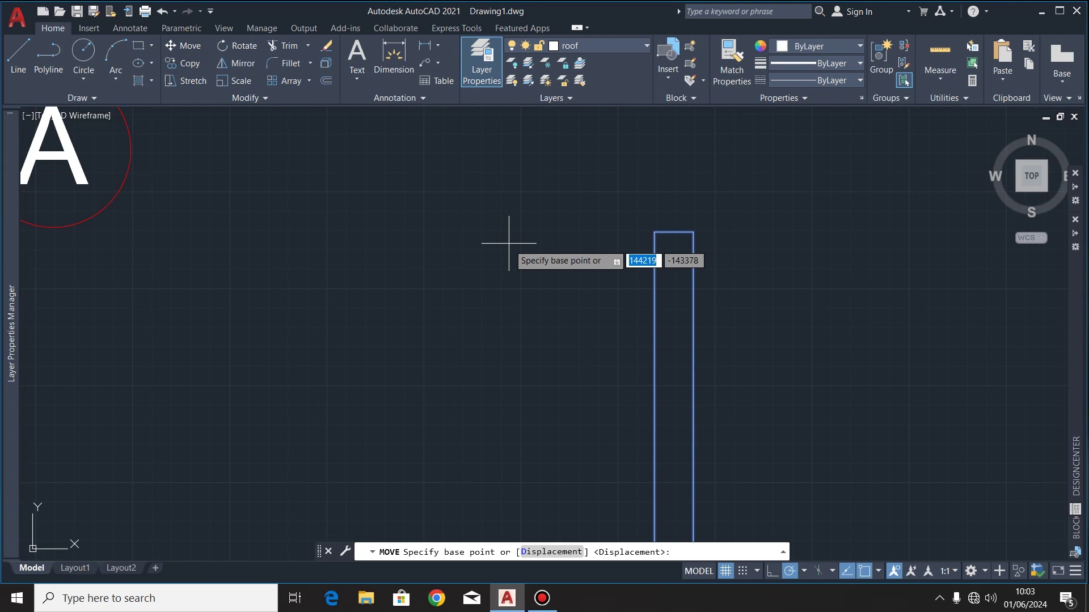
left_click(675, 231)
scroll(709, 204, "down", 5)
scroll(680, 215, "up", 6)
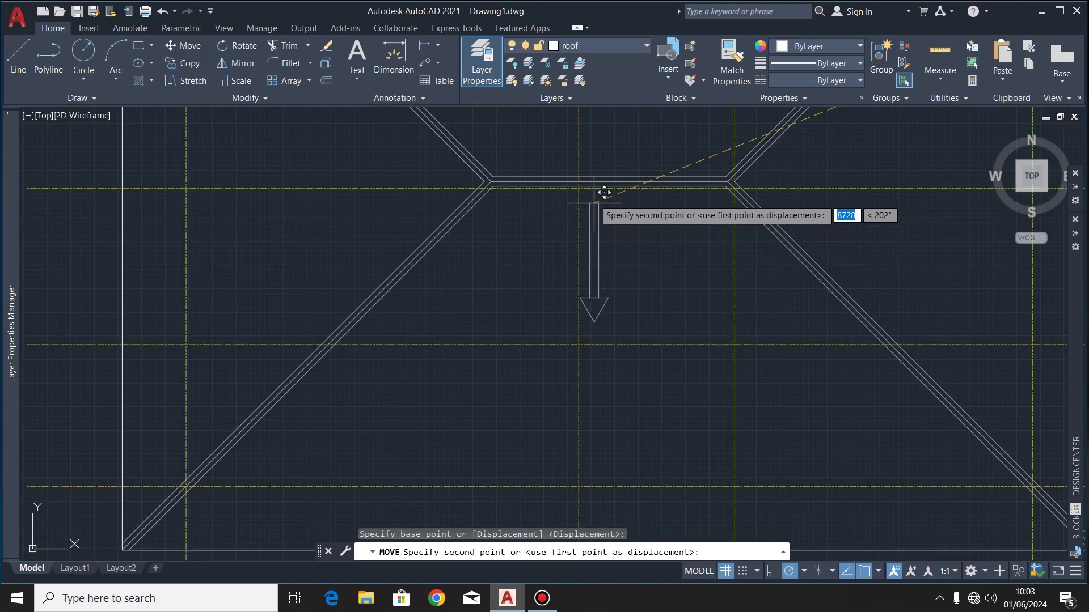
scroll(611, 173, "up", 4)
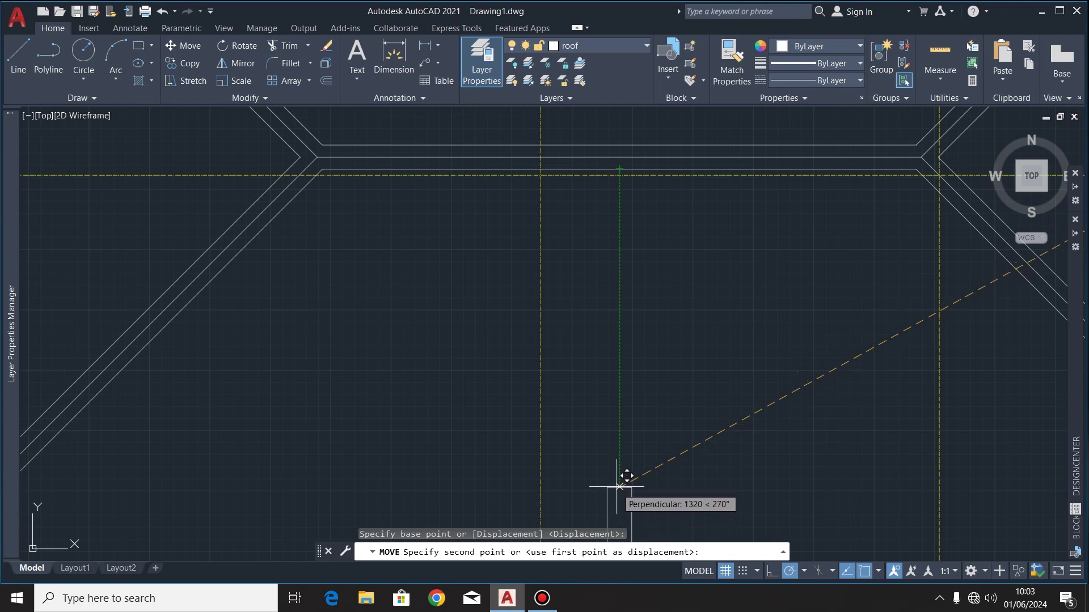
left_click(619, 487)
- Copy the slope arrow horizontally across the lower roof slope, placing two copies on each side of it
scroll(578, 284, "down", 3)
left_click(626, 247)
left_click(584, 330)
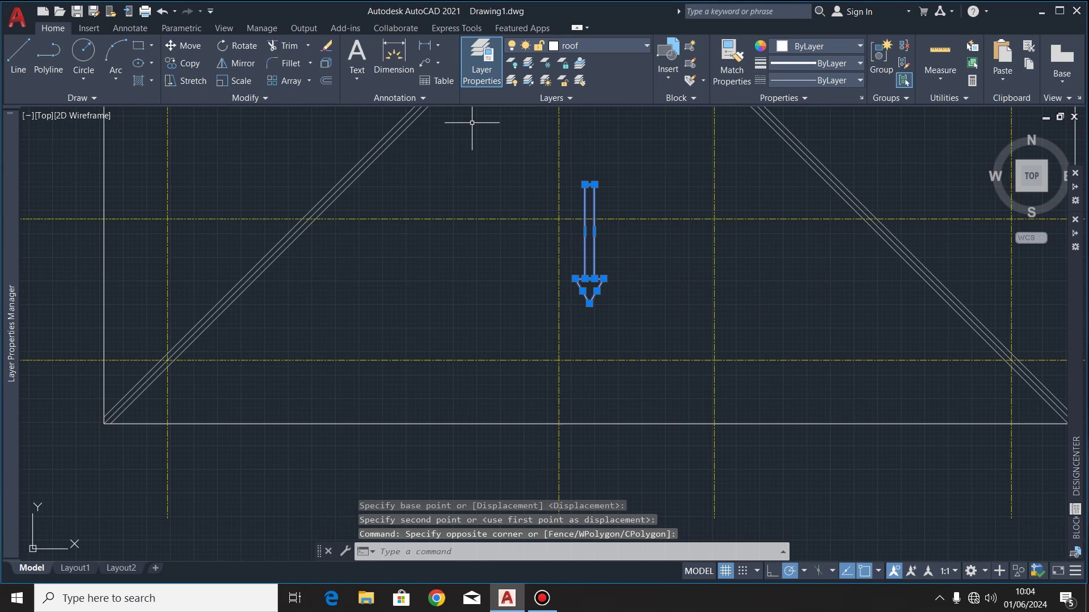
left_click(189, 63)
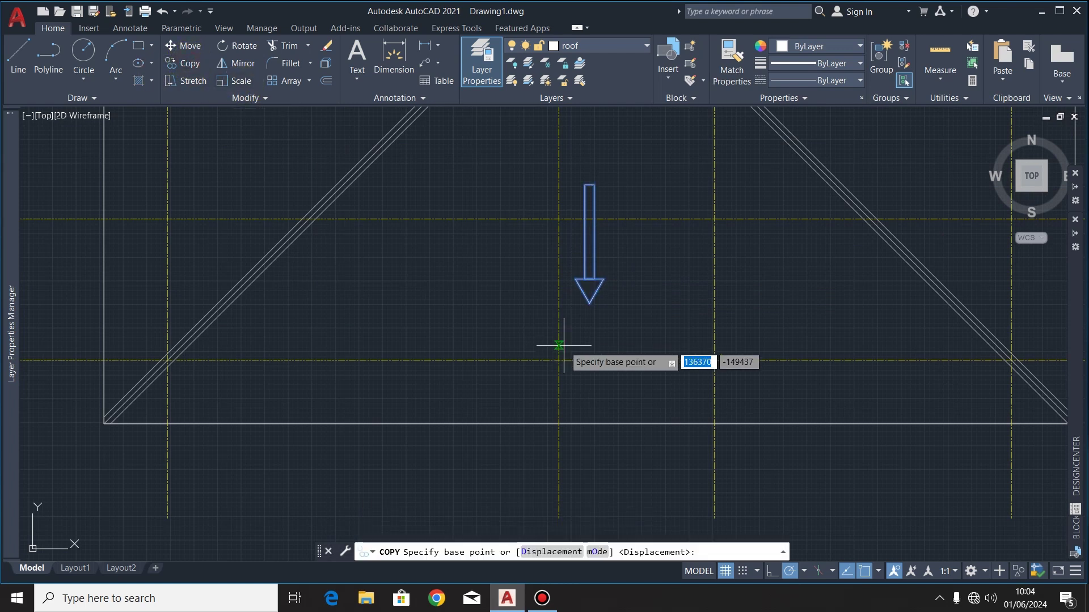
left_click(589, 278)
left_click(683, 278)
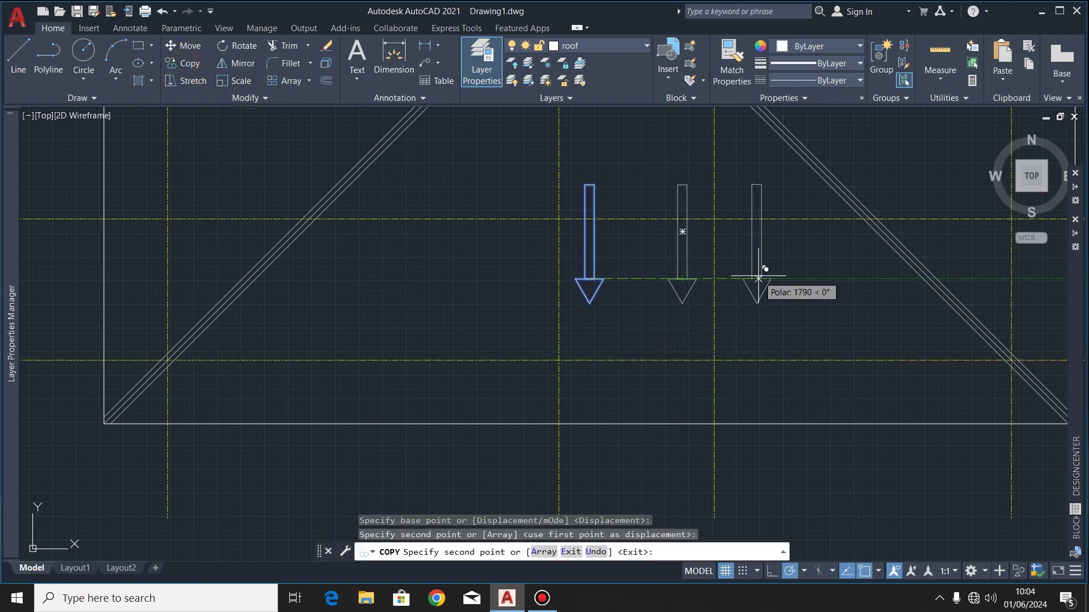
left_click(808, 279)
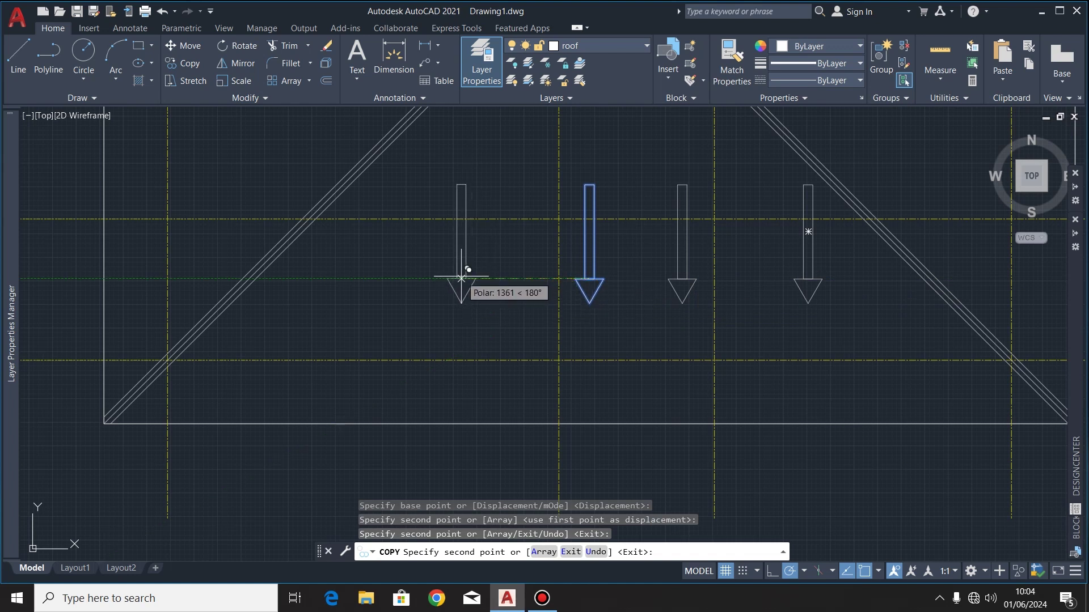
left_click(504, 278)
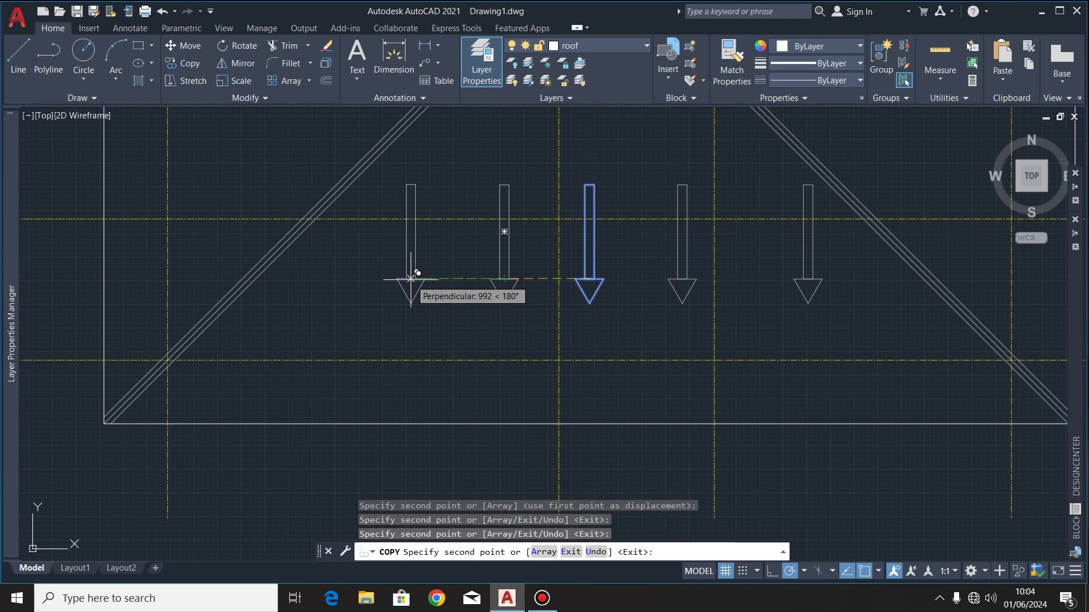
key("Escape")
- Move the rightmost arrow of the lower slope about 286 to the left, away from the hip
middle_click_drag(933, 181, 627, 312)
scroll(627, 311, "up", 2)
left_click(547, 450)
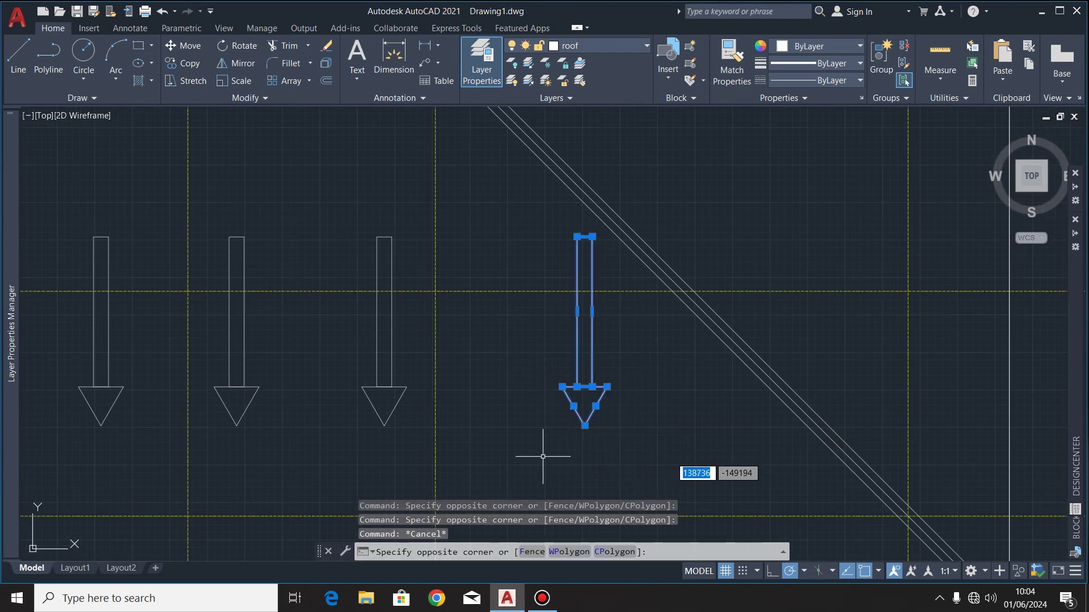
left_click(621, 227)
left_click(178, 47)
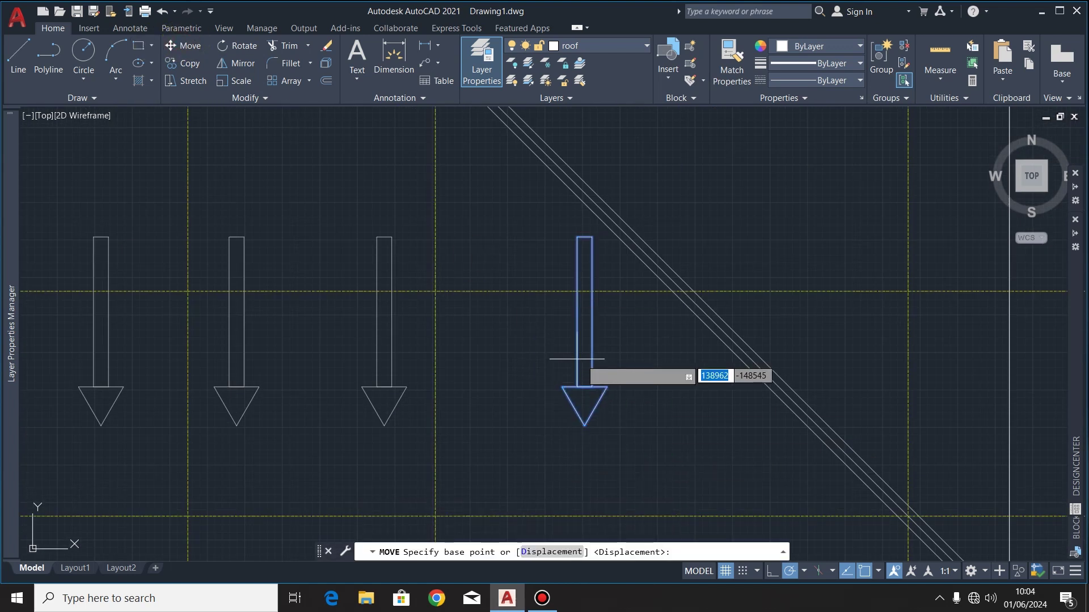
left_click(585, 312)
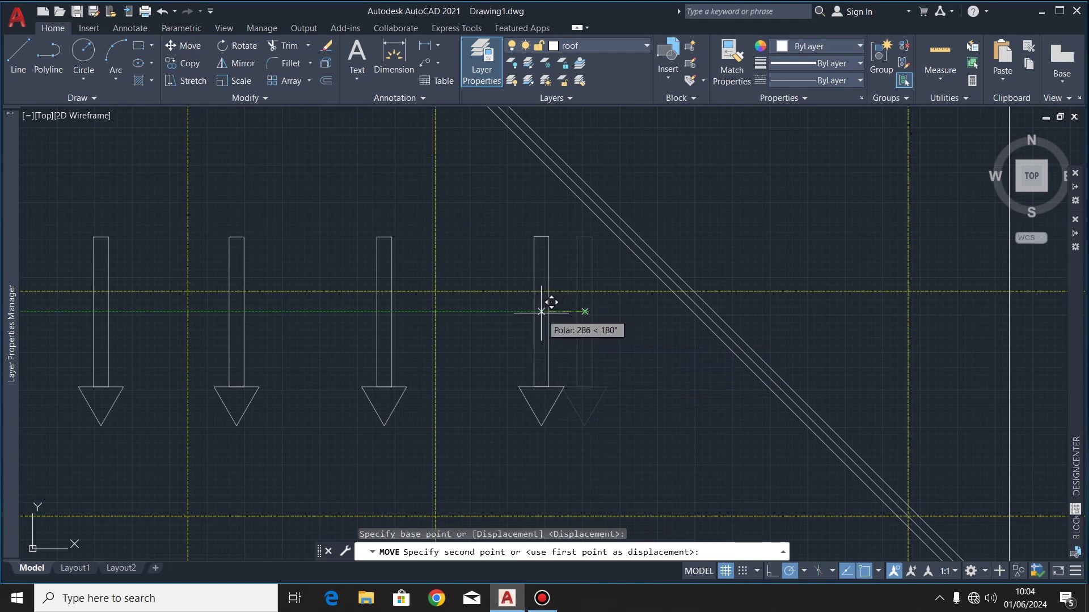
left_click(541, 313)
- Mirror the five arrows of the lower slope about the ridge's centre line onto the upper slope, keeping the originals
scroll(541, 313, "down", 4)
left_click(626, 312)
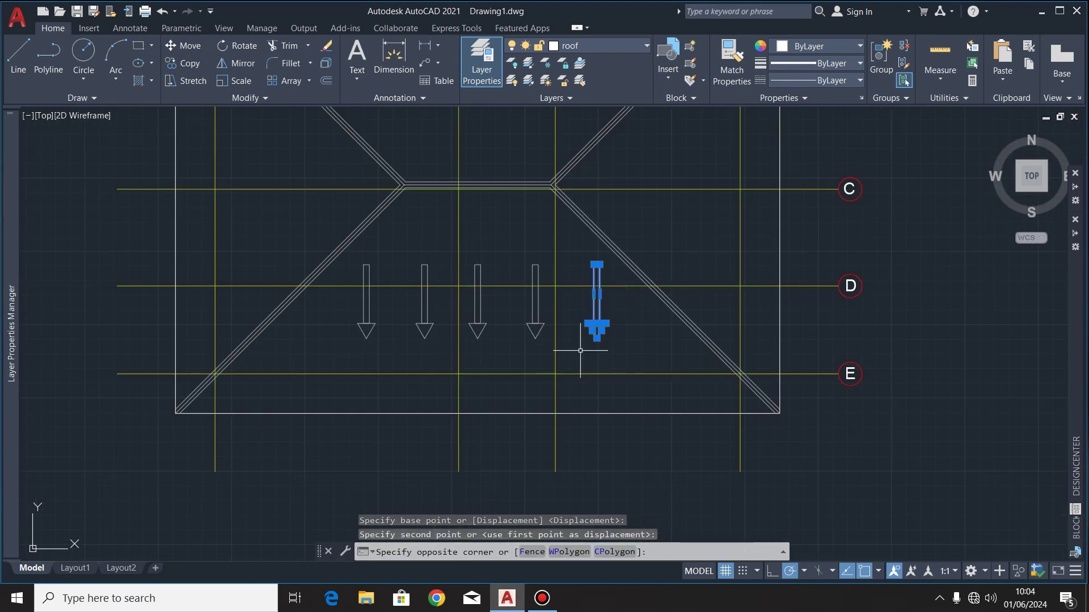
left_click(542, 321)
left_click(491, 316)
left_click(467, 320)
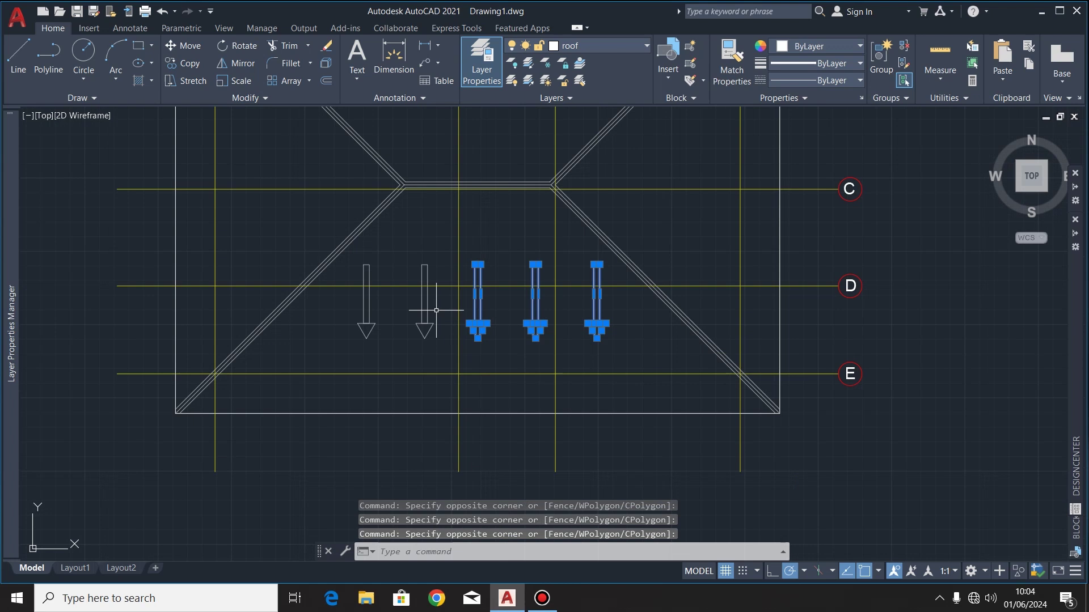
left_click(440, 316)
left_click(383, 318)
left_click(359, 352)
scroll(429, 330, "down", 2)
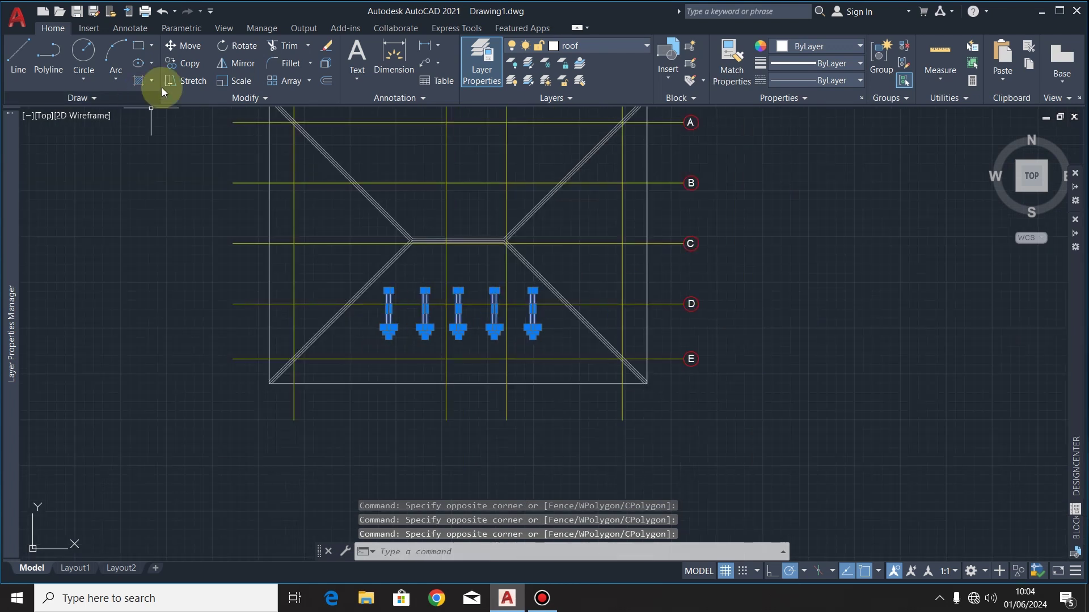
left_click(242, 66)
left_click(412, 241)
scroll(431, 235, "up", 5)
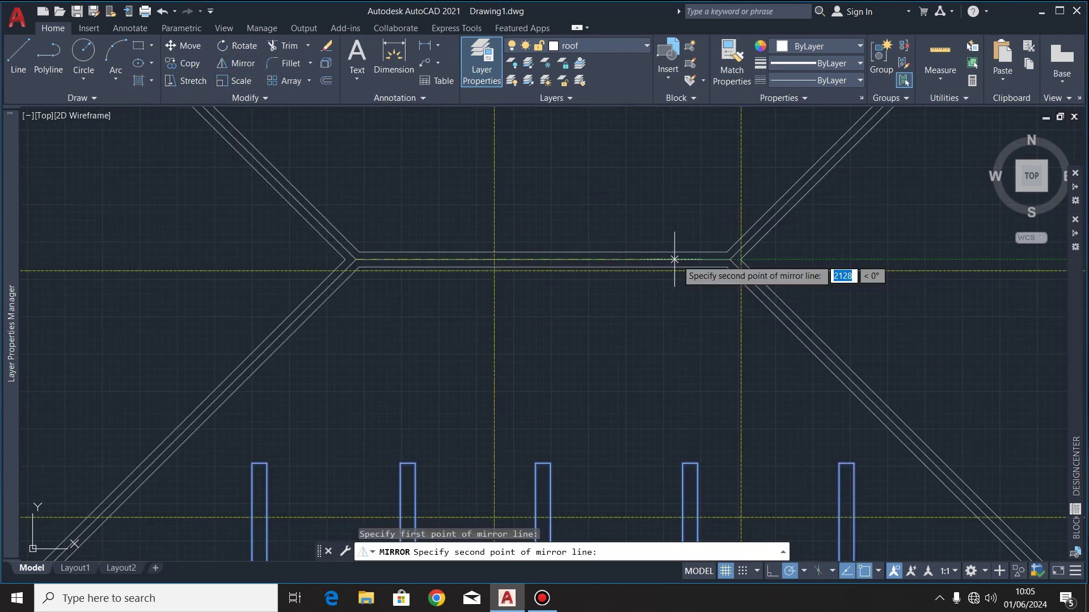
left_click(730, 260)
scroll(637, 322, "down", 5)
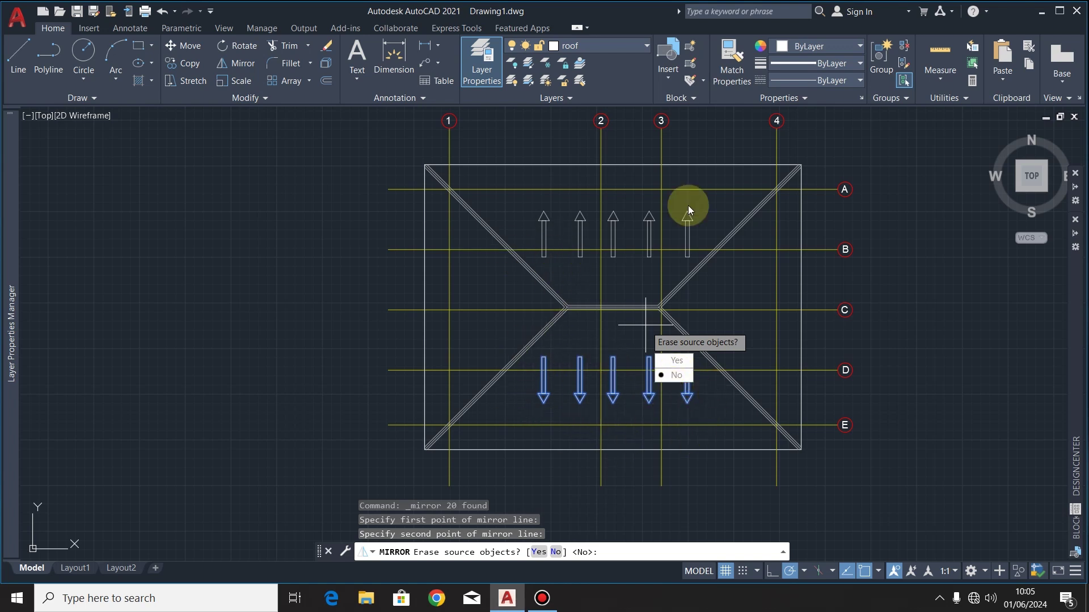
left_click(675, 375)
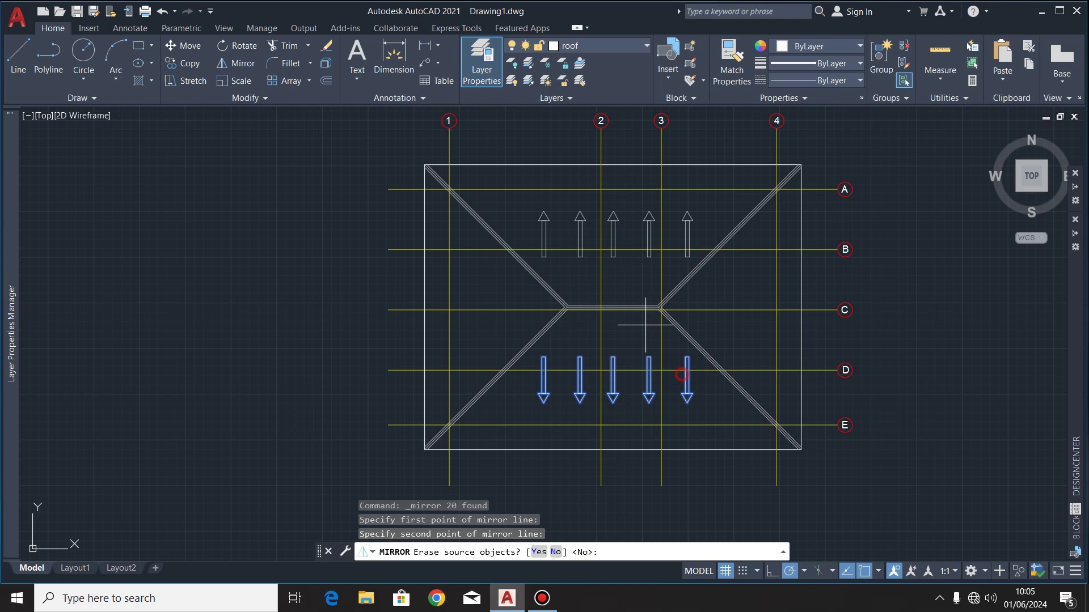
- Copy the rightmost arrow of the lower slope onto the right-hand roof slope near grid line C
middle_click_drag(722, 217, 647, 217)
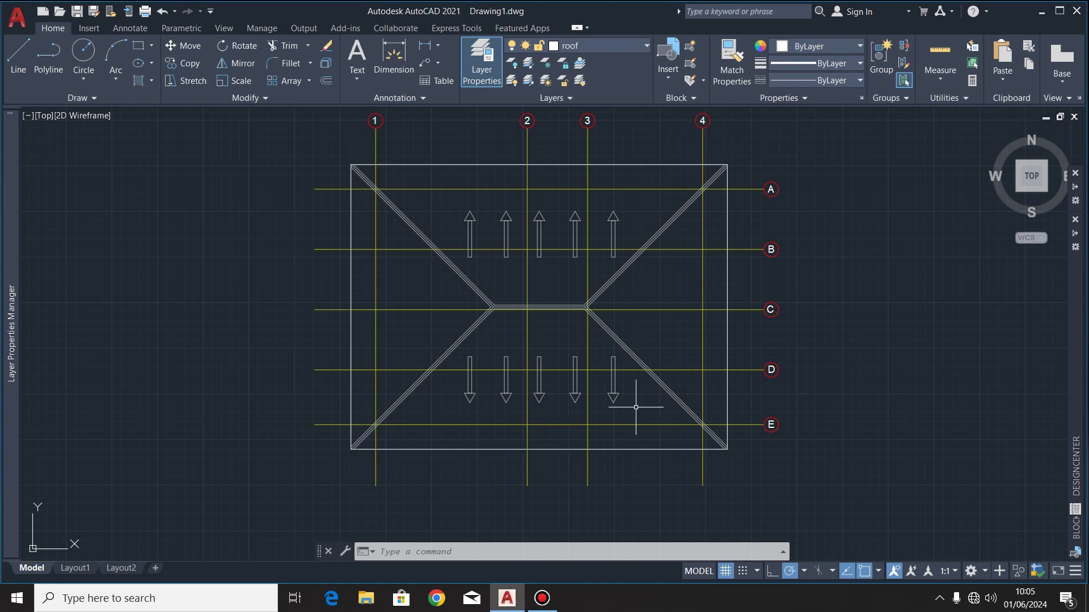
scroll(636, 407, "up", 2)
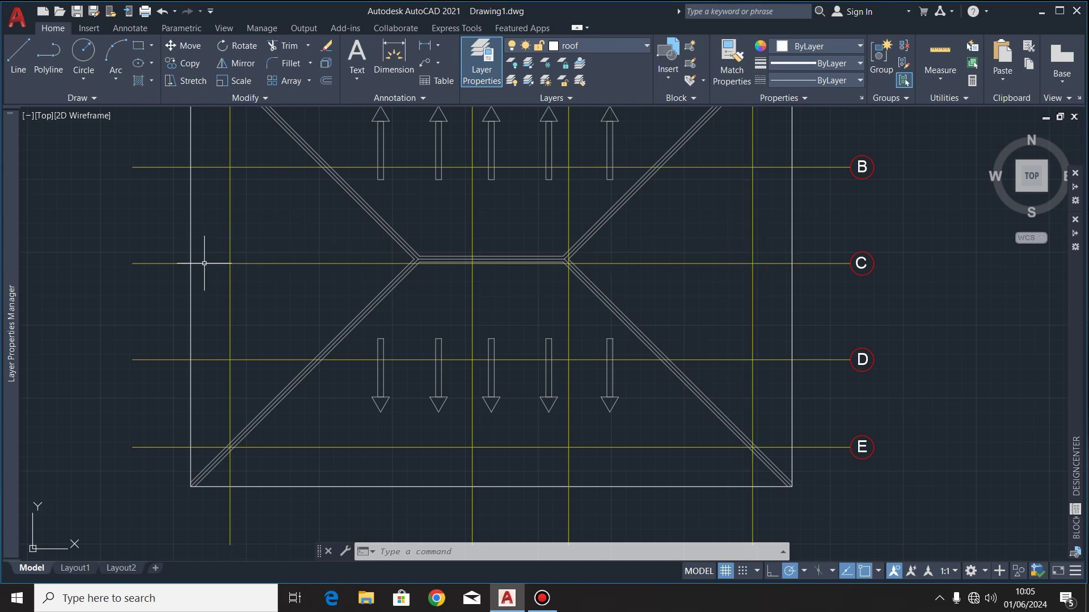
scroll(606, 430, "up", 2)
left_click(646, 366)
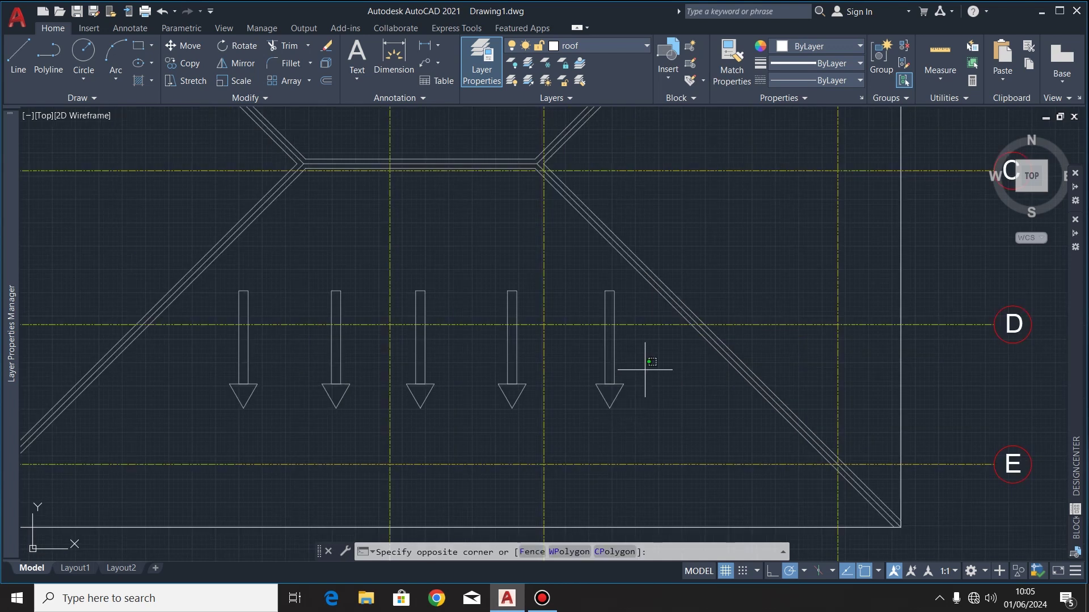
left_click(573, 418)
scroll(607, 375, "down", 2)
left_click(187, 64)
left_click(608, 395)
scroll(591, 401, "down", 3)
scroll(591, 418, "up", 4)
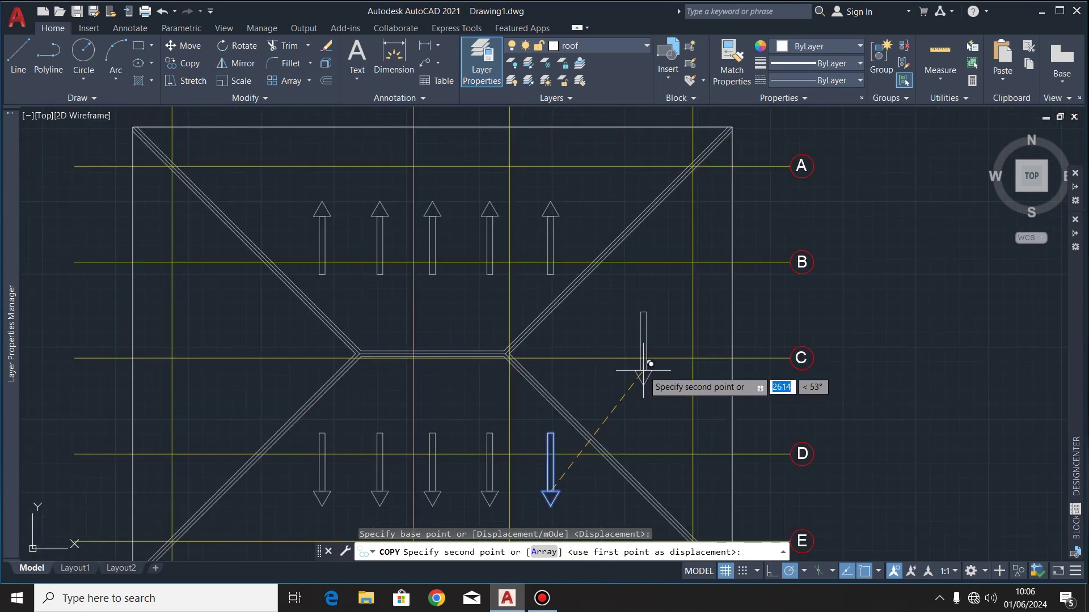
left_click(643, 370)
key("Escape")
- Rotate the copied arrow on the right-hand roof slope about its shaft's midpoint so that it points right
left_click(667, 370)
left_click(598, 397)
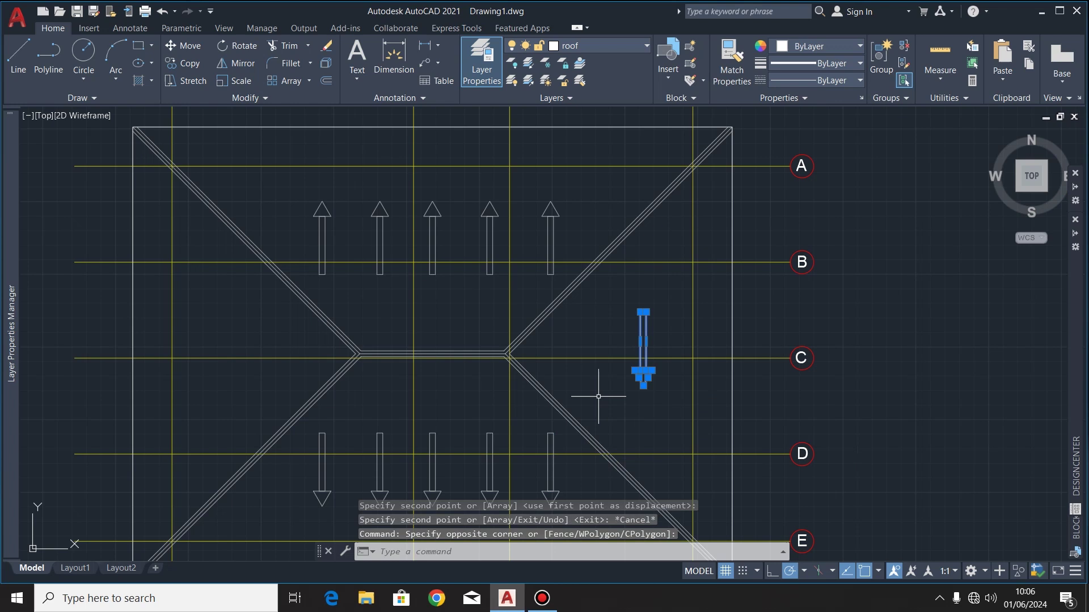
left_click(248, 57)
scroll(612, 385, "up", 4)
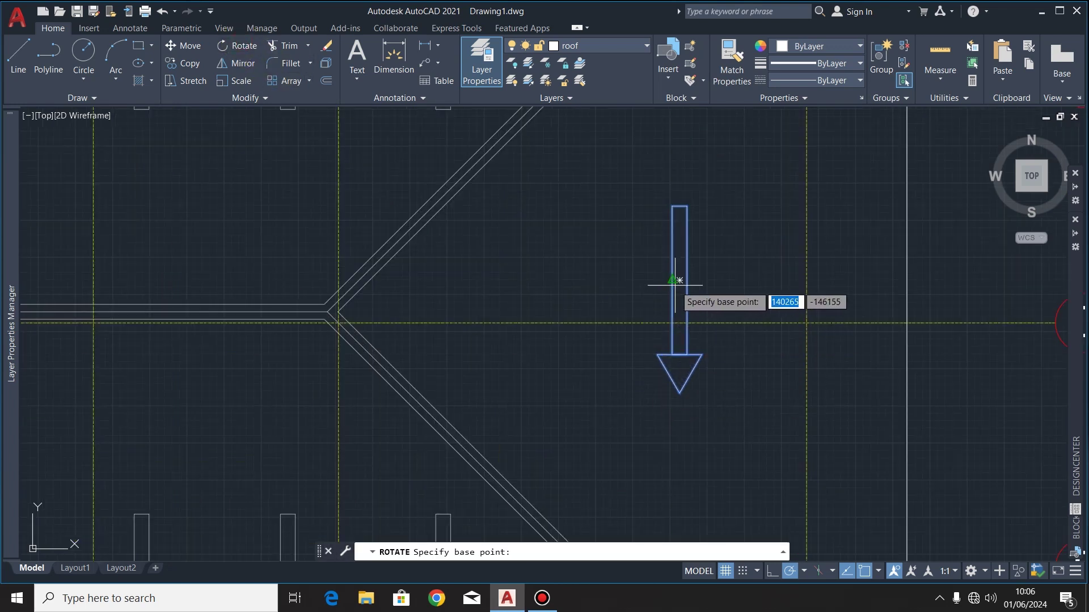
left_click(679, 280)
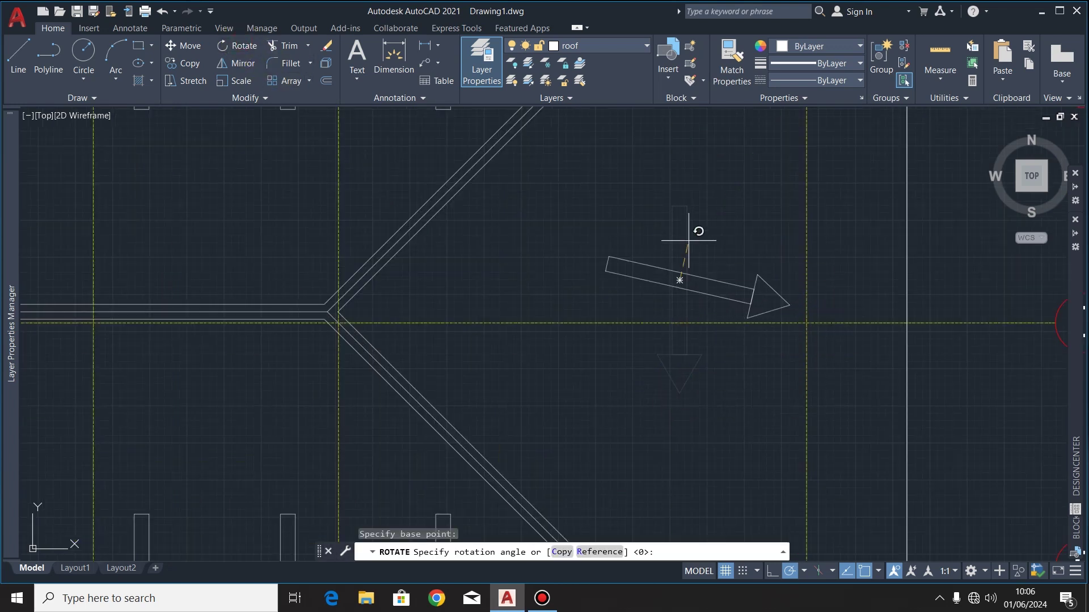
left_click(679, 166)
scroll(681, 227, "down", 6)
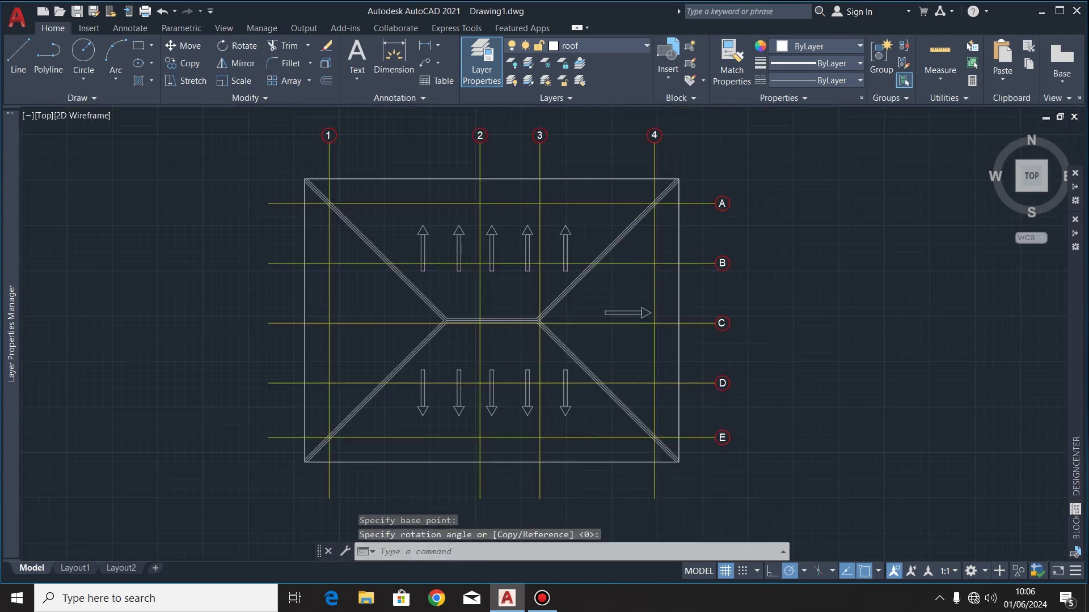
- Move the right-pointing arrow so that its shaft's centre lines up horizontally with the ridge's centre line
scroll(691, 242, "up", 4)
left_click(697, 236)
left_click(613, 270)
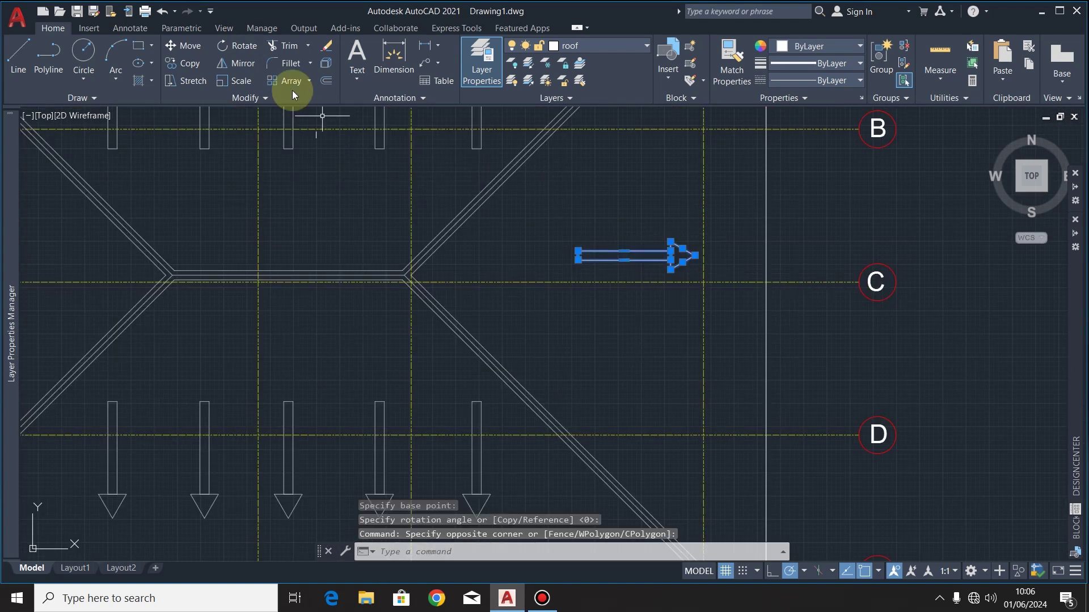
left_click(187, 46)
left_click(624, 256)
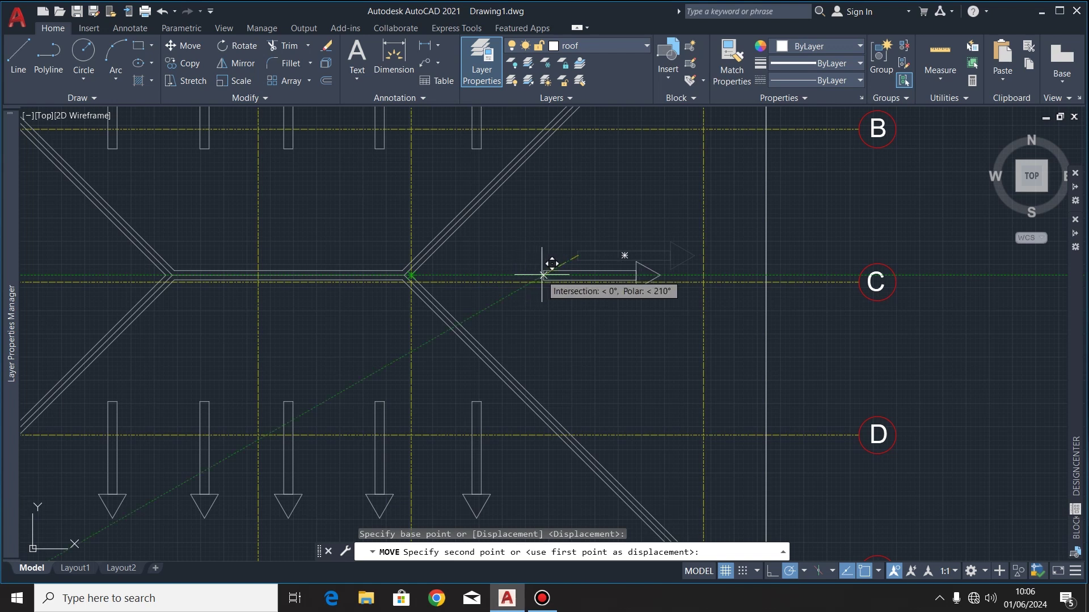
left_click(566, 275)
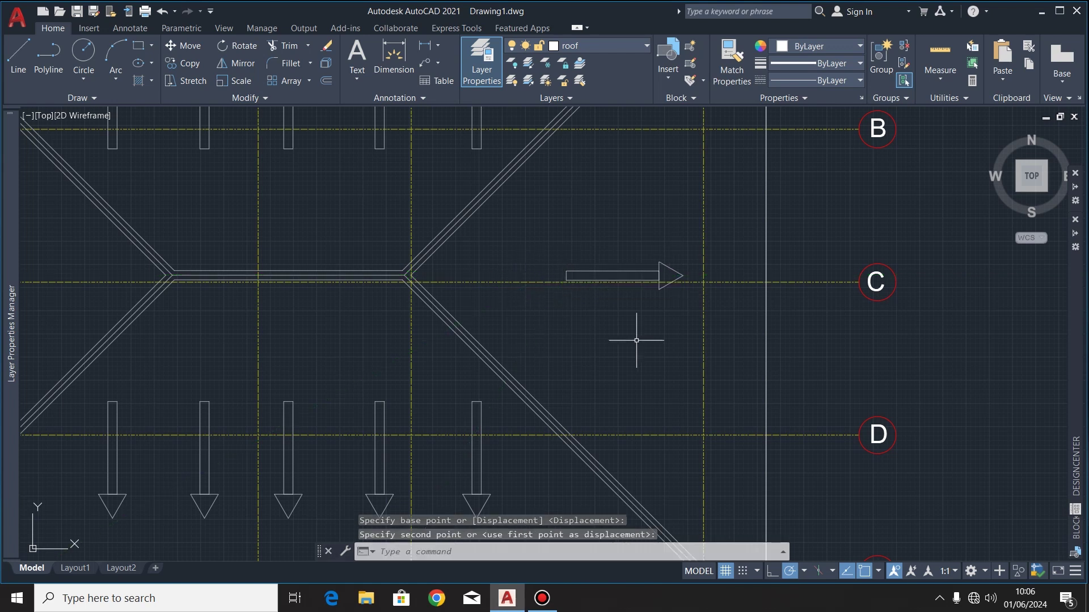
- Copy the right-pointing arrow vertically, placing one copy about 780 above it and one about 780 below it
scroll(647, 299, "up", 4)
left_click(723, 179)
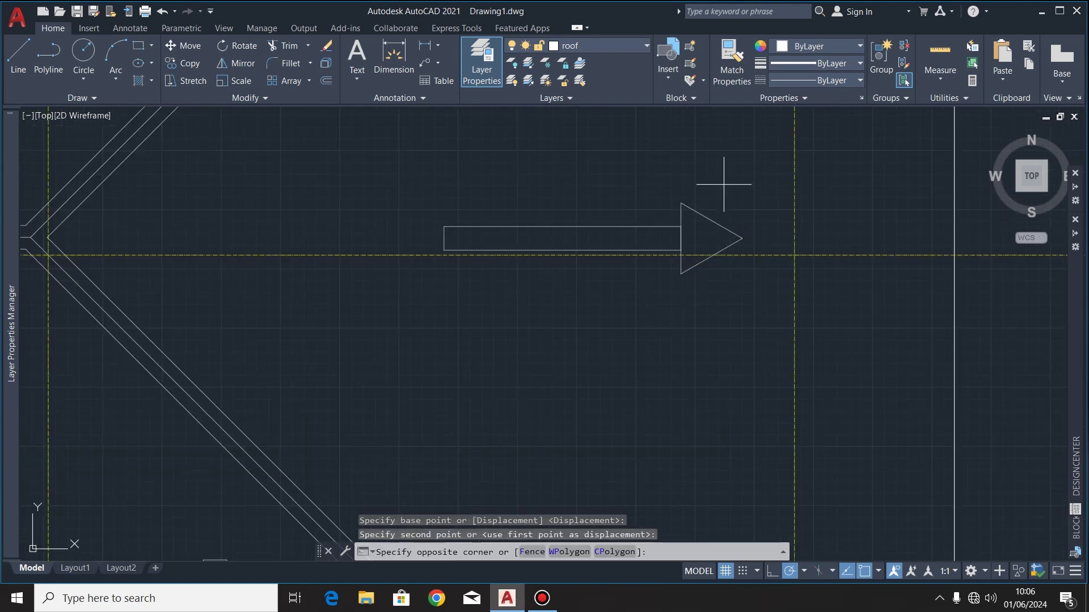
left_click(669, 231)
scroll(399, 307, "down", 4)
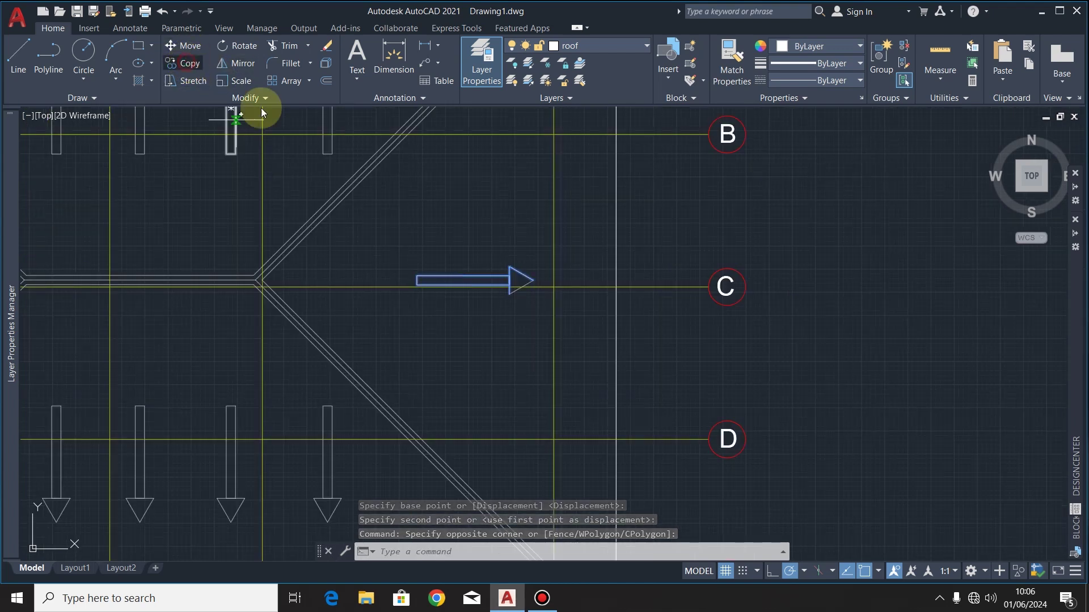
left_click(509, 280)
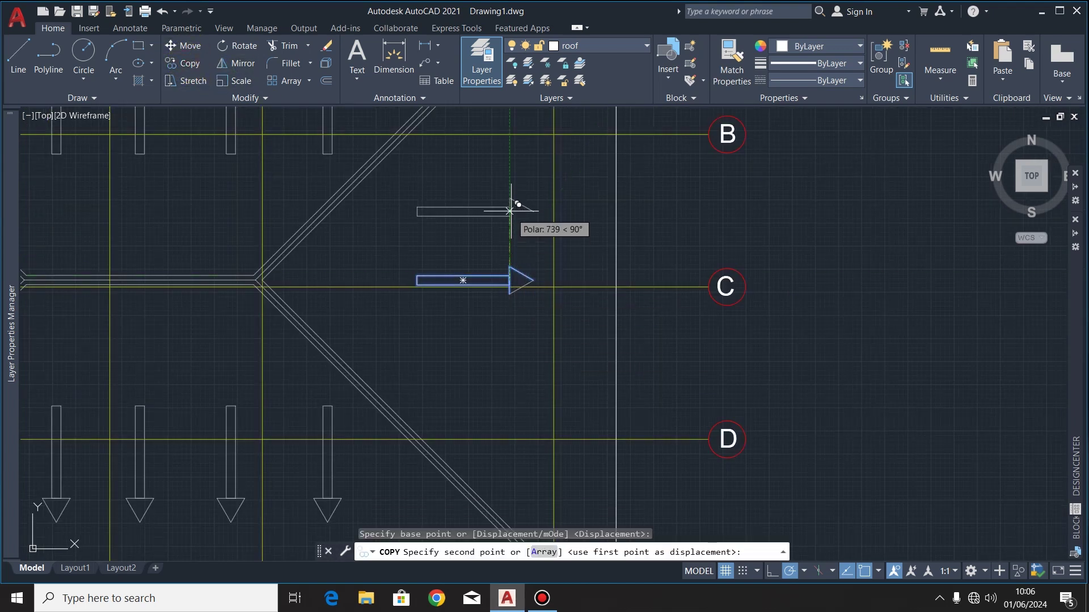
left_click(509, 205)
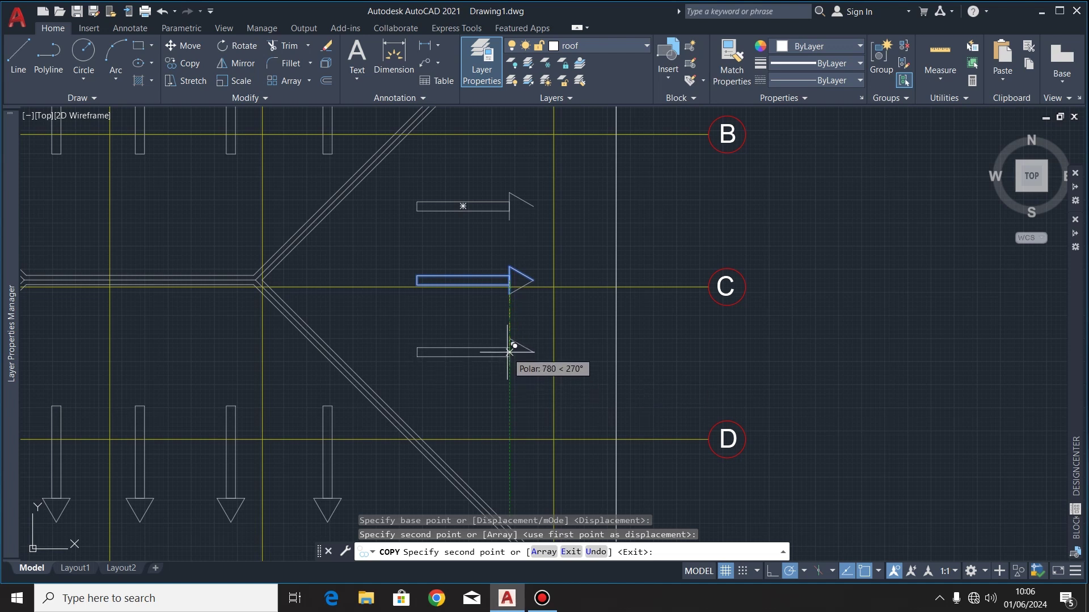
left_click(509, 351)
key("Escape")
- Copy the middle arrow's lower arrowhead line onto the tips of the two new arrows to close their heads
scroll(467, 415, "up", 2)
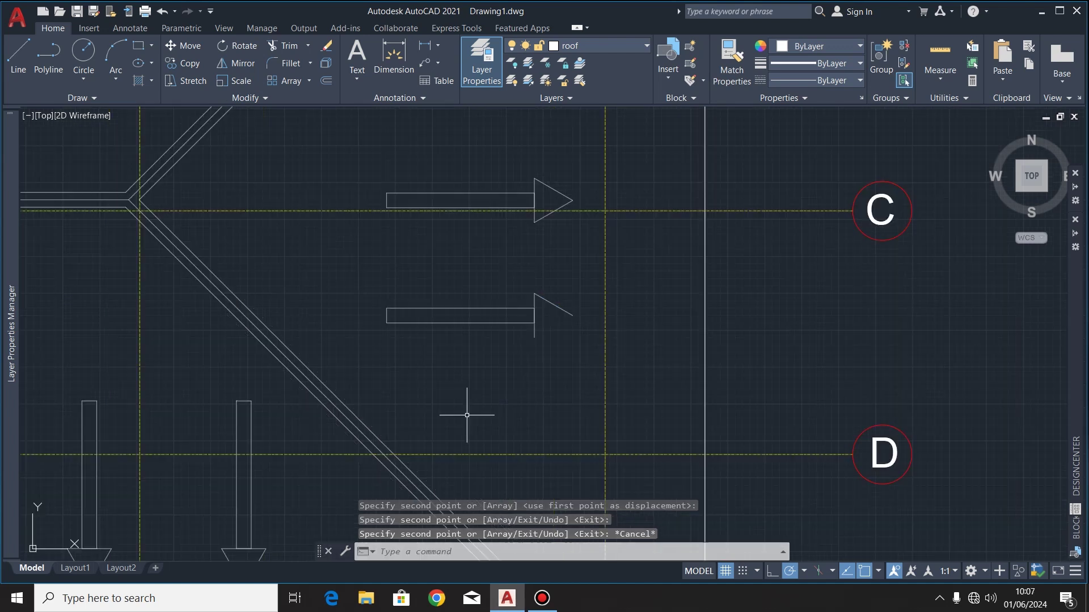
left_click(536, 220)
scroll(536, 255, "down", 4)
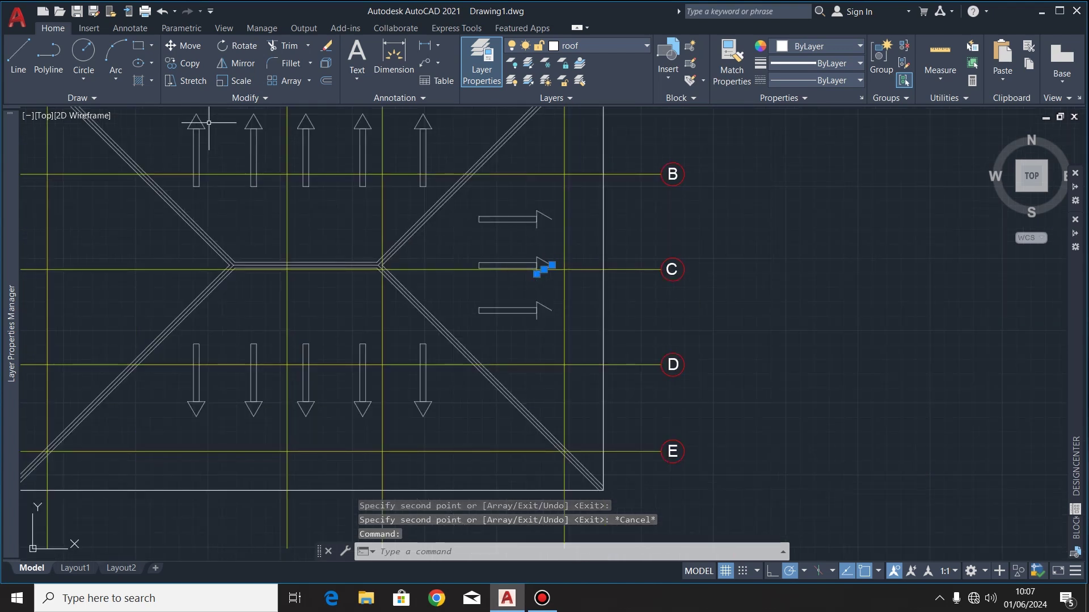
left_click(190, 69)
scroll(550, 253, "up", 5)
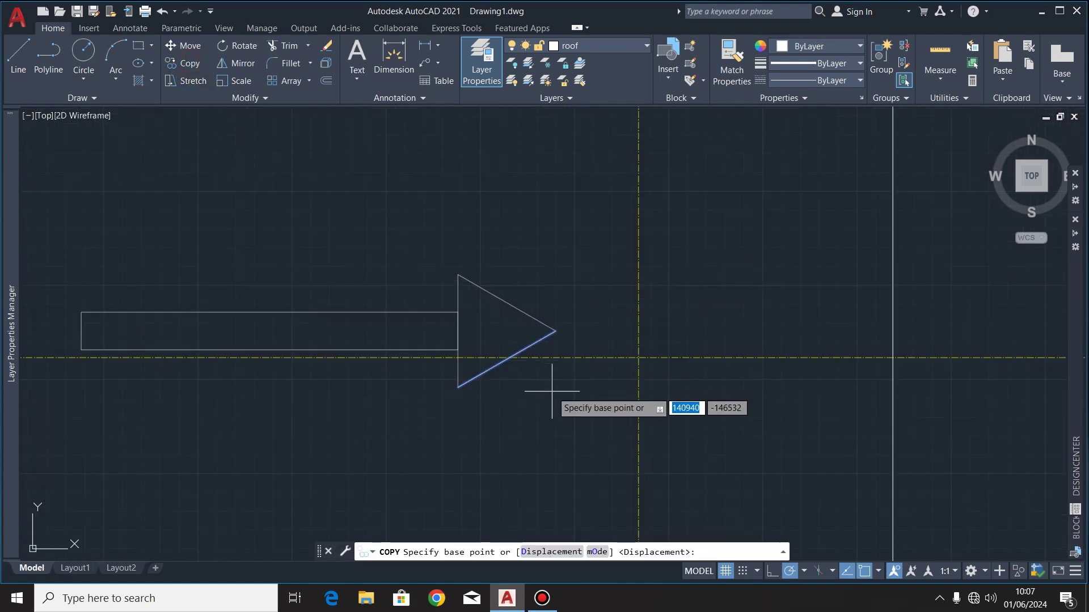
left_click(557, 333)
scroll(556, 407, "down", 3)
scroll(554, 250, "up", 4)
left_click(563, 242)
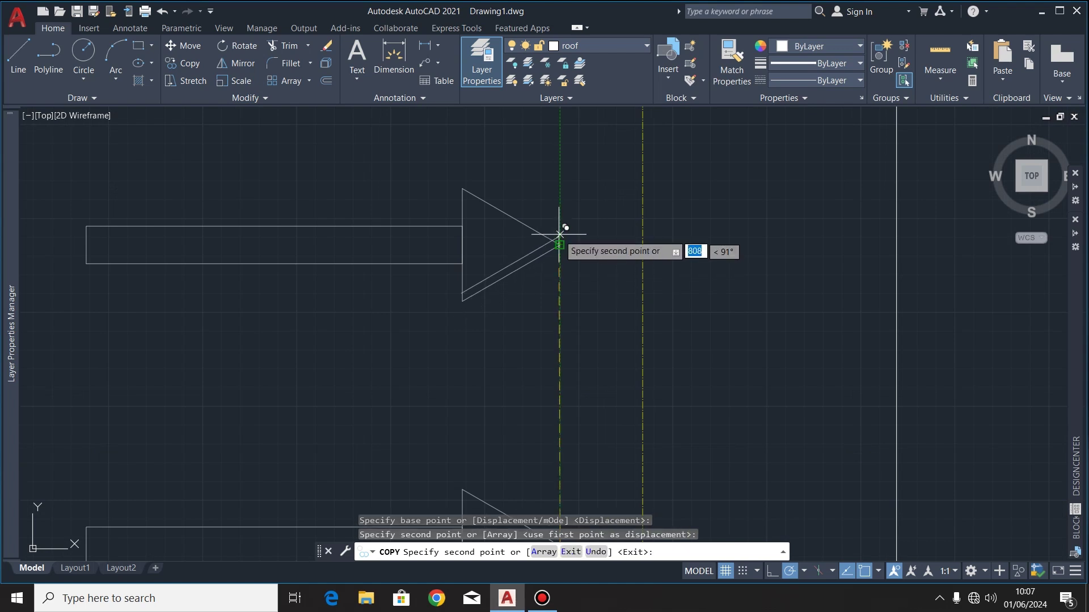
scroll(562, 238, "down", 8)
scroll(558, 324, "up", 5)
left_click(584, 299)
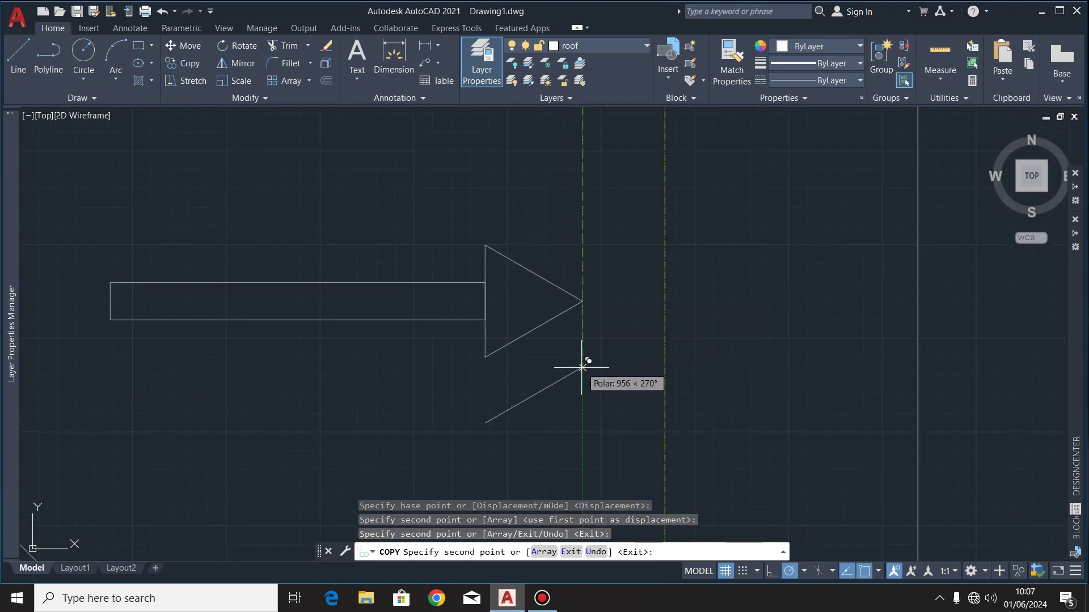
key("Escape")
scroll(607, 369, "down", 4)
left_click(608, 368)
left_click(486, 377)
scroll(586, 298, "up", 6)
left_click(665, 234)
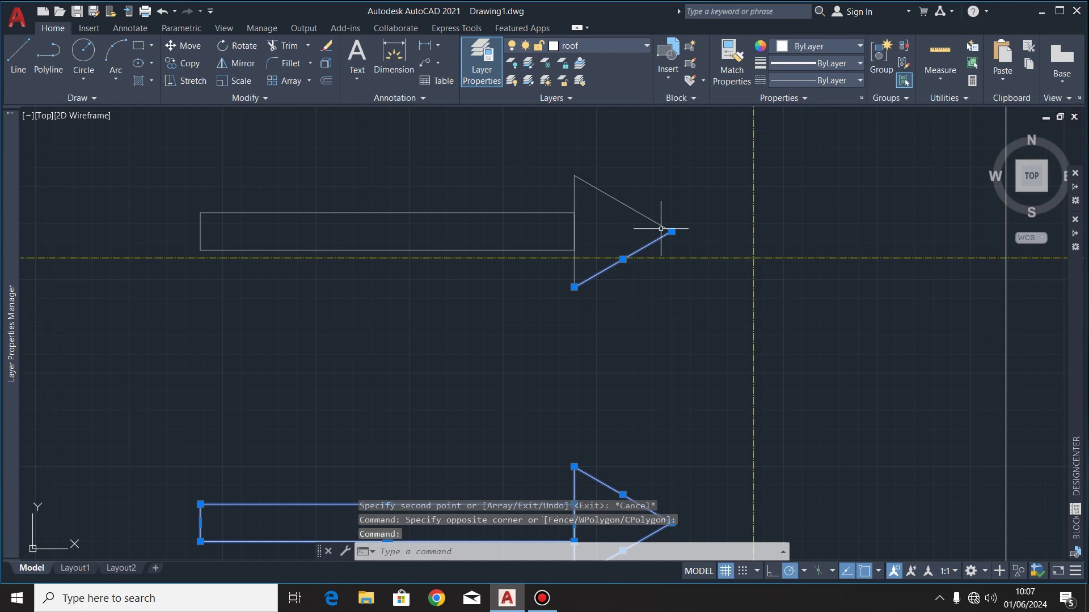
left_click(675, 178)
left_click(547, 230)
scroll(547, 230, "down", 5)
left_click(585, 233)
left_click(573, 272)
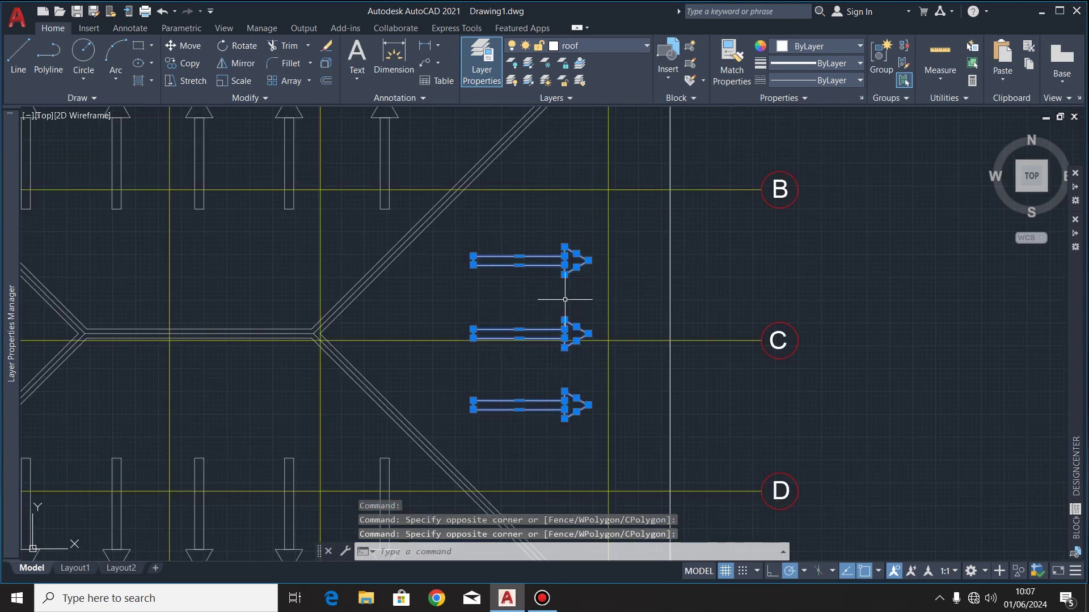
scroll(522, 221, "down", 8)
left_click(236, 63)
scroll(414, 272, "up", 6)
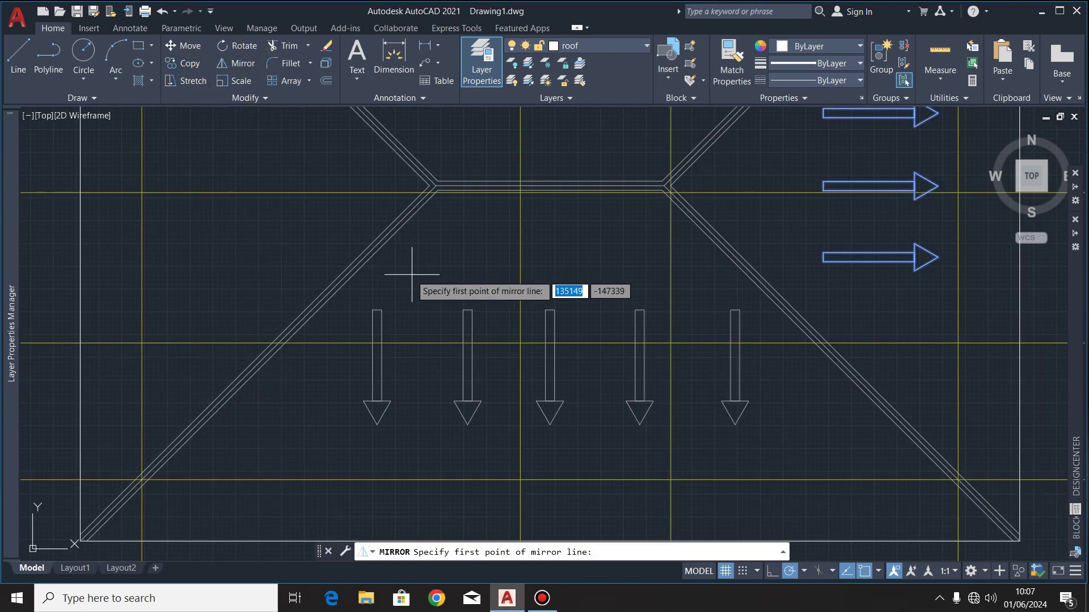
left_click(551, 187)
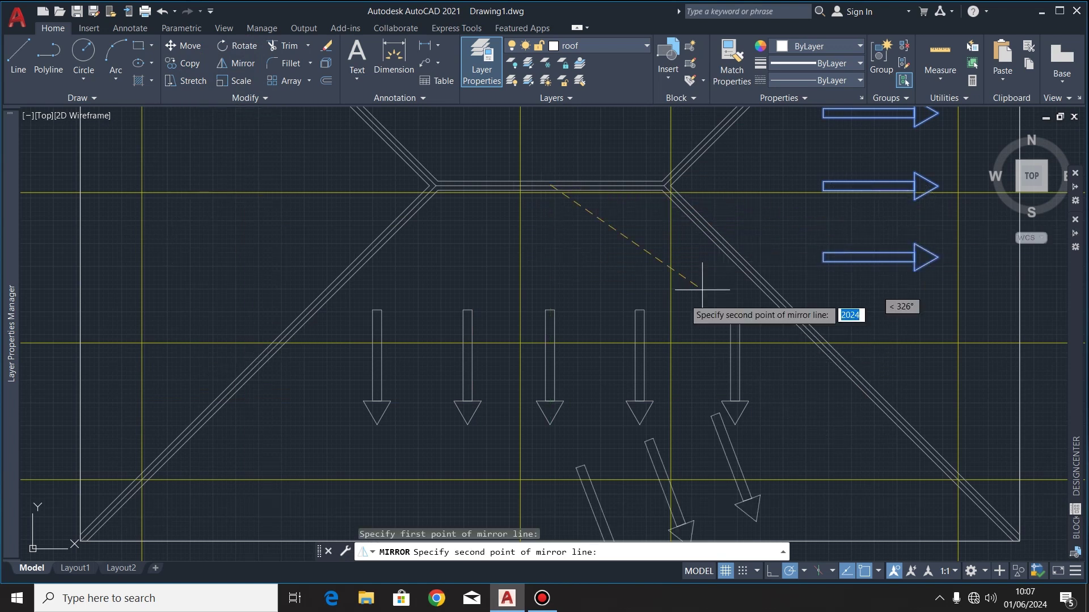
key("Escape")
- Mirror the three arrows of the right-hand slope about a vertical line through the ridge's midpoint onto the left-hand slope, keeping the originals
scroll(665, 243, "up", 2)
left_click(665, 243)
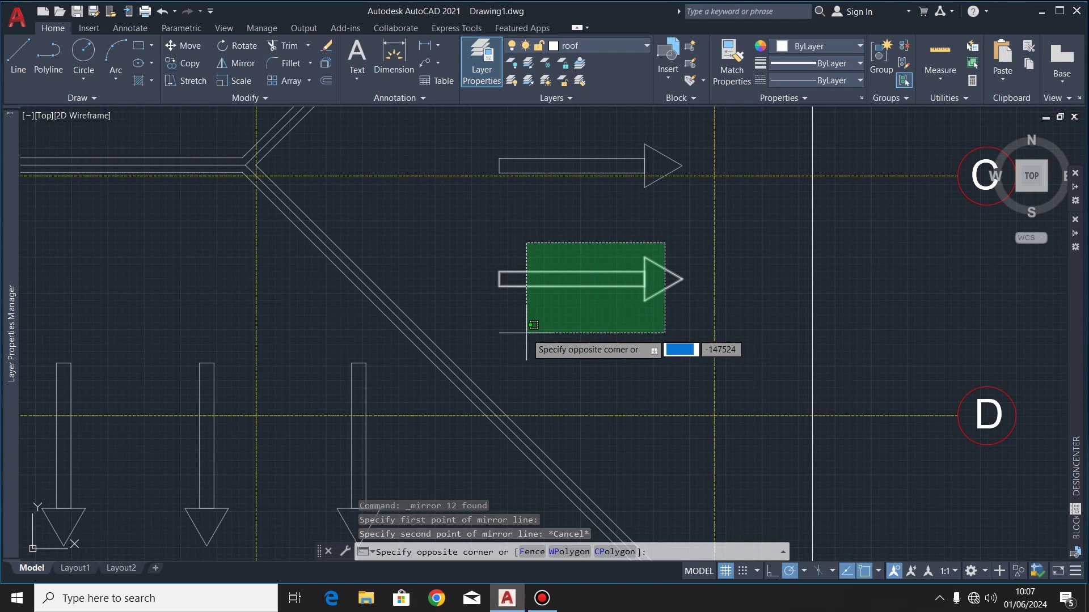
left_click(533, 325)
scroll(684, 255, "down", 4)
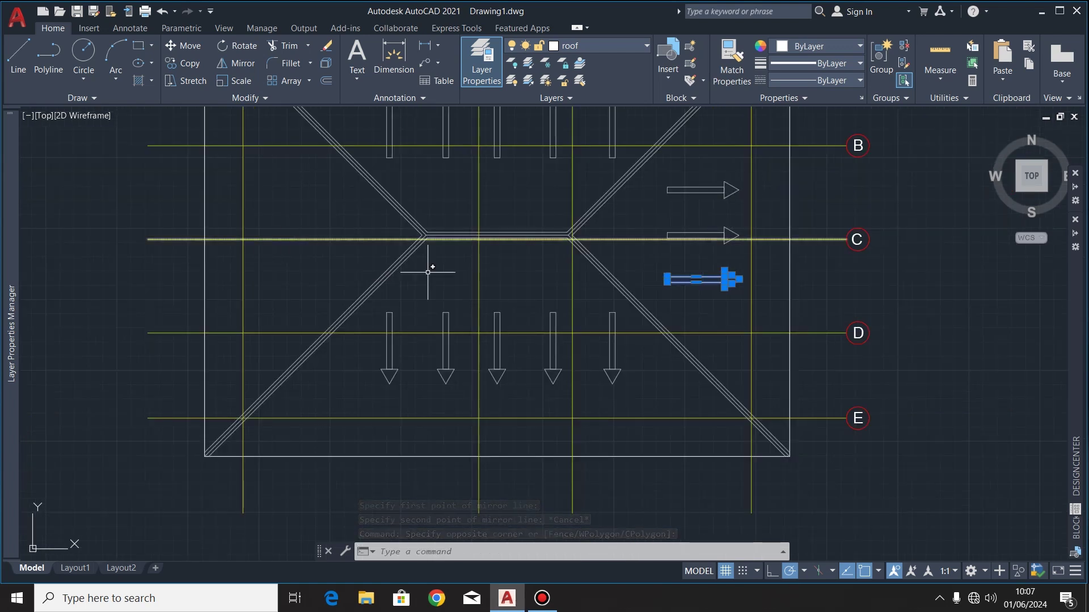
scroll(754, 235, "up", 5)
left_click(682, 204)
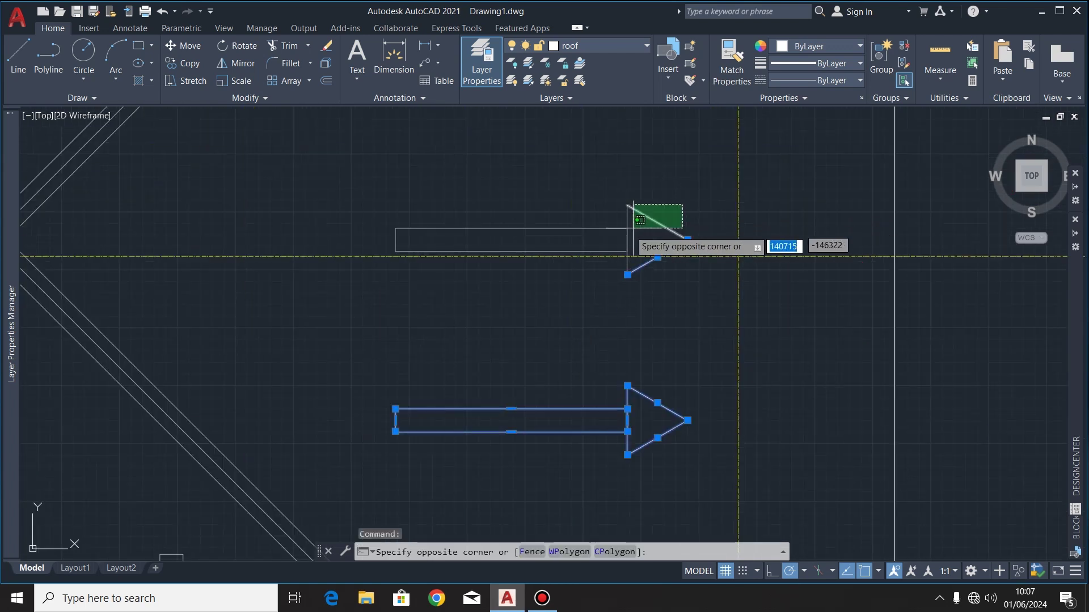
left_click(629, 236)
scroll(638, 236, "down", 3)
scroll(648, 200, "up", 4)
left_click(657, 187)
left_click(547, 292)
scroll(547, 292, "down", 8)
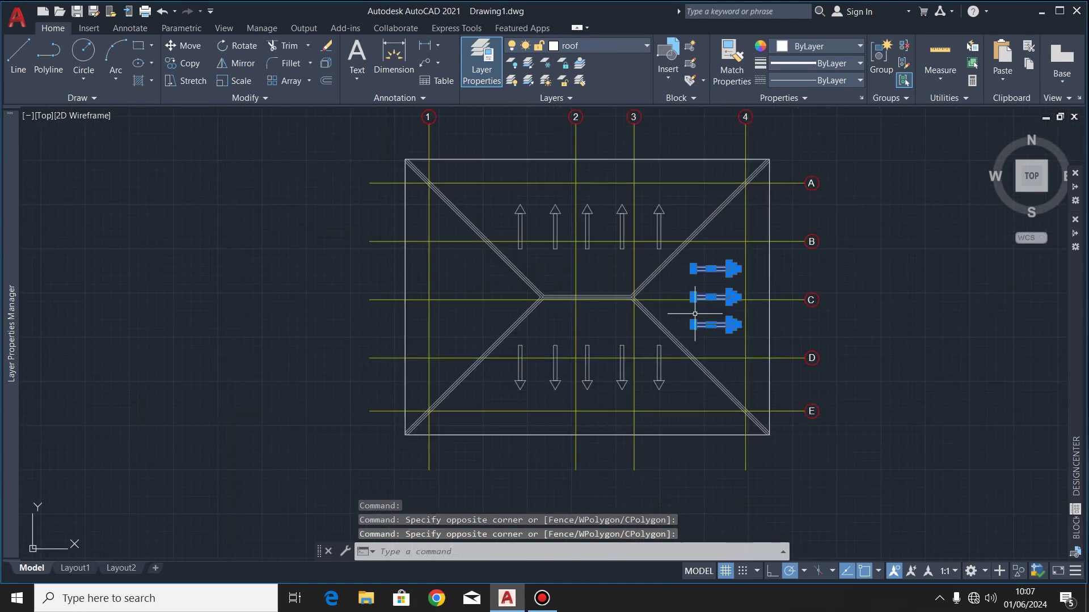
scroll(692, 328, "up", 2)
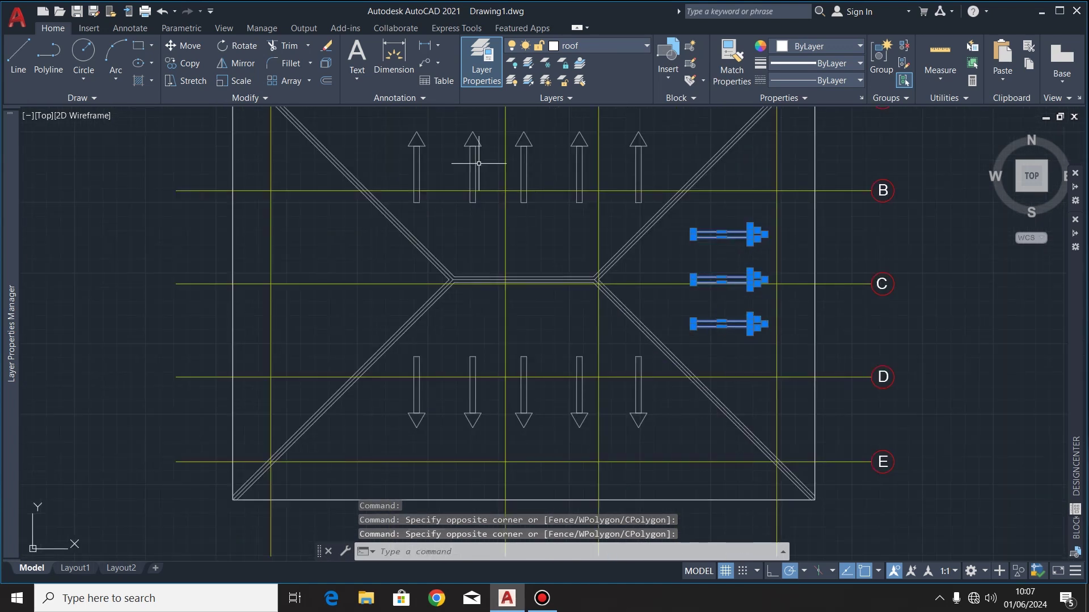
left_click(245, 63)
scroll(518, 300, "up", 5)
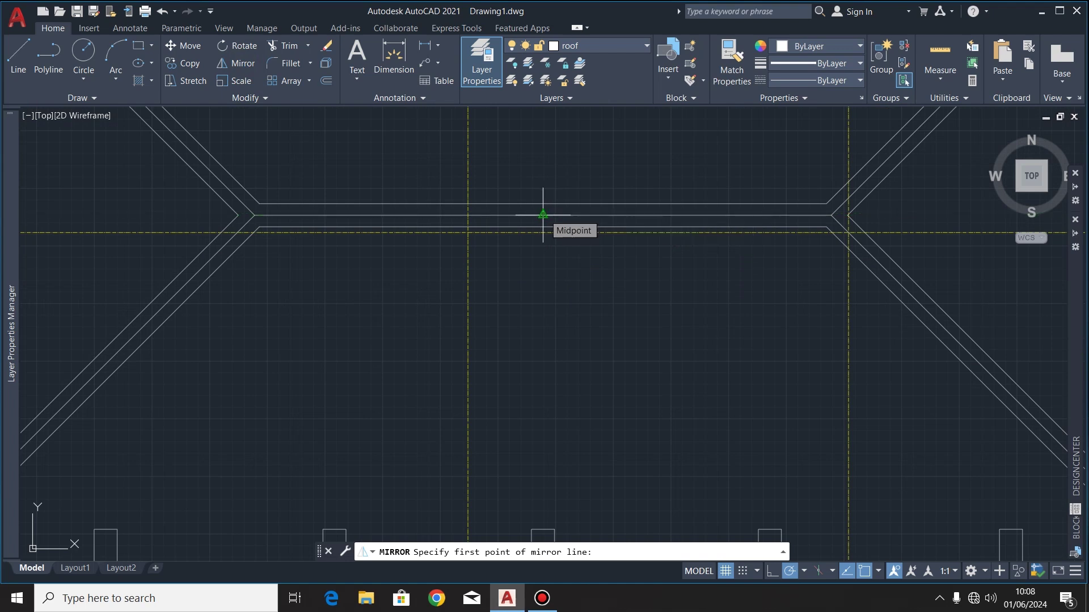
left_click(543, 215)
scroll(543, 219, "down", 4)
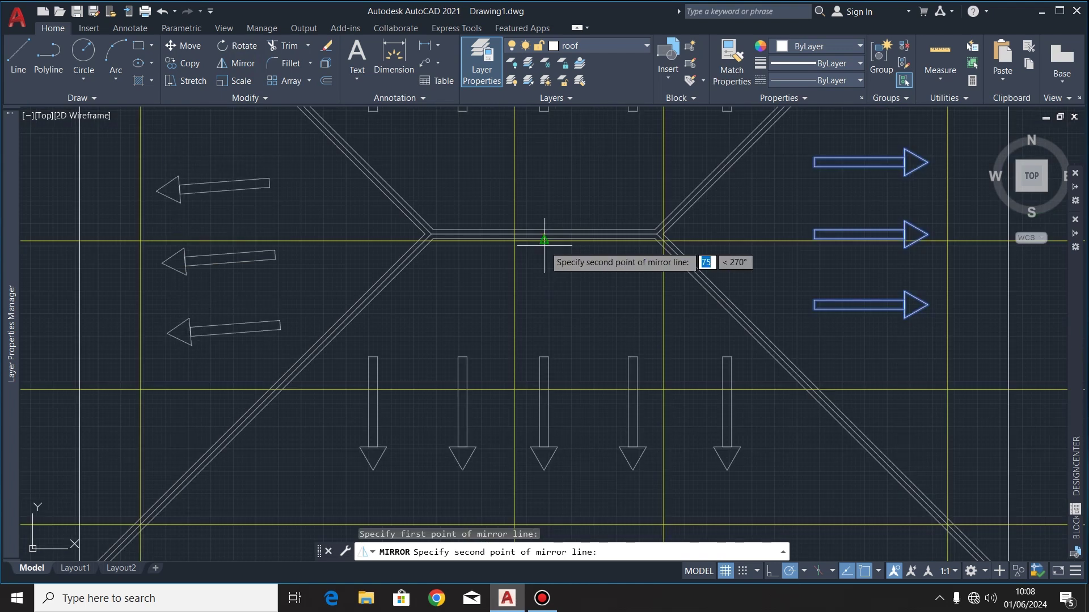
left_click(543, 304)
left_click(574, 354)
scroll(512, 286, "down", 4)
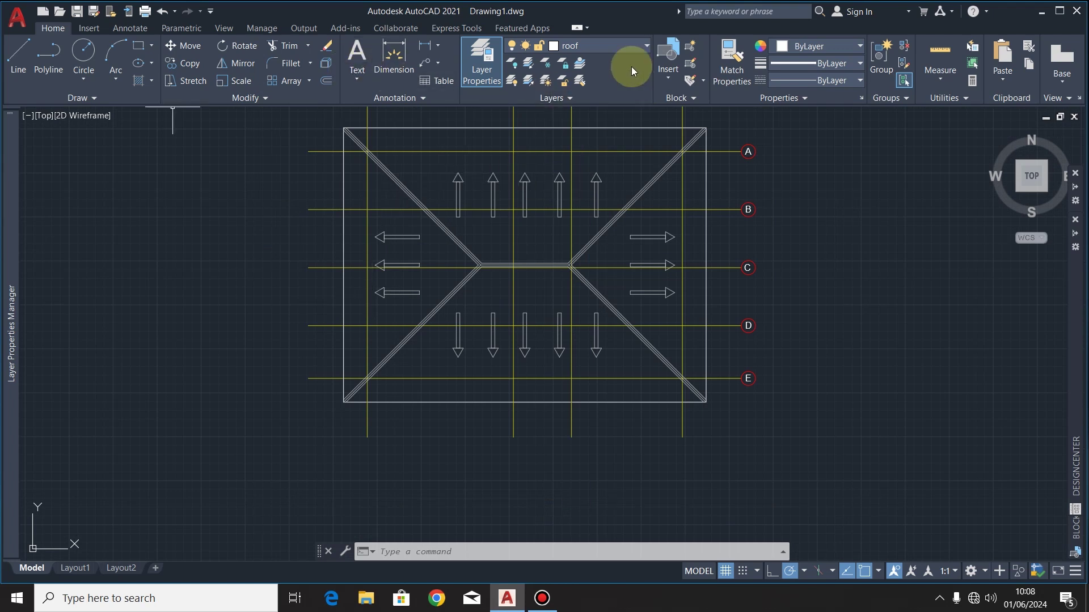
- Make the text layer current and add the multiline text "FALL" above the upper slope's arrows
left_click(623, 46)
left_click(593, 266)
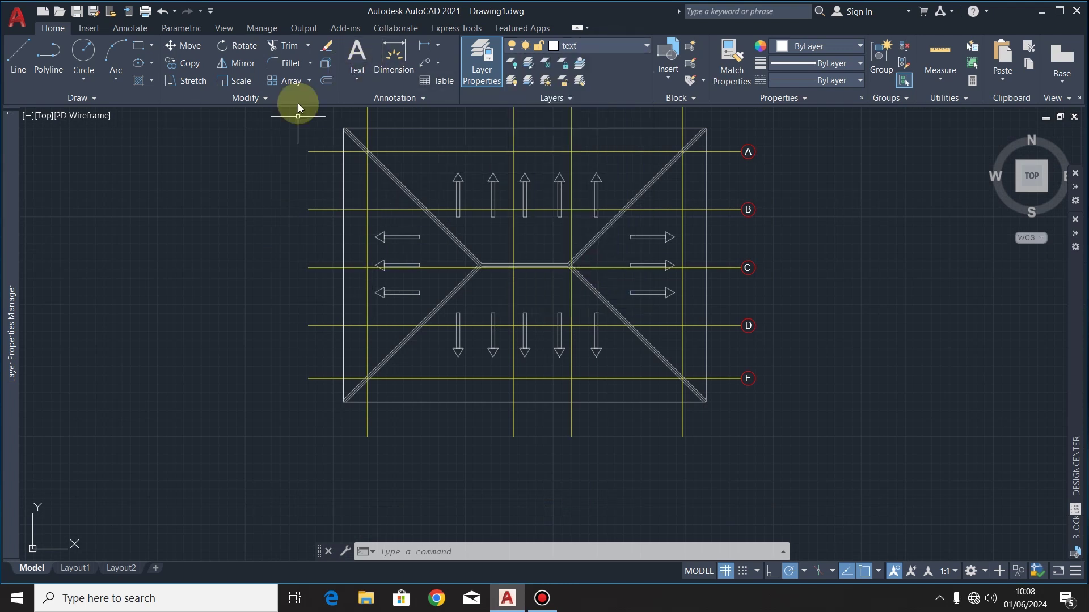
left_click(354, 55)
scroll(573, 352, "down", 3)
scroll(539, 311, "up", 6)
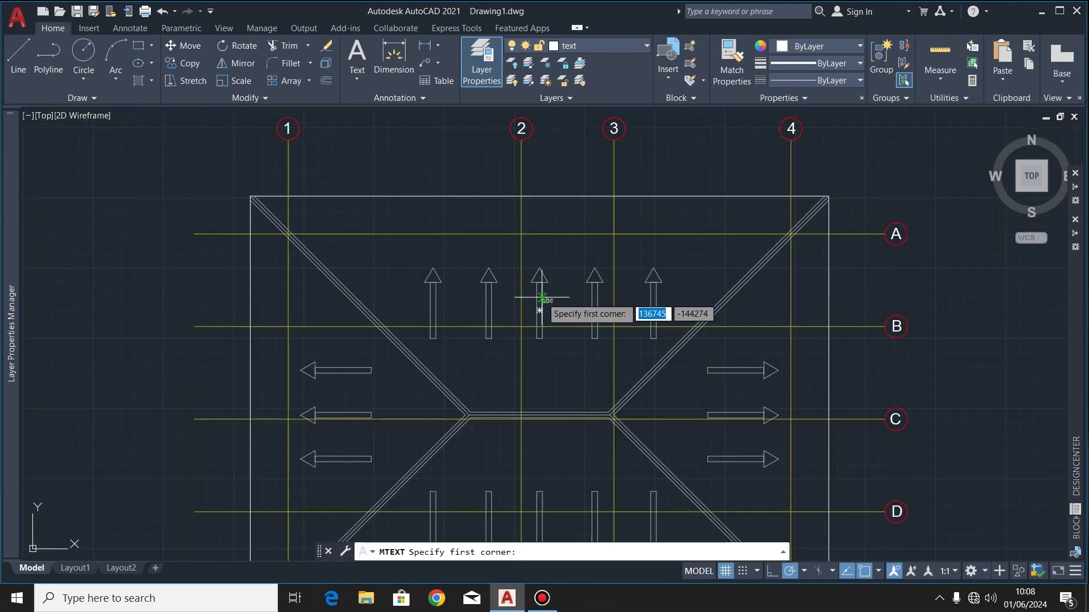
left_click(466, 194)
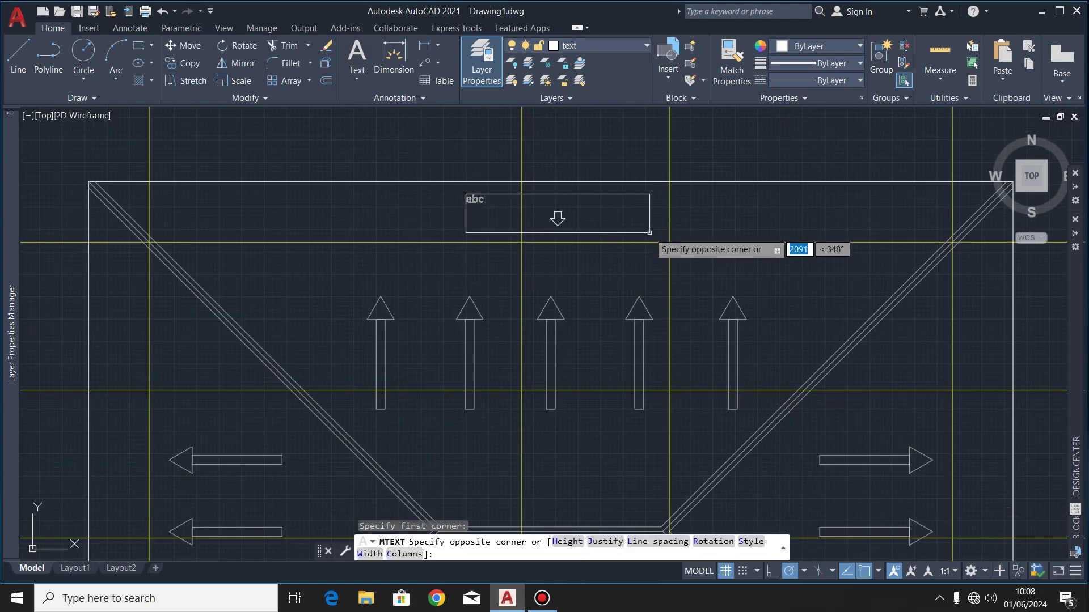
left_click(649, 233)
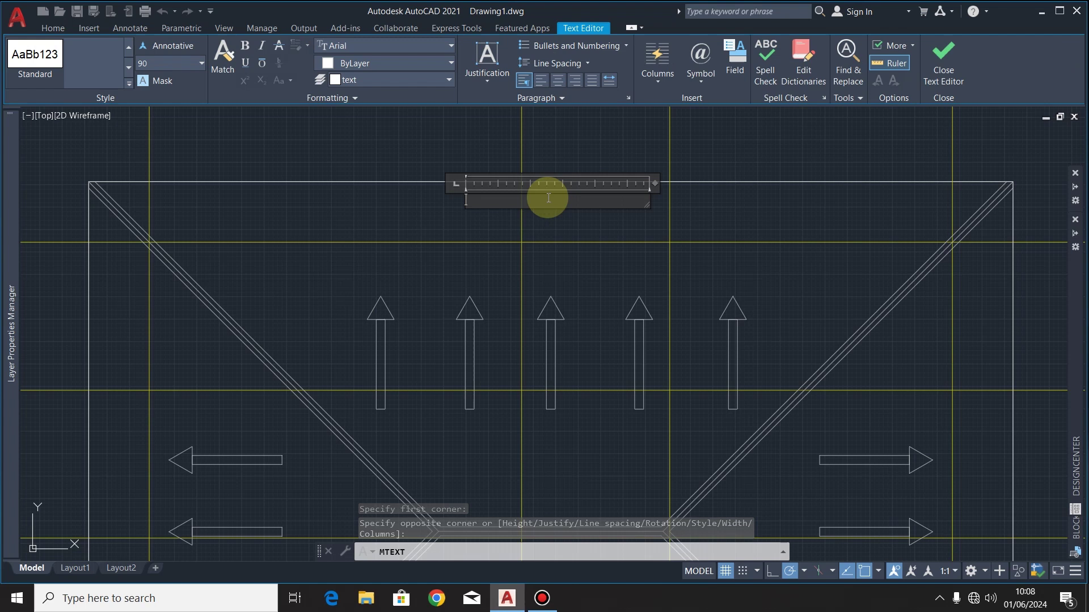
type("FALL")
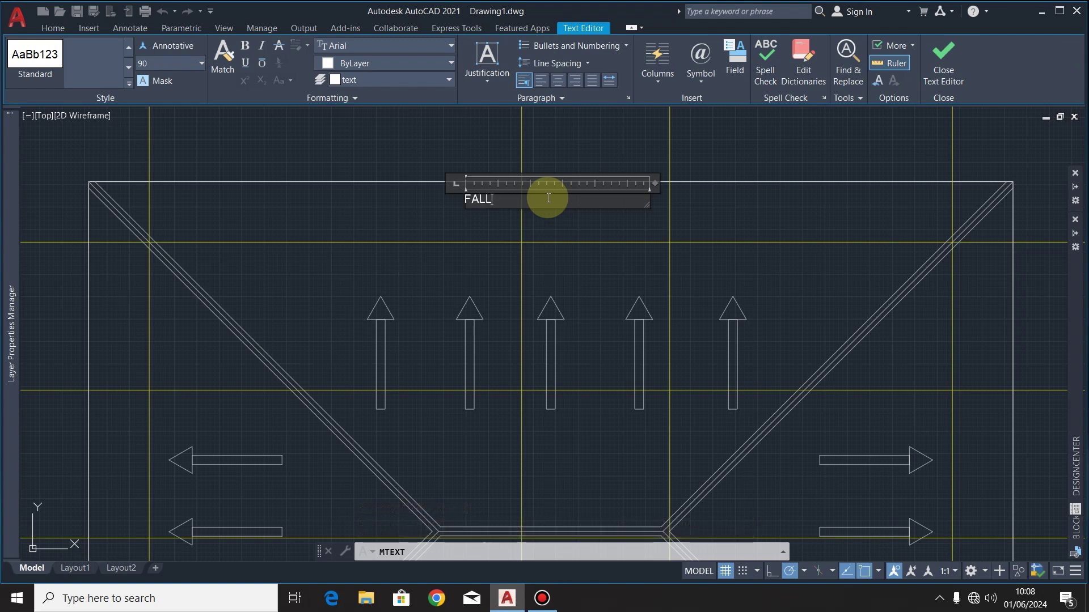
- Set the height of the "FALL" text to 200
key("ctrl+a")
left_click(168, 63)
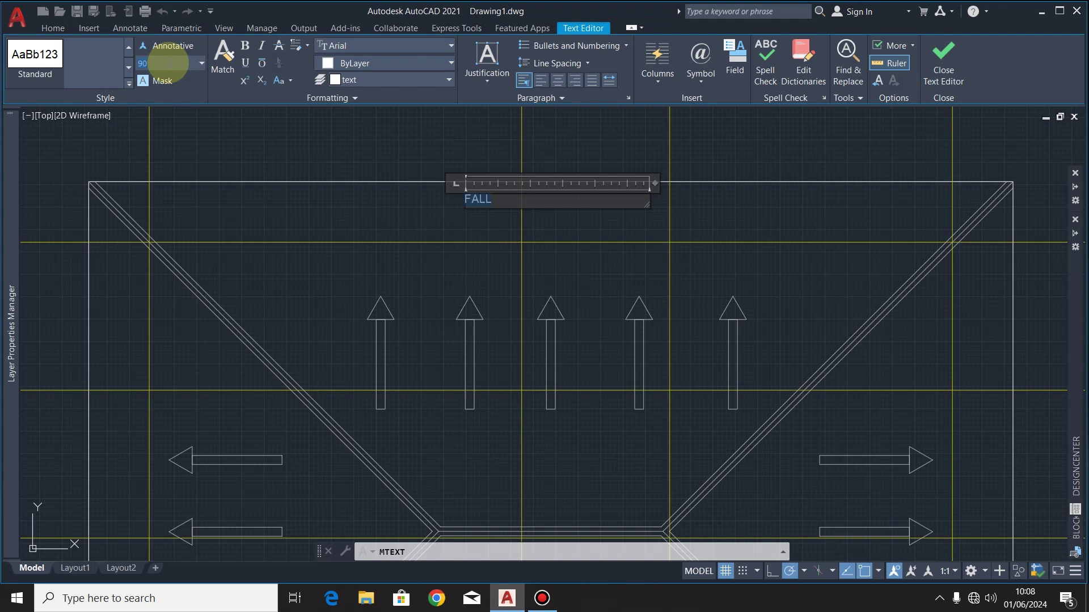
key("Return")
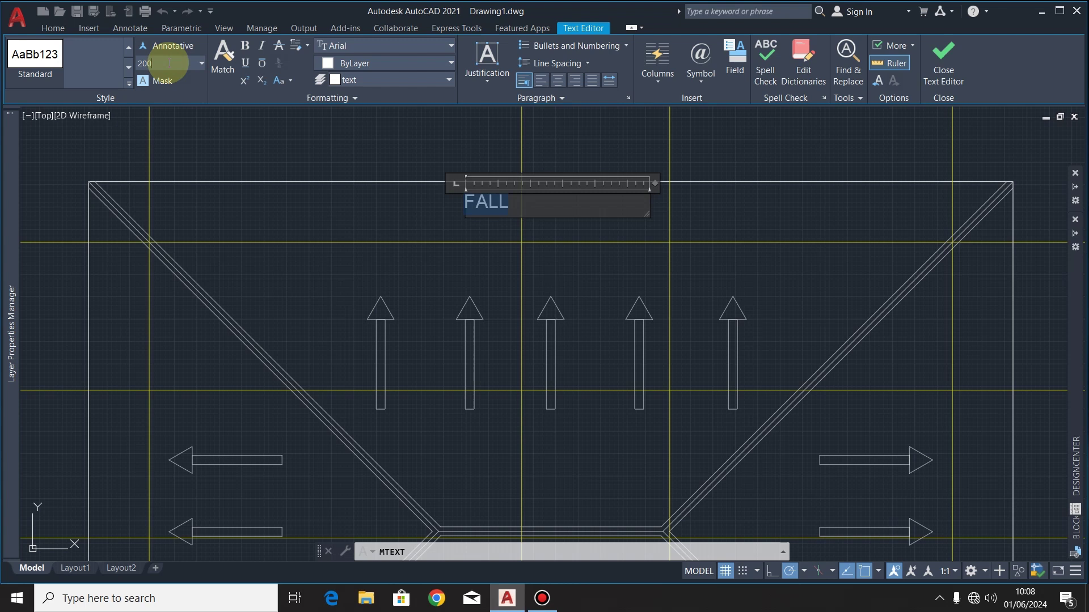
- Apply the 200 height to the "FALL" text, finish editing and move it about 1105 horizontally towards the right-hand side of the upper slope
left_click(167, 63)
type("200")
key("Return")
left_click(462, 245)
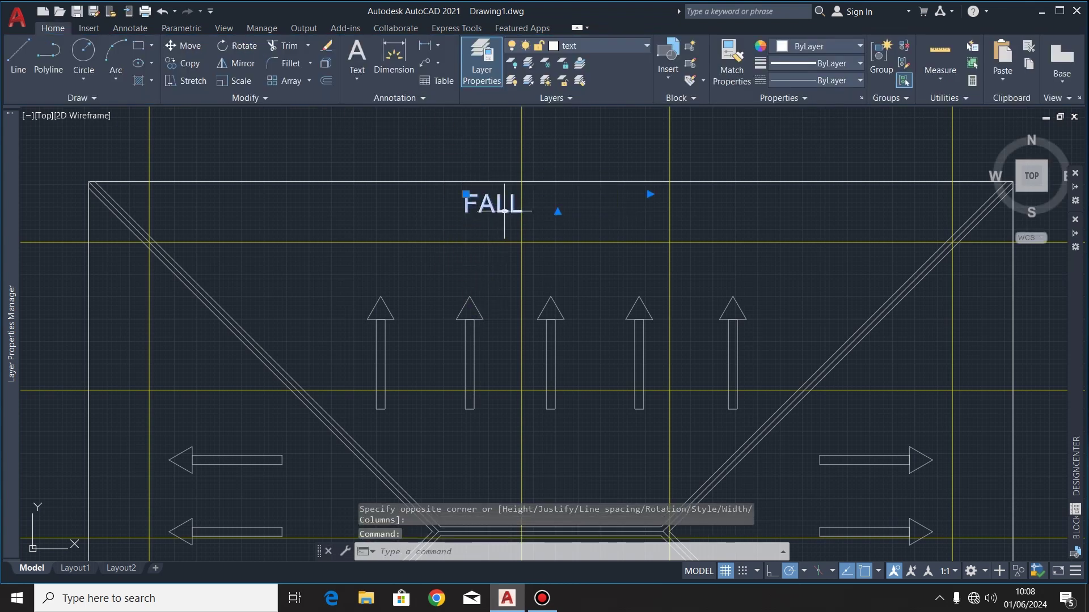
left_click(189, 46)
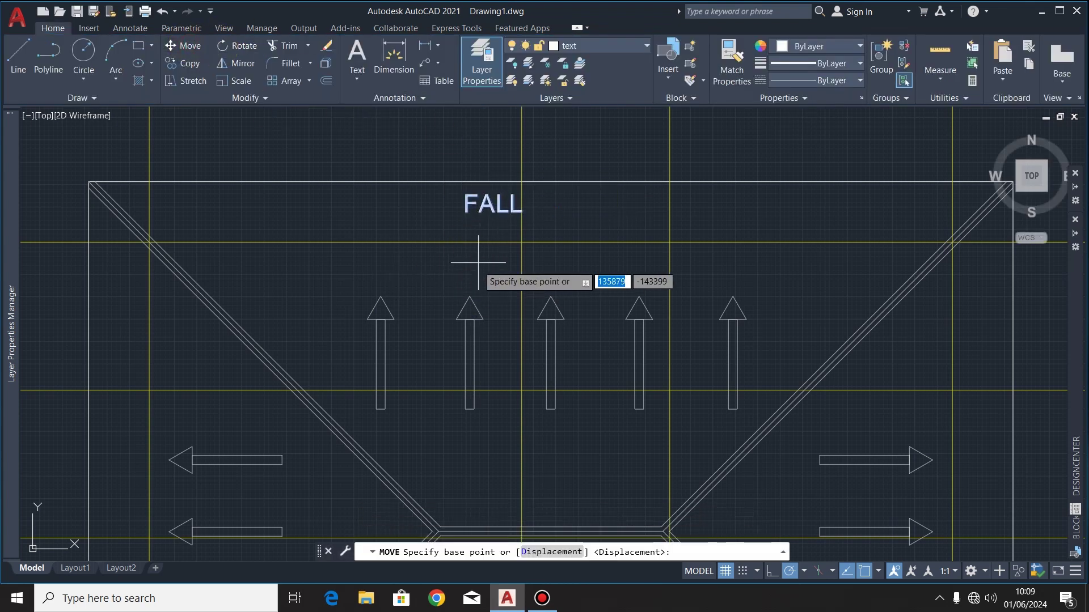
left_click(464, 212)
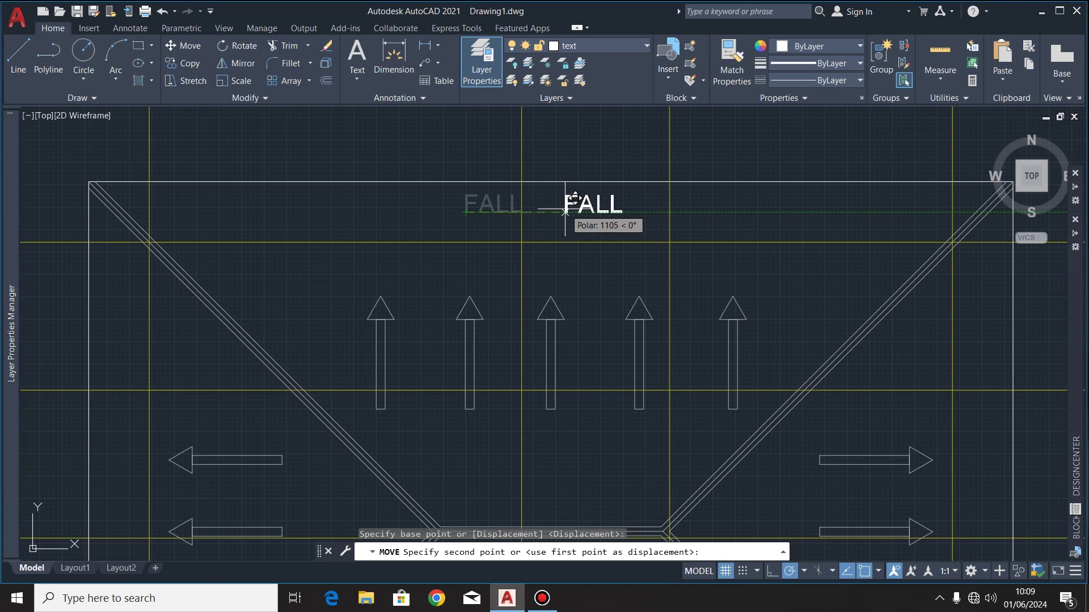
left_click(565, 212)
- Mirror the upper "FALL" text about the ridge's centre line onto the lower slope, keeping the original
left_click(618, 211)
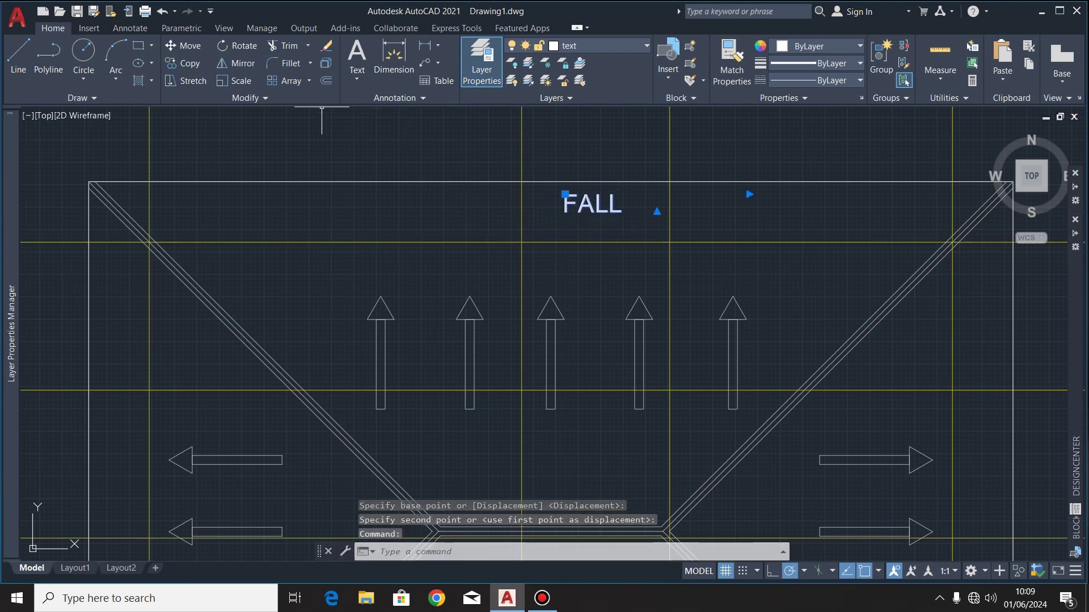
left_click(233, 66)
scroll(499, 221, "down", 5)
scroll(478, 209, "up", 4)
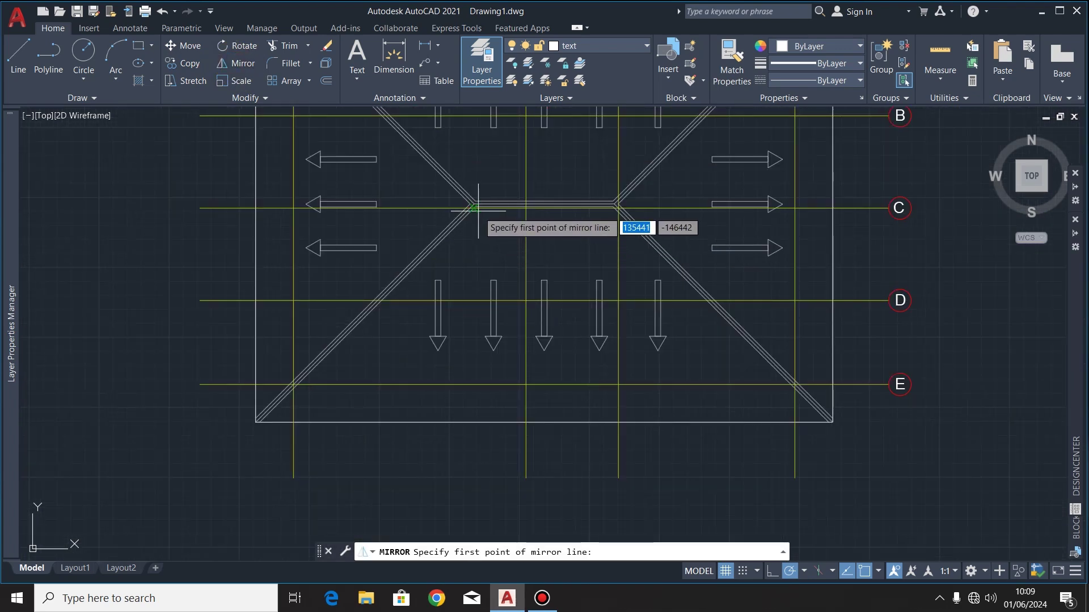
middle_click_drag(478, 209, 550, 273)
scroll(548, 272, "up", 3)
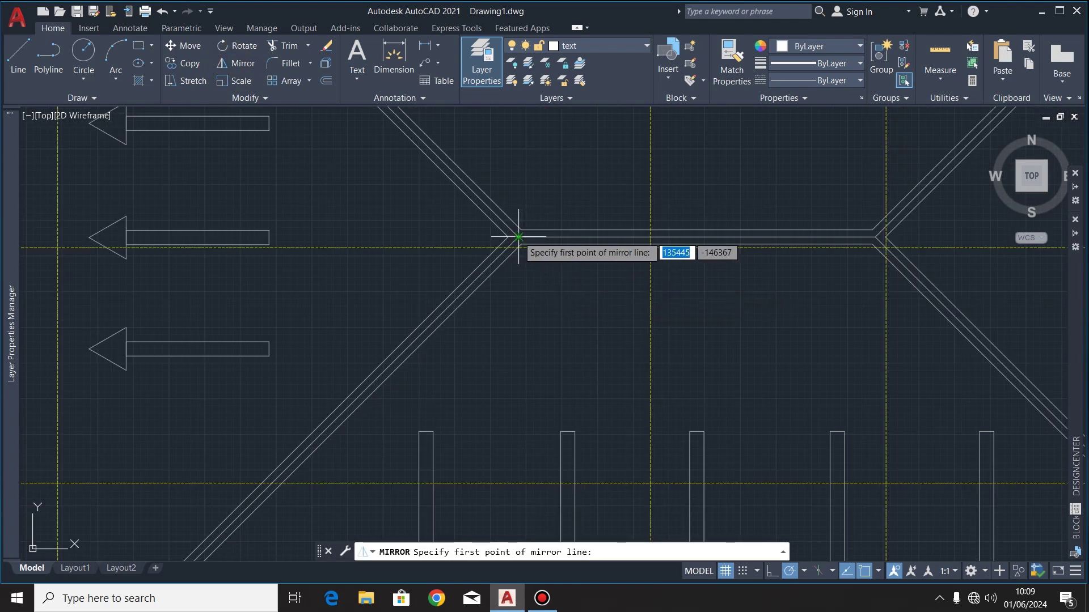
left_click(519, 237)
left_click(876, 237)
left_click(905, 285)
scroll(602, 279, "down", 5)
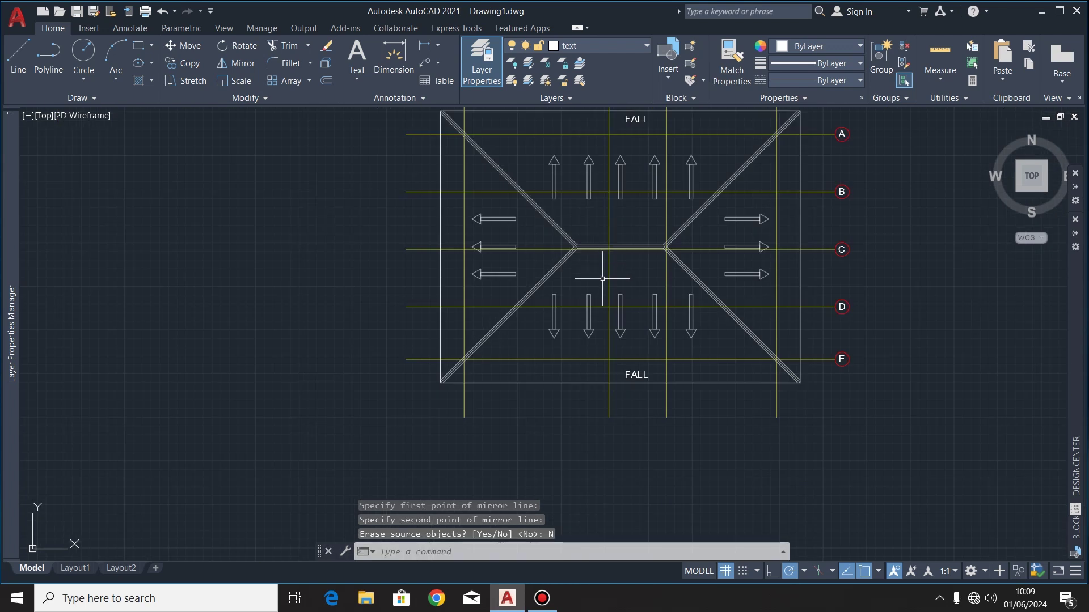
- Copy the lower slope's "FALL" text to the tip of the right-hand slope's middle arrow, near grid line C
scroll(637, 380, "up", 4)
scroll(637, 418, "down", 4)
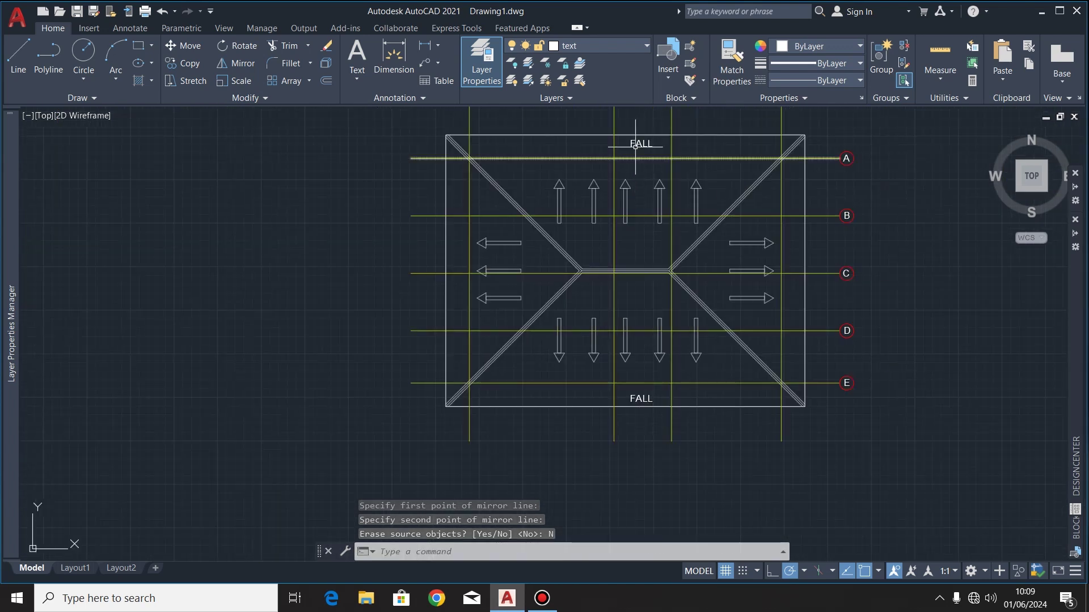
left_click(638, 400)
scroll(680, 403, "up", 4)
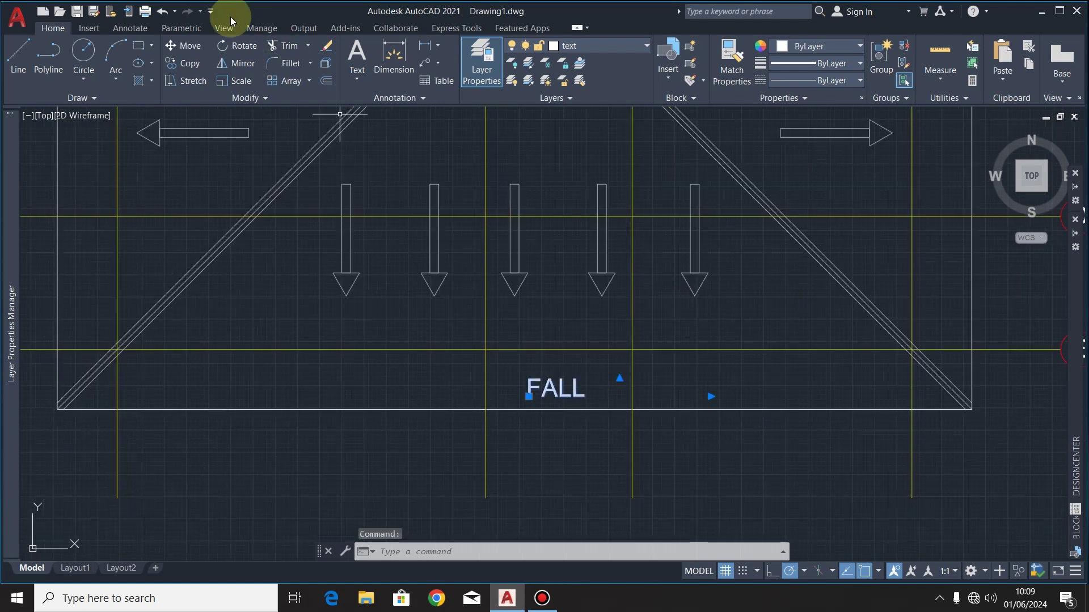
left_click(188, 62)
left_click(529, 397)
scroll(584, 385, "down", 4)
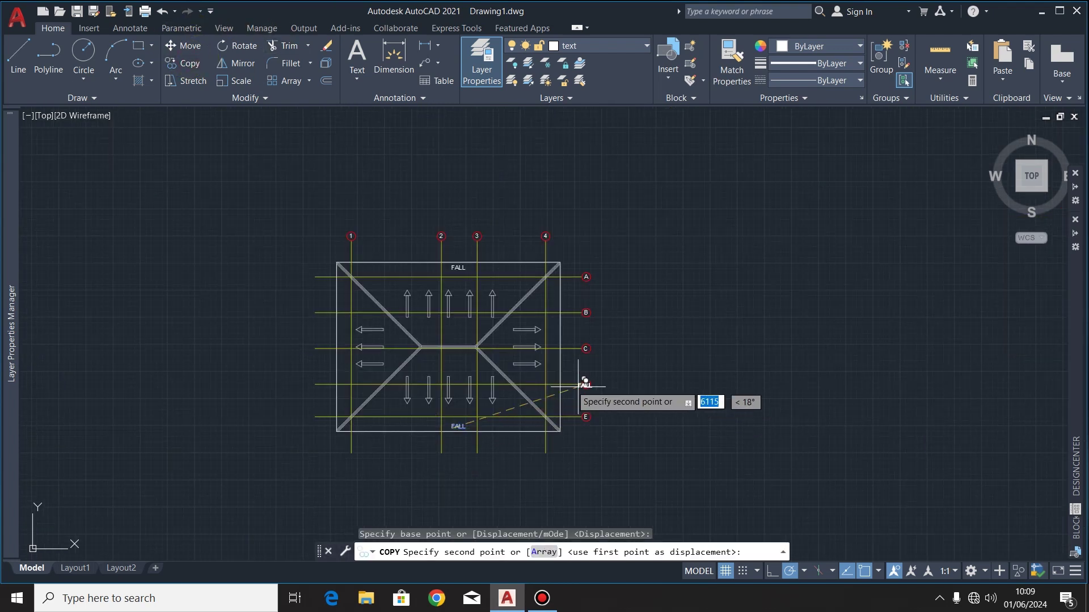
scroll(584, 385, "up", 4)
left_click(577, 301)
key("Escape")
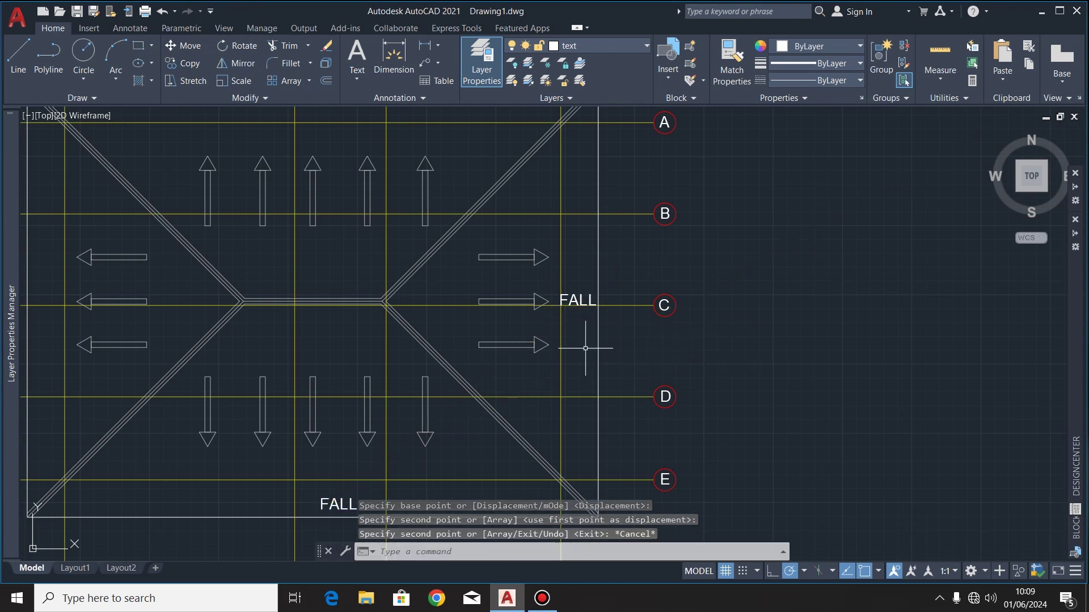
- Rotate the right-hand slope's "FALL" text by 90 degrees about its lower-left corner
scroll(567, 312, "up", 4)
left_click(588, 284)
left_click(237, 45)
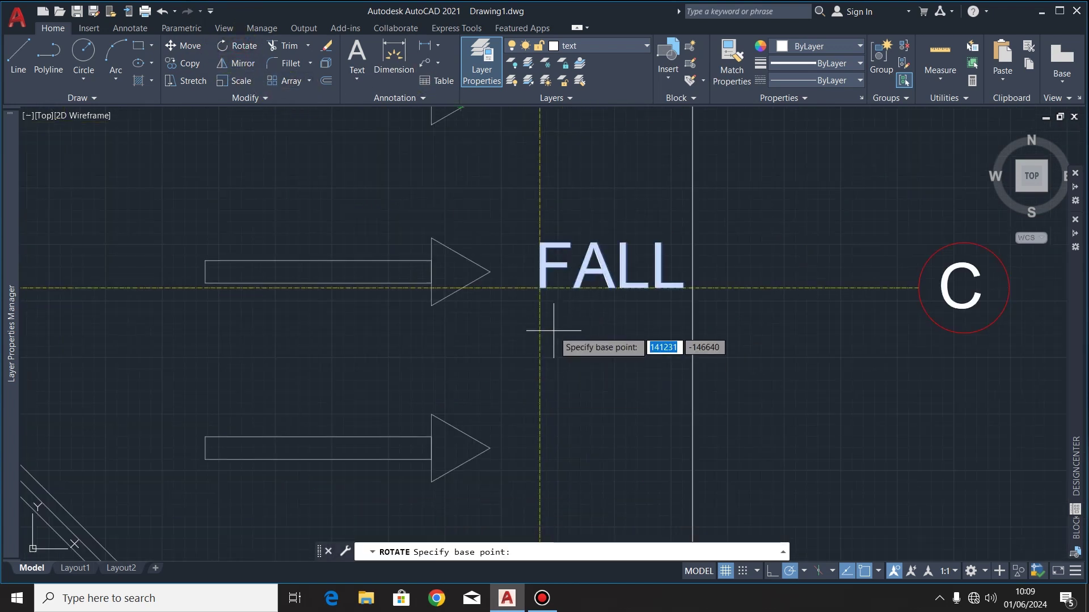
left_click(539, 287)
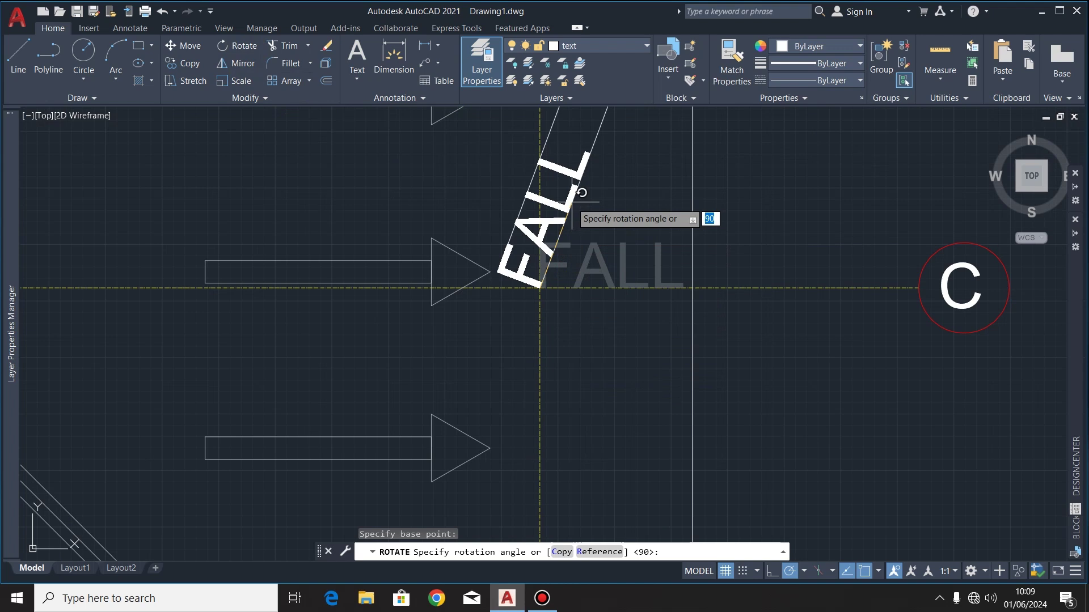
type("90")
key("Return")
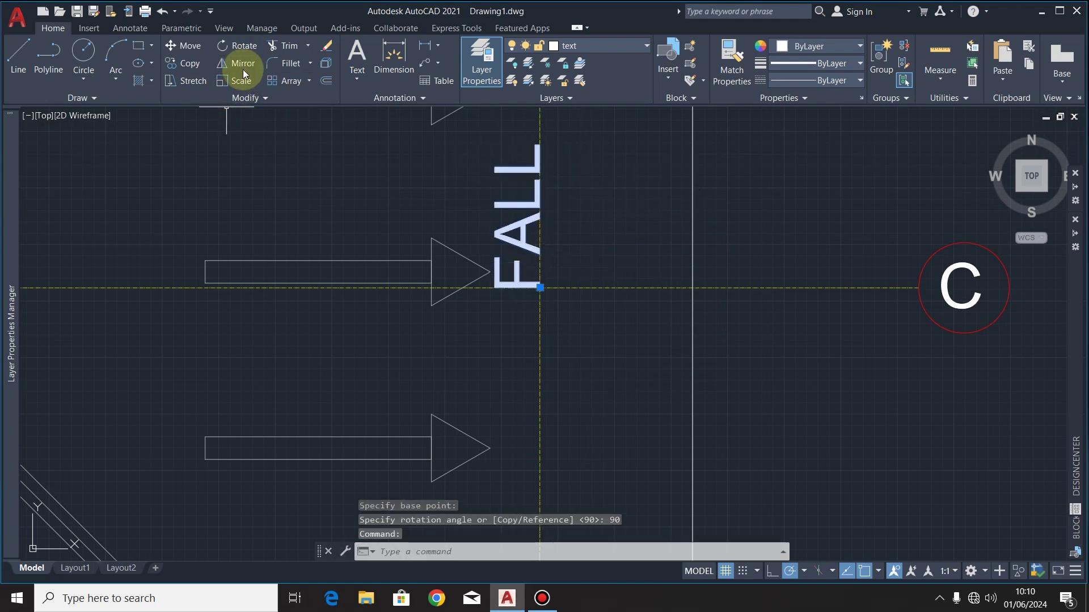
- Move the rotated "FALL" text between grid line 4 and the right-hand eave, centred on grid line C
left_click(183, 45)
scroll(576, 313, "down", 4)
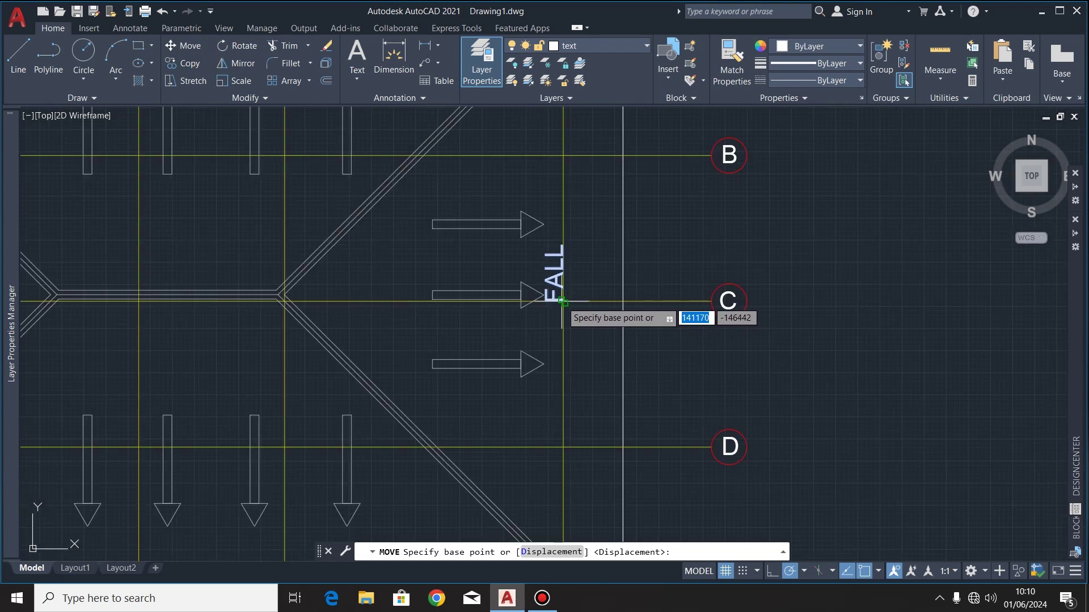
left_click(561, 302)
left_click(601, 322)
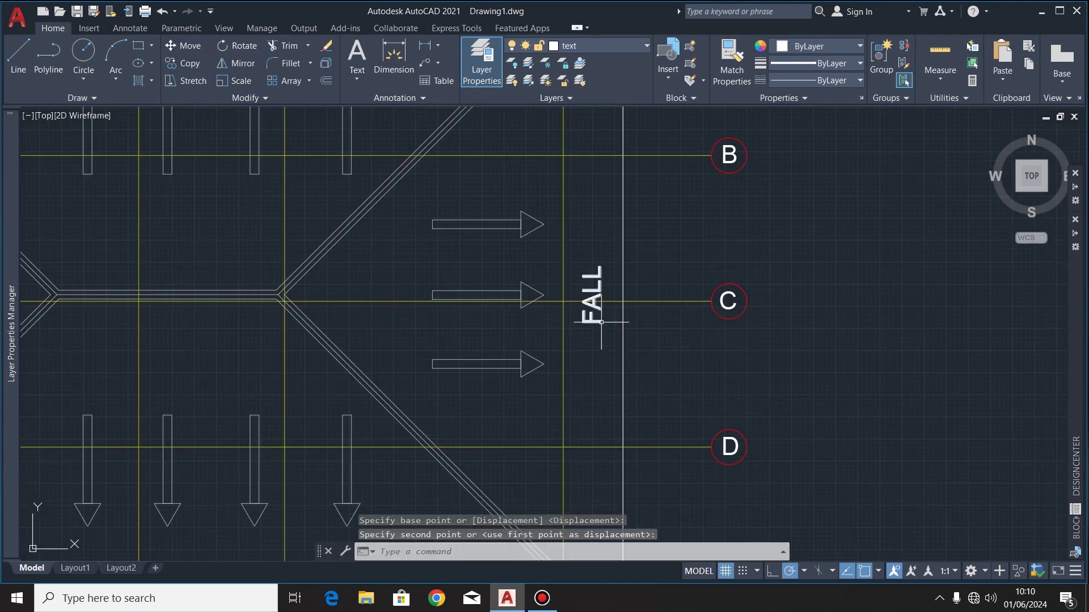
- Mirror the rotated "FALL" text about a vertical line through the ridge's midpoint onto the left-hand slope, keeping the original
left_click(599, 319)
left_click(235, 63)
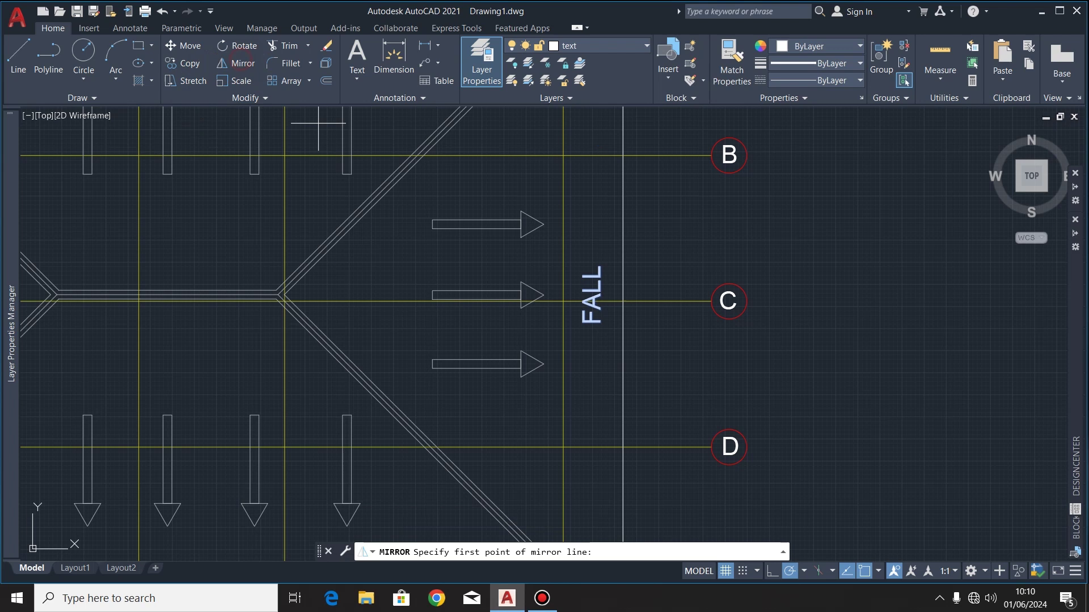
scroll(789, 298, "down", 4)
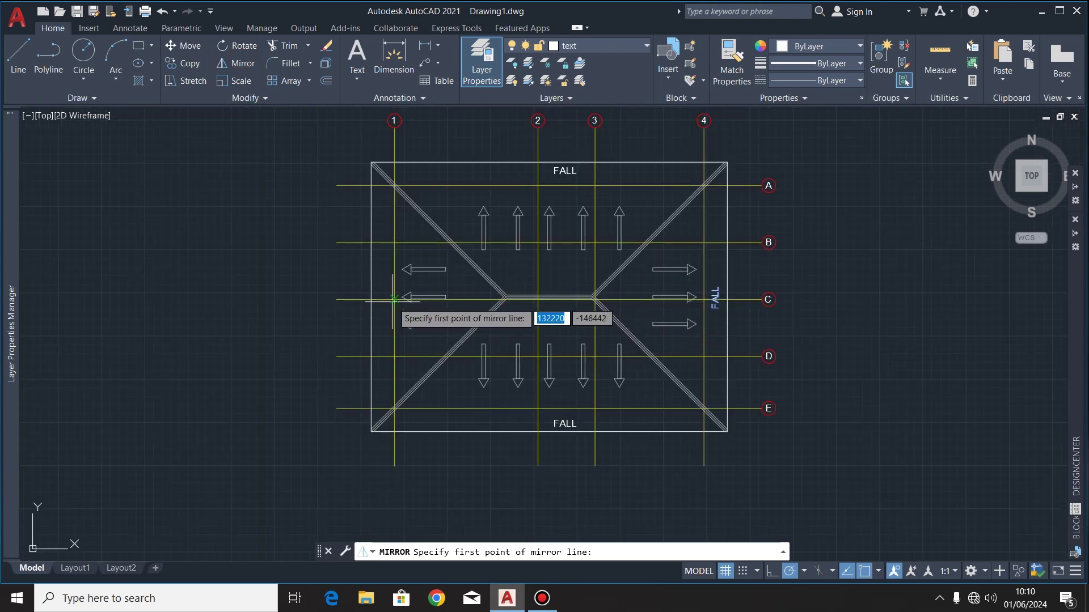
scroll(553, 306, "up", 8)
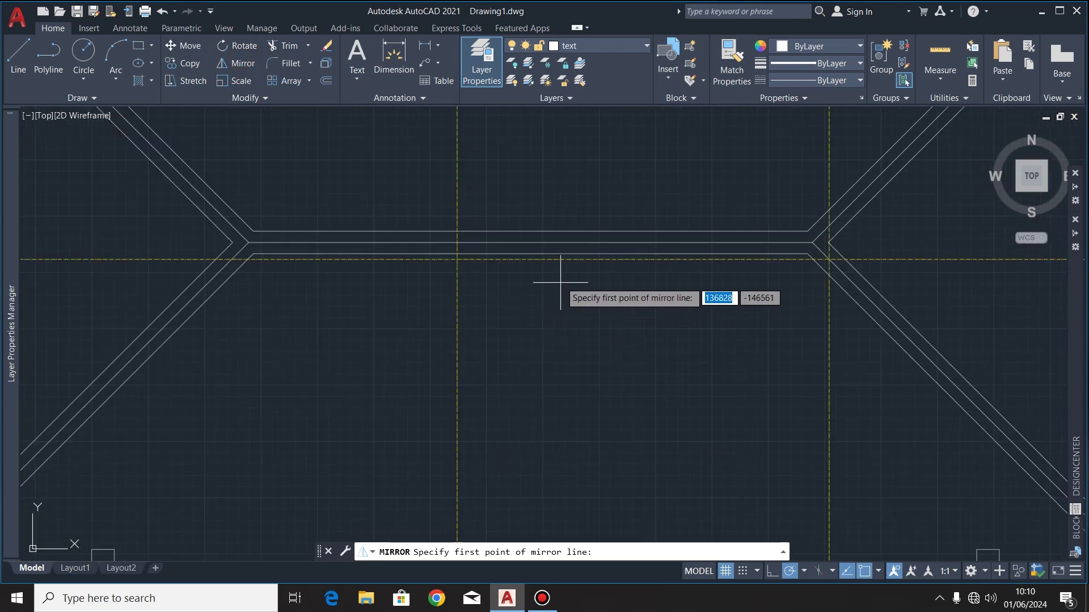
left_click(530, 242)
scroll(531, 360, "down", 4)
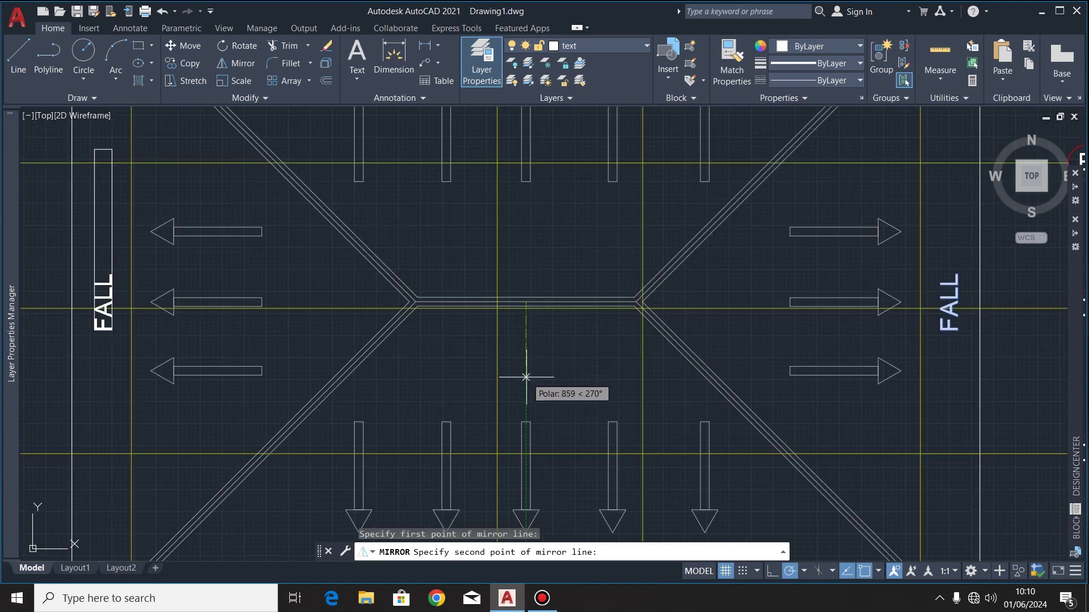
left_click(526, 376)
left_click(557, 427)
scroll(515, 376, "down", 4)
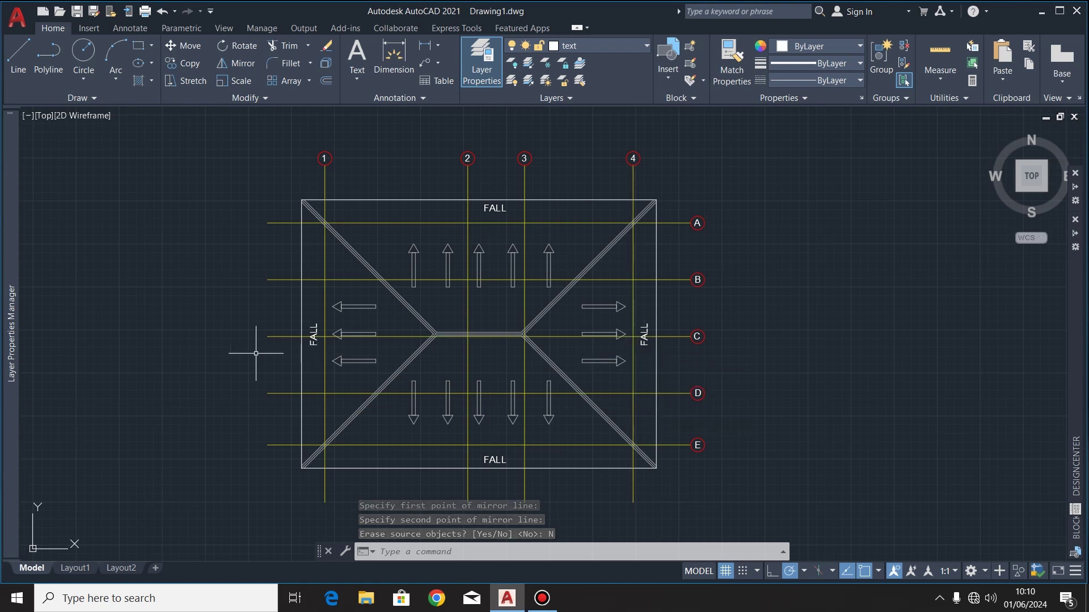
middle_click_drag(423, 374, 439, 375)
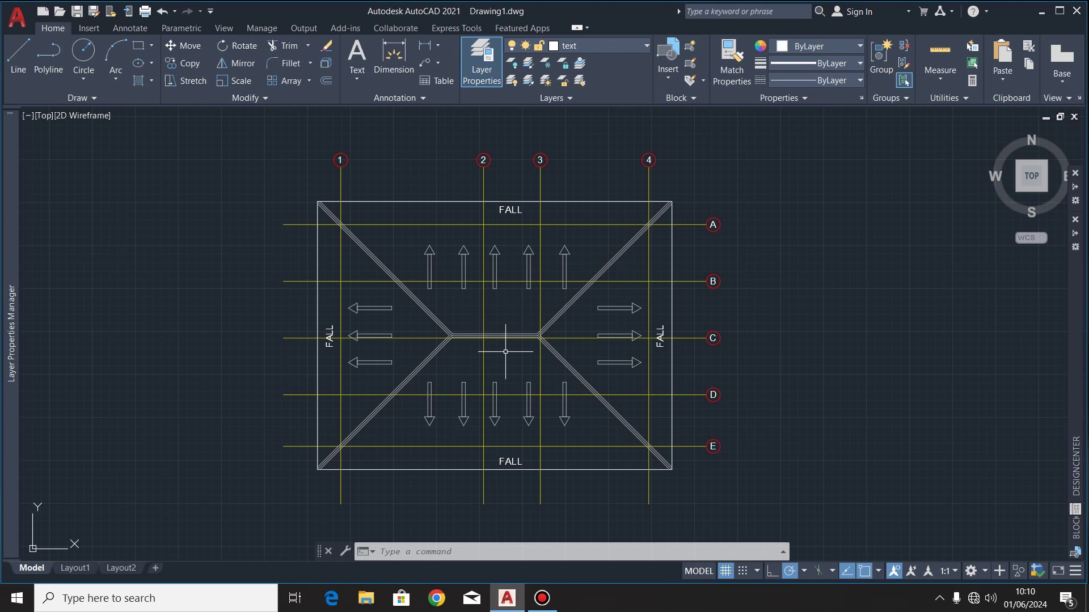
scroll(516, 351, "up", 2)
scroll(510, 340, "down", 2)
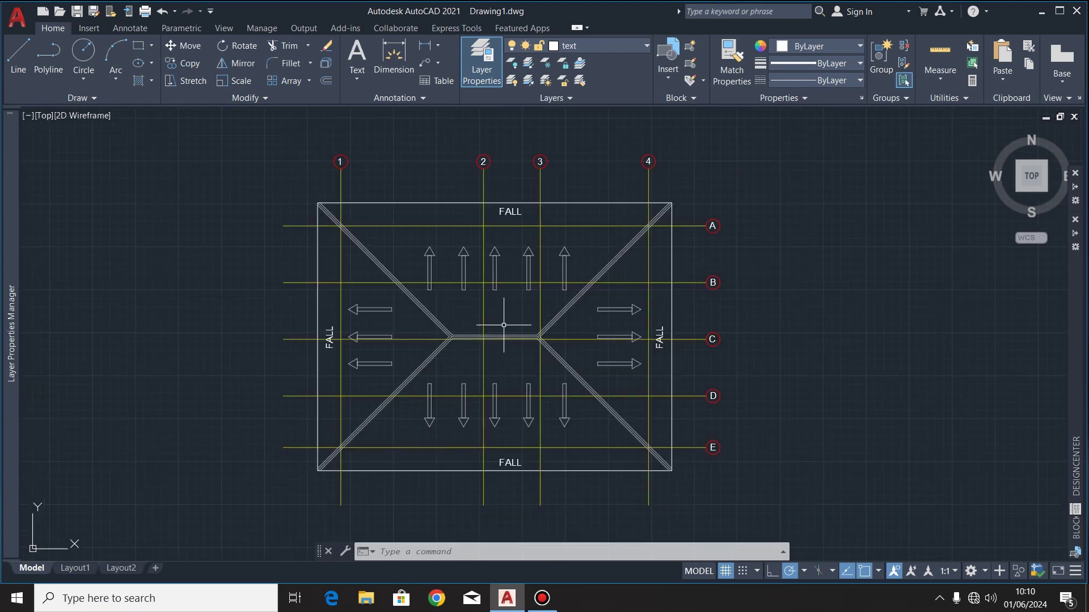
scroll(522, 351, "up", 2)
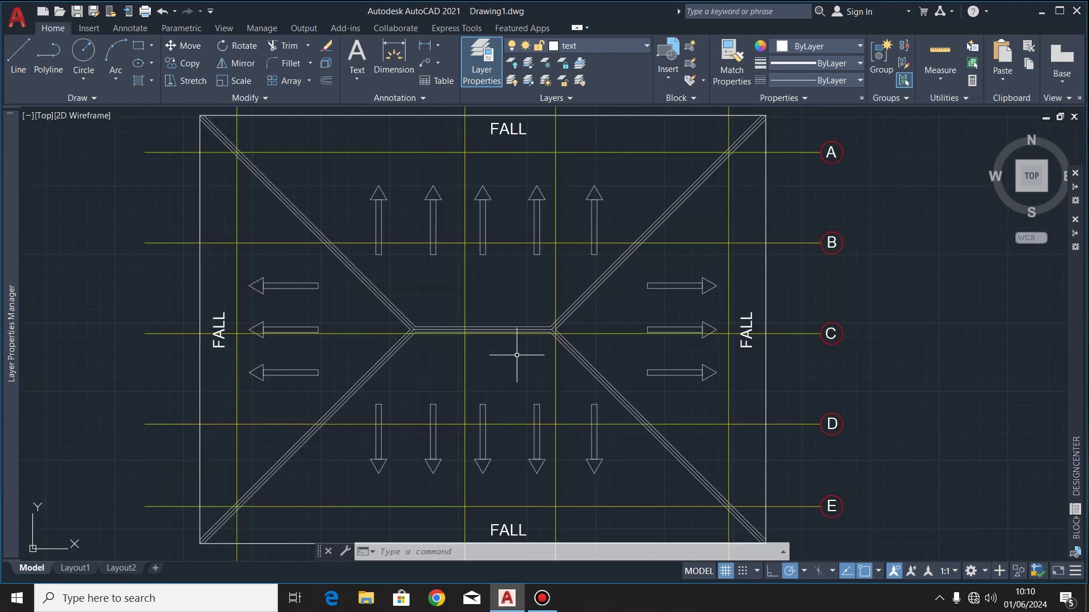
scroll(517, 355, "down", 2)
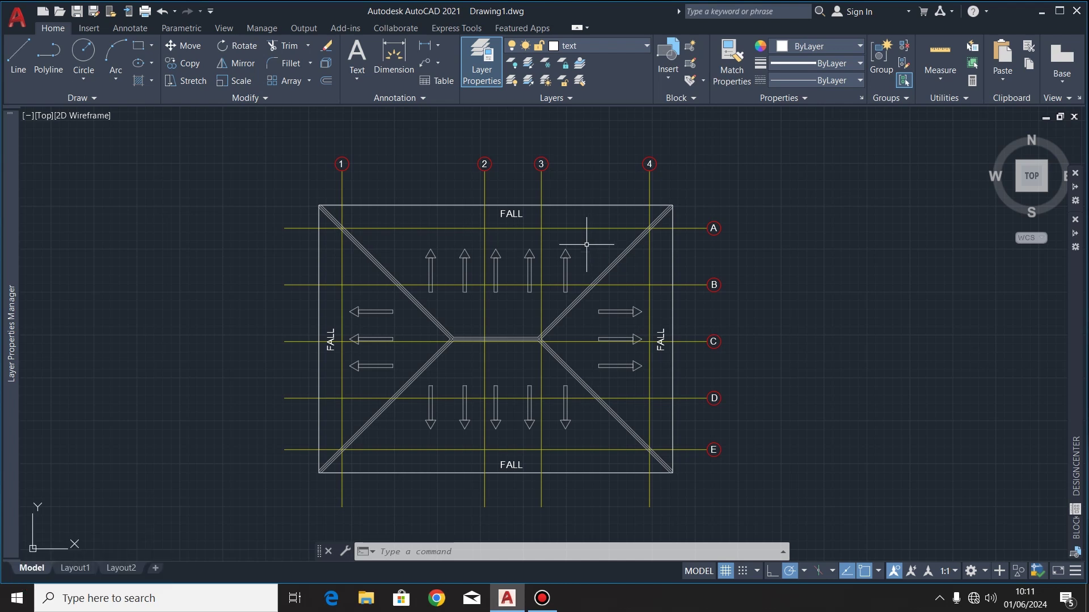
- Make the hatch layer current and start a hatch with the ANSI35 pattern
left_click(613, 45)
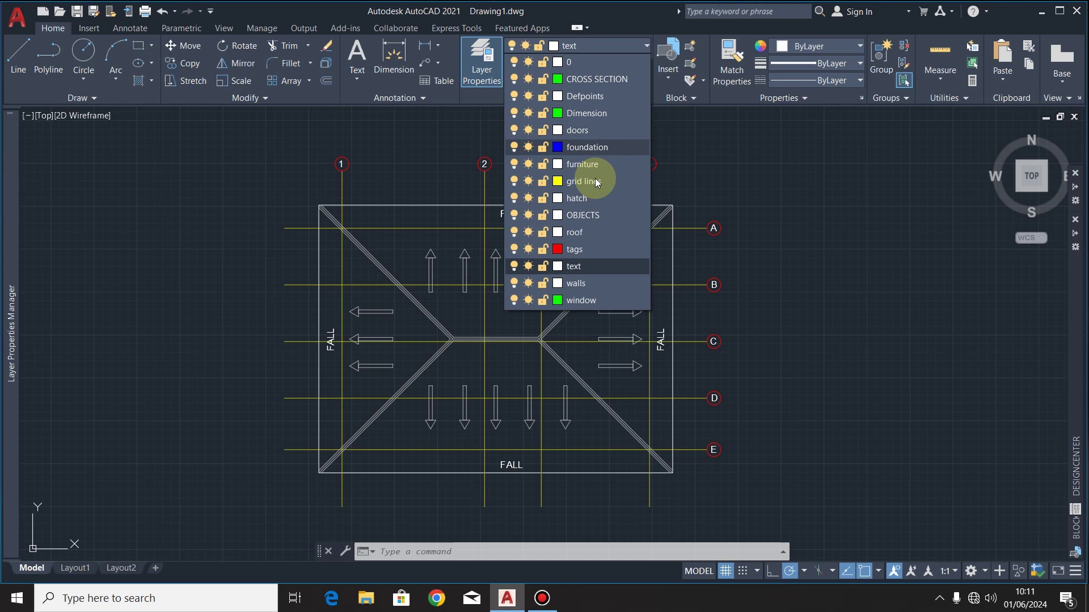
left_click(576, 198)
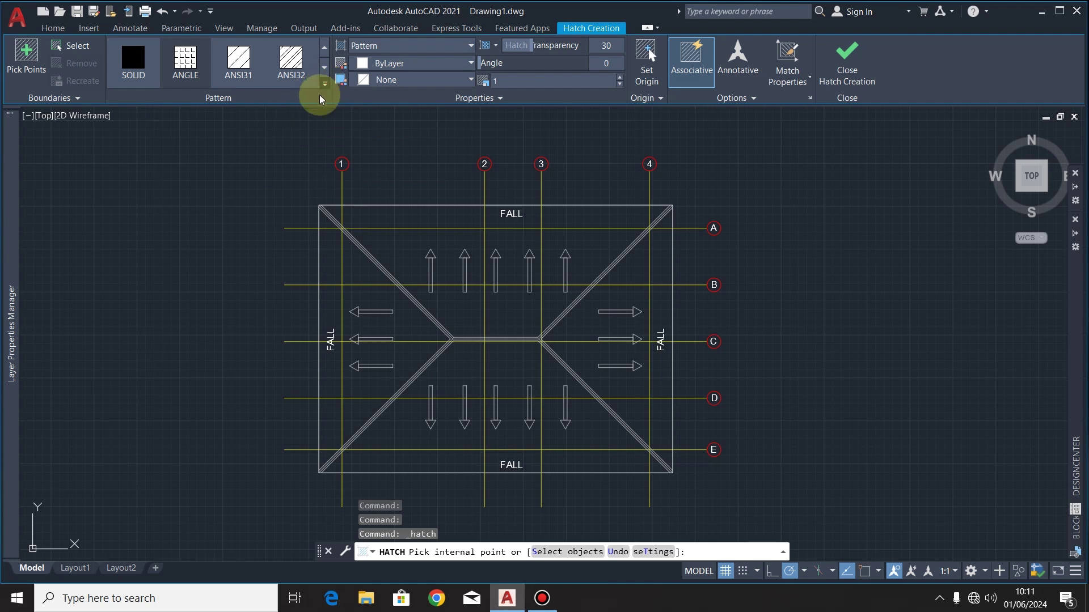
left_click(322, 93)
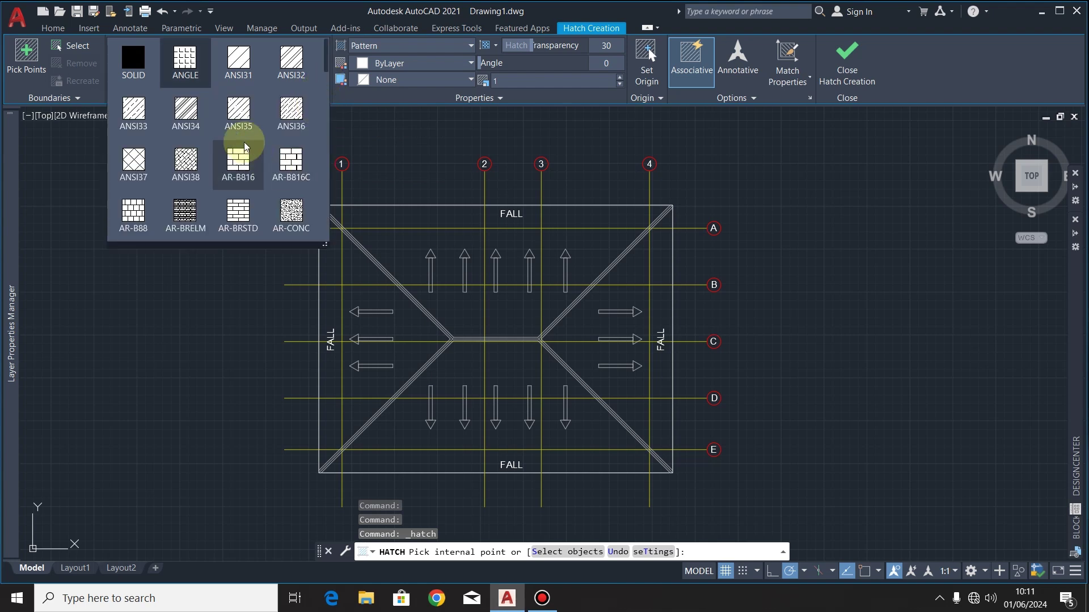
left_click(238, 110)
- Set the hatch's scale to 50, its transparency to 60 and its angle to 45
left_click(508, 82)
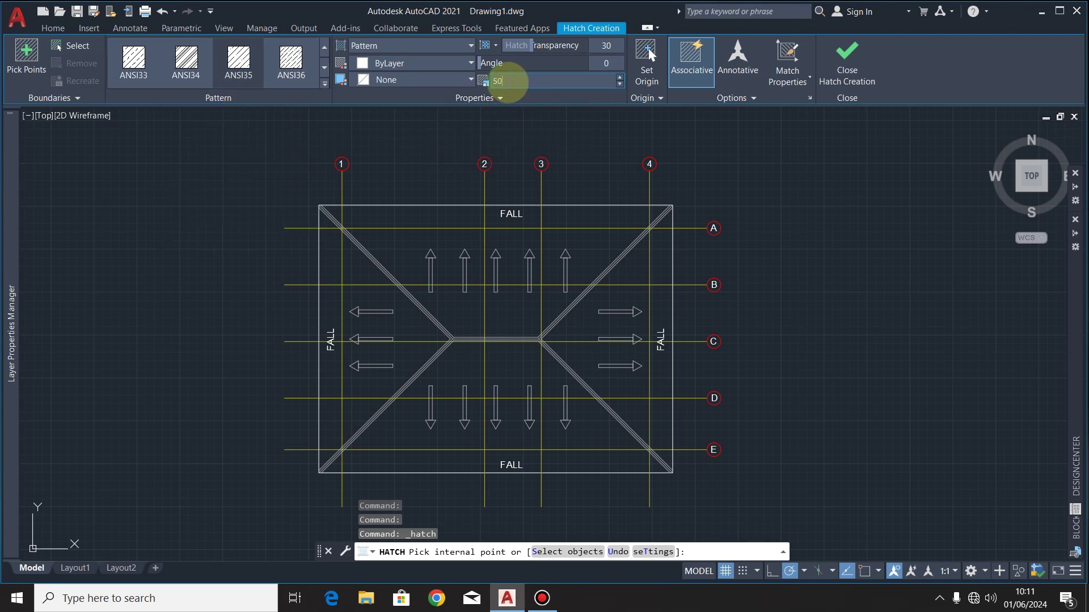
key("Return")
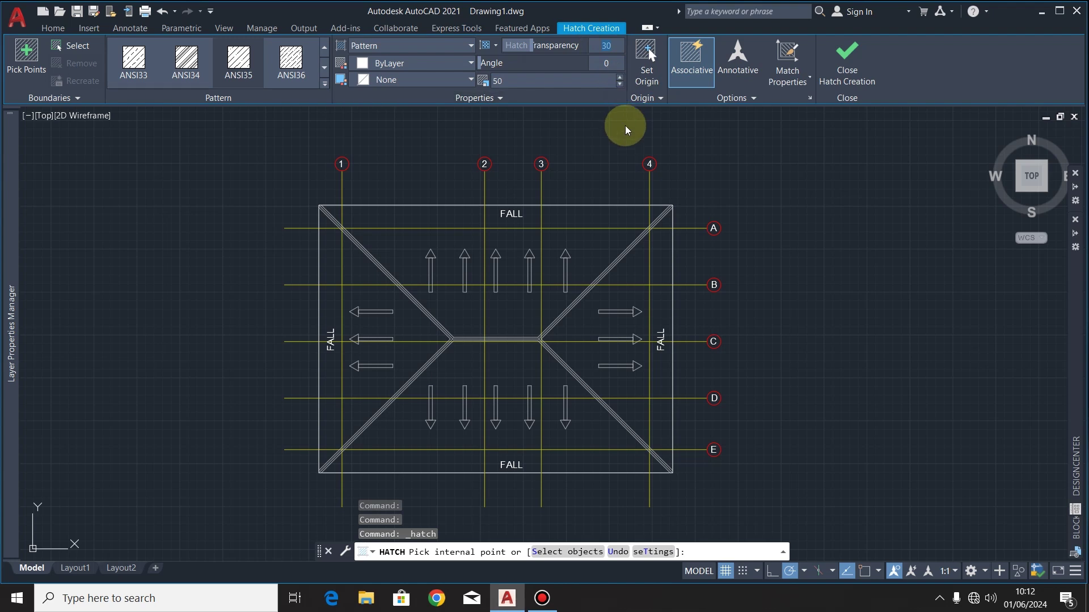
type("60")
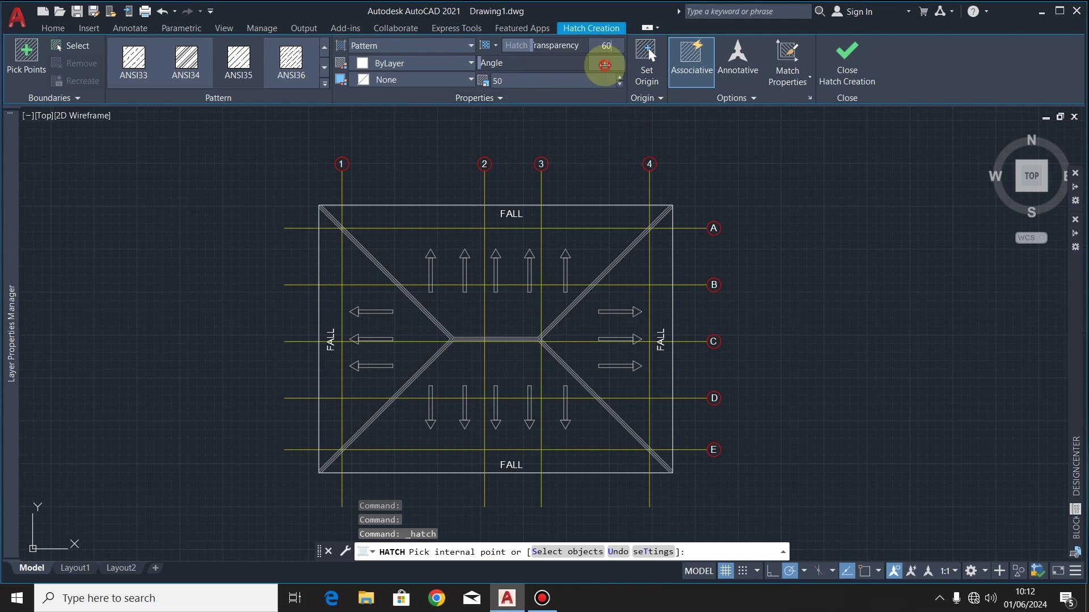
key("Return")
type("45")
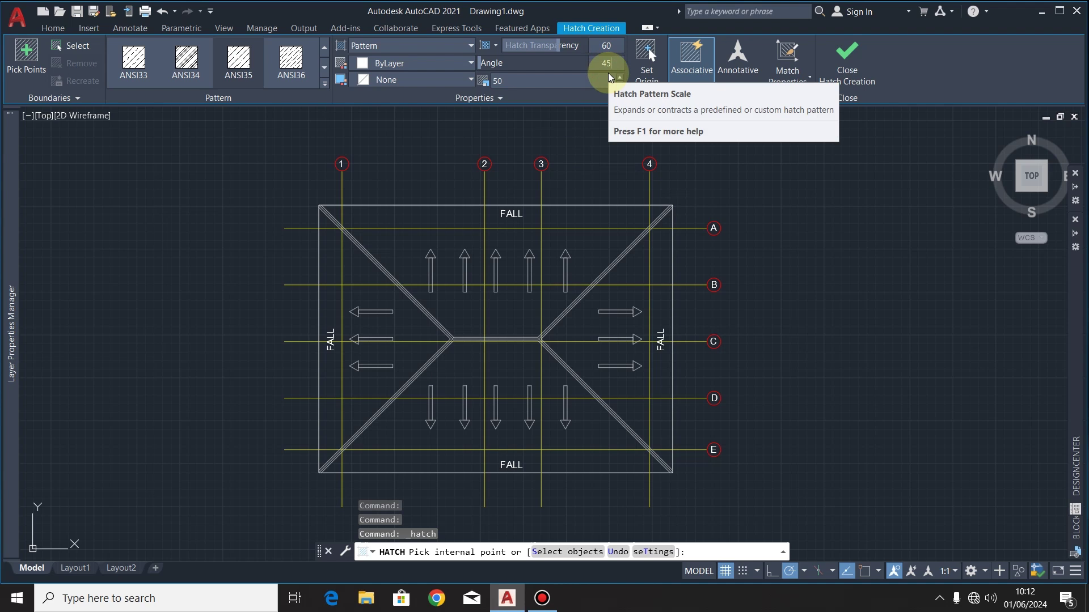
key("Return")
- Hatch the upper roof slope by picking every grid cell from the ridge to the top eave, around the arrows and "FALL" text
scroll(469, 312, "up", 2)
left_click(462, 313)
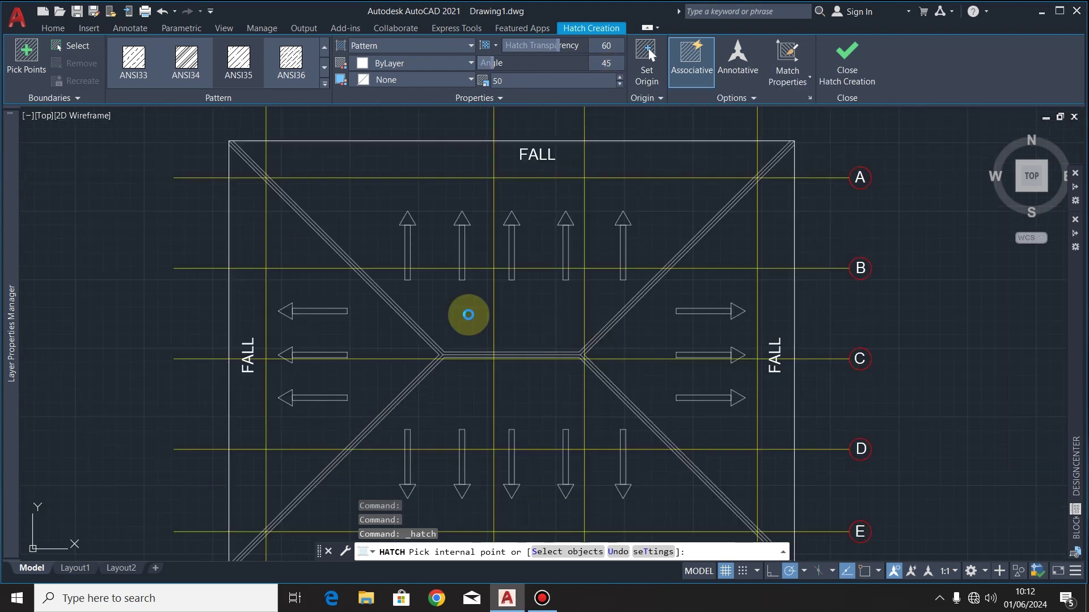
left_click(512, 315)
left_click(607, 319)
left_click(658, 226)
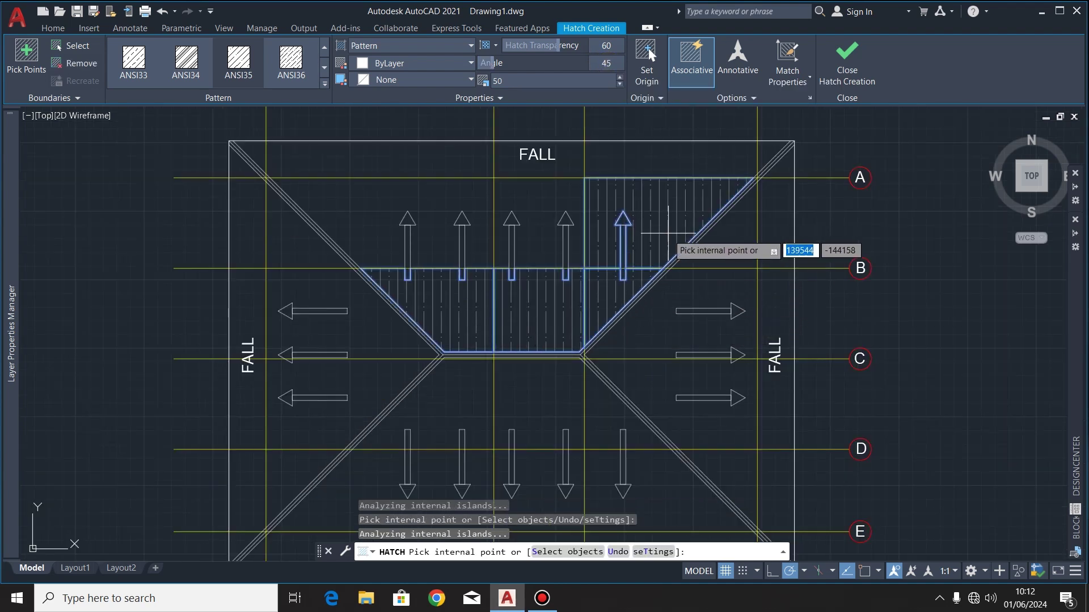
left_click(554, 224)
left_click(405, 211)
left_click(307, 162)
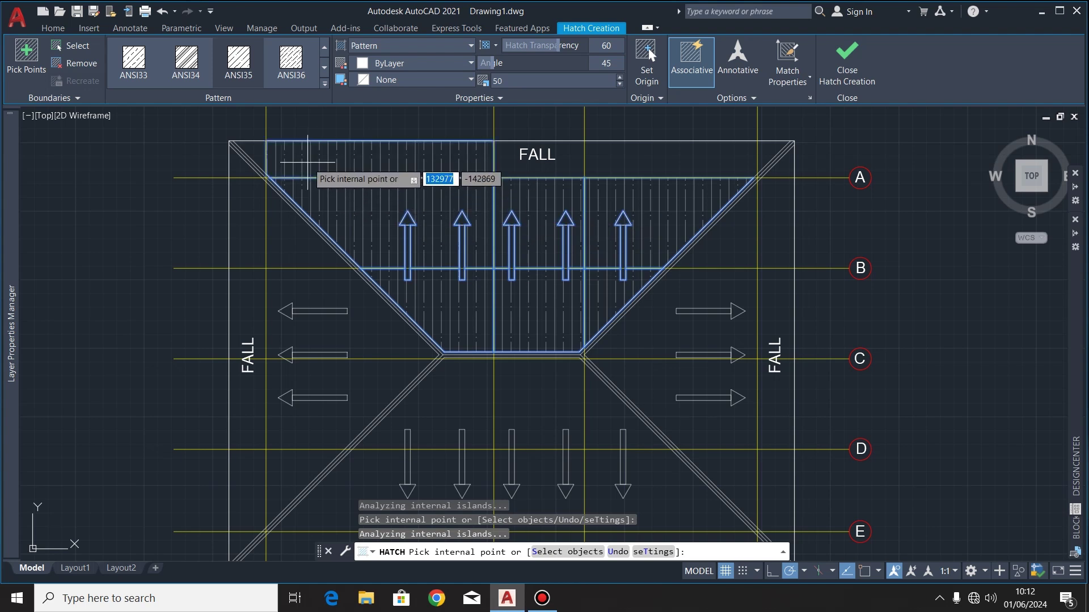
left_click(250, 154)
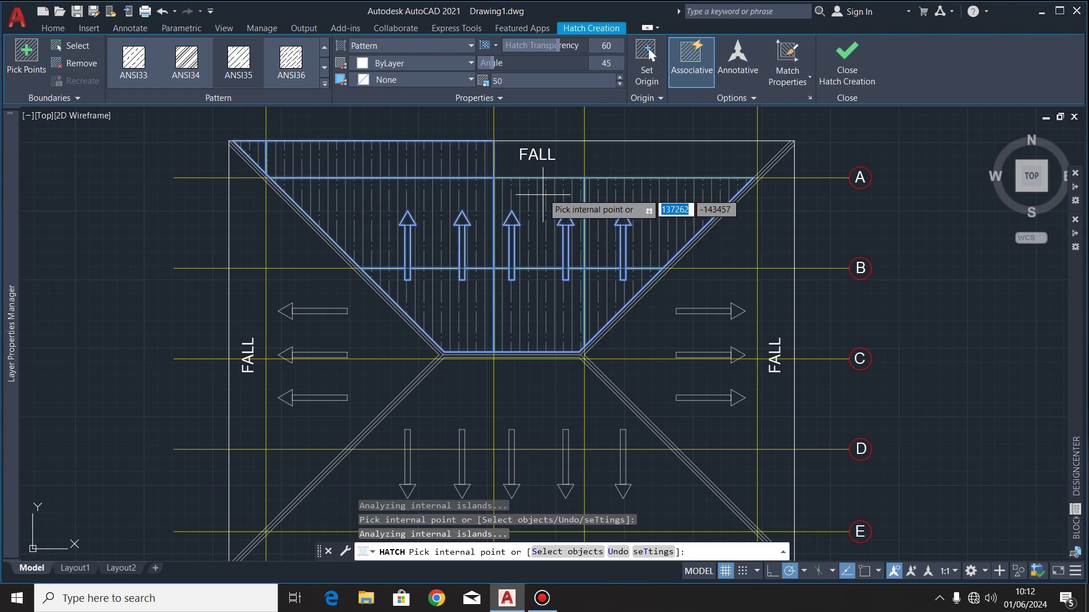
left_click(544, 168)
left_click(681, 162)
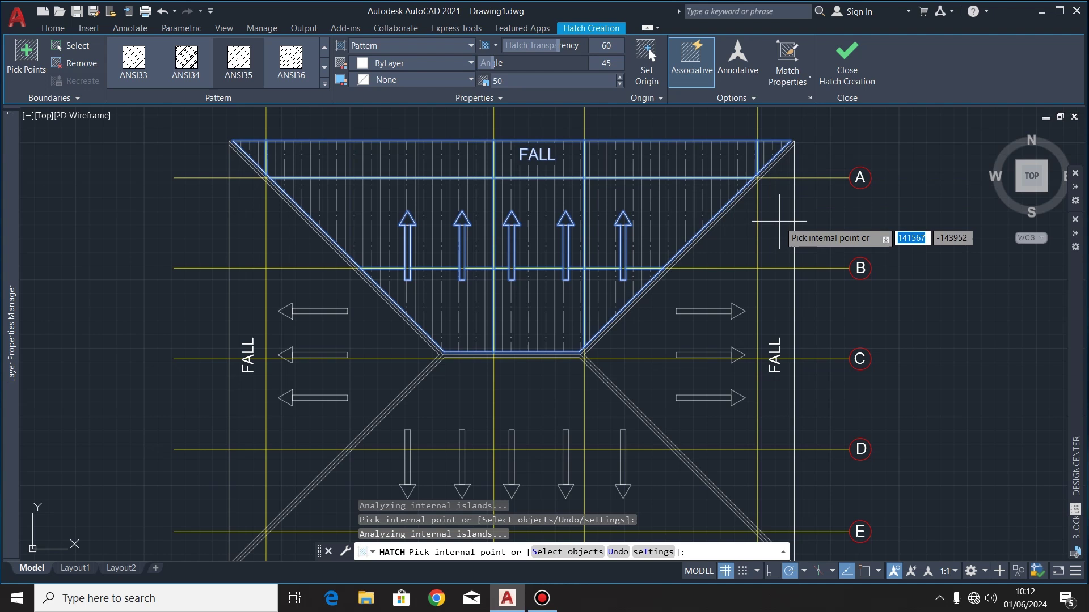
left_click(788, 170)
- Add the grid cells of the right-hand roof slope, between its hips and the right eave, to the same hatch
left_click(776, 223)
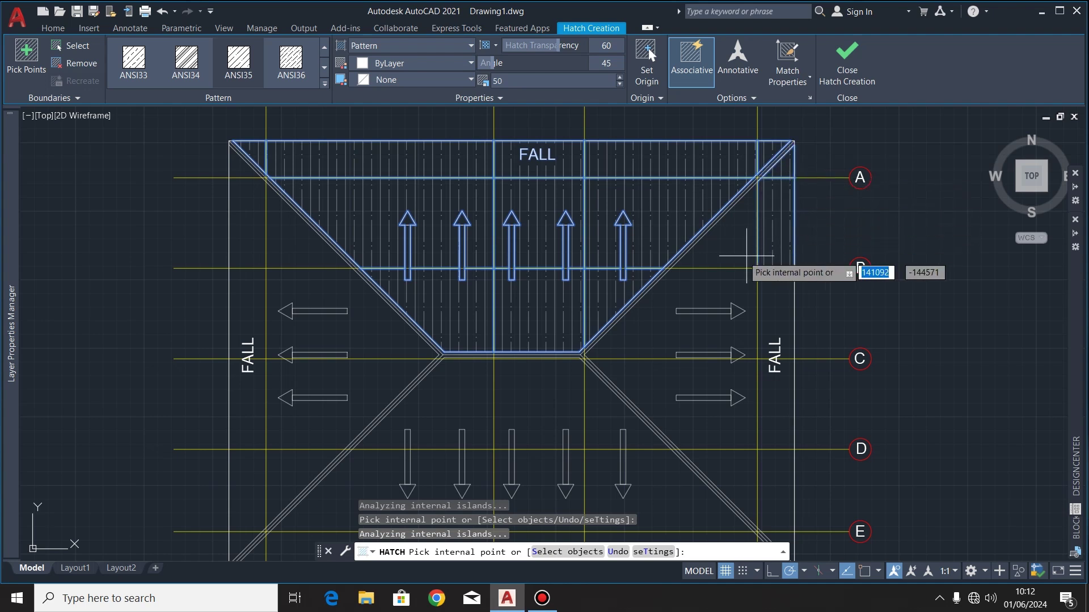
left_click(697, 292)
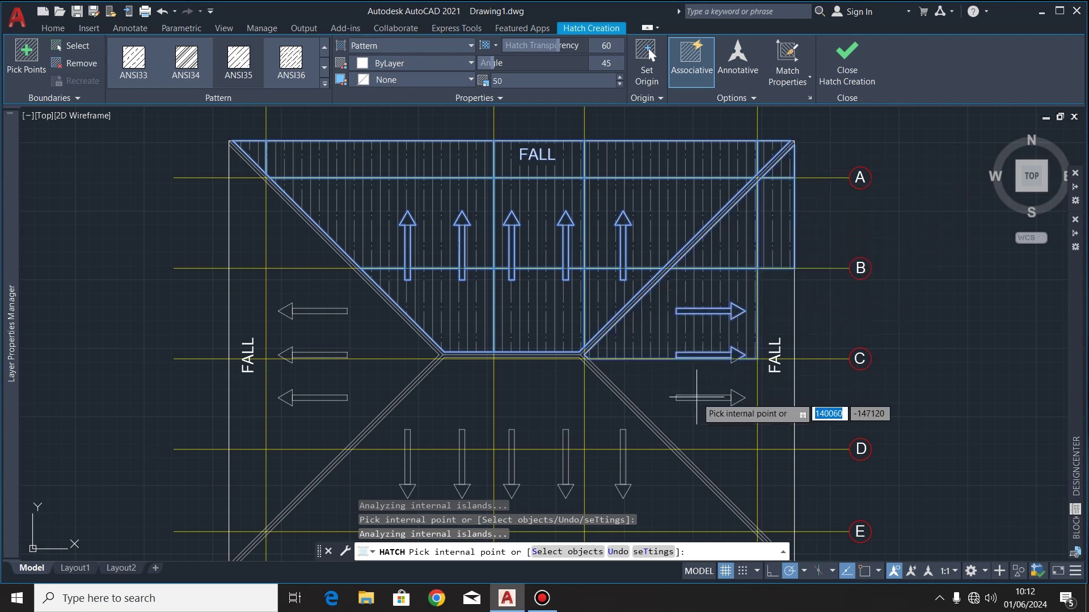
left_click(775, 317)
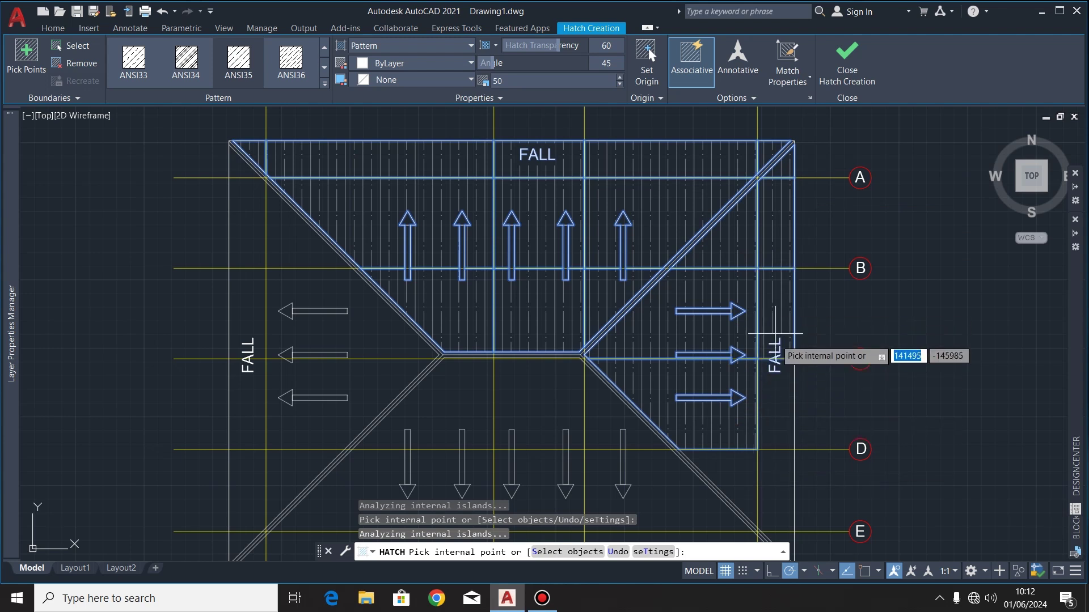
left_click(740, 408)
left_click(776, 417)
left_click(778, 488)
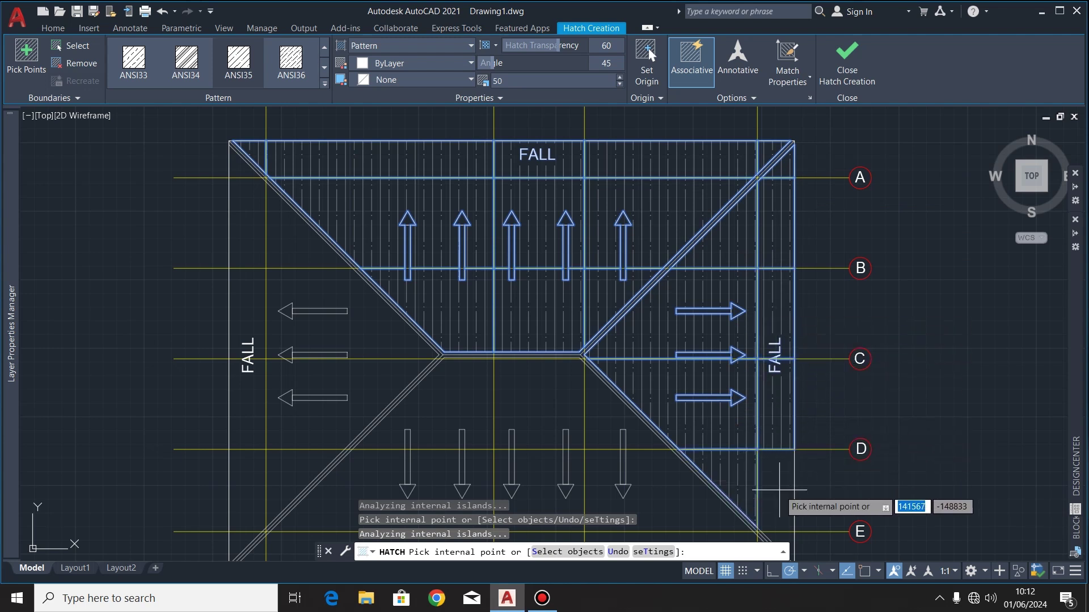
- Extend the hatch to the strip between grid line E and the bottom eave, including around the "FALL" text
scroll(763, 378, "down", 2)
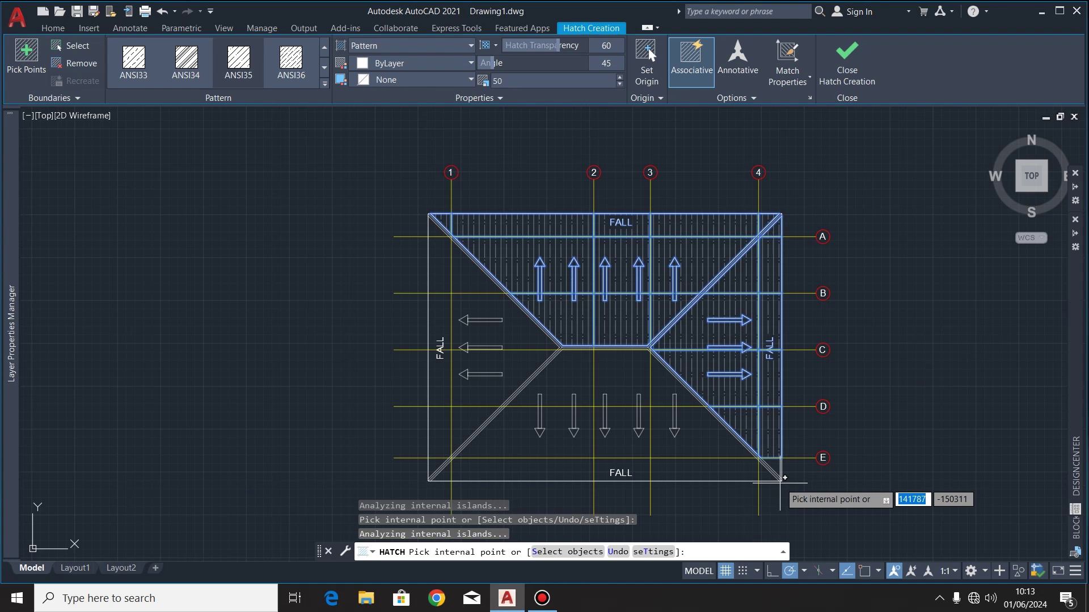
scroll(785, 488, "up", 4)
left_click(700, 444)
scroll(794, 458, "down", 2)
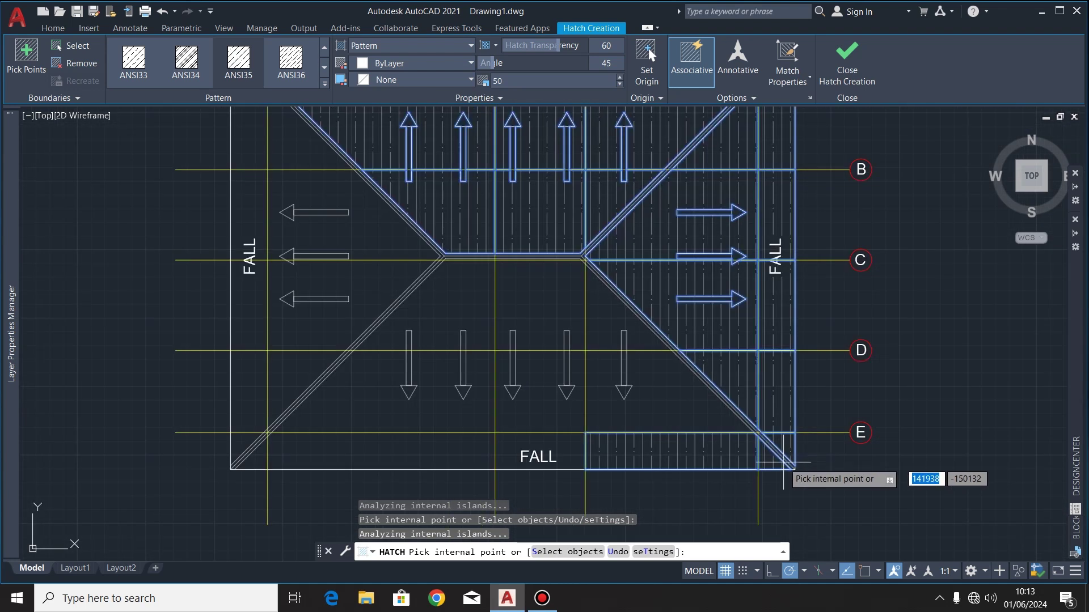
left_click(352, 454)
- Add the grid cells of the left-hand roof slope, from the bottom corner up to grid line B, to the hatch
left_click(249, 448)
left_click(246, 407)
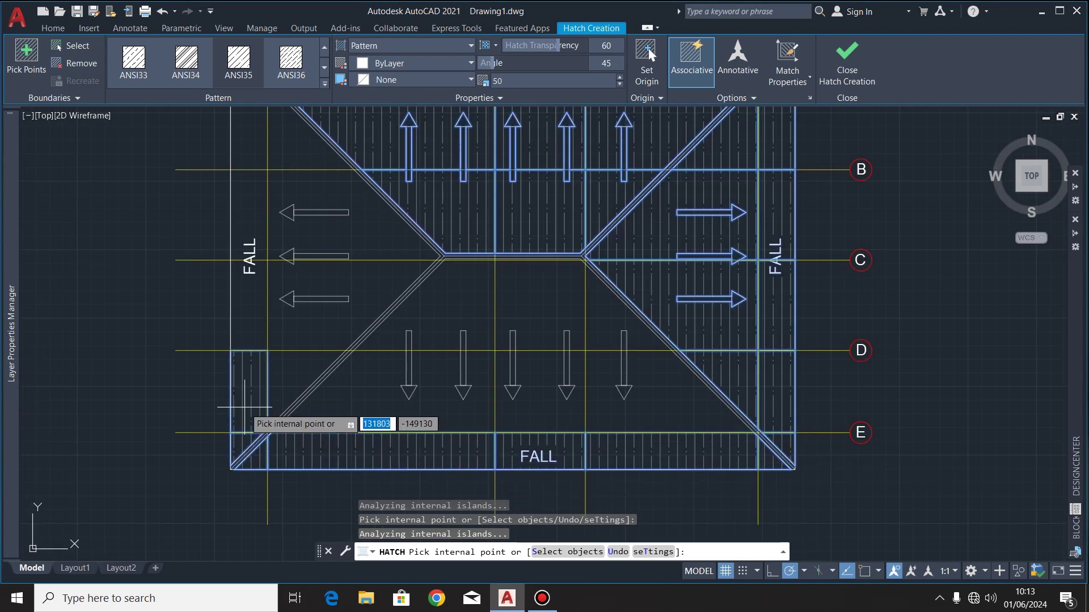
left_click(247, 326)
left_click(241, 215)
left_click(277, 221)
left_click(368, 296)
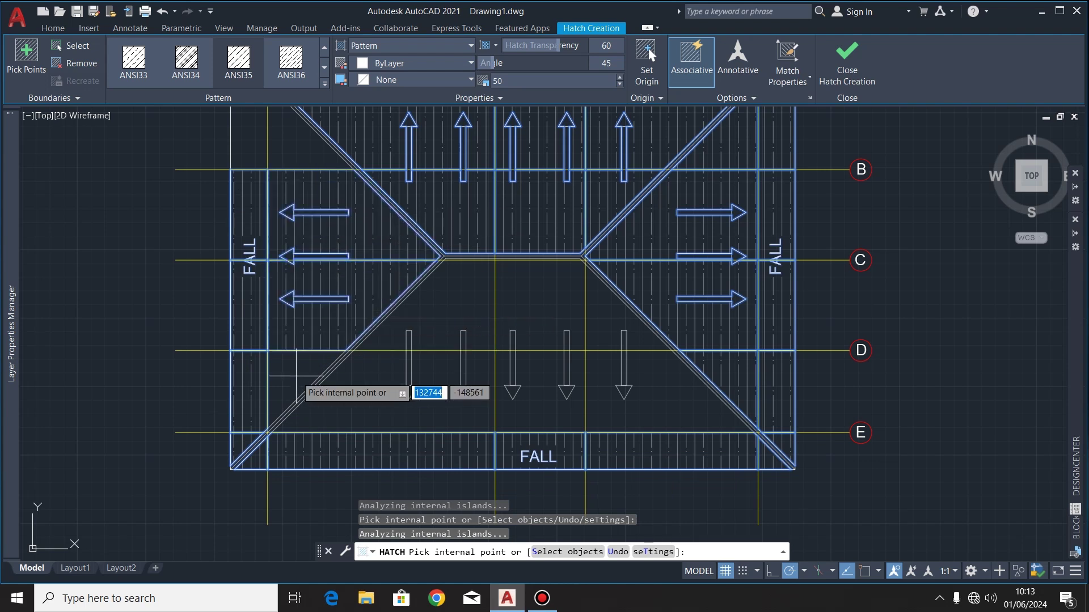
- Fill the remaining cells of the lower roof slope between the ridge and grid line E, and finish the hatch
left_click(334, 406)
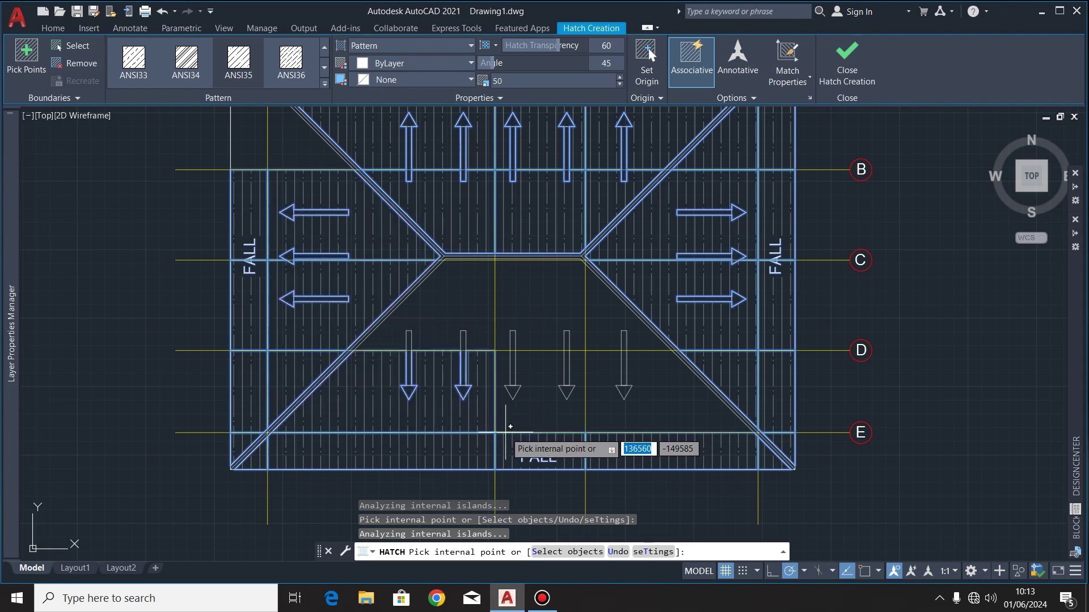
left_click(623, 408)
left_click(615, 324)
left_click(539, 309)
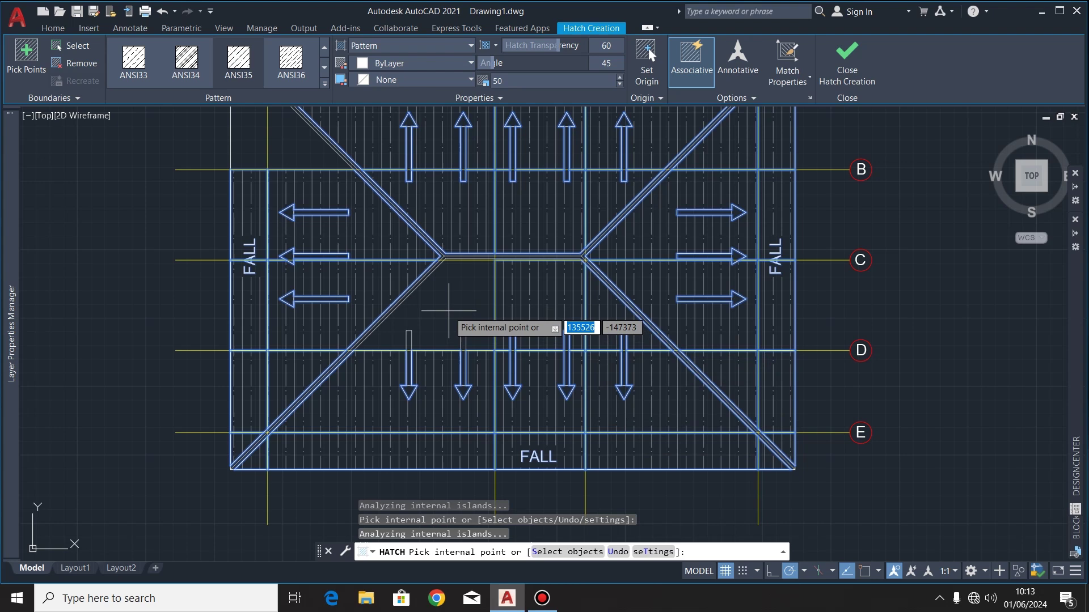
left_click(451, 311)
scroll(468, 425, "down", 2)
scroll(468, 423, "up", 2)
key("Escape")
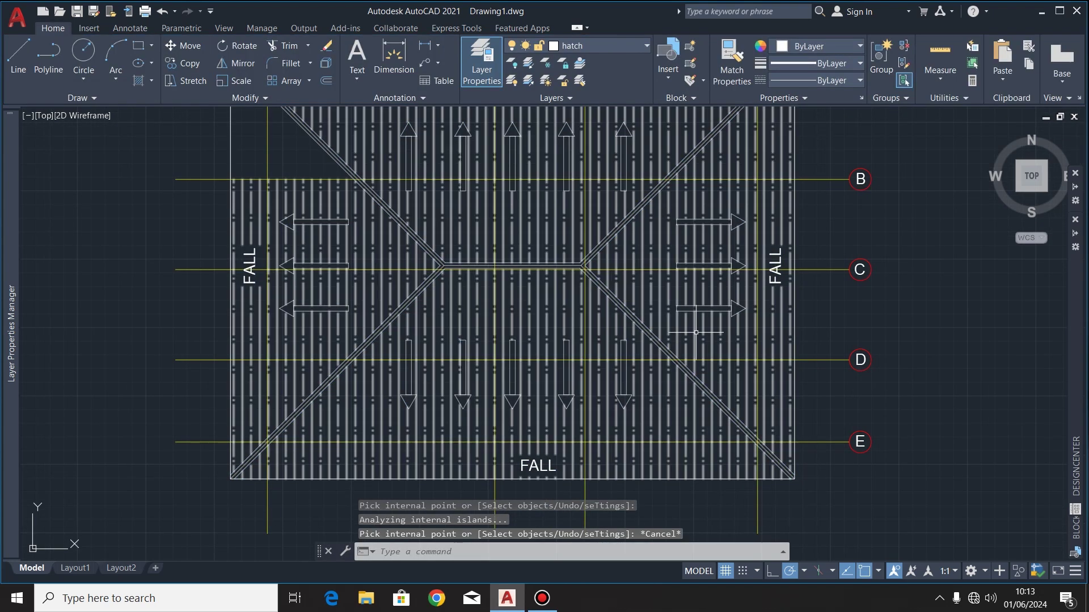
- Trim the hatch away from the left-hand roof slope, including its eave strip and bottom corner
left_click(296, 53)
mouse_move(365, 248)
left_mouse_down()
mouse_move(352, 243)
mouse_move(371, 241)
left_mouse_up()
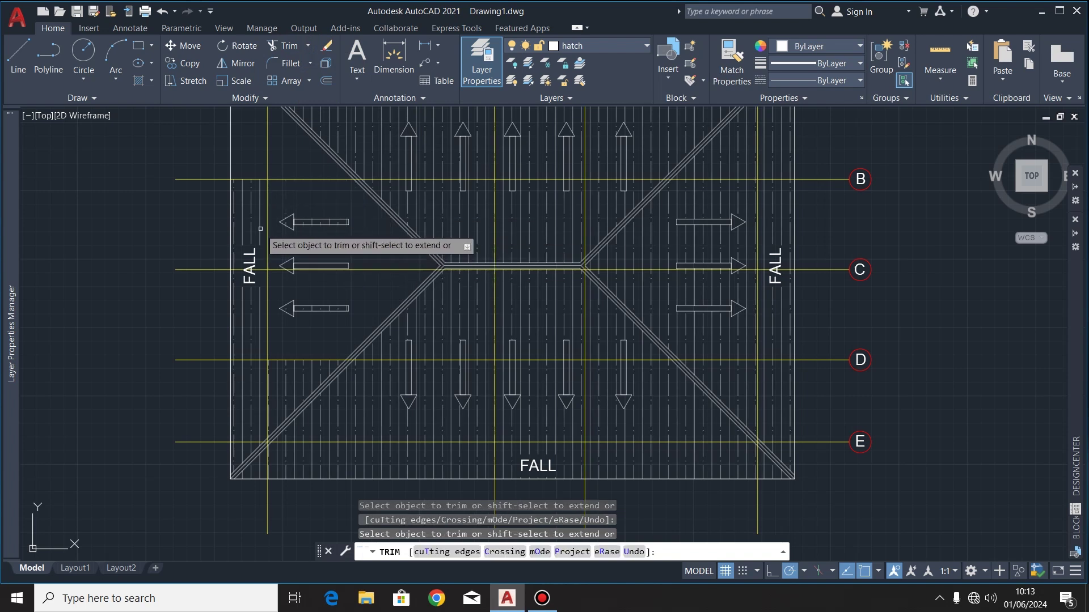
left_click(252, 312)
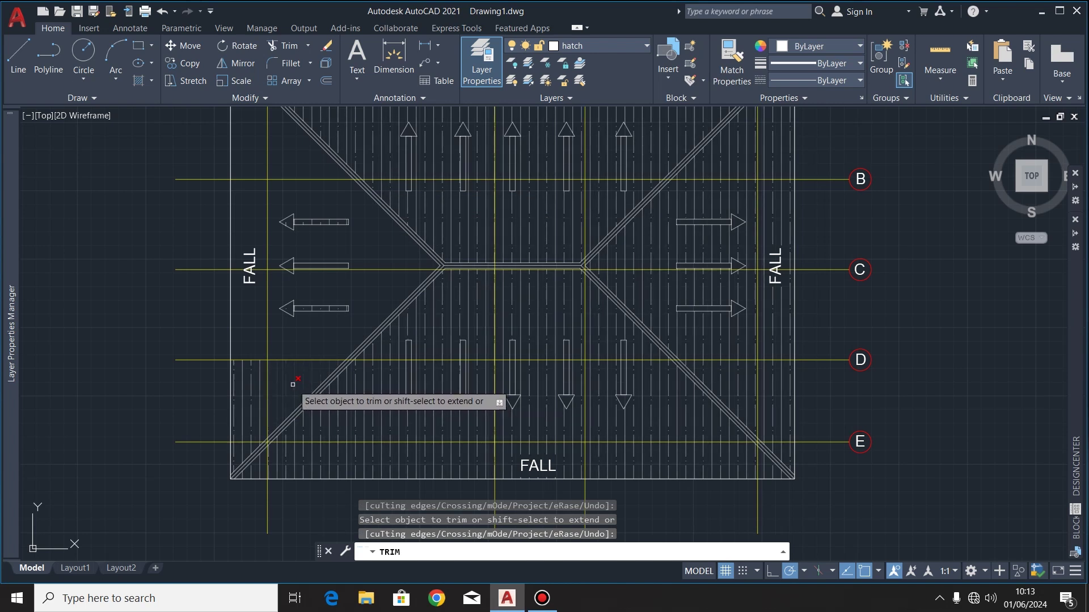
left_click(288, 384)
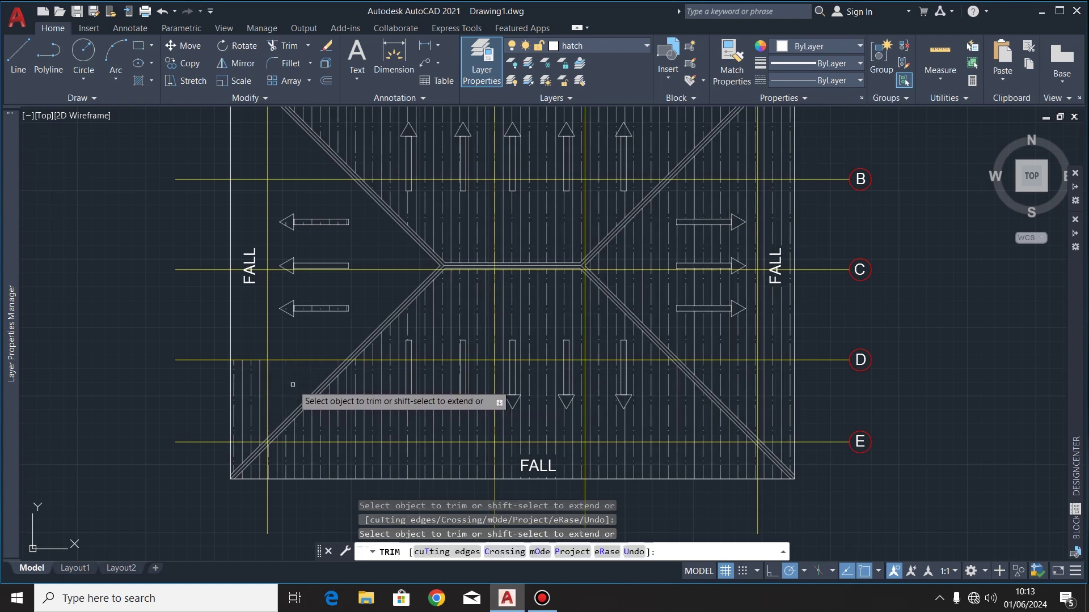
left_click(251, 468)
scroll(252, 475, "down", 2)
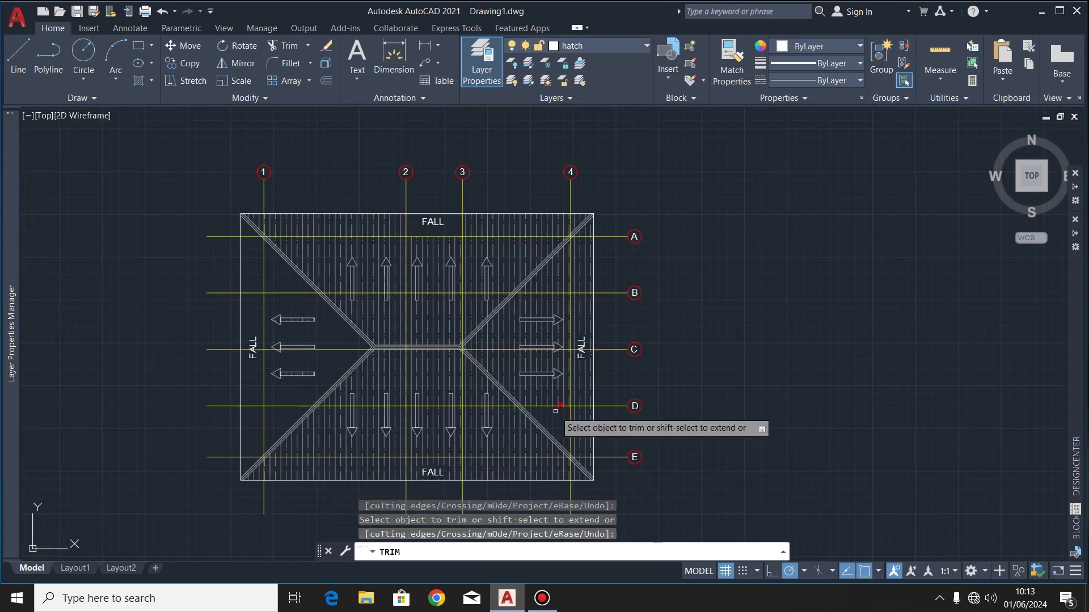
- Trim the hatch away from the right-hand roof slope, including the strip between grid line 4 and the eave
scroll(556, 417, "up", 2)
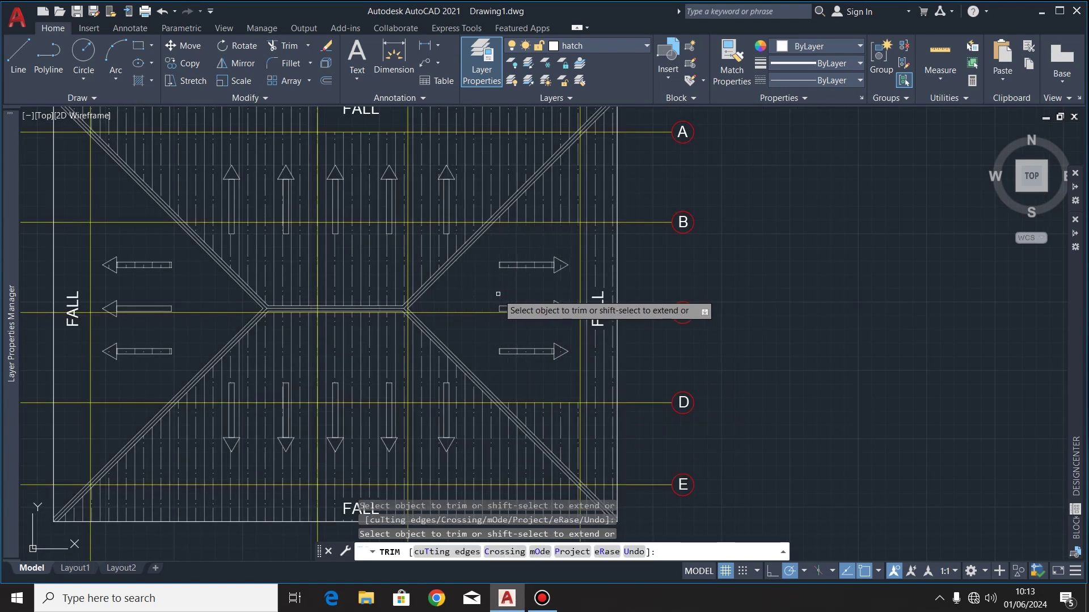
left_click(535, 201)
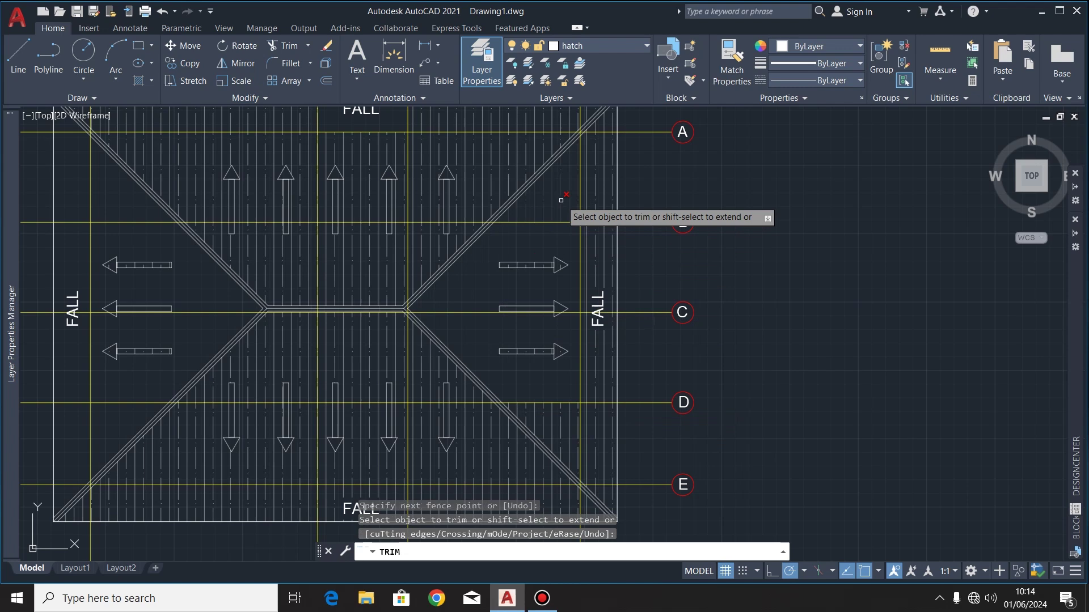
left_click(595, 196)
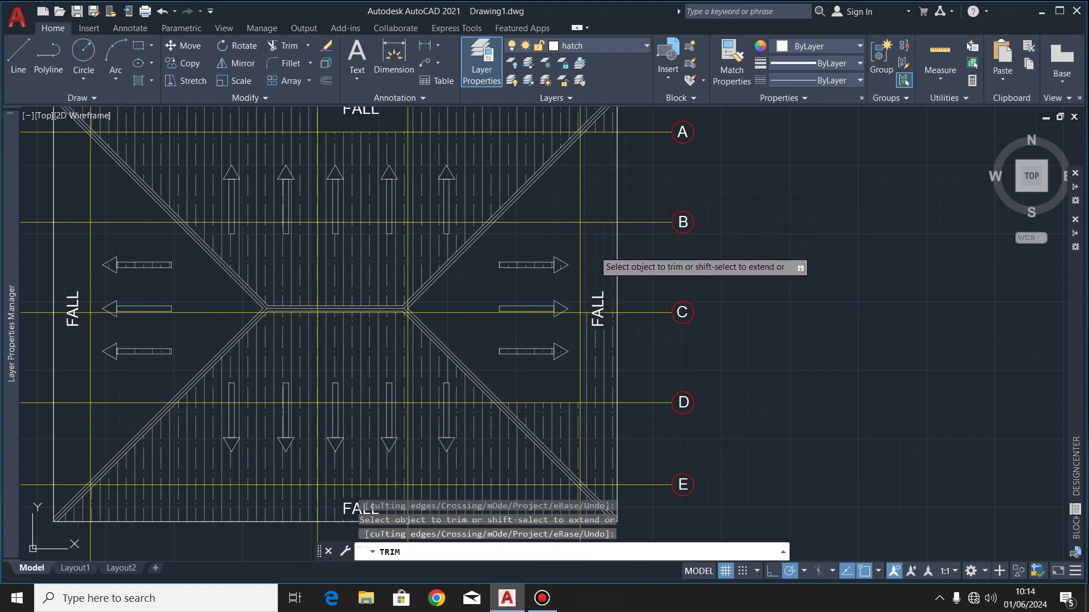
scroll(595, 365, "down", 2)
scroll(595, 426, "up", 2)
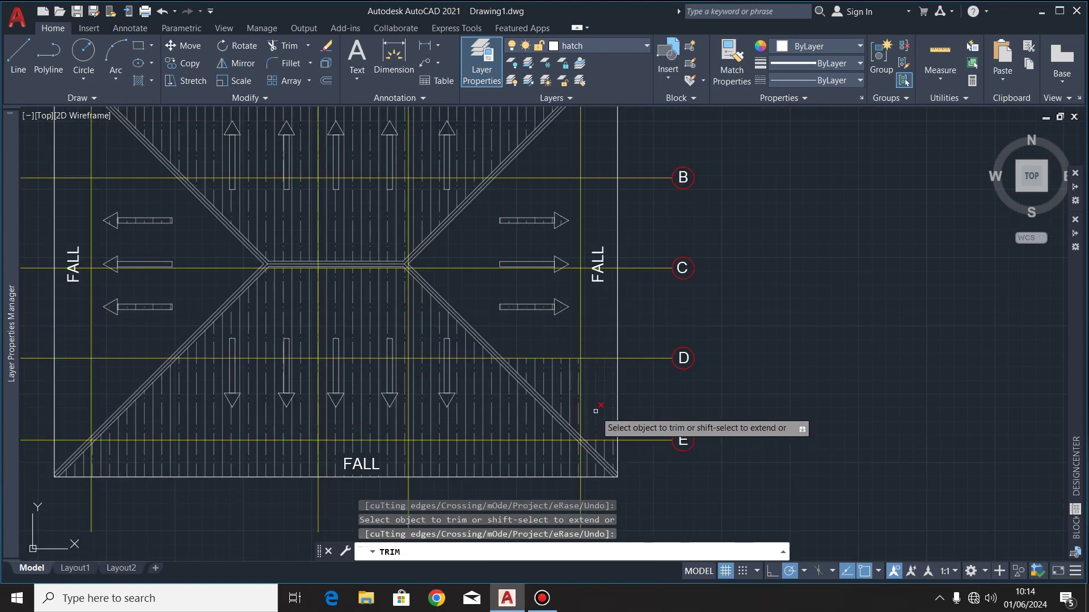
left_click(595, 411)
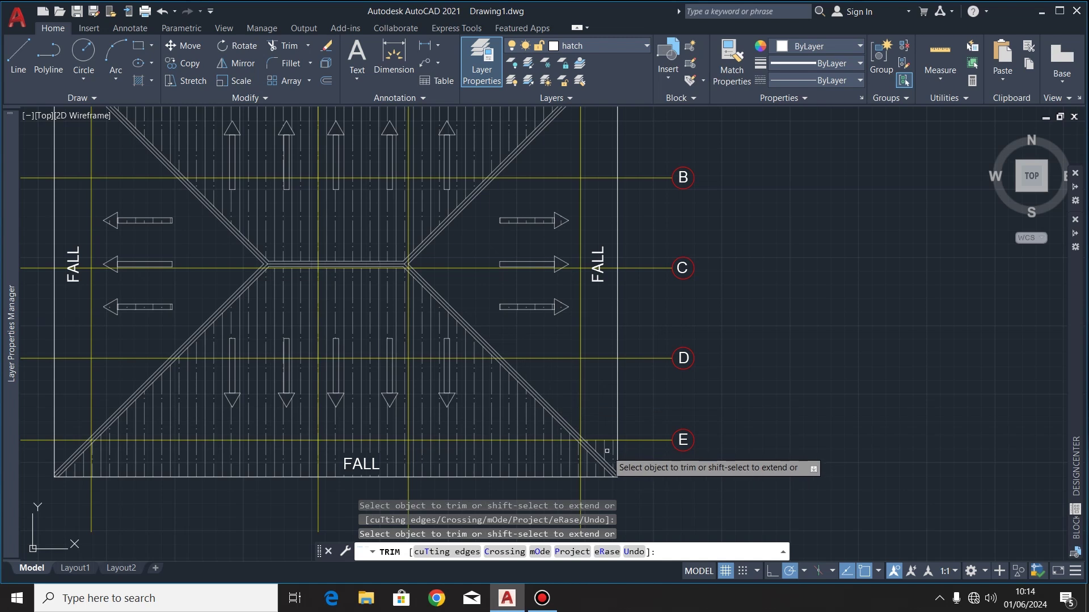
scroll(607, 451, "down", 3)
- Hatch the top eave cell around the "FALL" text between grid lines 2 and 3 with the same settings
left_click(139, 81)
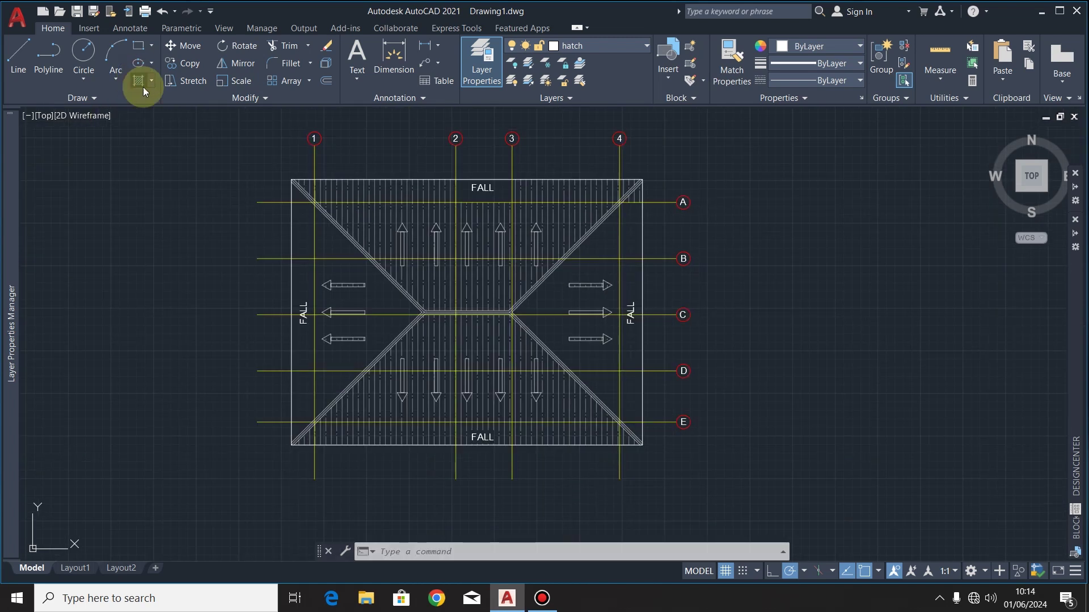
left_click(137, 81)
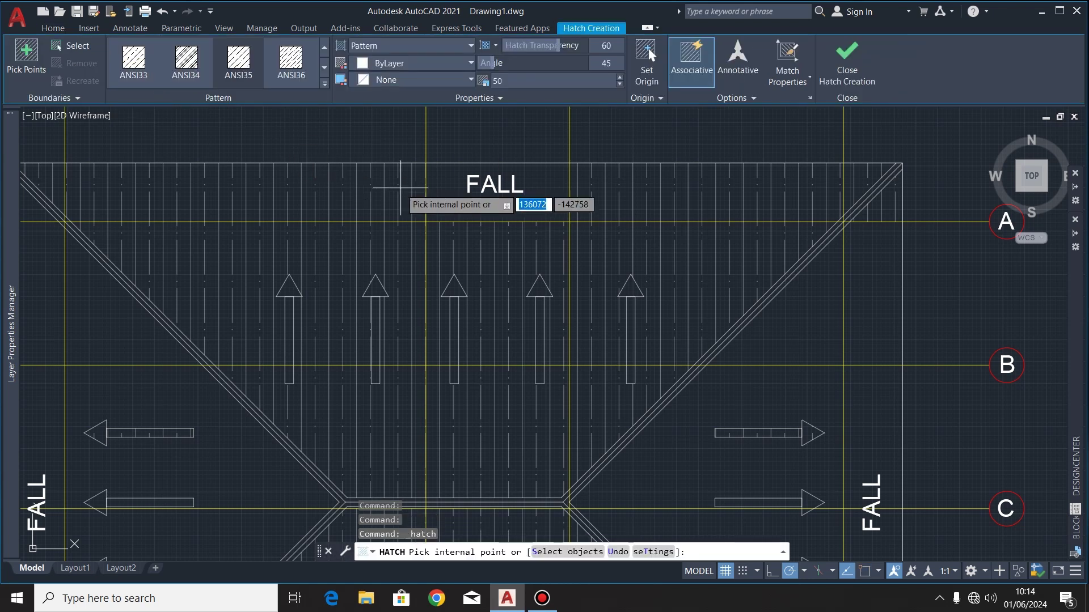
left_click(402, 173)
scroll(377, 194, "down", 3)
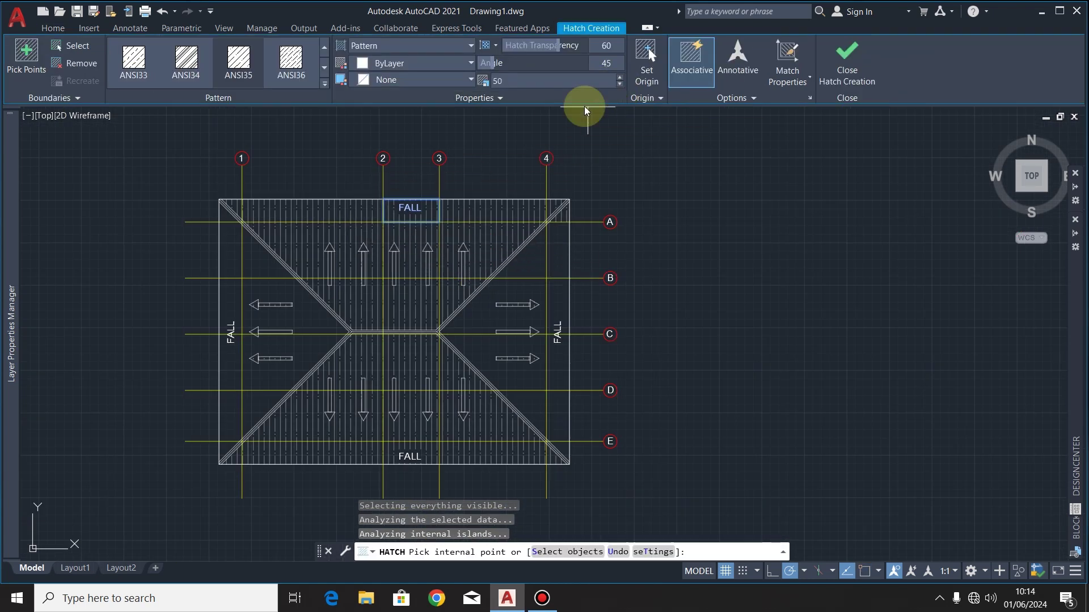
key("Escape")
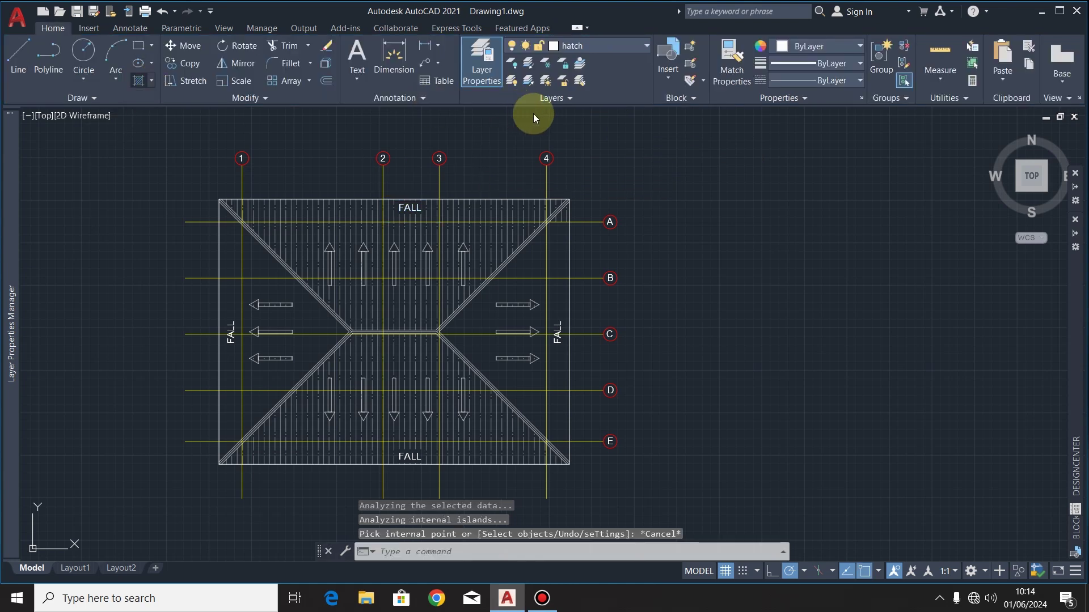
- Start another hatch with the same pattern and set its angle to 135
key("Return")
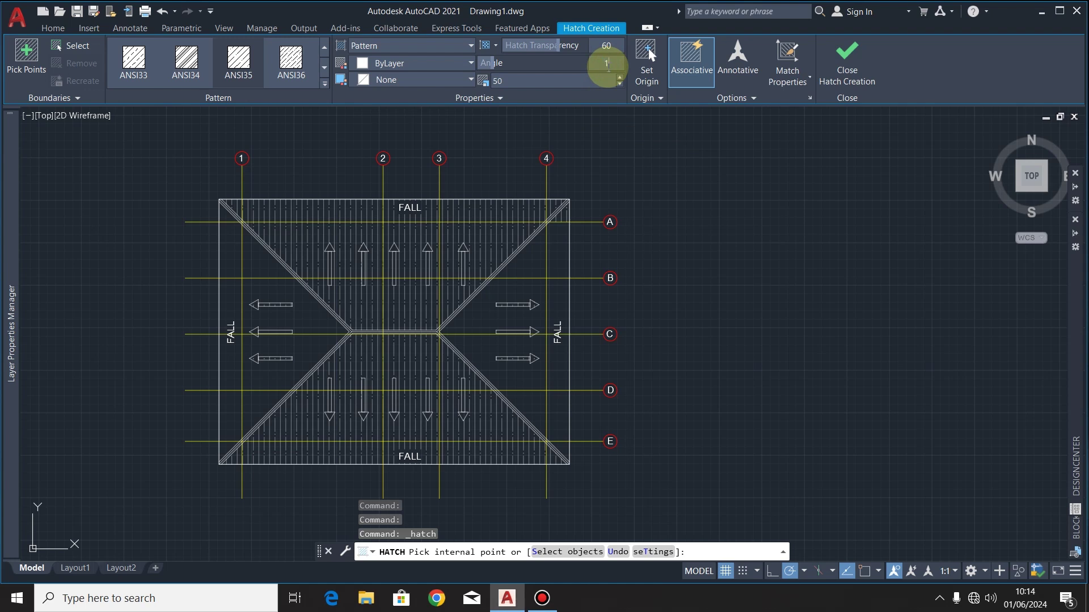
type("135")
key("Return")
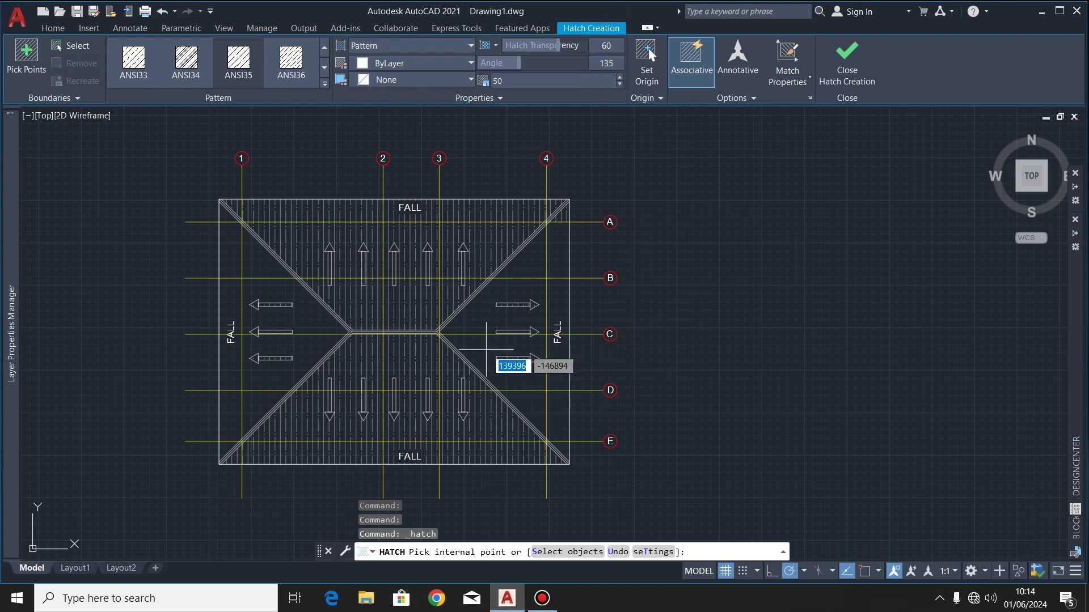
- Hatch all cells of the right-hand roof slope, including the eave strip and both corner cells, at angle 135 and scale 50
scroll(490, 338, "up", 2)
left_click(479, 303)
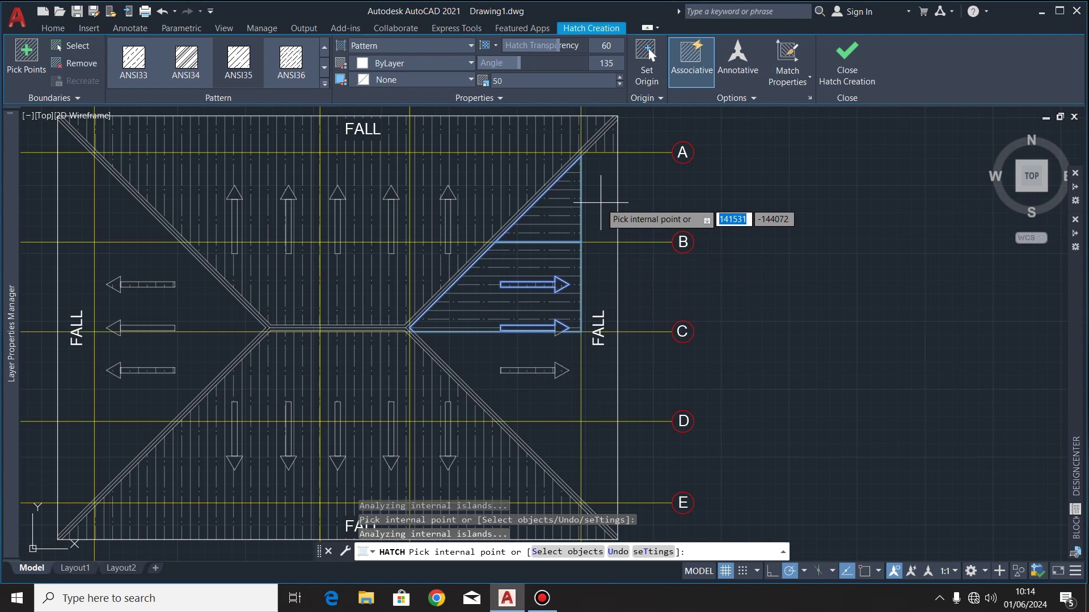
left_click(598, 220)
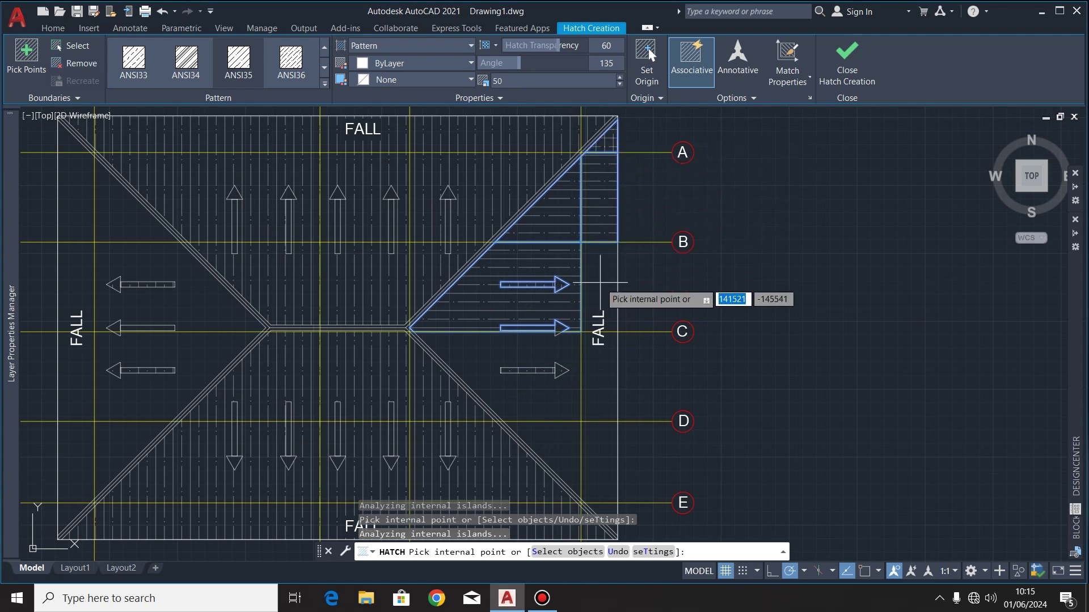
left_click(600, 284)
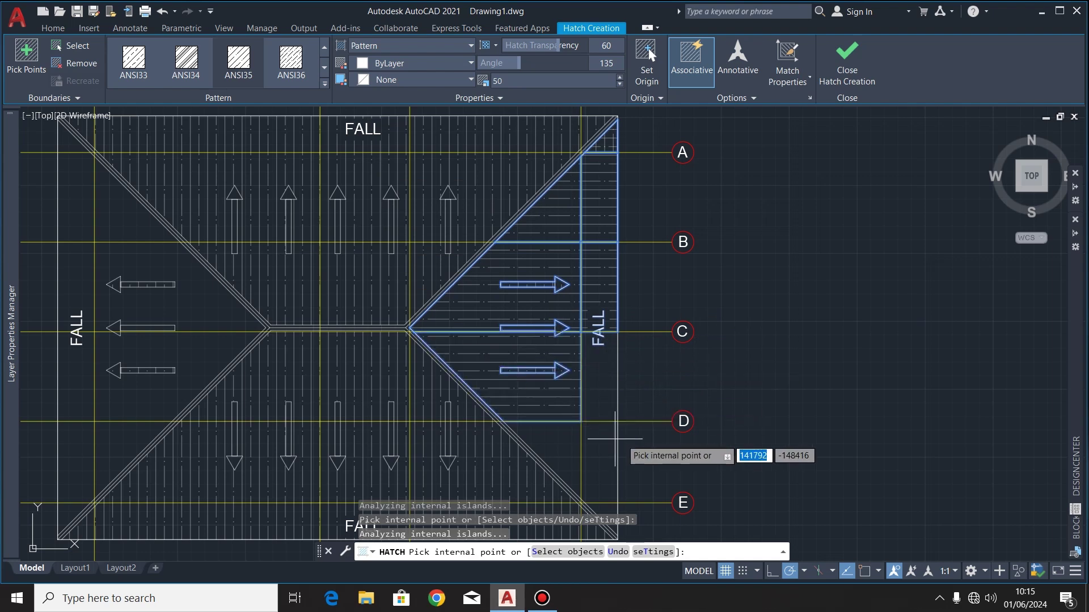
scroll(562, 324, "down", 2)
scroll(571, 409, "up", 3)
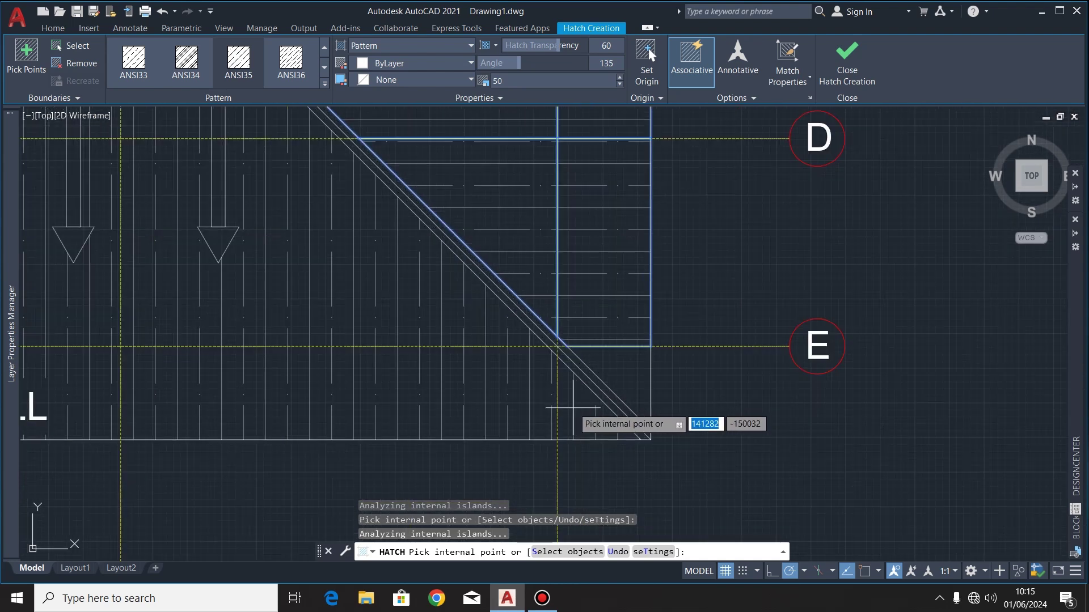
scroll(726, 428, "down", 2)
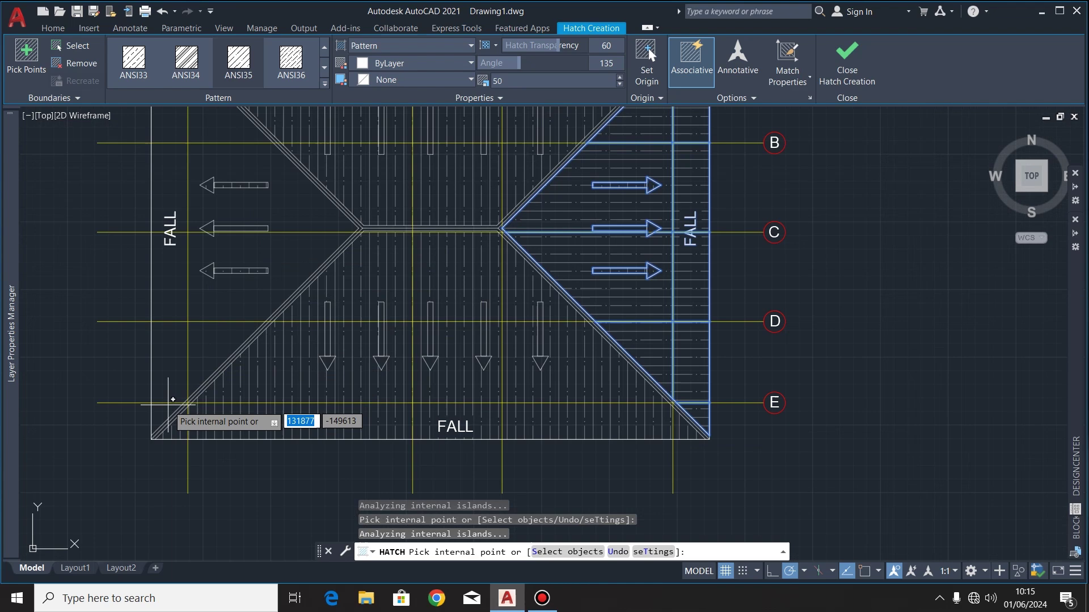
- Hatch all cells of the left-hand roof slope and its eave strip with the same settings, and finish the hatch
left_click(166, 397)
left_click(208, 291)
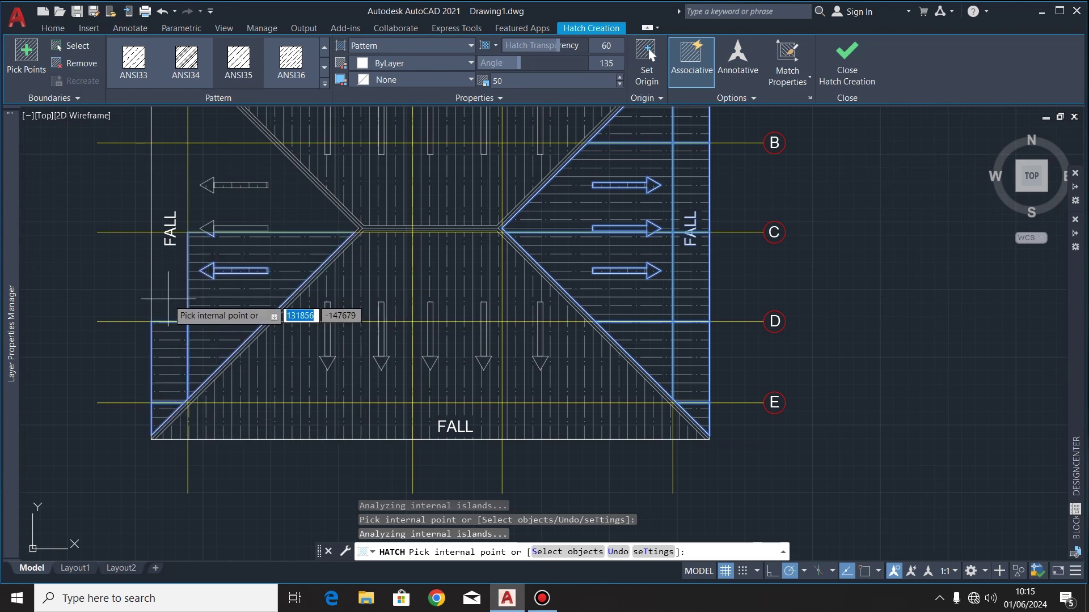
left_click(168, 296)
scroll(238, 294, "down", 3)
scroll(262, 232, "up", 3)
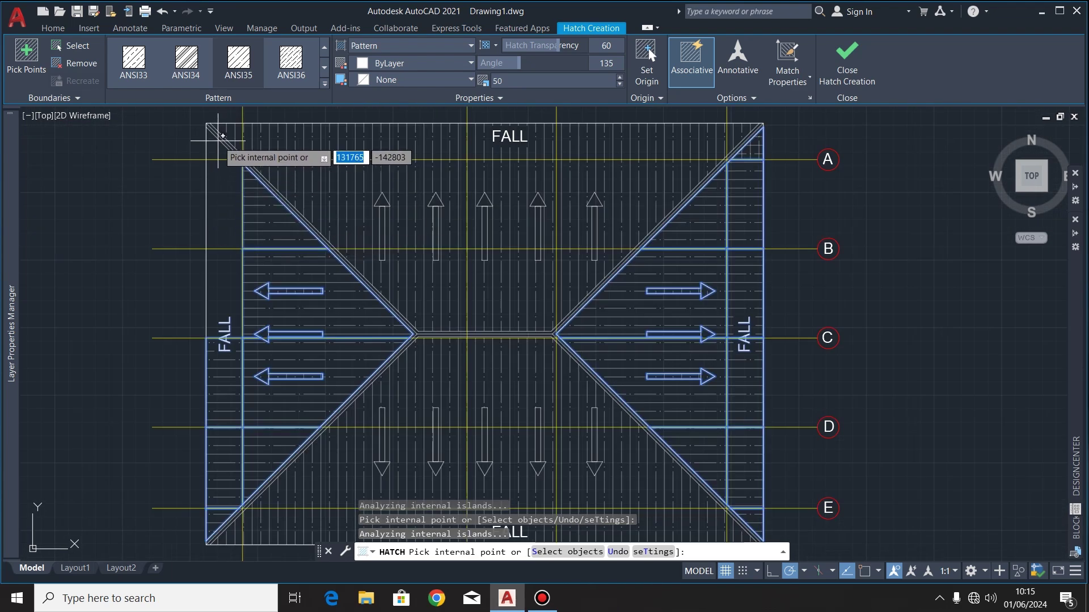
left_click(218, 170)
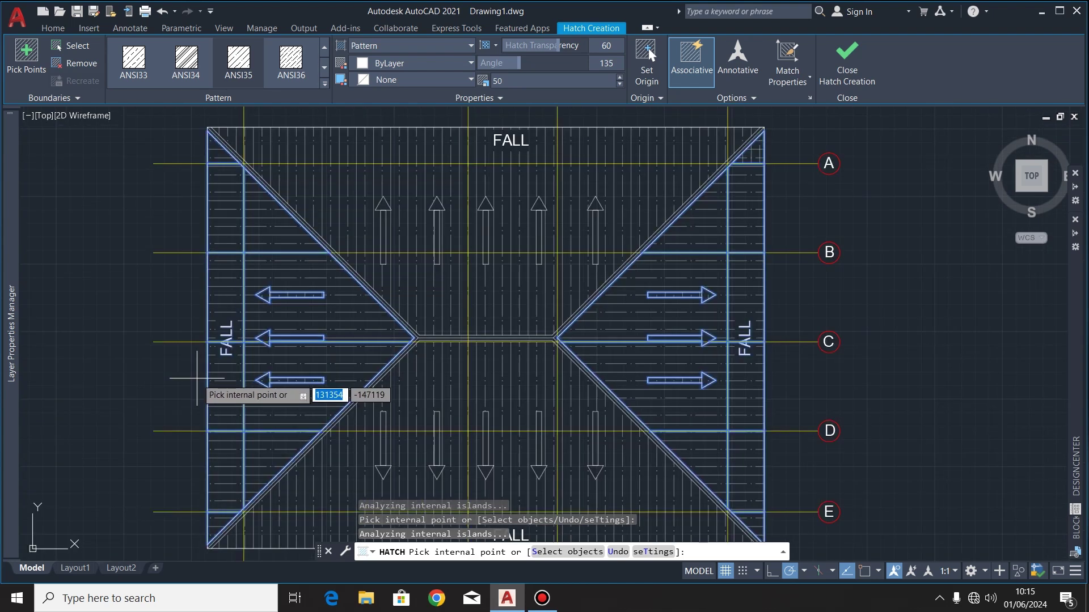
key("Escape")
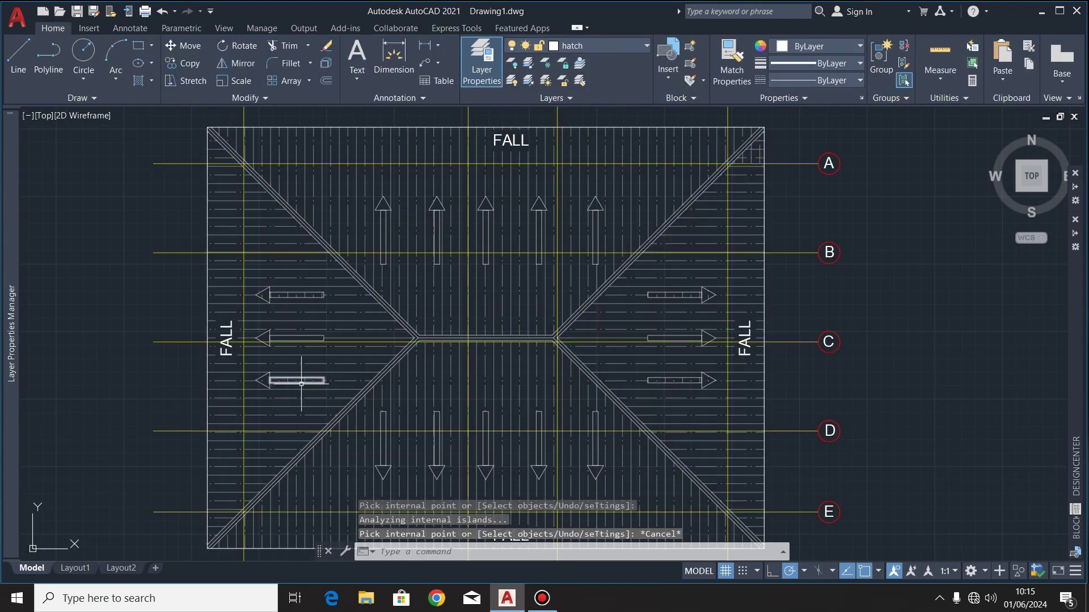
scroll(284, 403, "down", 2)
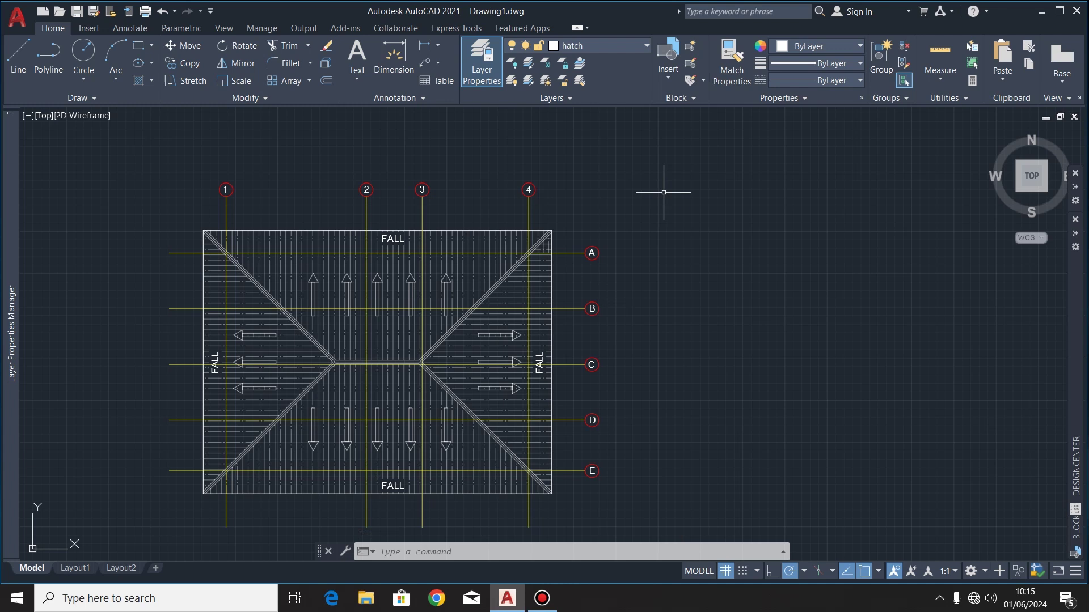
scroll(656, 229, "down", 2)
scroll(626, 252, "up", 2)
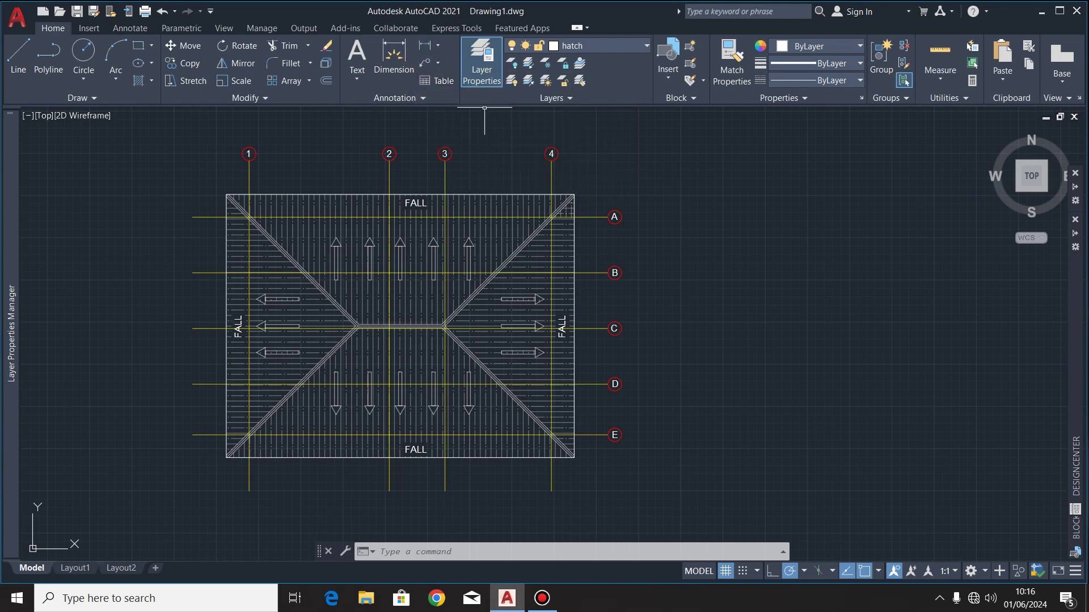
- Open the Standard multileader style for modification and show its leader format settings
left_click(129, 28)
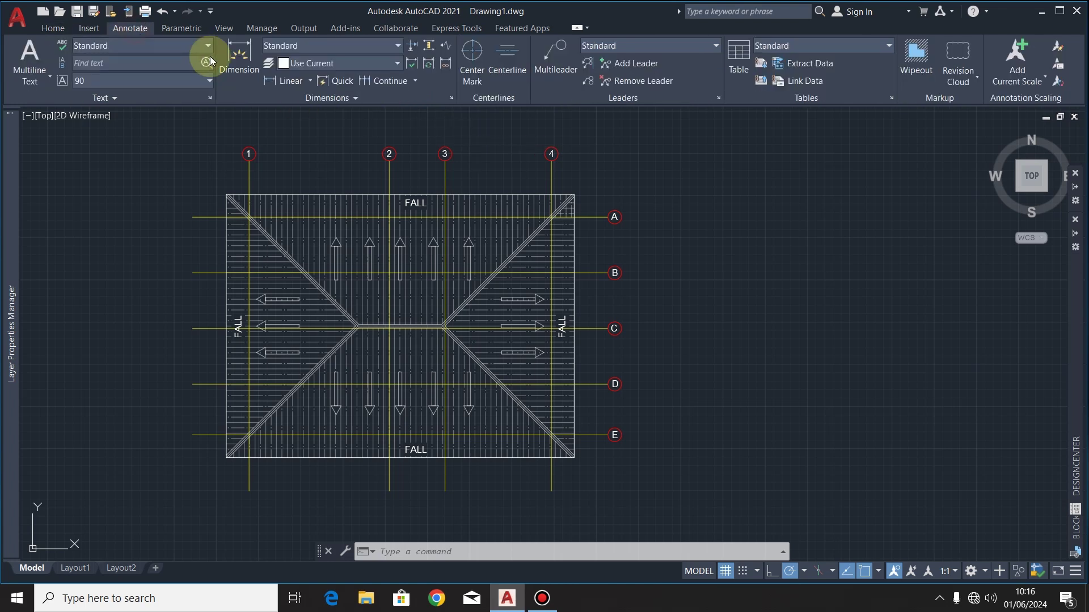
left_click(718, 98)
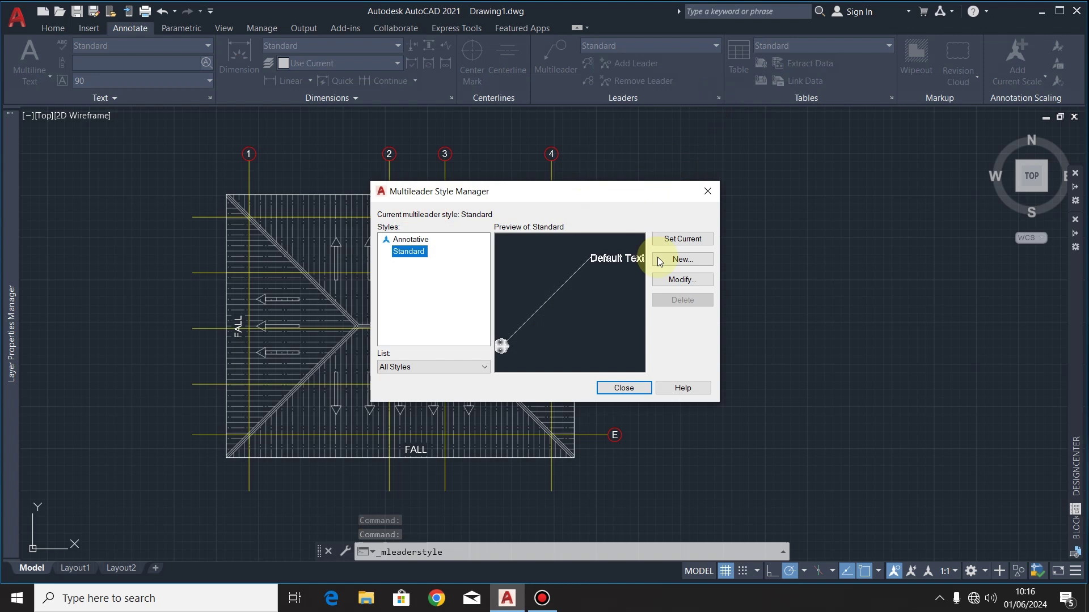
left_click(684, 280)
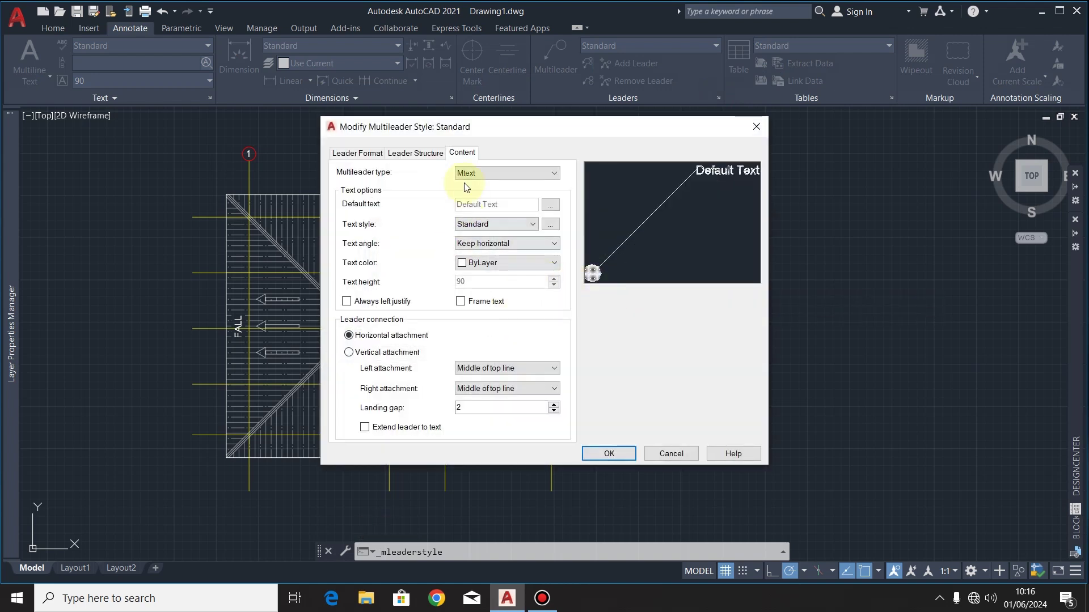
left_click(369, 157)
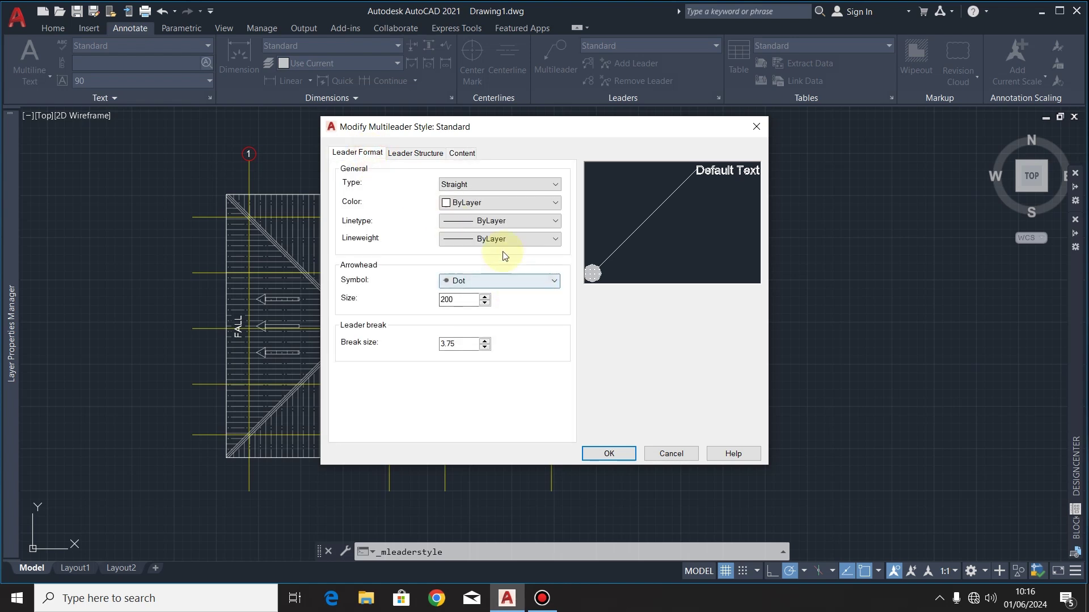
- Try the Spline leader type in the Standard multileader style and return it to Straight
left_click(554, 184)
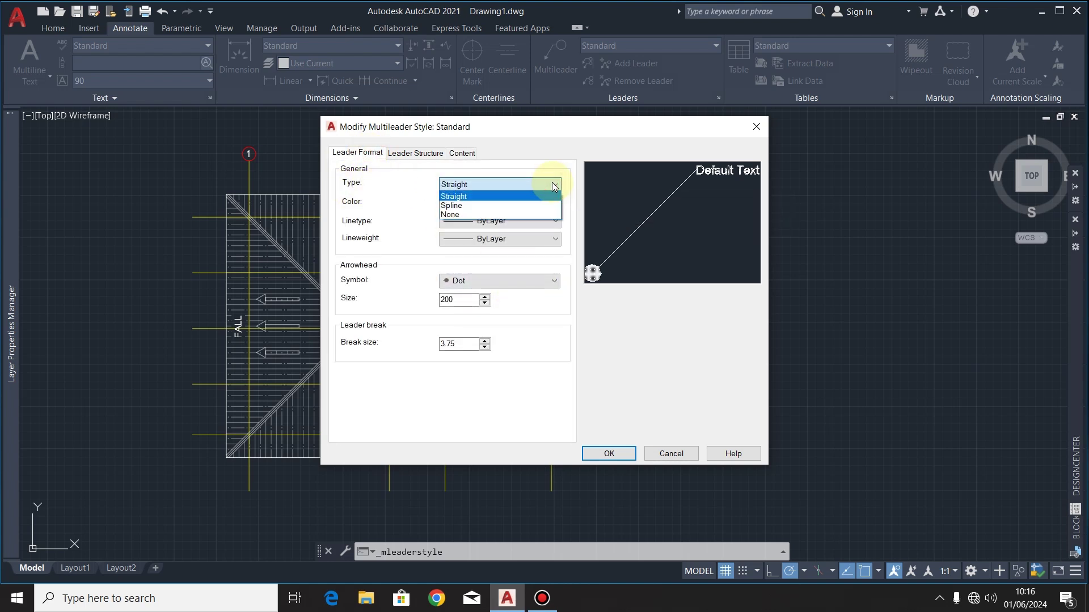
left_click(476, 208)
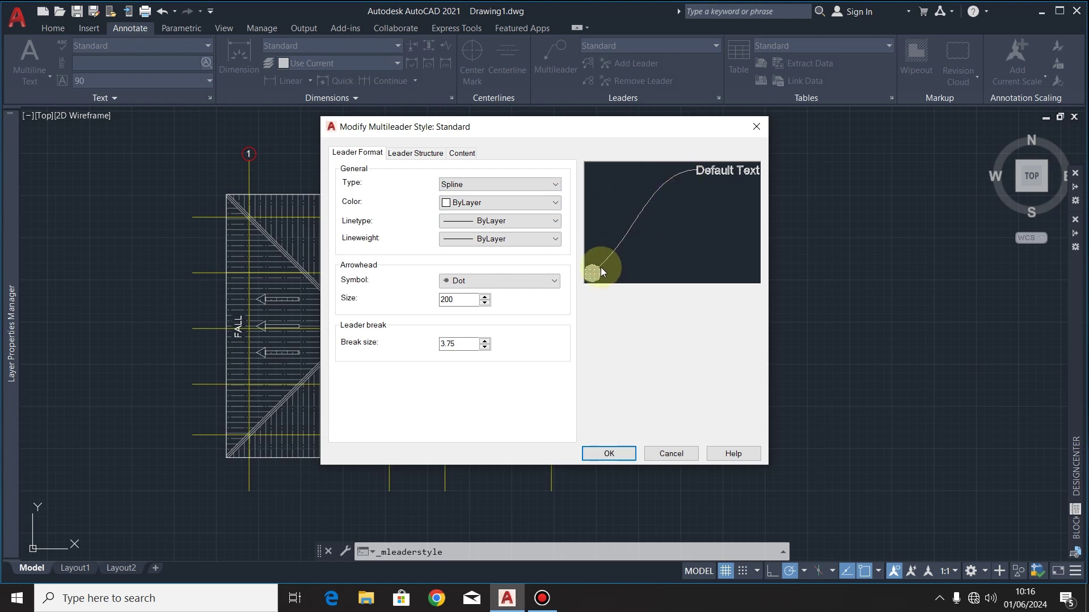
left_click(529, 186)
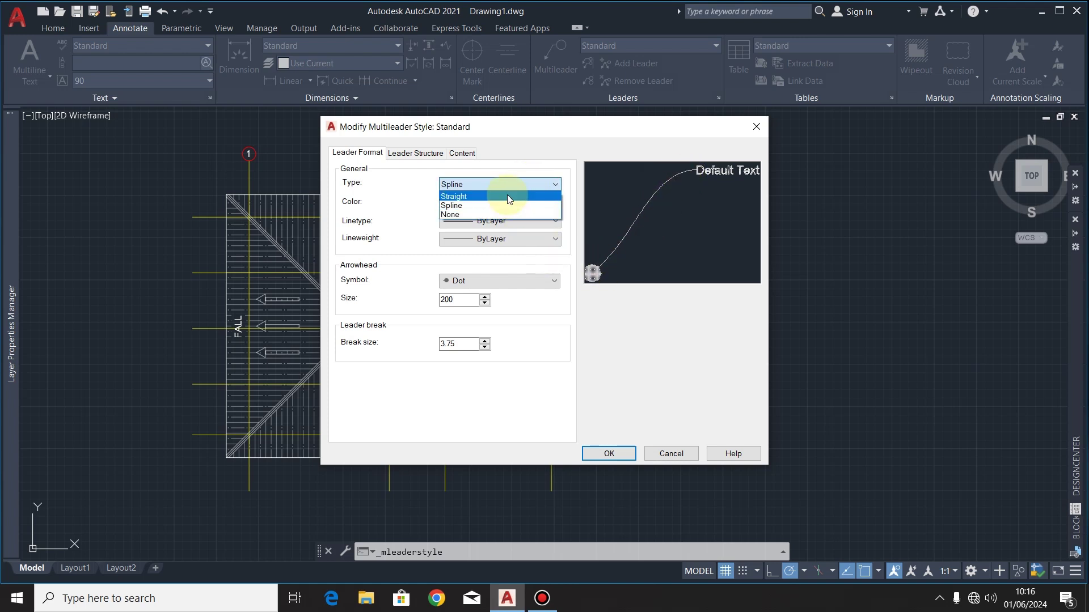
left_click(507, 196)
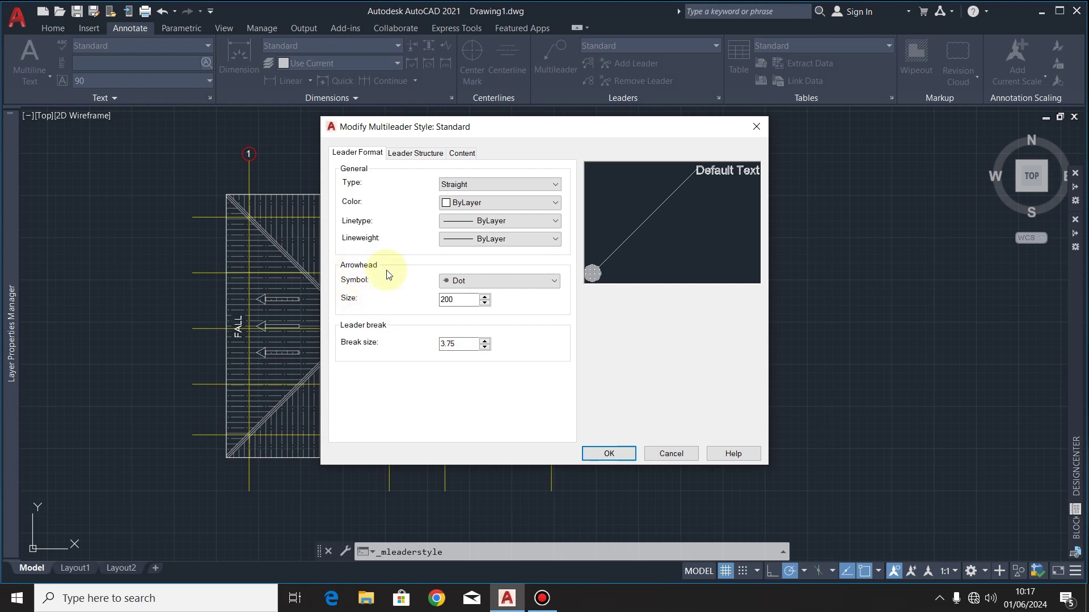
- Review the arrowhead symbols, leader structure settings and text angle options of the Standard multileader style
left_click(553, 282)
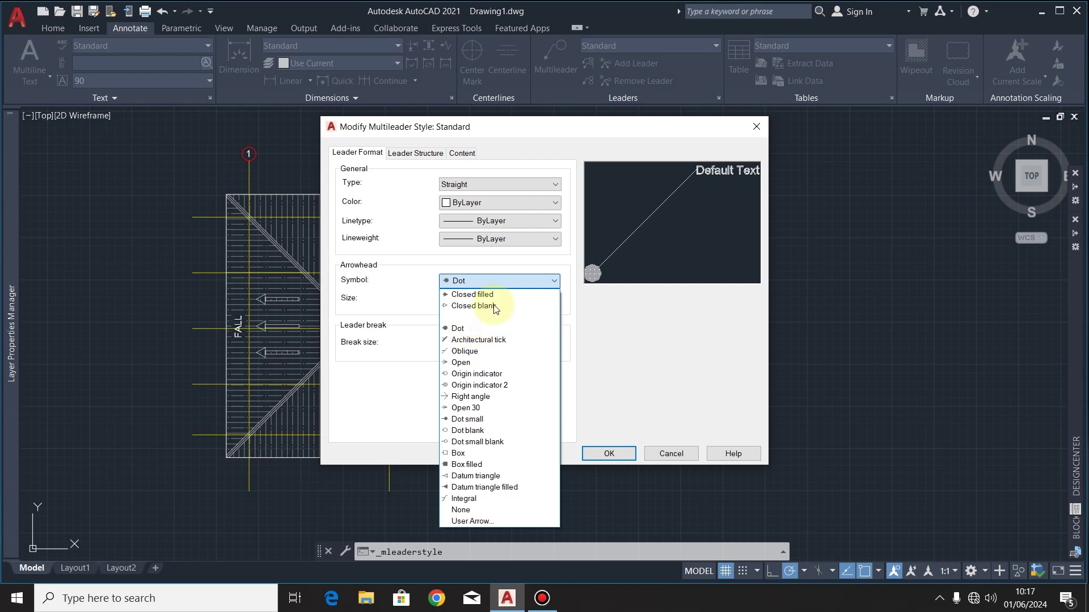
left_click(525, 281)
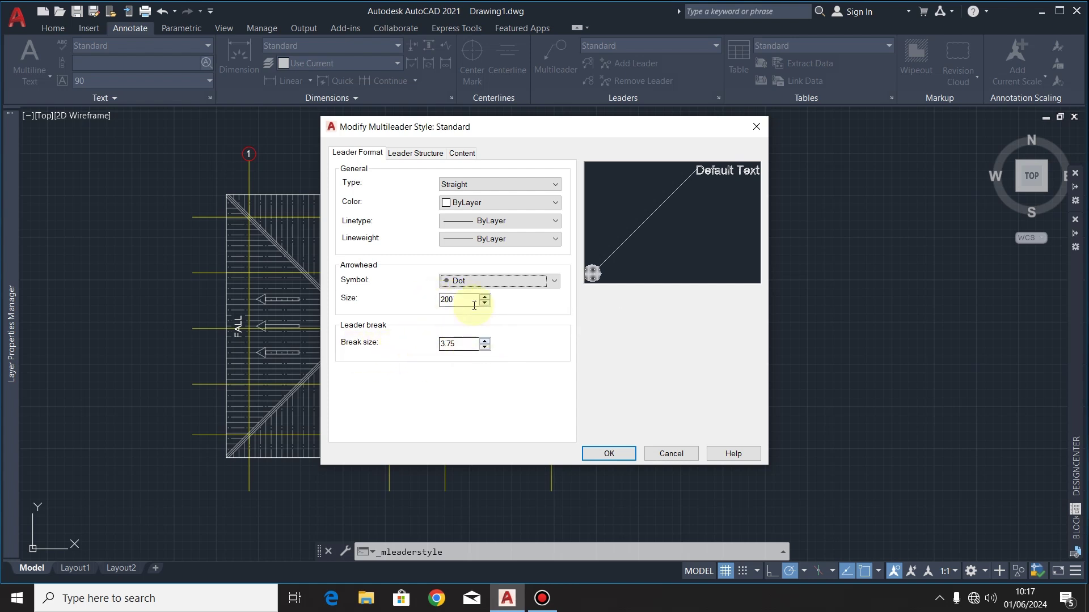
left_click(418, 154)
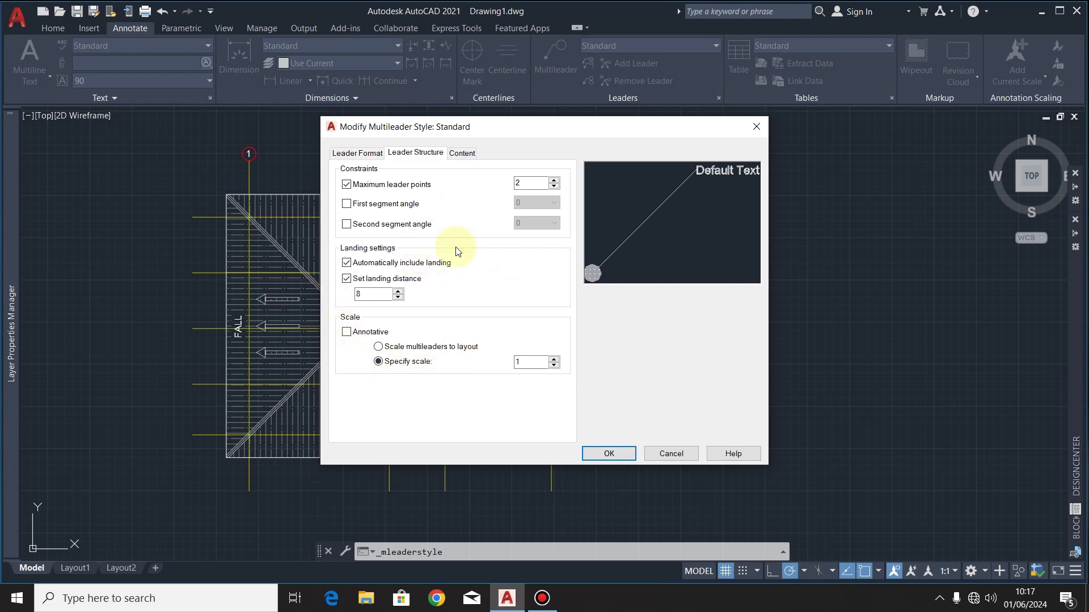
left_click(461, 154)
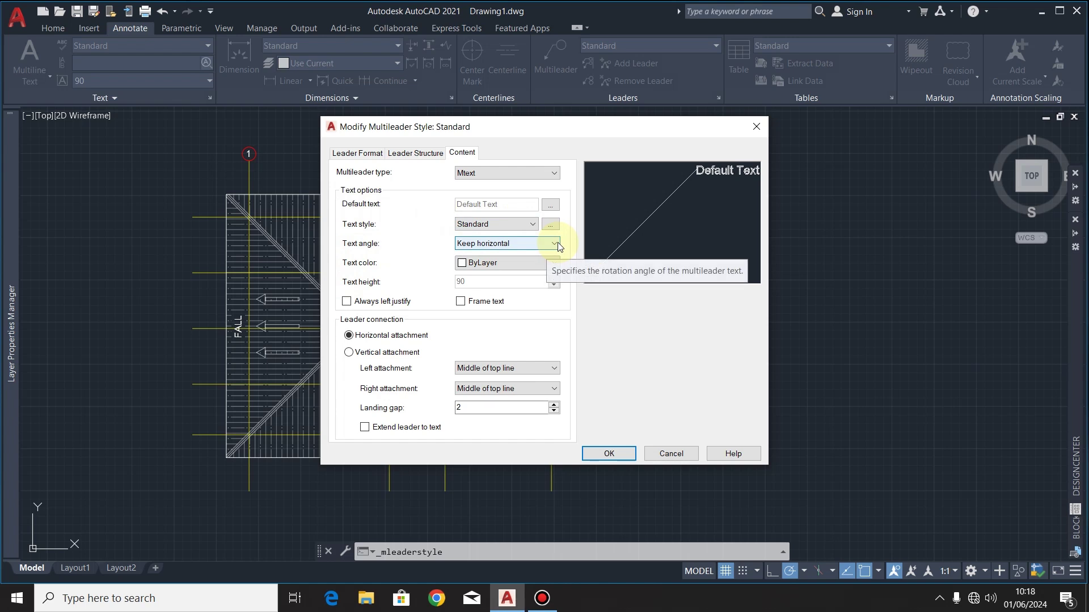
left_click(555, 244)
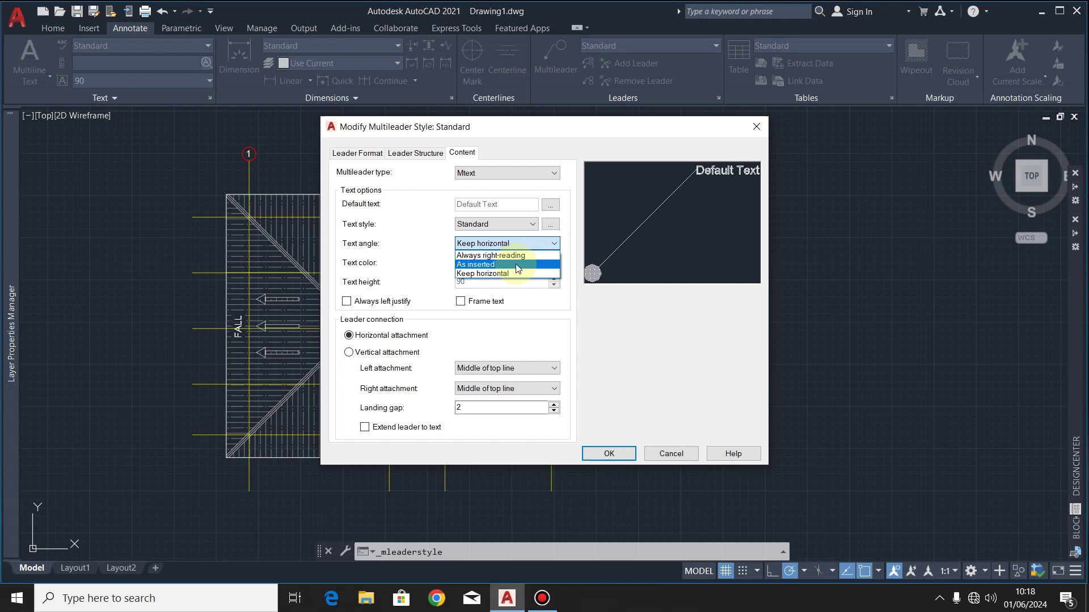
left_click(544, 243)
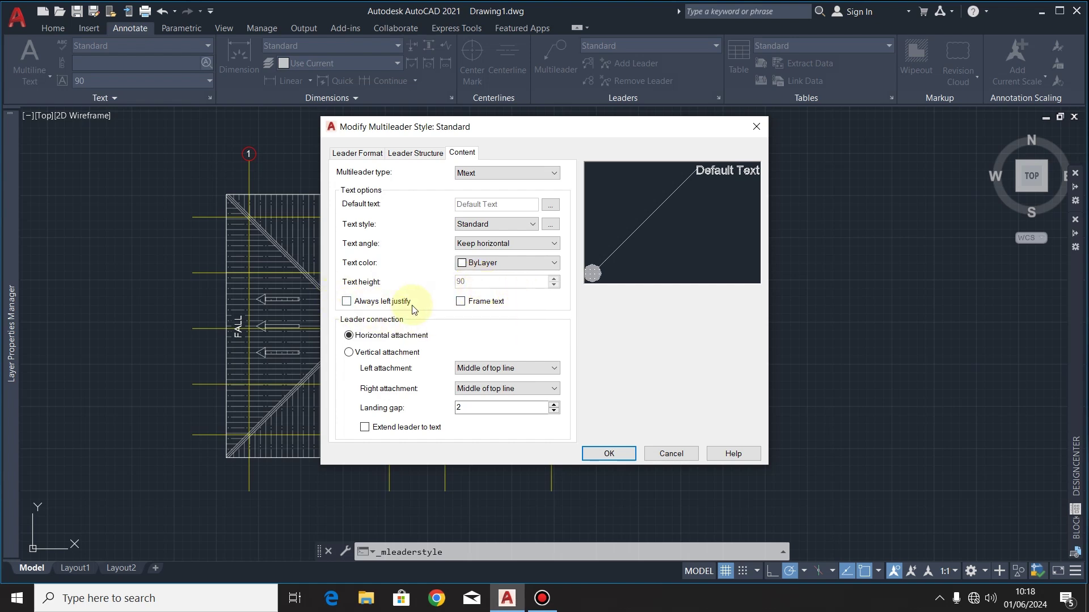
- Try framing the multileader text, turn the frame off again, and close the multileader style settings
left_click(461, 302)
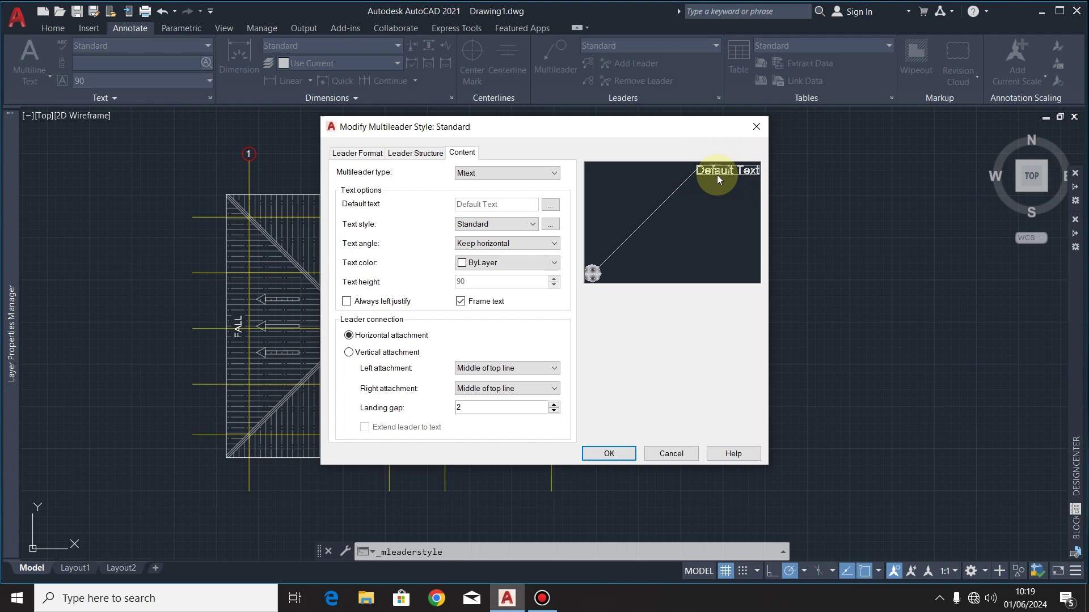
left_click(461, 302)
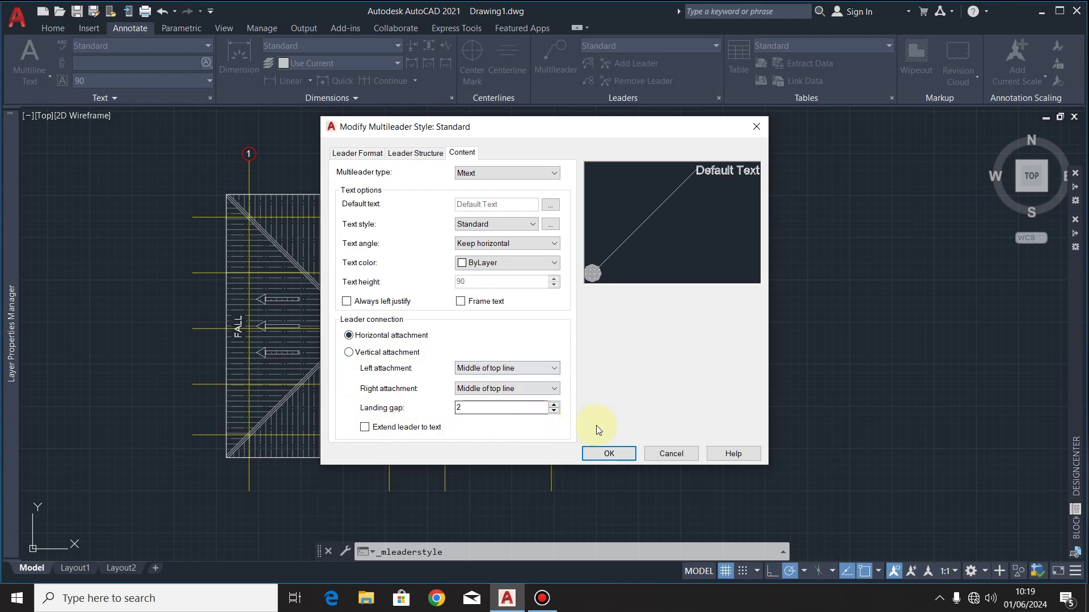
left_click(611, 454)
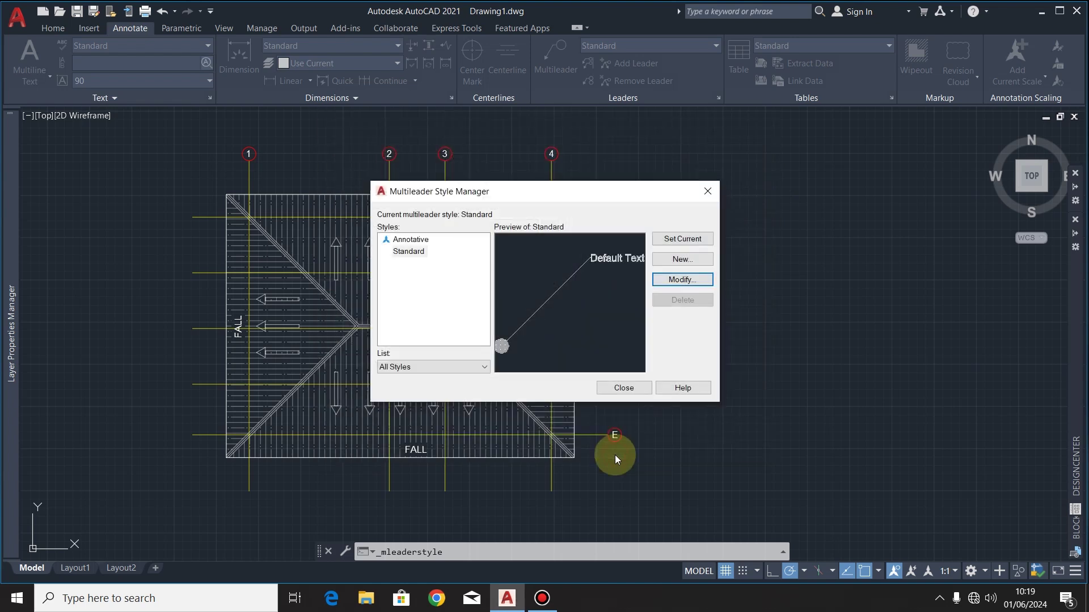
left_click(624, 385)
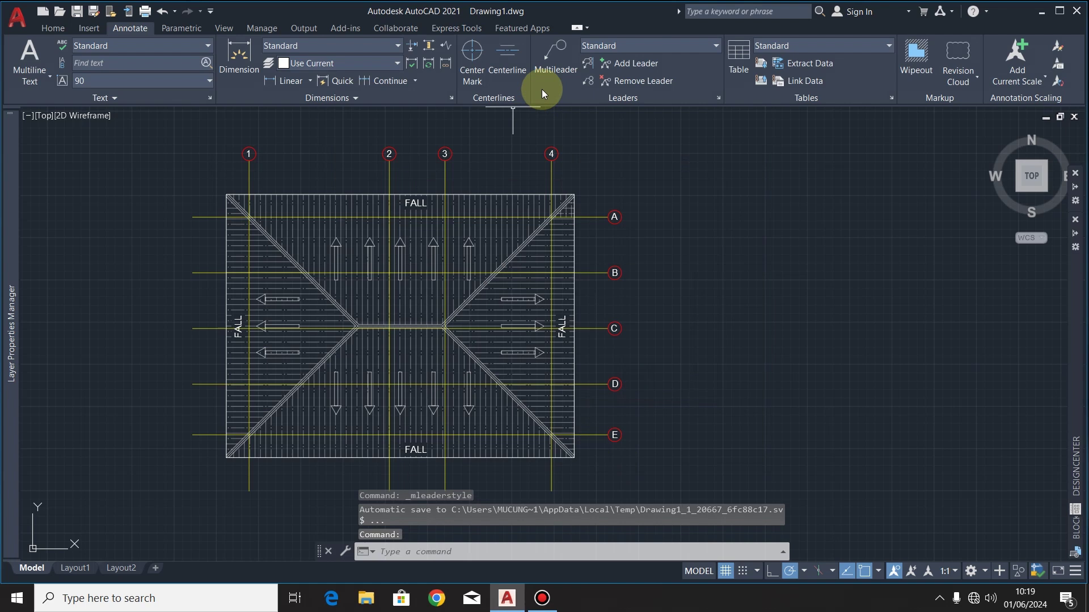
- Add a vertical multileader from the middle of the roof ridge to above the grid bubbles between lines 2 and 3, with the text "Ridge"
left_click(554, 58)
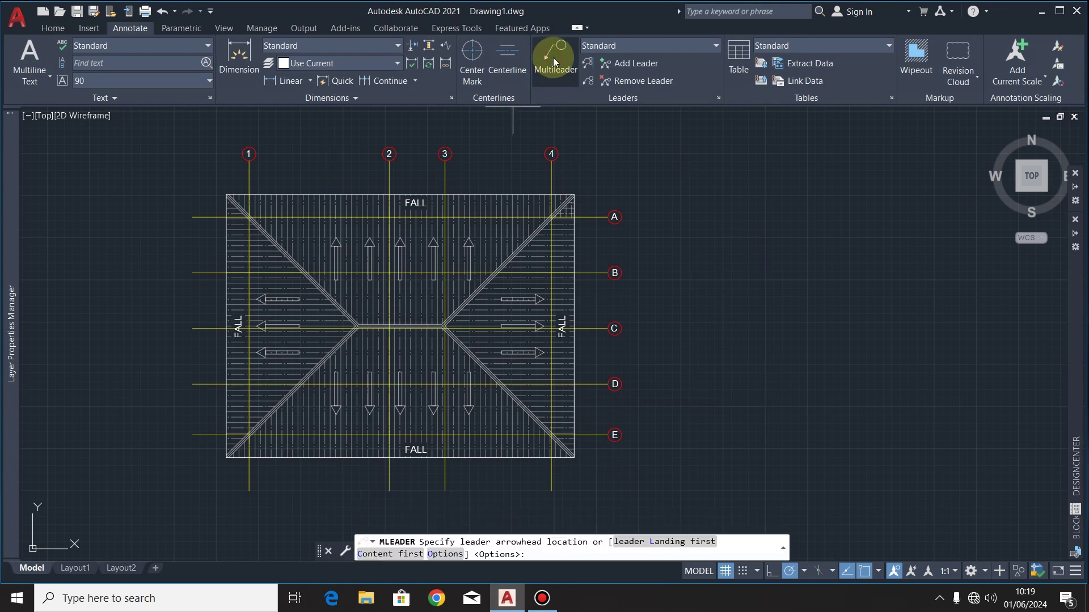
scroll(377, 307, "up", 4)
left_click(434, 346)
scroll(442, 266, "down", 8)
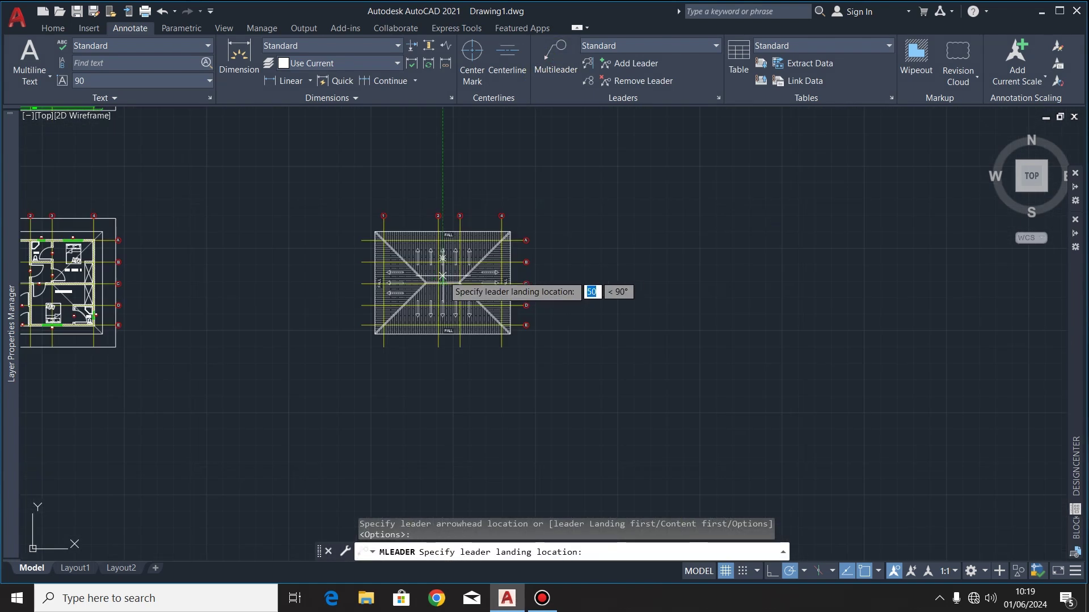
scroll(448, 205, "up", 4)
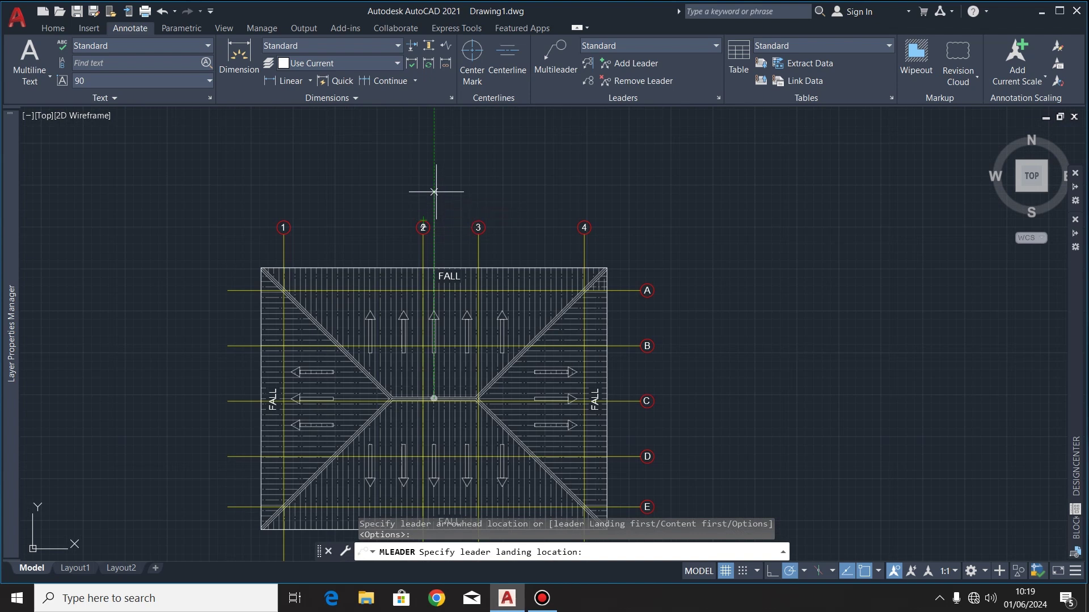
left_click(434, 191)
type("R")
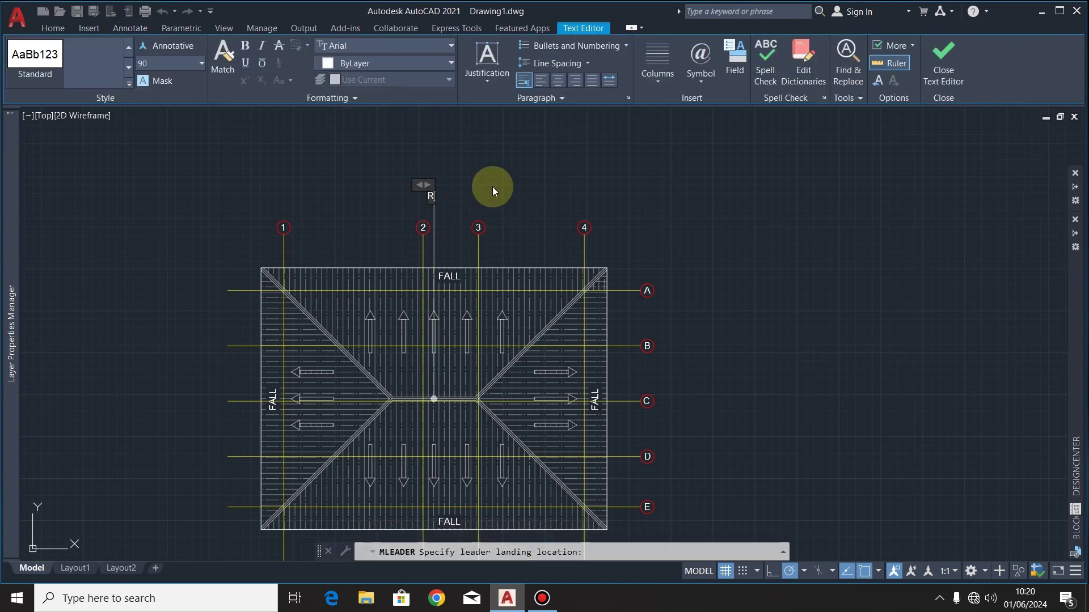
type("idge")
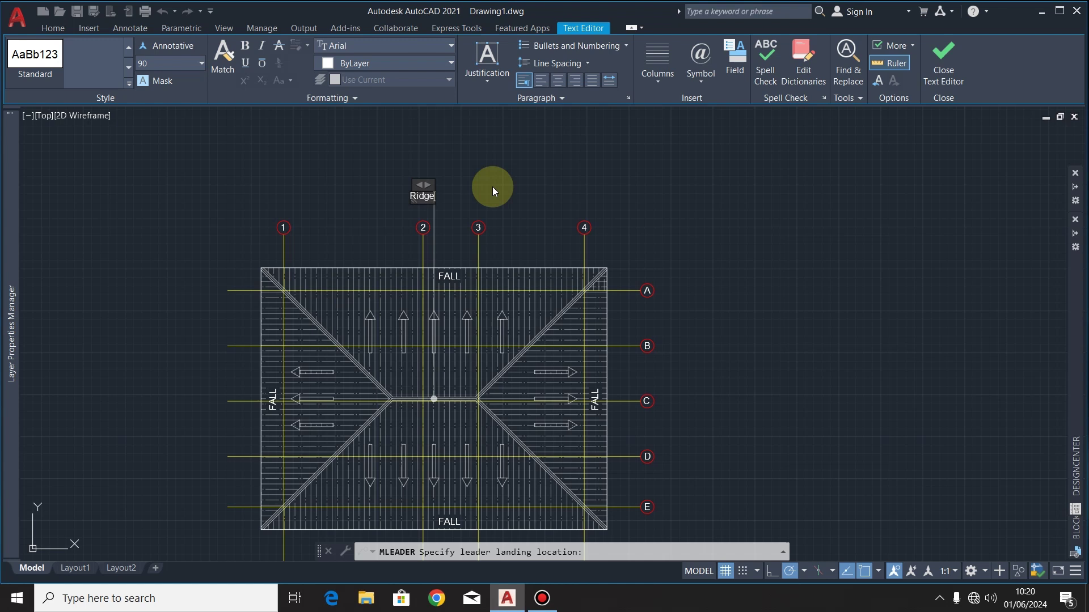
scroll(423, 191, "up", 4)
left_click(359, 238)
- Set the text height of the "Ridge" multileader label to 150
left_click(451, 238)
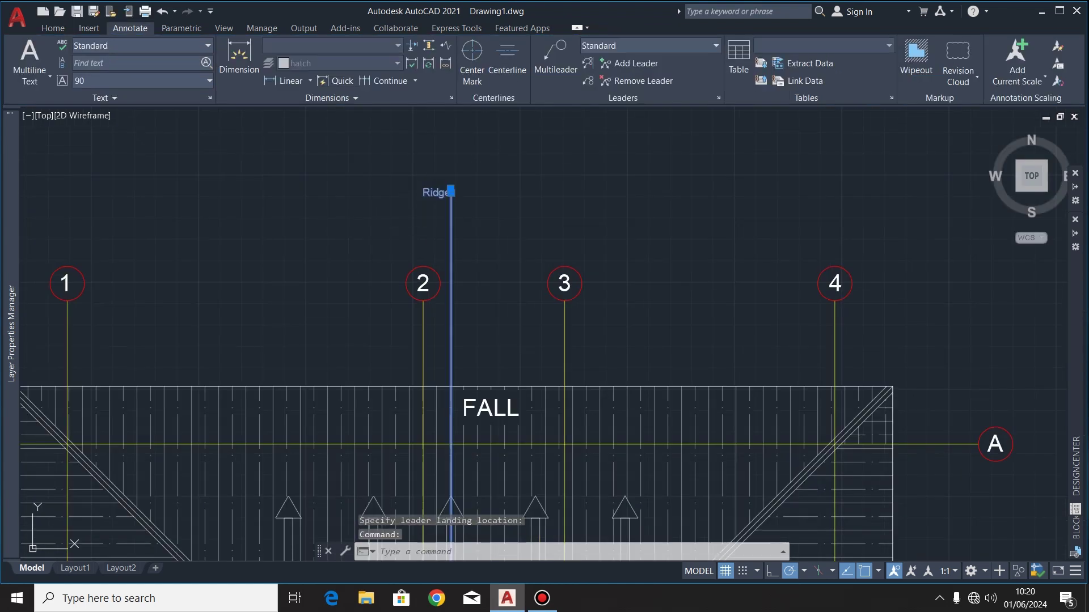
double_click(434, 194)
scroll(433, 195, "up", 3)
left_click_drag(474, 193, 425, 197)
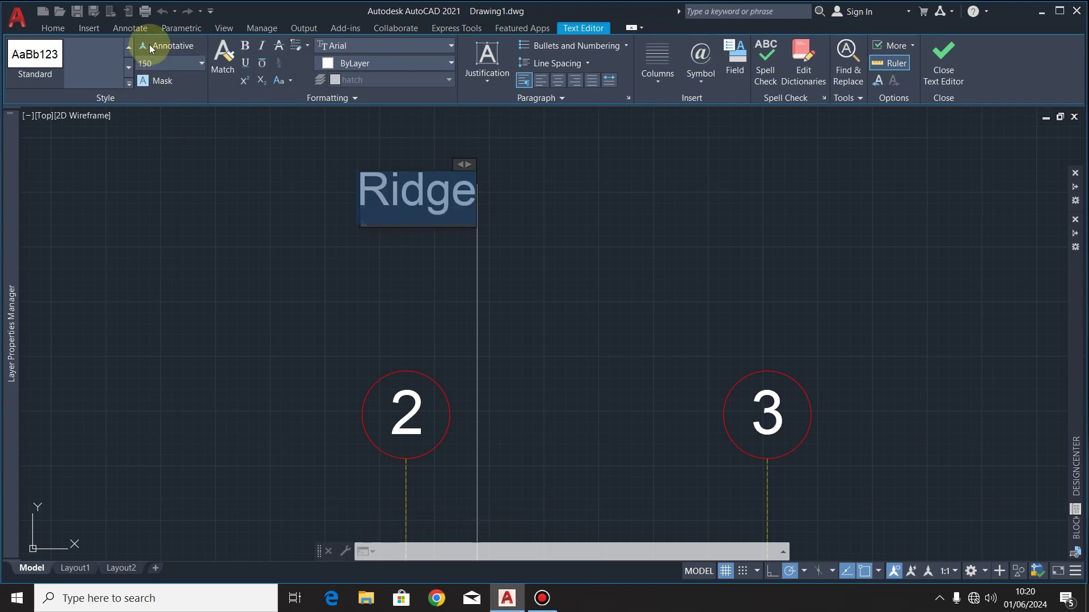
left_click(406, 347)
- Stretch the "Ridge" leader so a horizontal landing runs from the vertical line to the label on its left
left_click(477, 186)
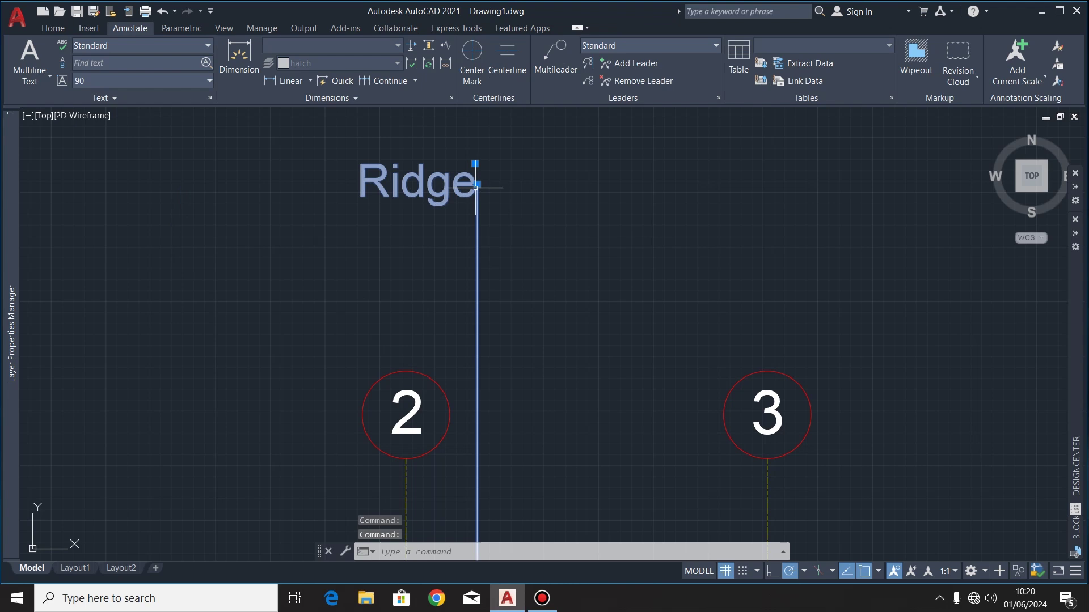
scroll(477, 186, "up", 6)
left_click(470, 165)
scroll(469, 165, "down", 8)
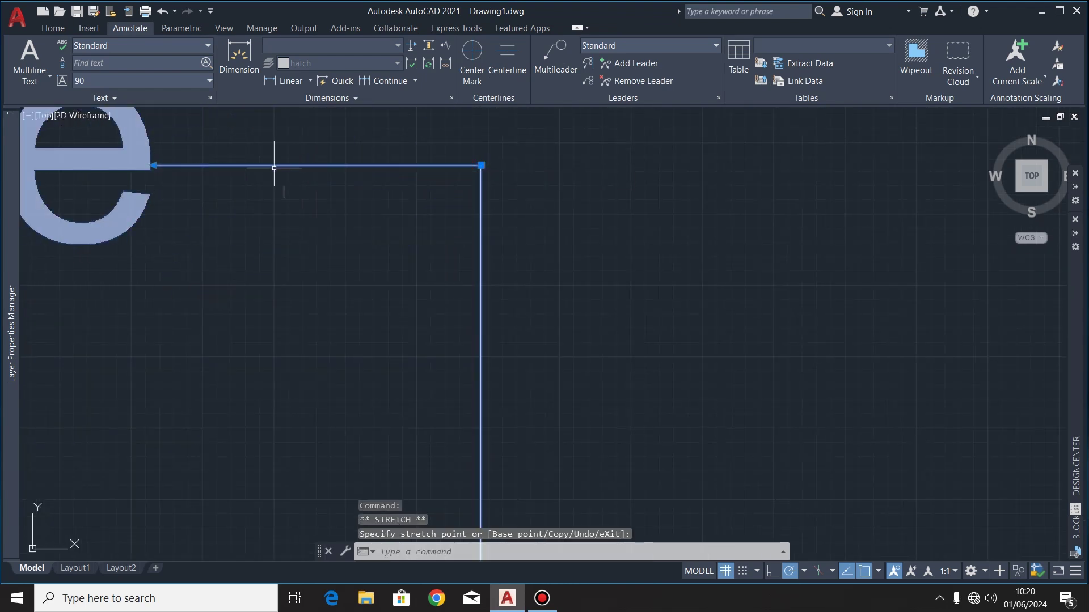
scroll(638, 255, "up", 3)
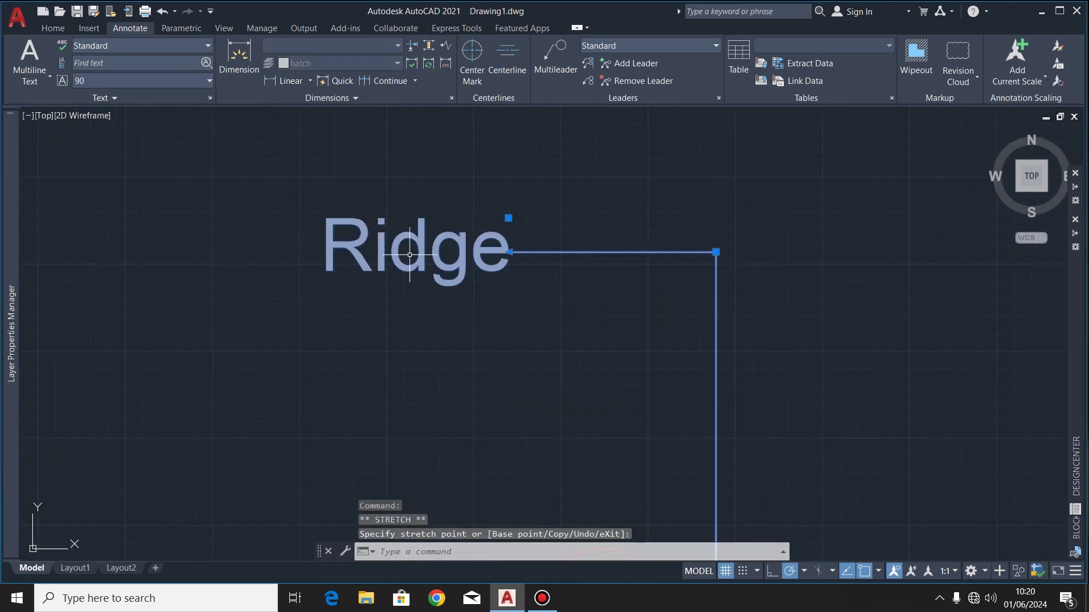
scroll(448, 239, "down", 7)
scroll(454, 200, "up", 2)
key("Escape")
key("Escape")
scroll(465, 147, "down", 2)
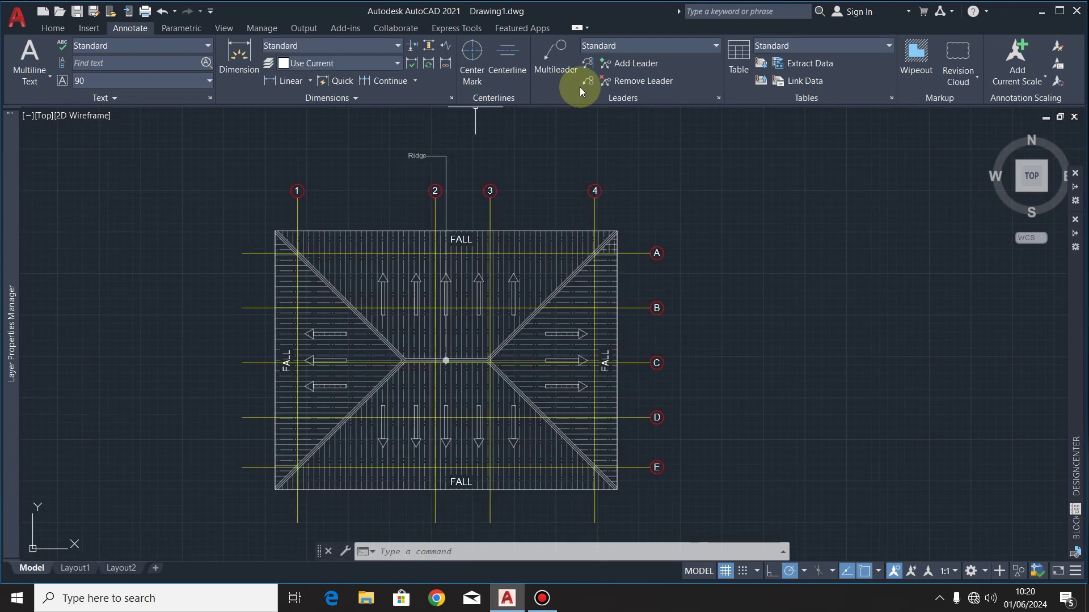
- Add a horizontal multileader from the north slope past grid bubbles A and B, reading "Iron sheet of pitch at 300 on timberstructure to structural E ngineer's Details"
left_click(554, 57)
scroll(529, 438, "up", 2)
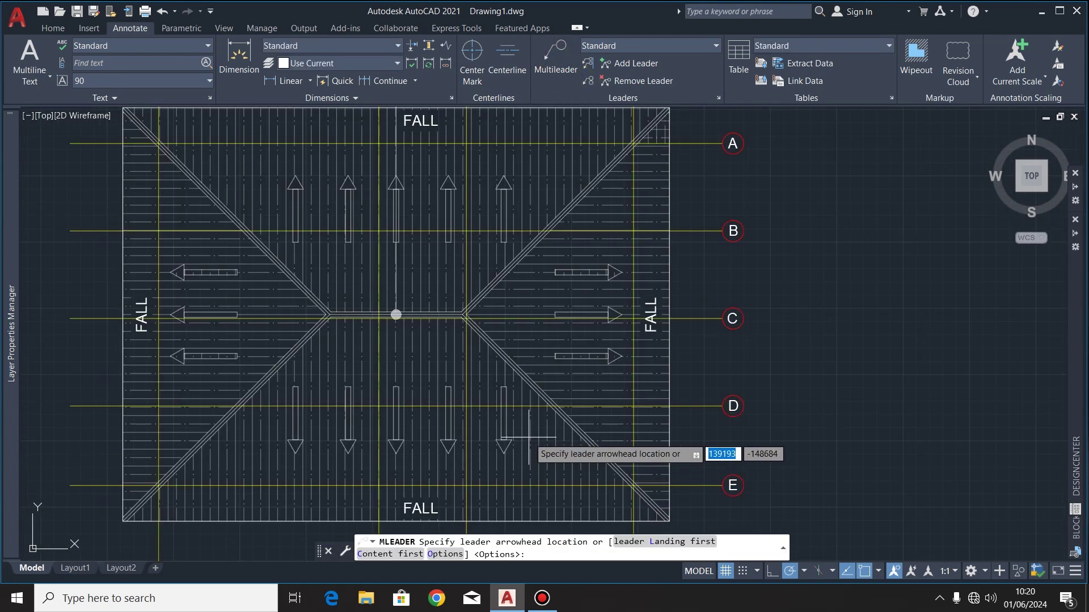
scroll(529, 438, "down", 2)
left_click(556, 265)
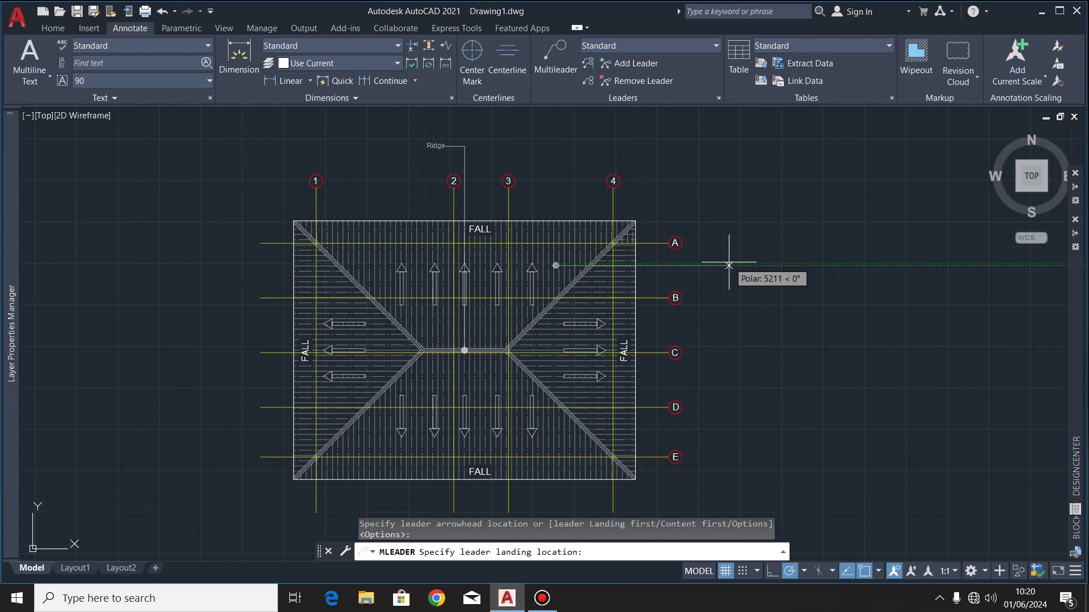
left_click(703, 264)
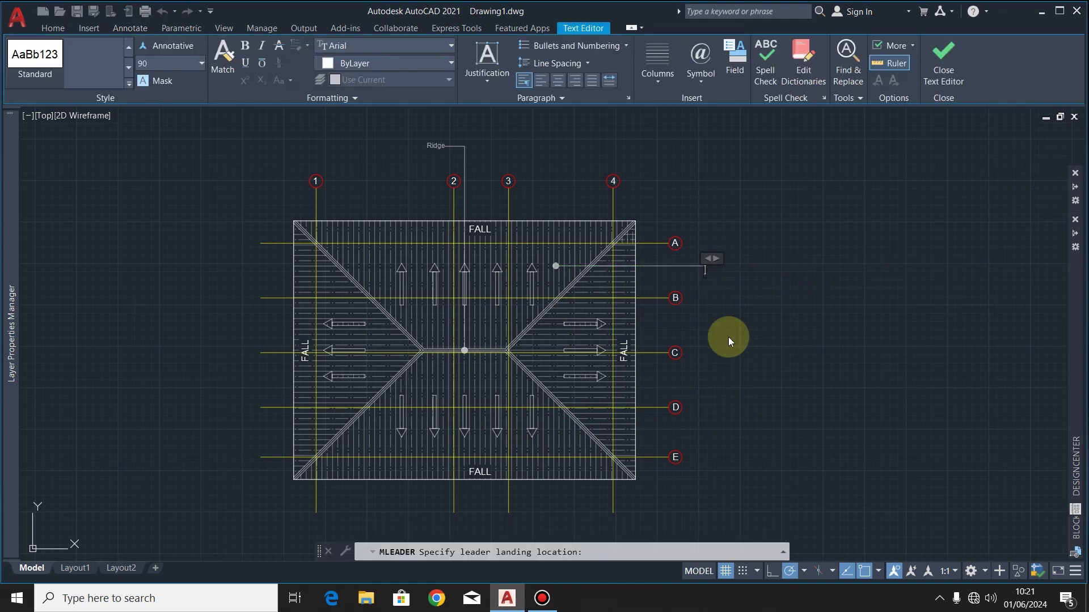
type("Iron sheet of")
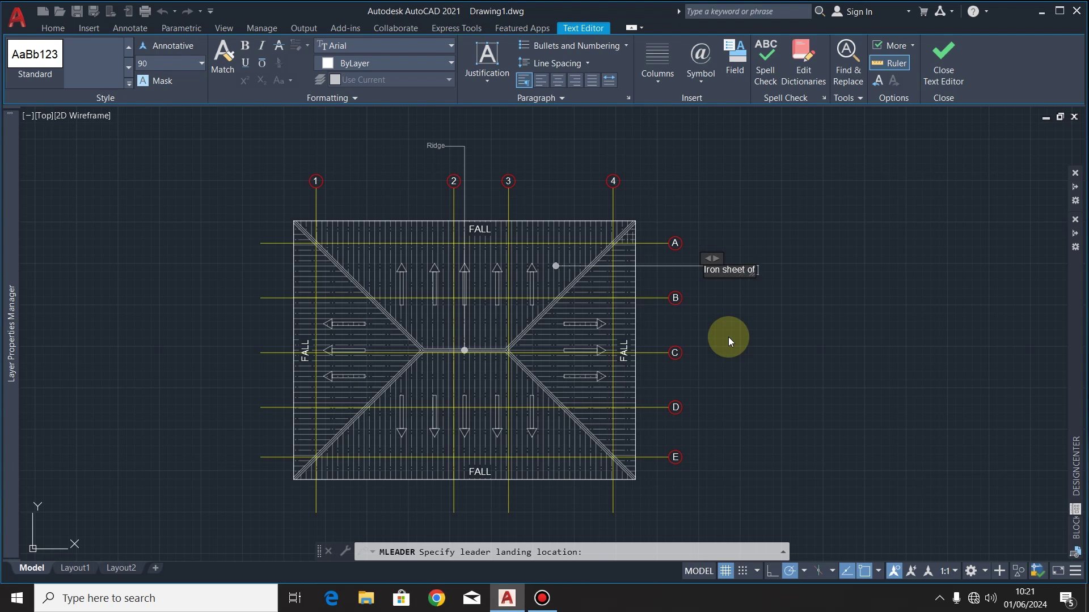
type(" pitch at 30")
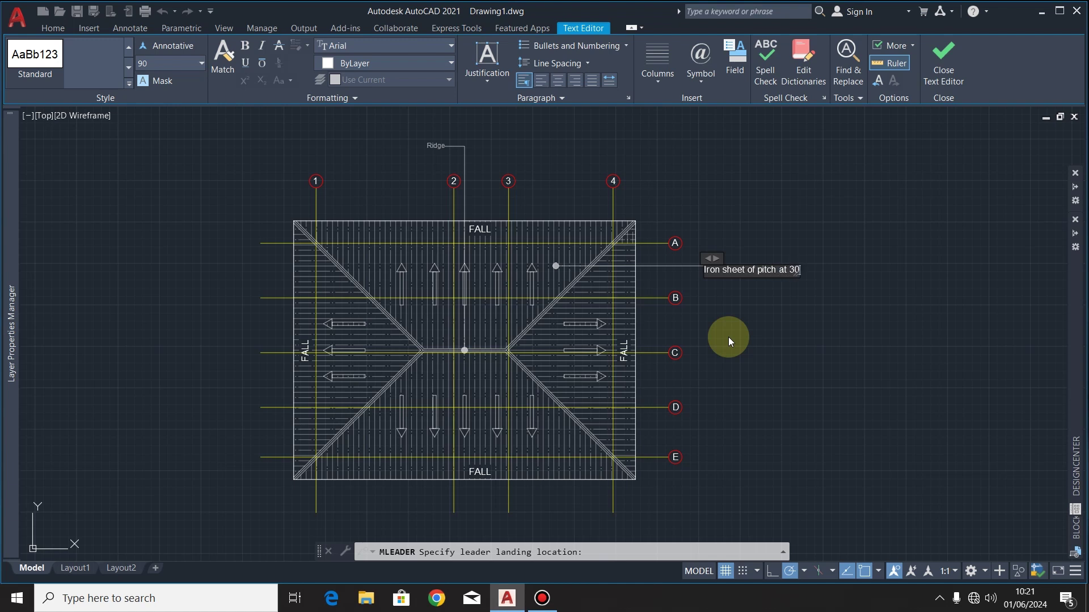
type("0 on timberstru")
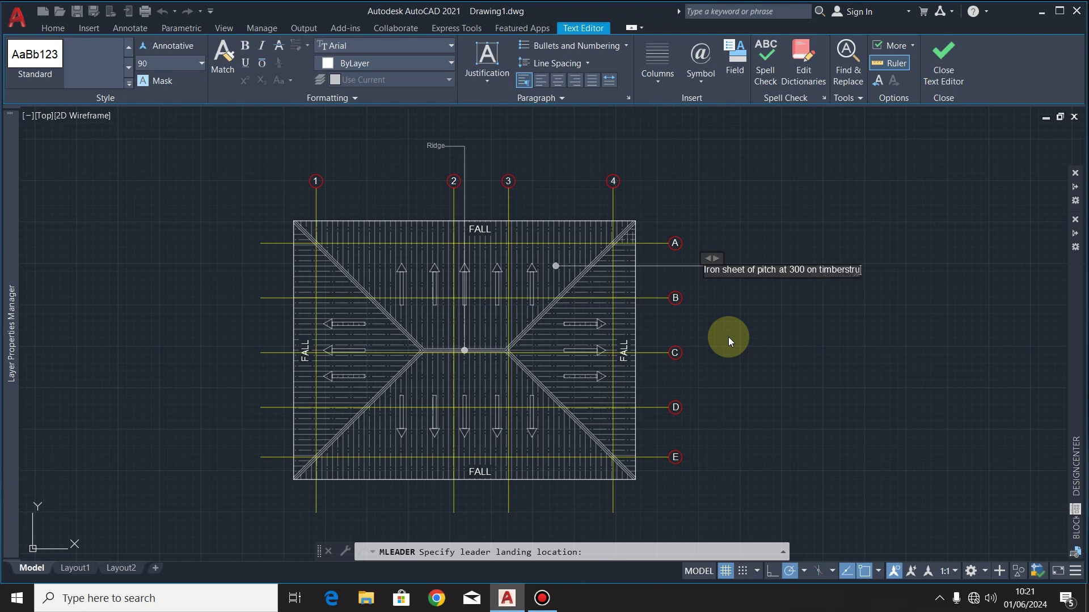
type("cture to structural E ngineer's Details")
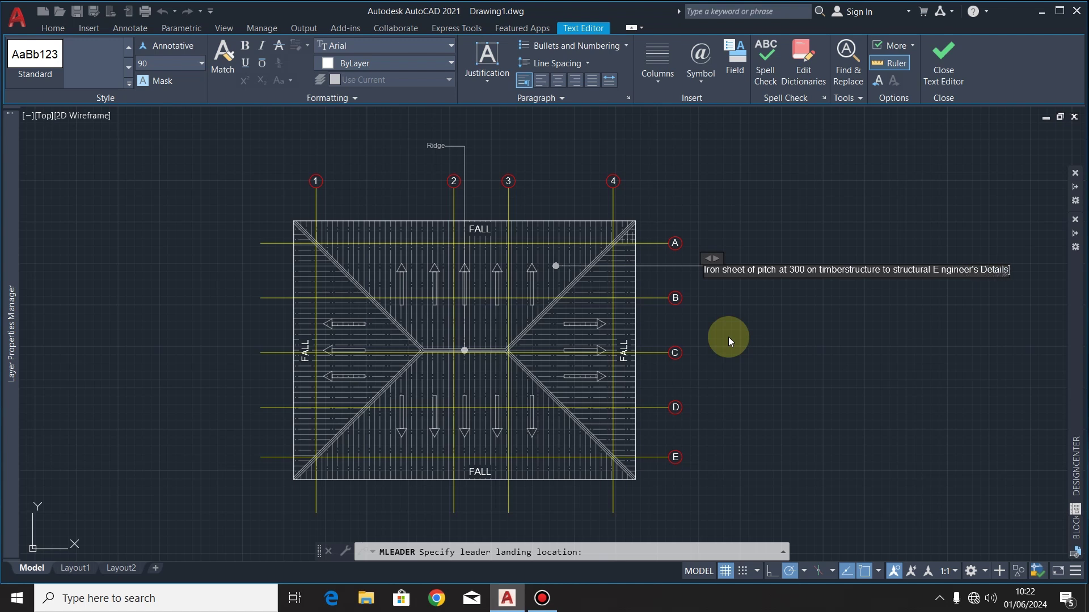
- Narrow the iron sheet note's text box to wrap onto three lines, and superscript the last 0 of 300
scroll(728, 337, "up", 2)
mouse_move(937, 268)
left_mouse_down()
mouse_move(932, 253)
mouse_move(684, 302)
left_mouse_up()
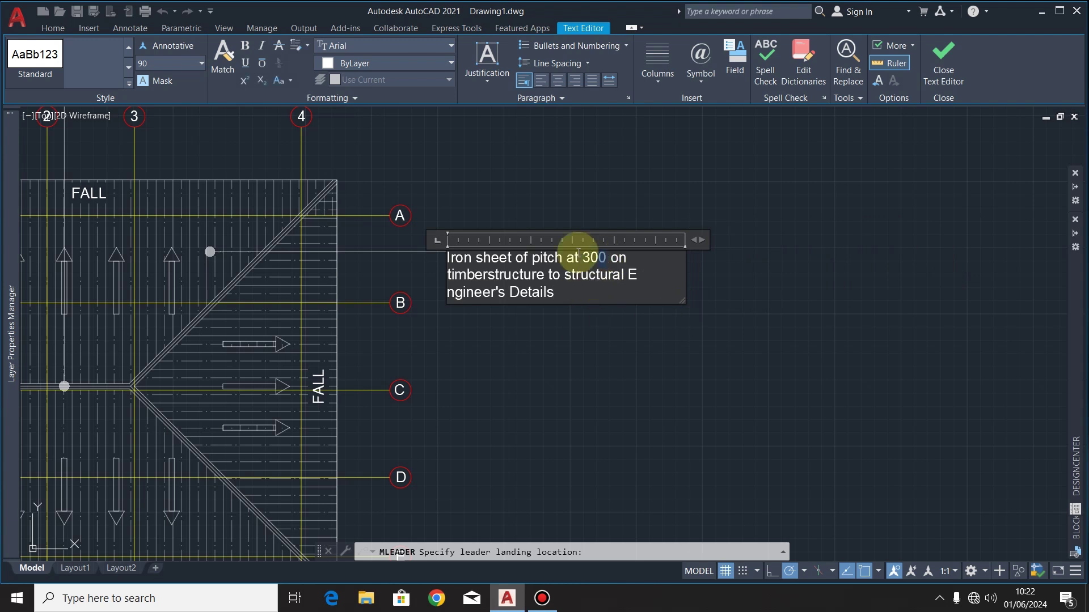
left_click(245, 80)
left_click(599, 299)
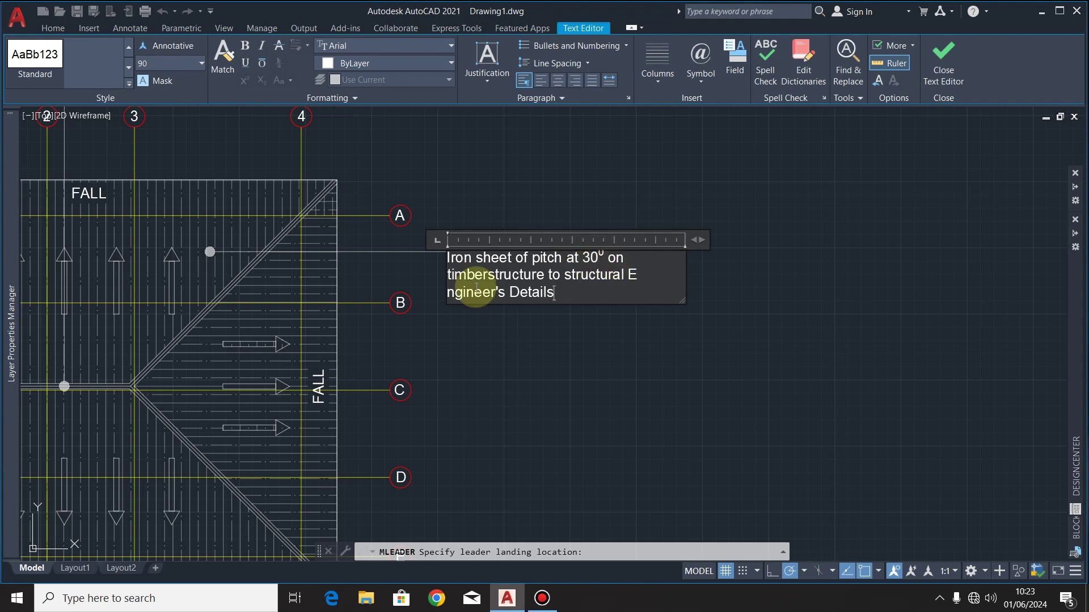
- Insert "angle" after "pitch", capitalise "Structural", and set the whole note to text height 150 in a slightly wider text box
left_click(568, 258)
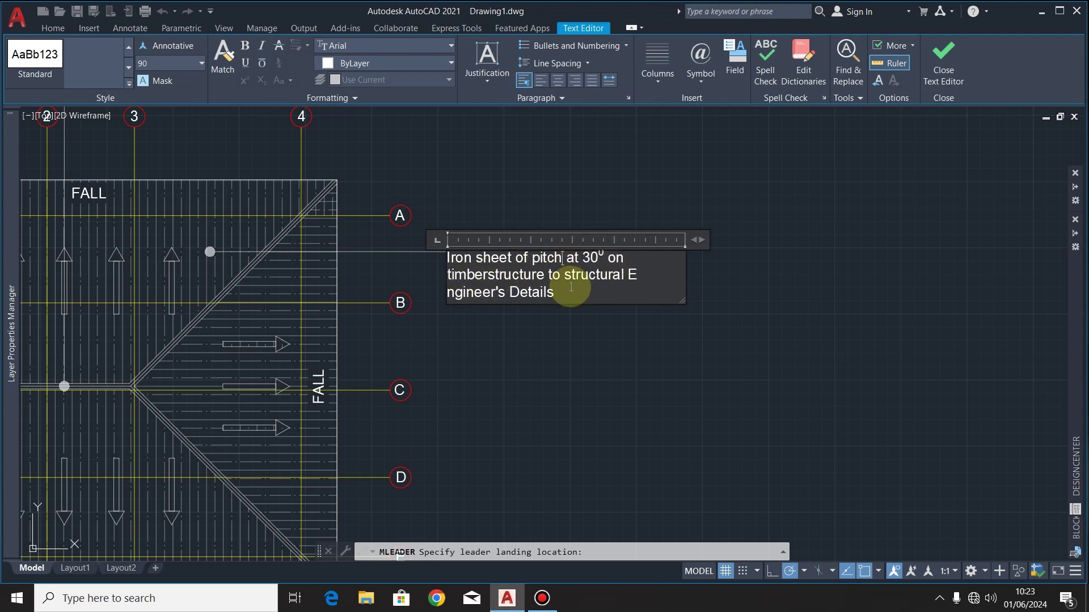
type("an gle a")
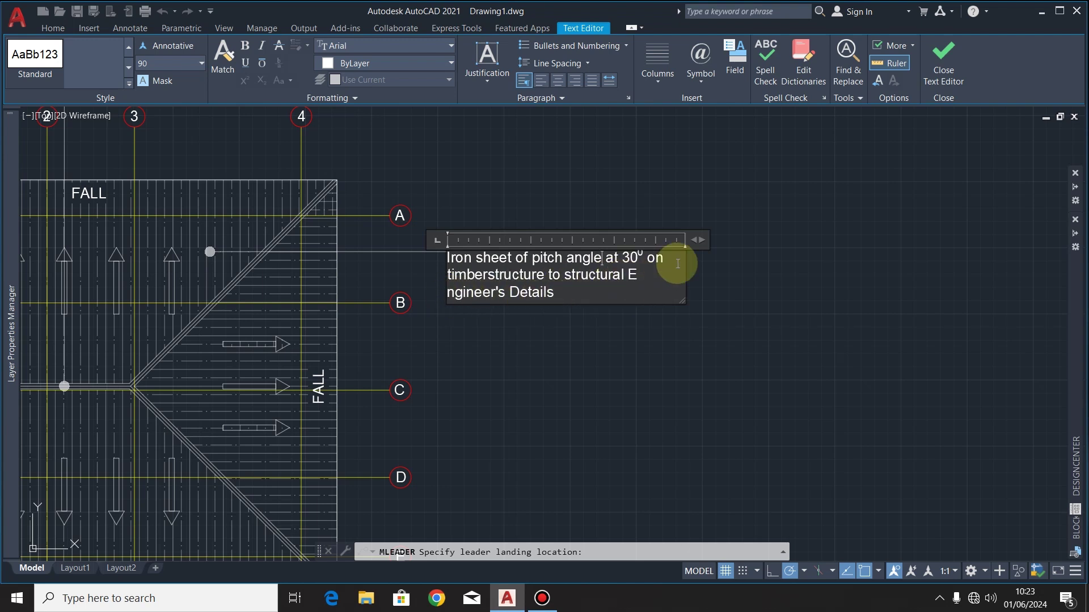
key("ctrl+a")
left_click(159, 63)
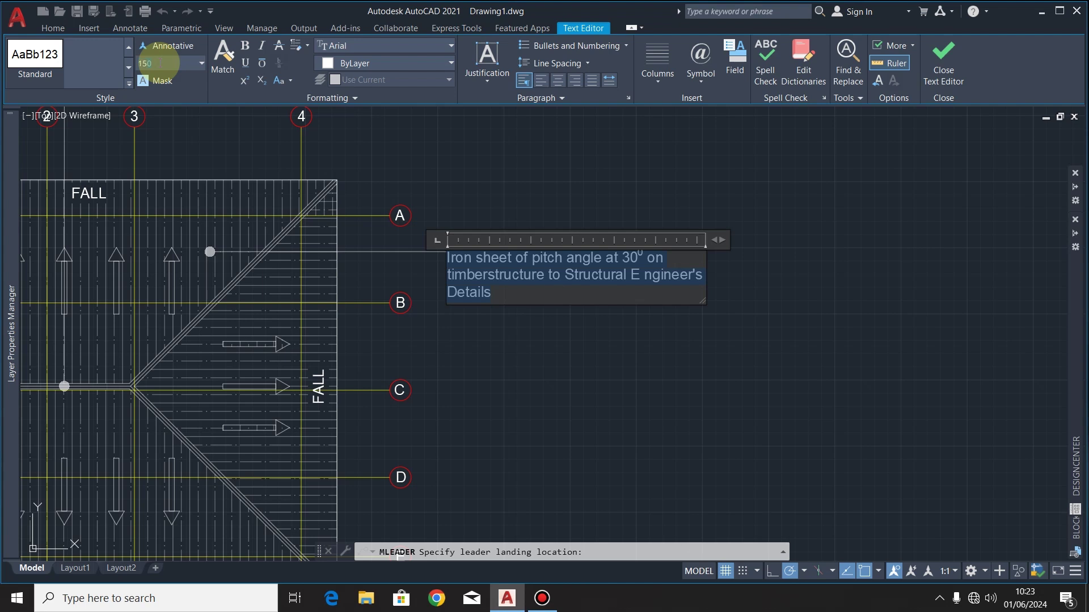
key("Return")
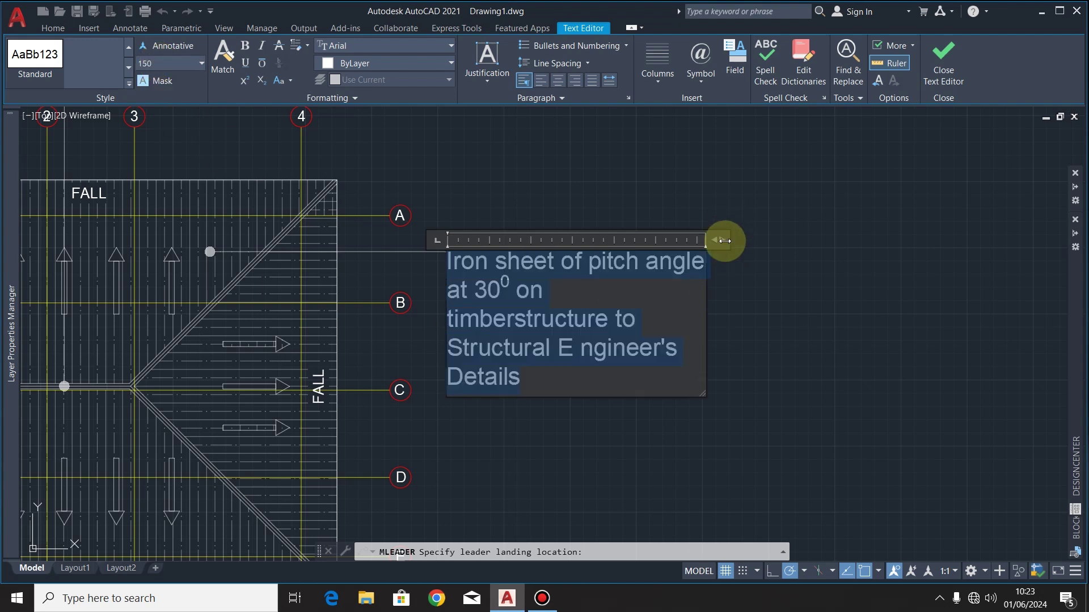
left_click_drag(721, 241, 756, 239)
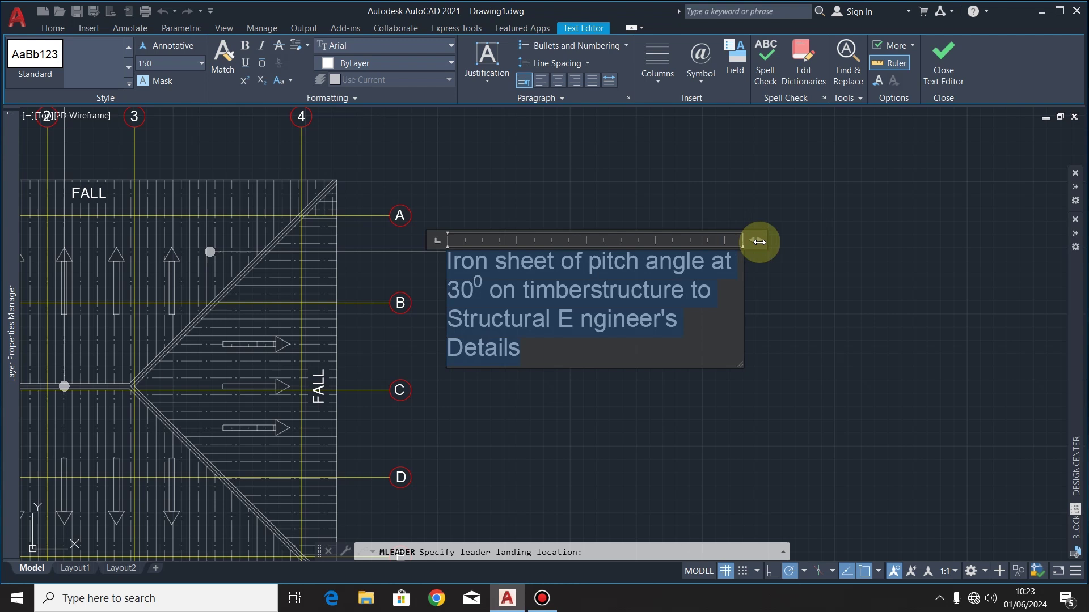
left_click(783, 305)
- Copy the iron sheet multileader by its arrowhead to the south slope, just below the left end of the ridge
scroll(700, 242, "down", 5)
scroll(700, 243, "up", 2)
left_click(675, 250)
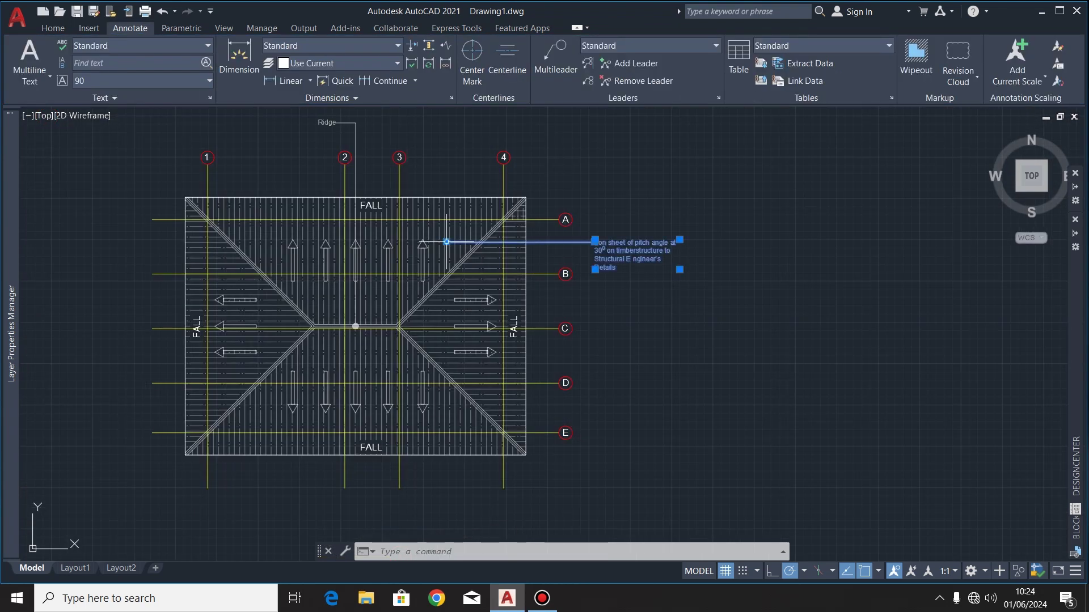
left_click(52, 28)
left_click(186, 63)
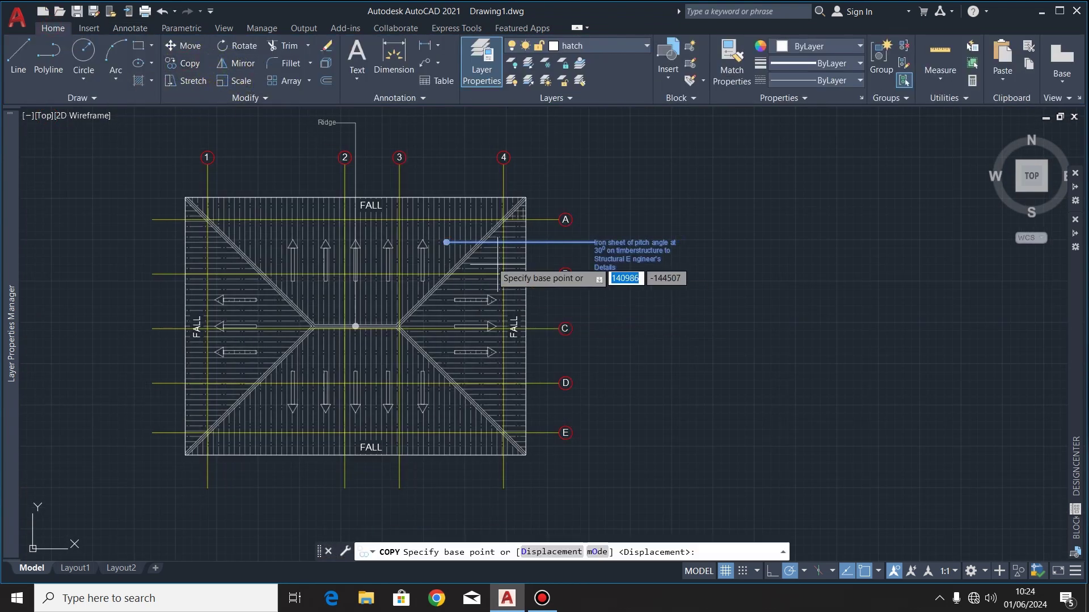
left_click(446, 243)
scroll(601, 272, "down", 4)
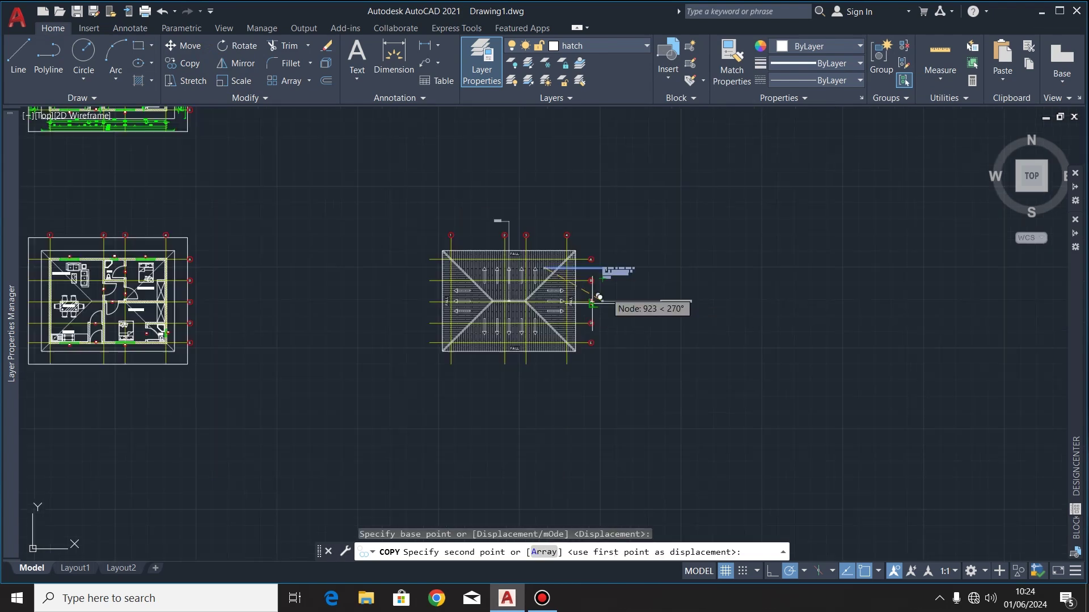
scroll(493, 307, "up", 6)
left_click(499, 296)
key("Escape")
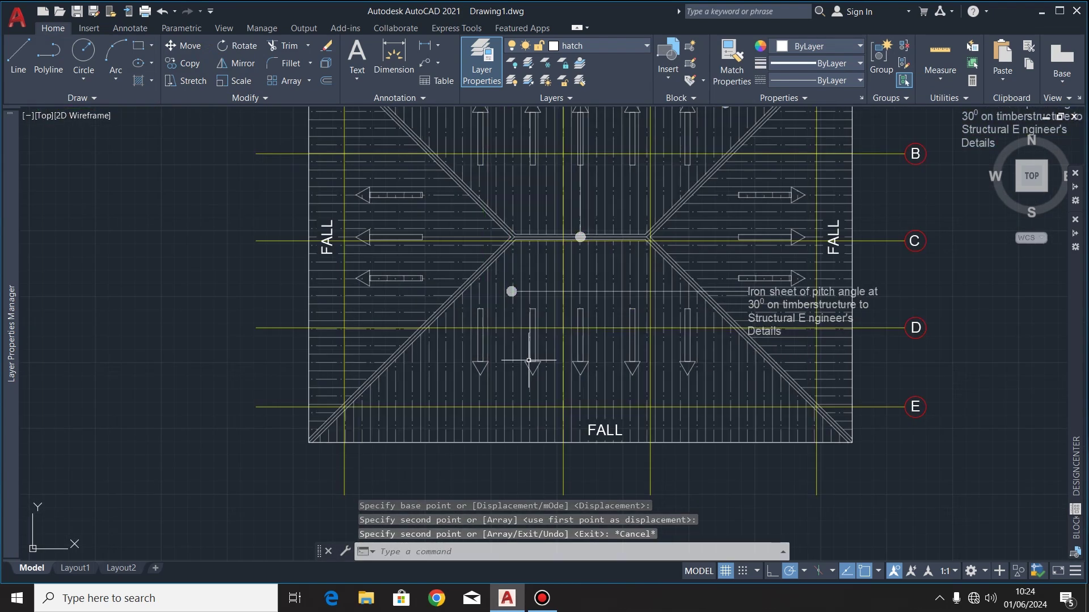
- Stretch the copied multileader's landing about 12227 horizontally at 180° so its note sits outside the roof's left edge
left_click(511, 291)
scroll(766, 292, "up", 5)
scroll(782, 291, "up", 6)
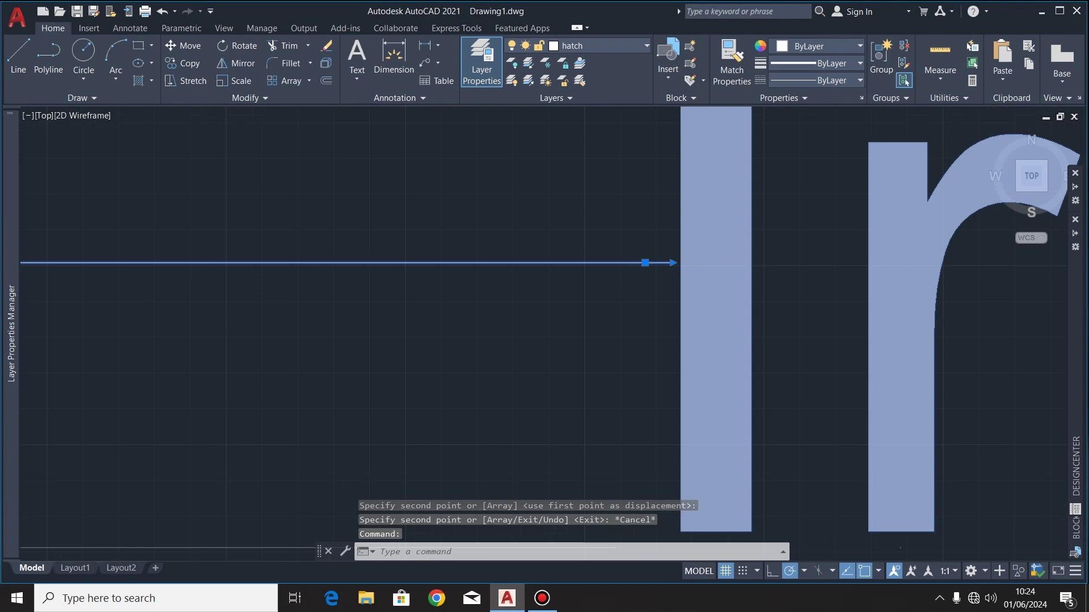
scroll(749, 275, "down", 10)
scroll(742, 278, "down", 4)
scroll(737, 280, "up", 2)
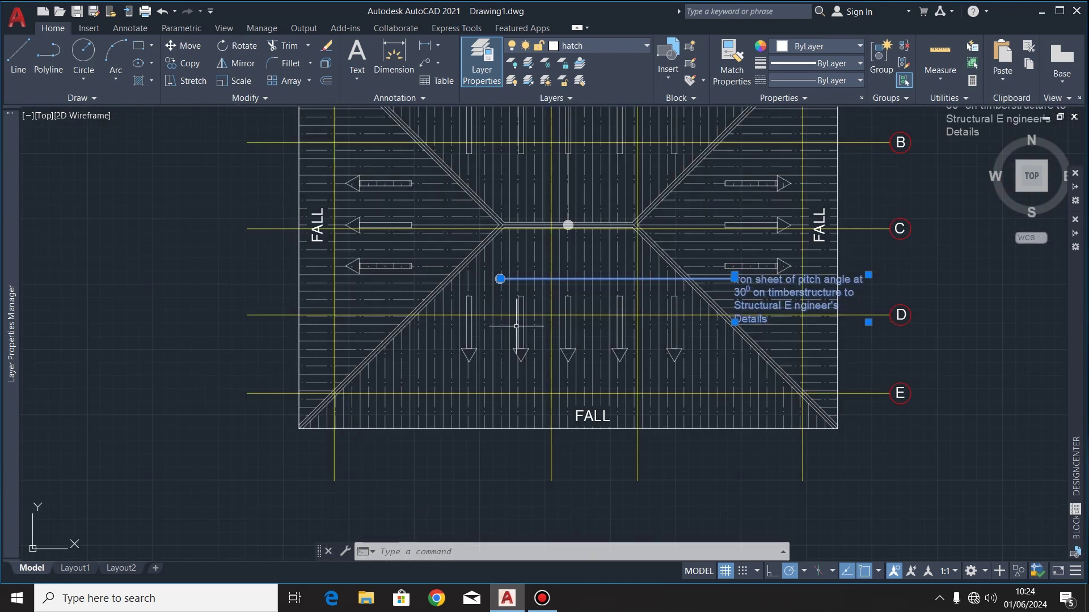
scroll(732, 280, "up", 8)
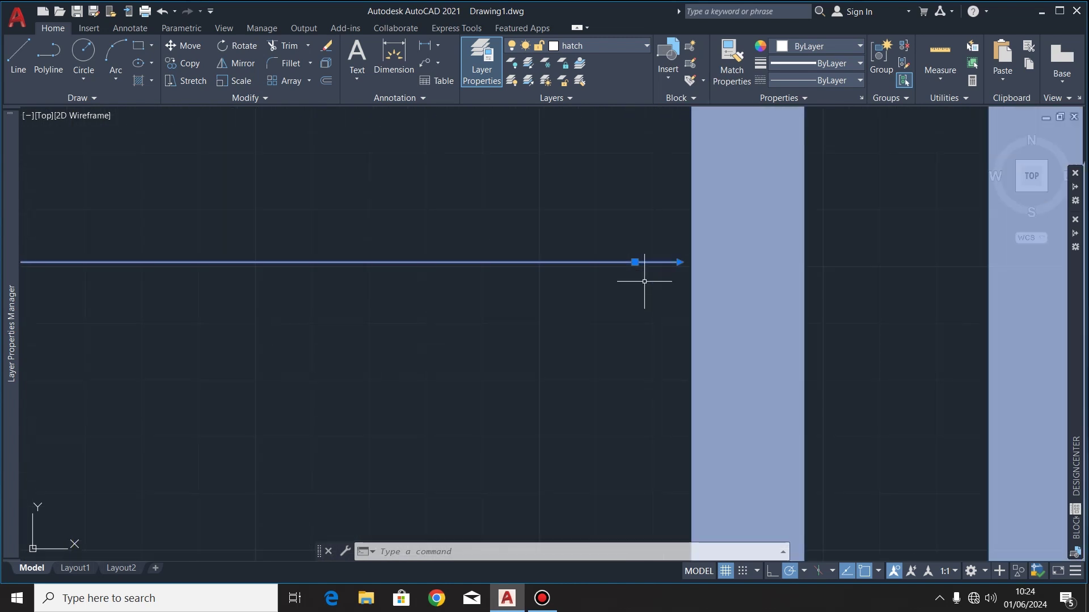
mouse_move(635, 263)
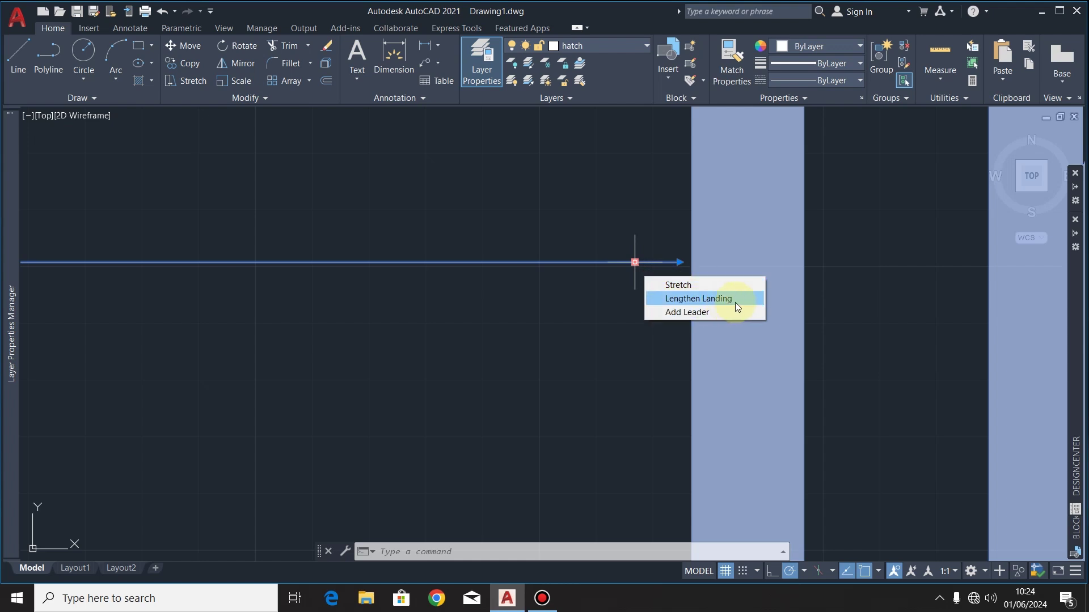
left_click(670, 285)
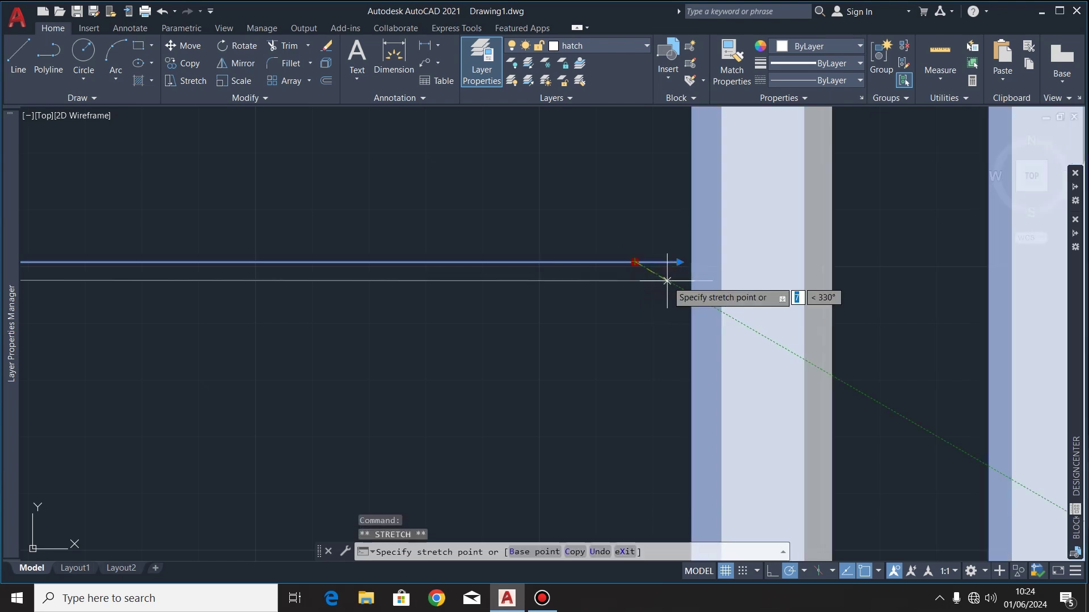
scroll(754, 307, "down", 5)
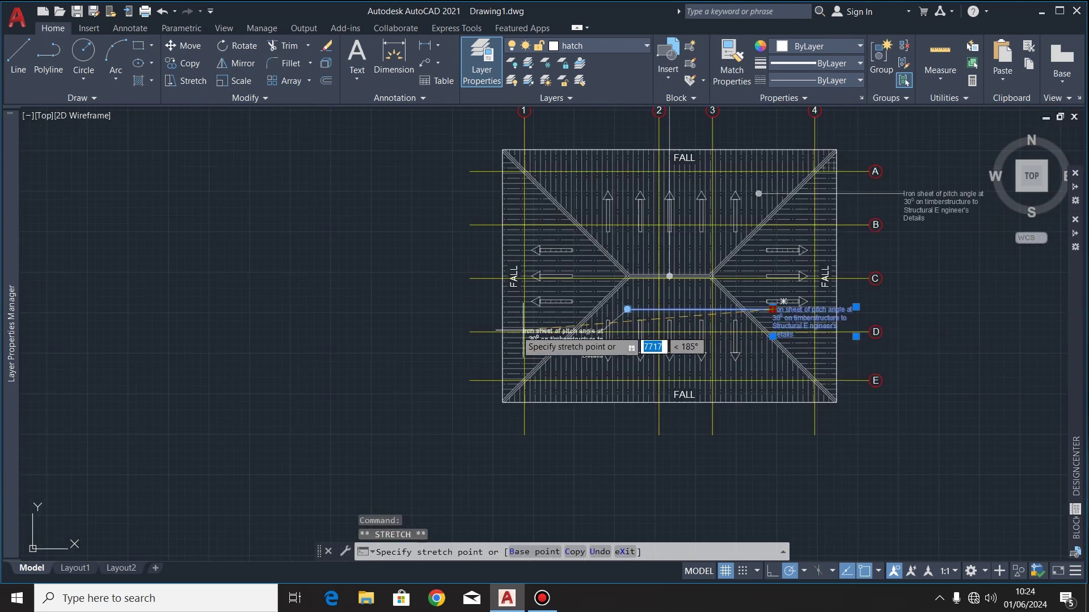
scroll(450, 308, "up", 4)
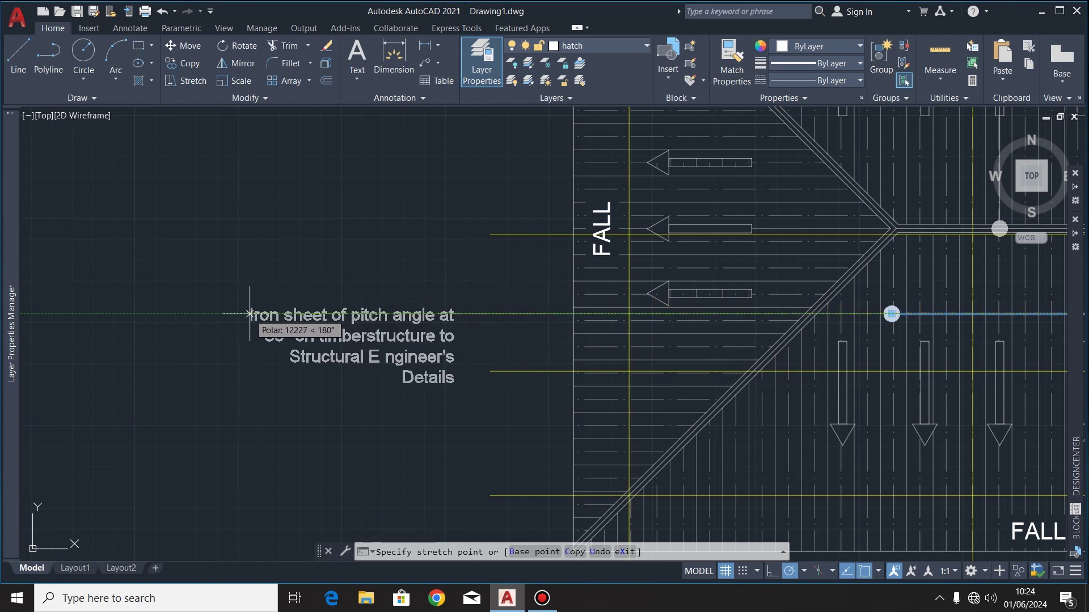
left_click(250, 314)
scroll(249, 314, "down", 3)
left_click(227, 366)
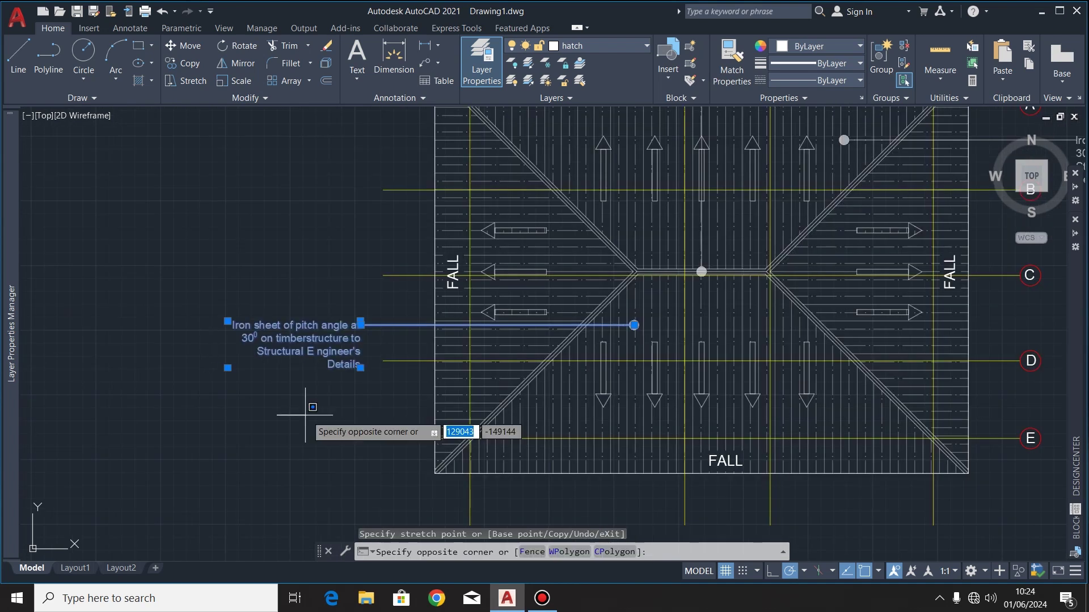
key("Escape")
- Move the Ridge multileader and both iron sheet multileaders to the text layer
scroll(295, 359, "down", 2)
scroll(289, 349, "up", 2)
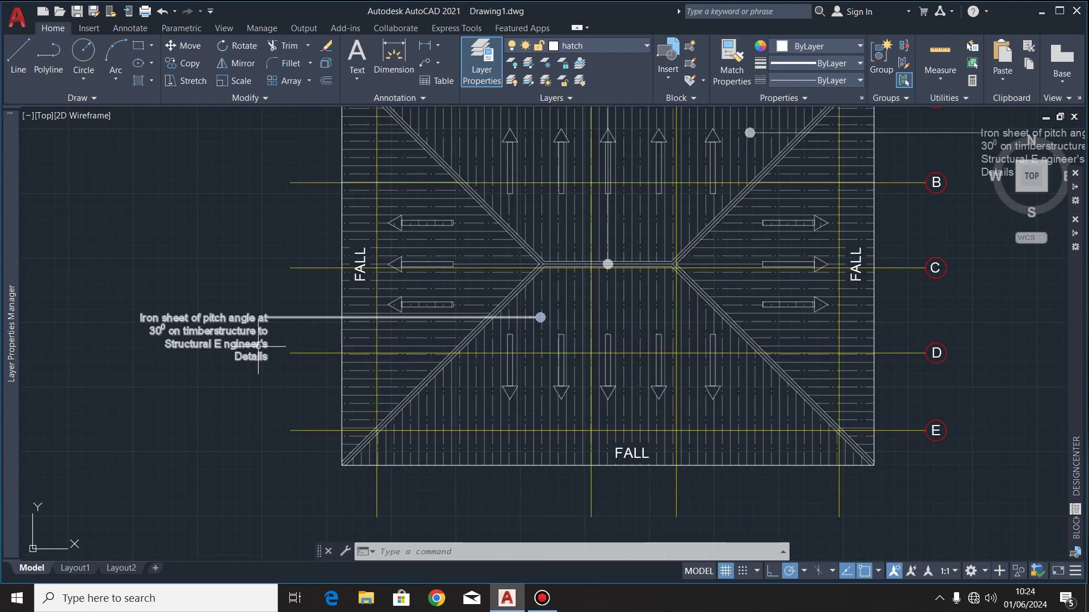
scroll(281, 361, "down", 2)
scroll(498, 486, "down", 2)
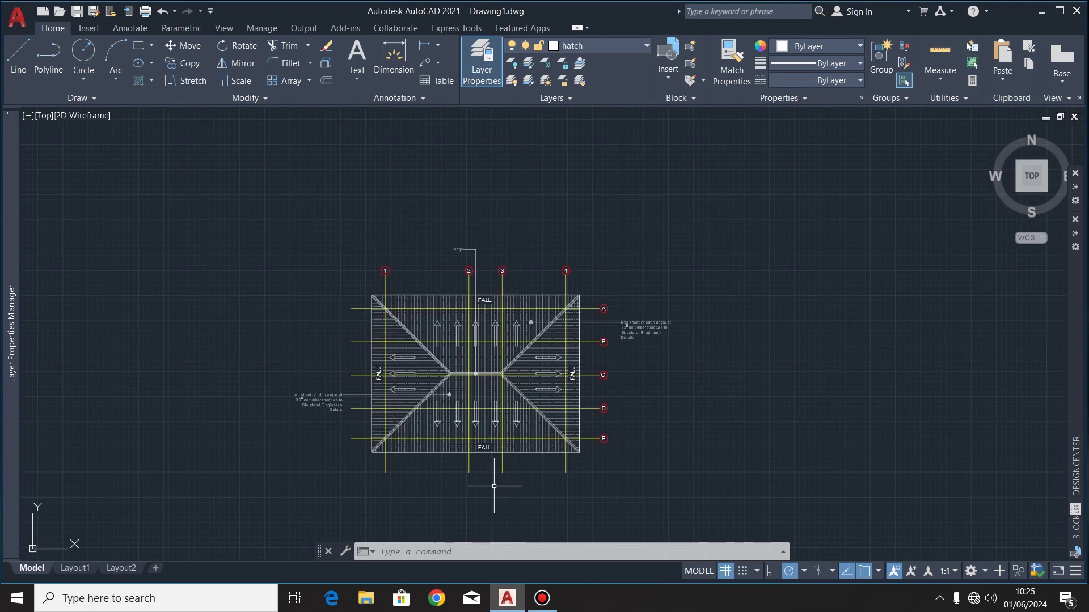
left_click(317, 391)
scroll(318, 391, "up", 2)
left_click(847, 290)
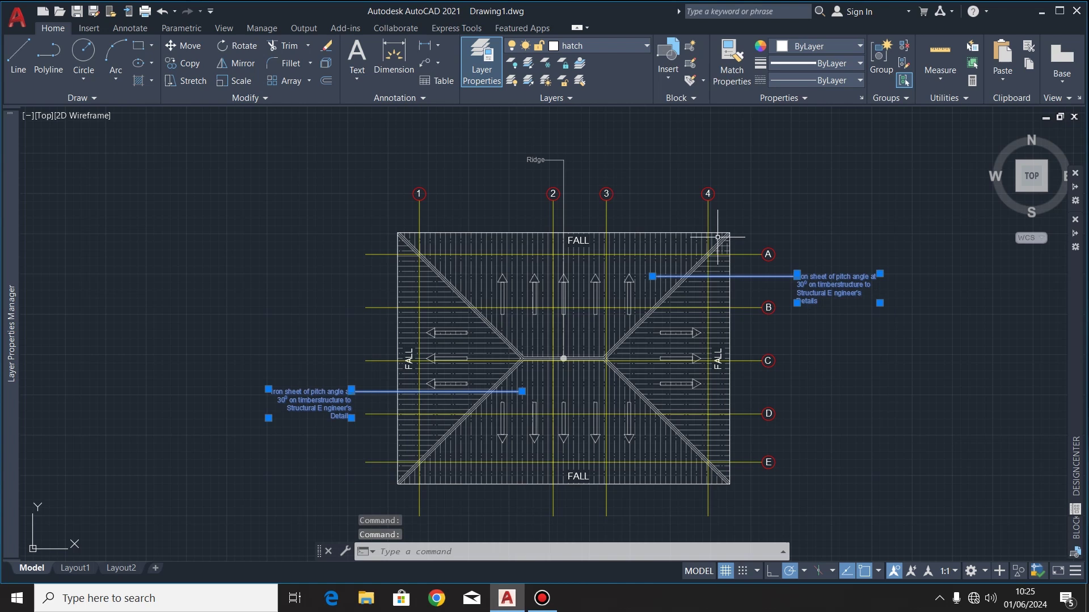
left_click(562, 163)
left_click(540, 156)
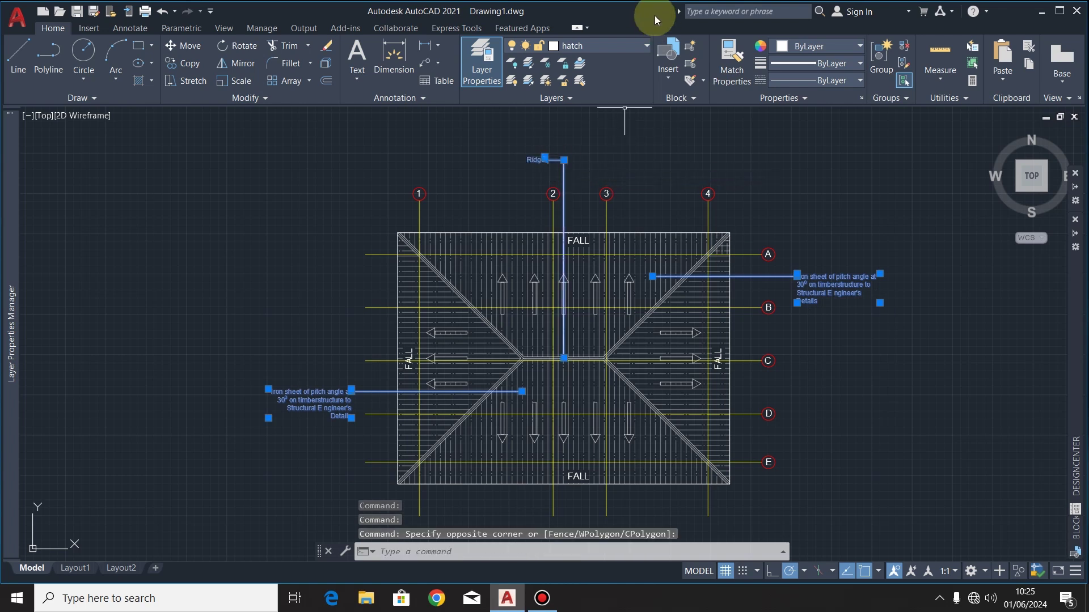
left_click(622, 43)
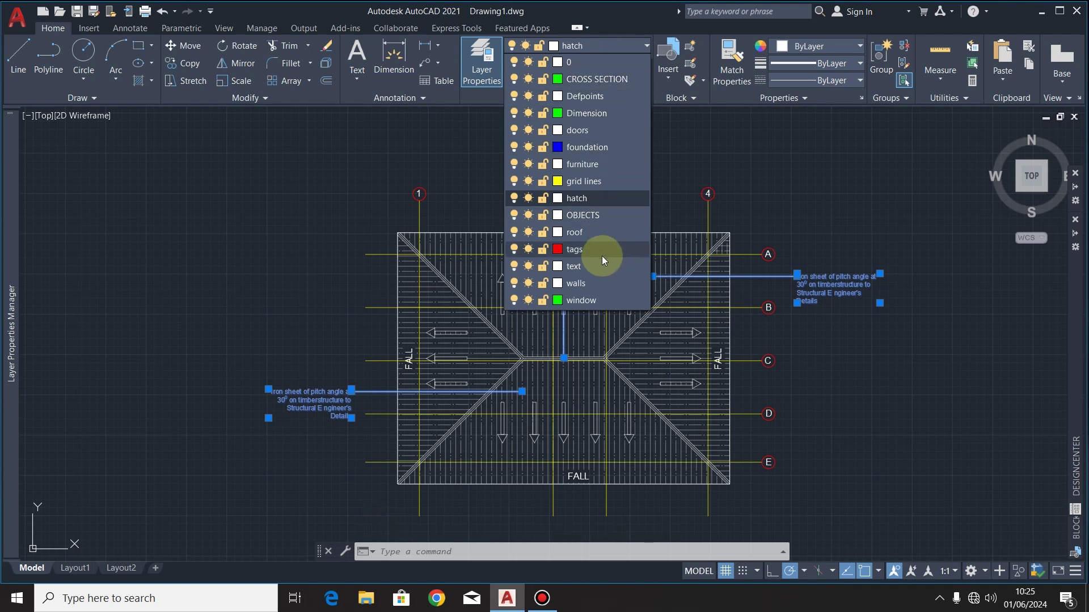
left_click(589, 266)
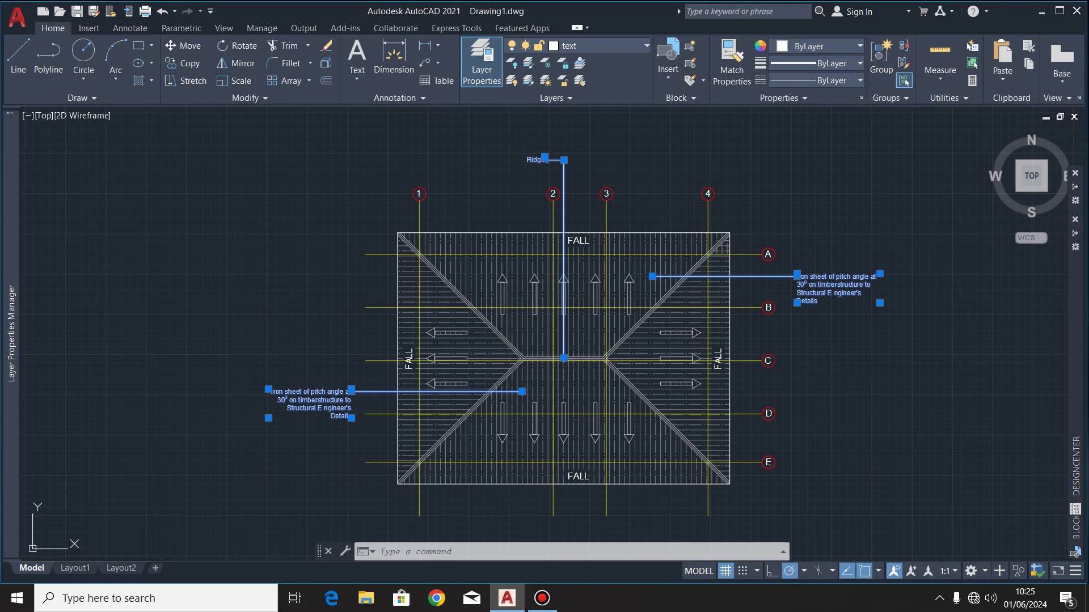
key("Escape")
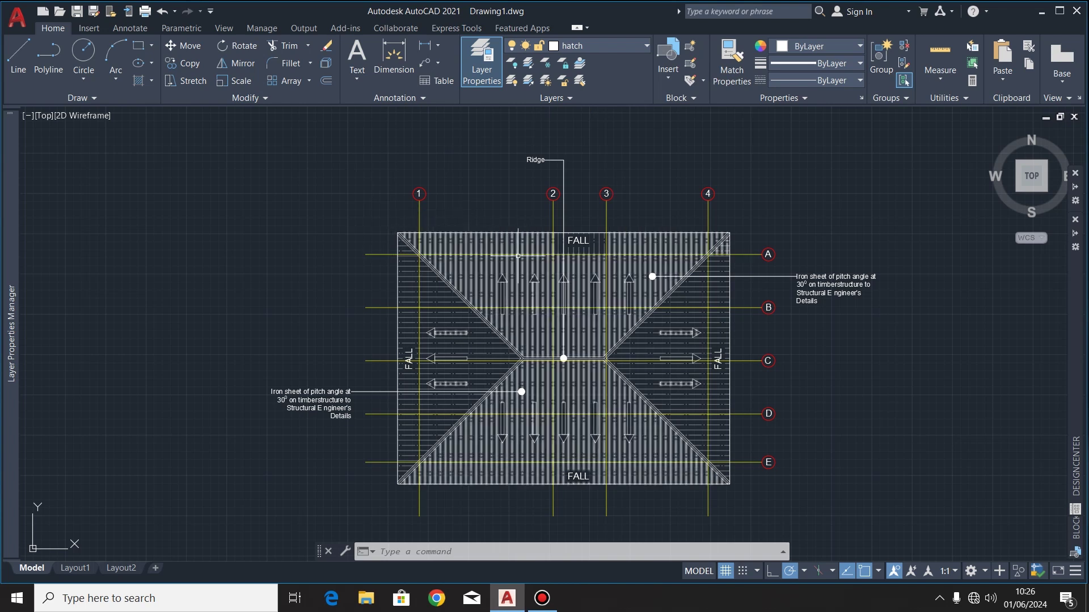
- Make the Dimension layer current and dimension the roof's full north edge, placing the dimension line just below the grid bubbles
left_click(617, 46)
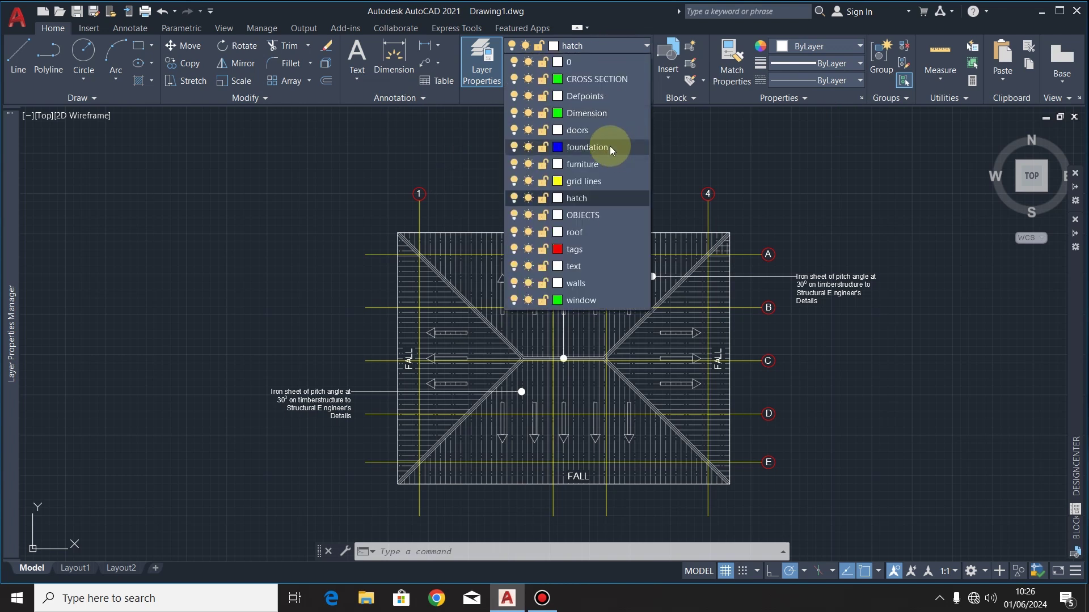
left_click(607, 148)
left_click(393, 56)
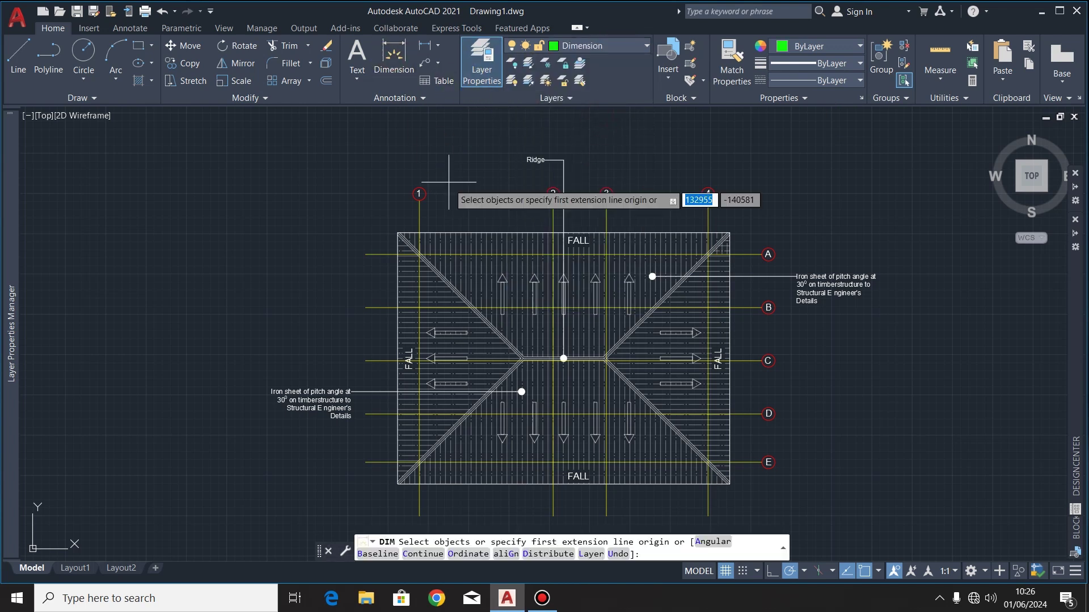
left_click(502, 233)
scroll(577, 208, "up", 4)
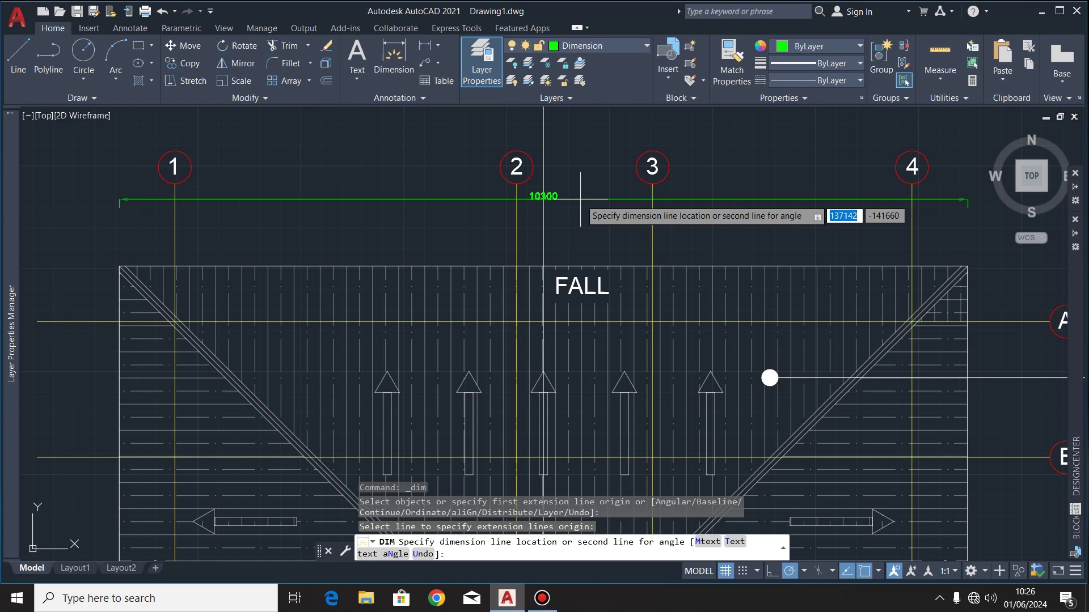
left_click(581, 199)
- Dimension the spacing between grid lines 1 and 2 along the north edge, between the overall dimension and the roof
scroll(580, 199, "down", 2)
scroll(439, 218, "up", 2)
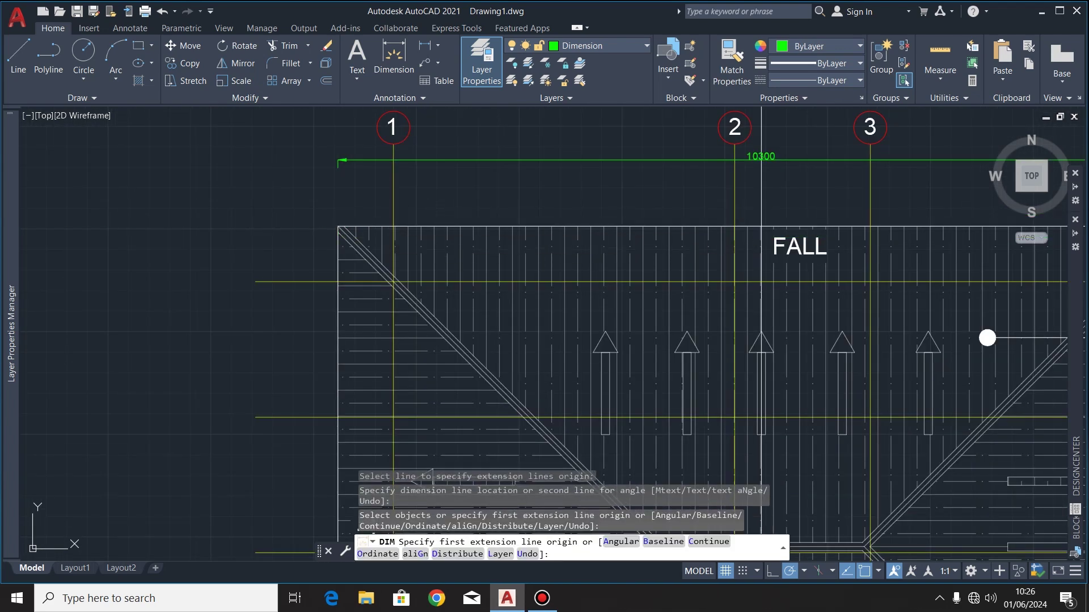
left_click(394, 227)
left_click(734, 227)
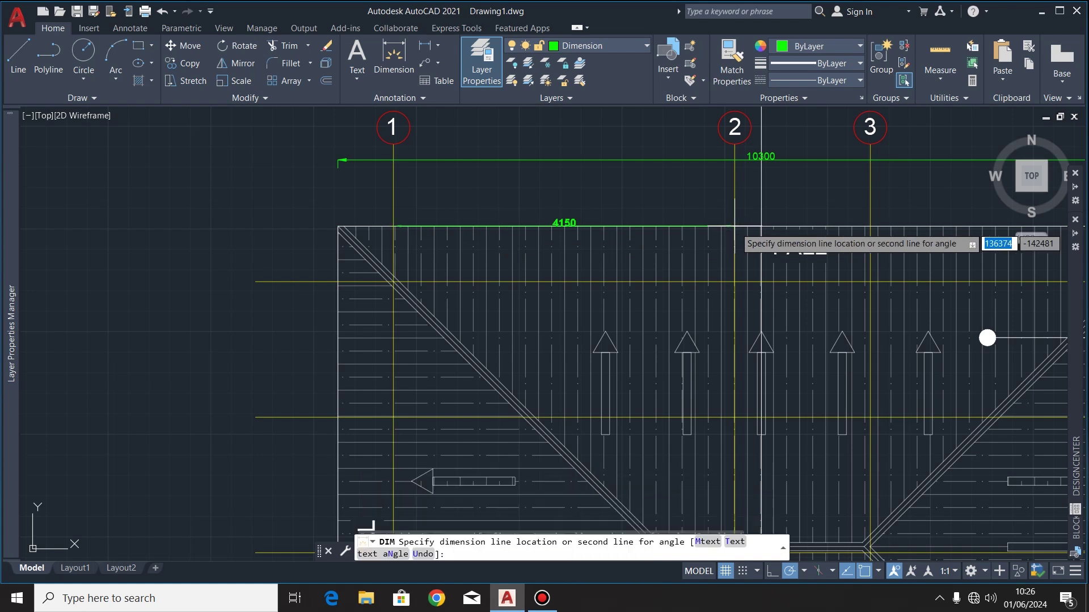
left_click(604, 182)
key("Return")
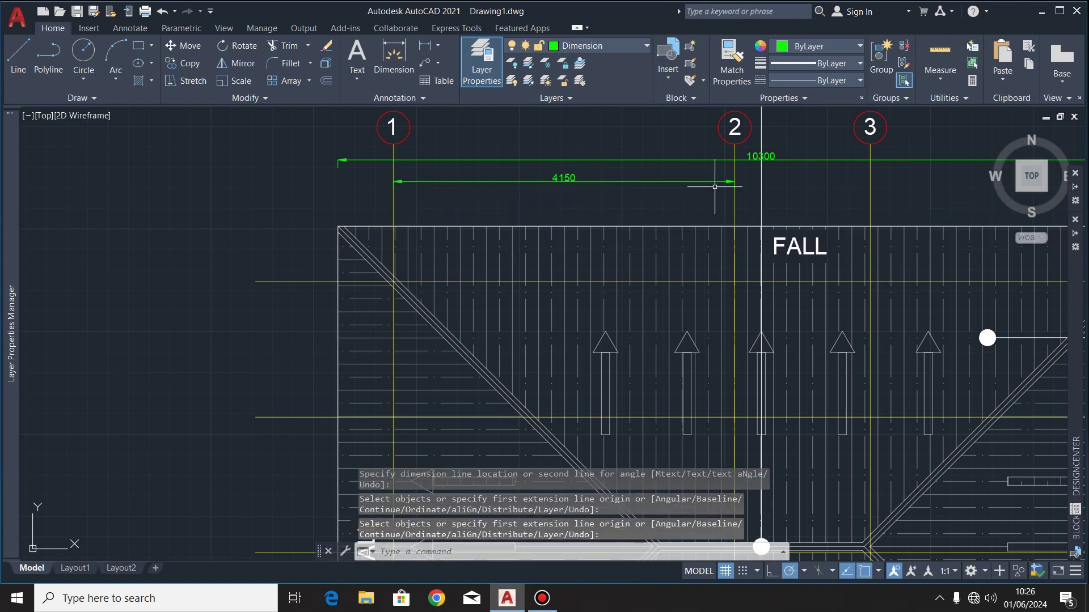
- Continue the north grid dimension from grid line 2 to grid lines 3 and 4
left_click(716, 182)
mouse_move(733, 182)
left_click(783, 217)
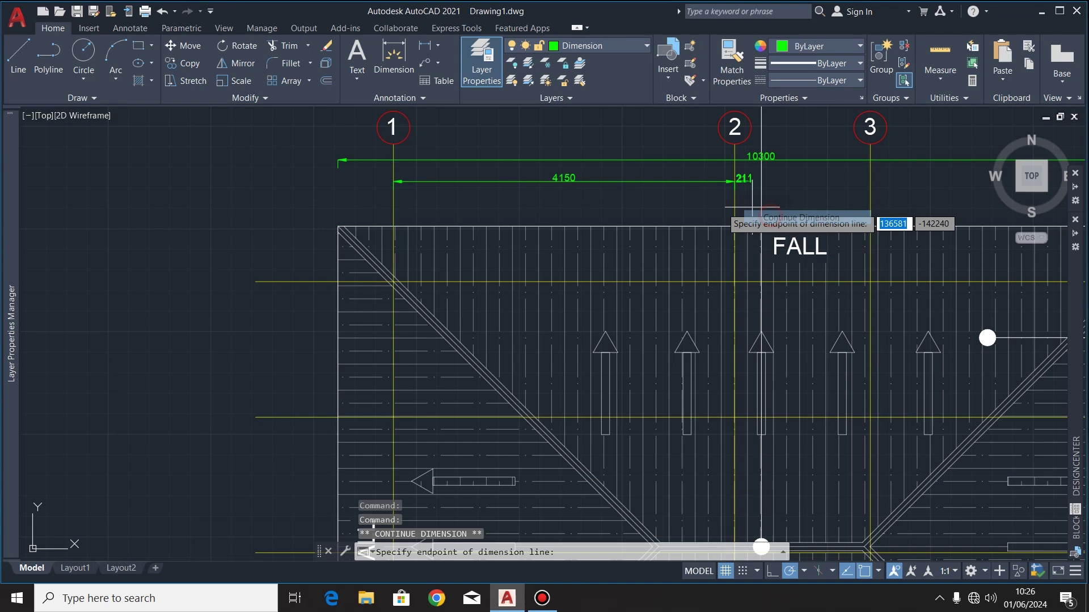
scroll(736, 220, "down", 2)
scroll(737, 220, "up", 5)
left_click(737, 214)
scroll(771, 222, "down", 4)
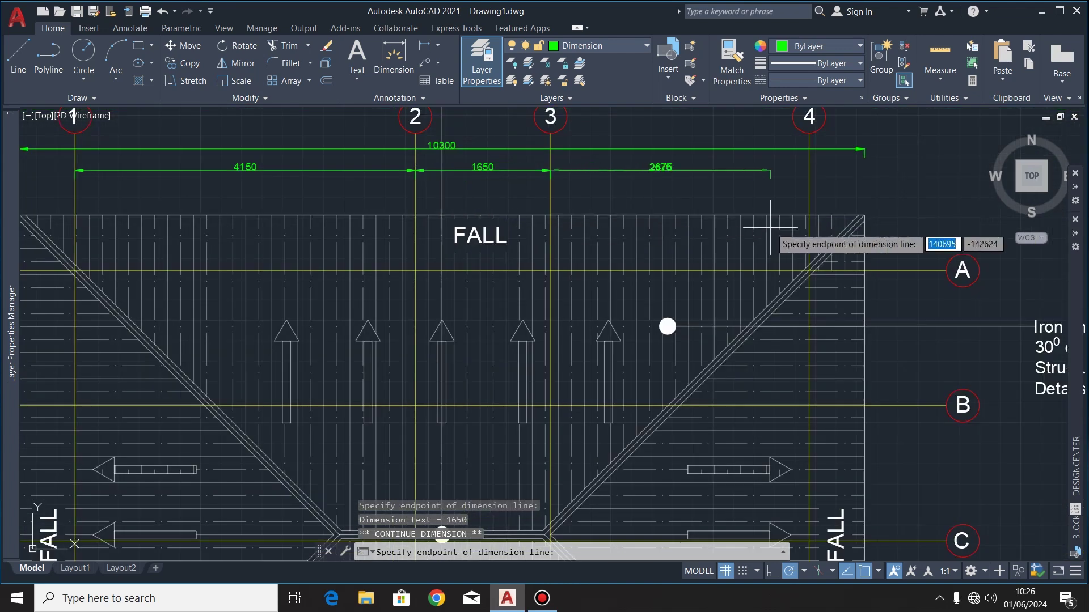
scroll(789, 214, "up", 5)
left_click(790, 214)
scroll(789, 214, "down", 6)
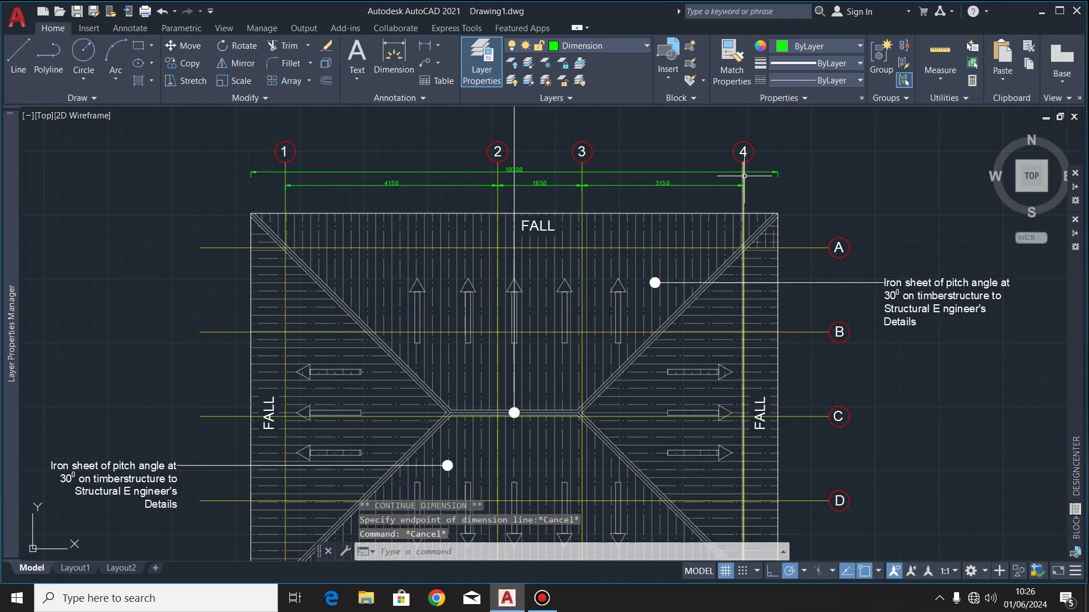
key("Escape")
key("Escape")
- Dimension the roof's full east edge, placing the dimension line between the edge and the lettered grid bubbles
left_click(394, 57)
key("Return")
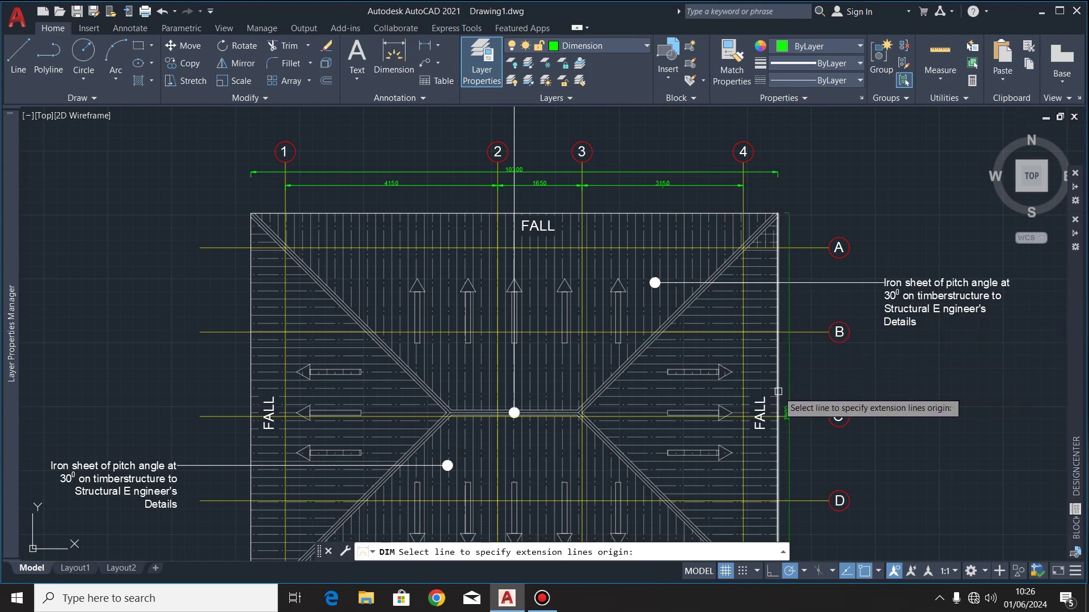
left_click(778, 397)
left_click(822, 434)
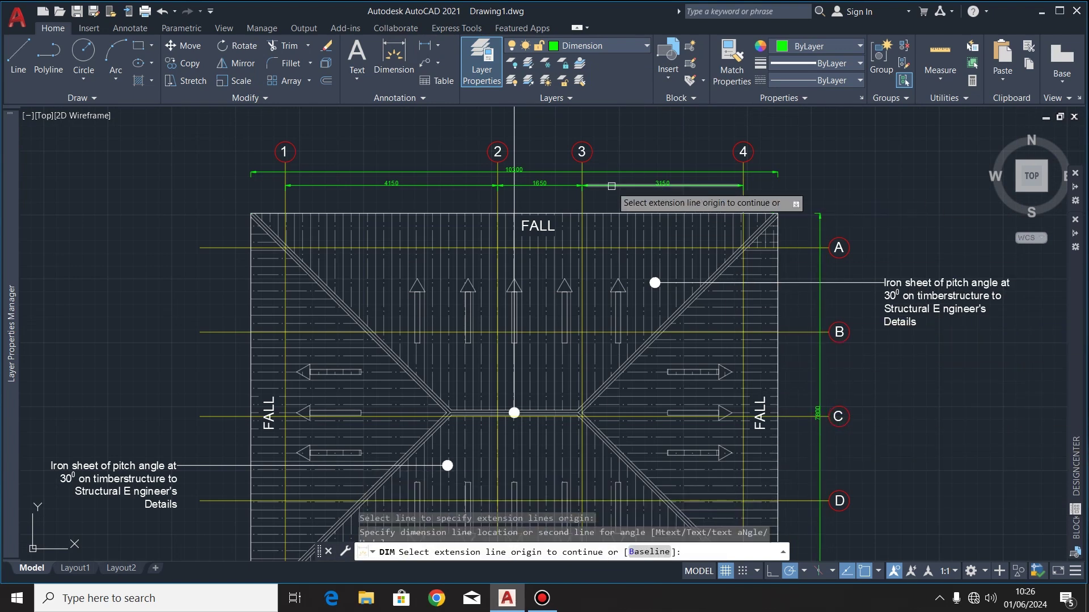
- Dimension the spacing between grid lines E and D on the east side, inside the overall dimension
middle_click_drag(807, 509, 734, 390)
scroll(707, 483, "up", 4)
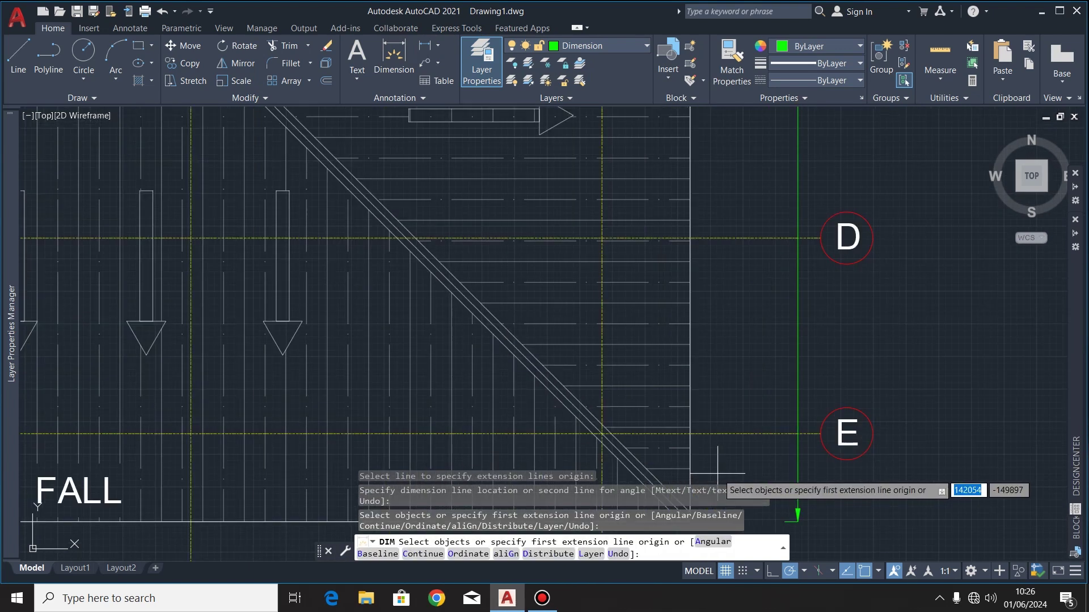
left_click(690, 434)
left_click(691, 237)
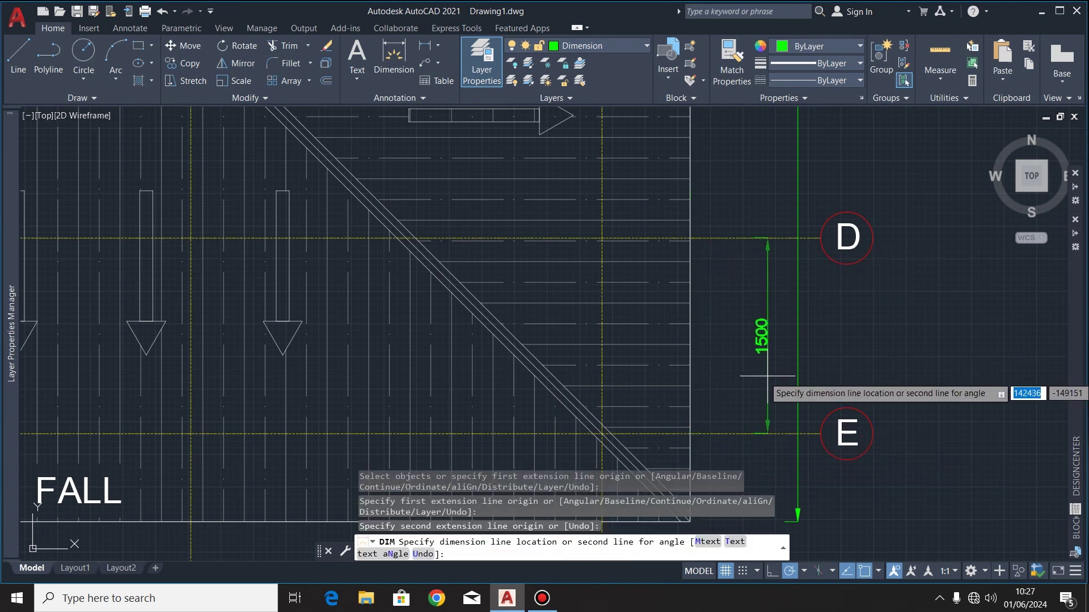
left_click(755, 377)
key("Escape")
- Continue the east grid dimension from grid line D through C and B to A
left_click(755, 400)
mouse_move(754, 237)
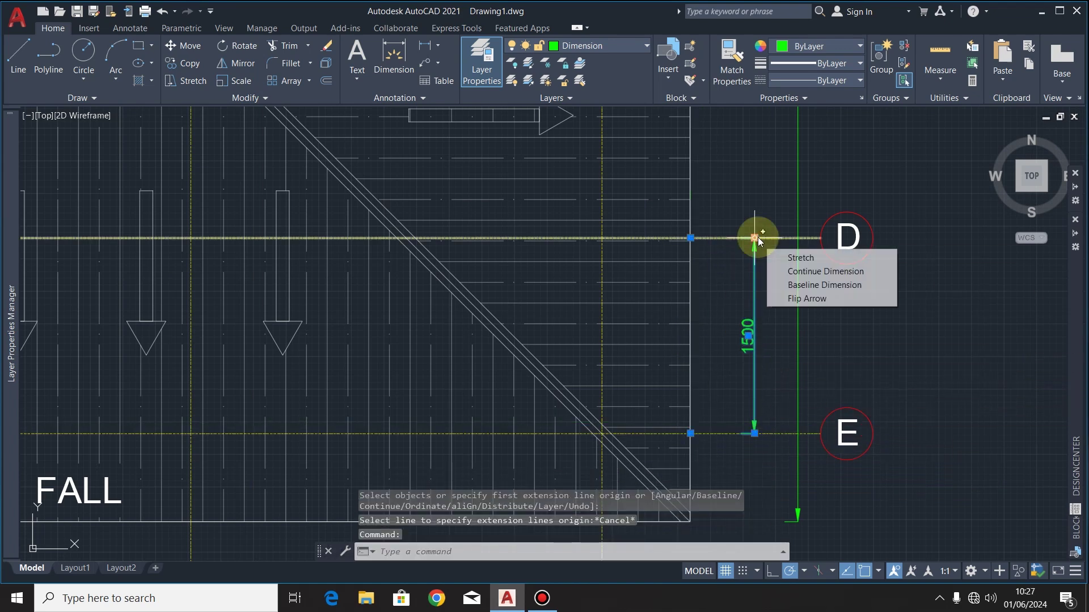
left_click(792, 272)
scroll(729, 243, "down", 4)
scroll(730, 195, "up", 6)
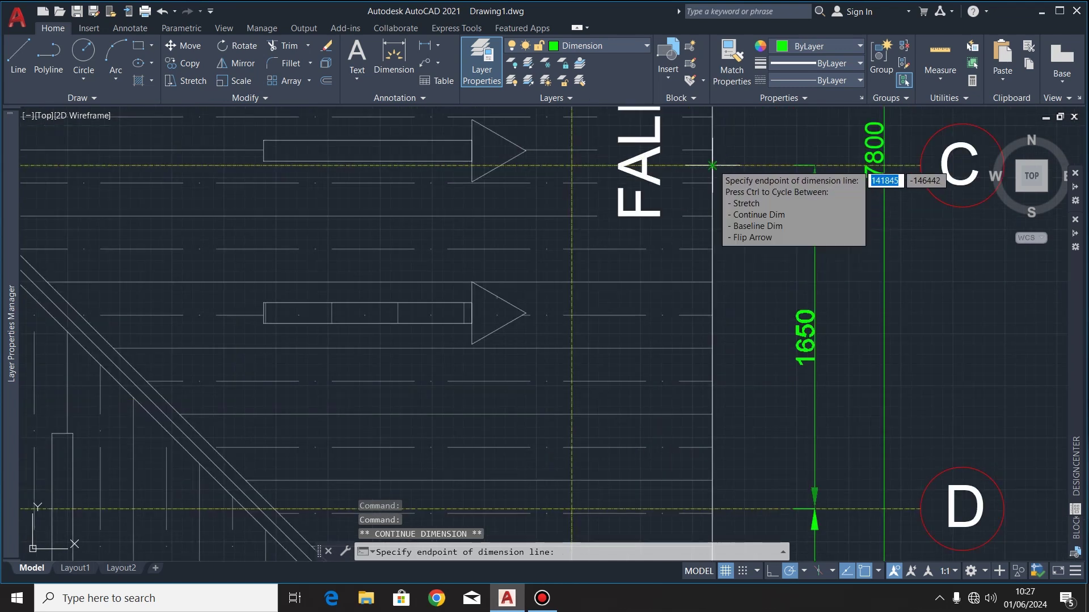
scroll(717, 288, "down", 2)
scroll(717, 287, "down", 2)
scroll(725, 220, "up", 4)
left_click(724, 218)
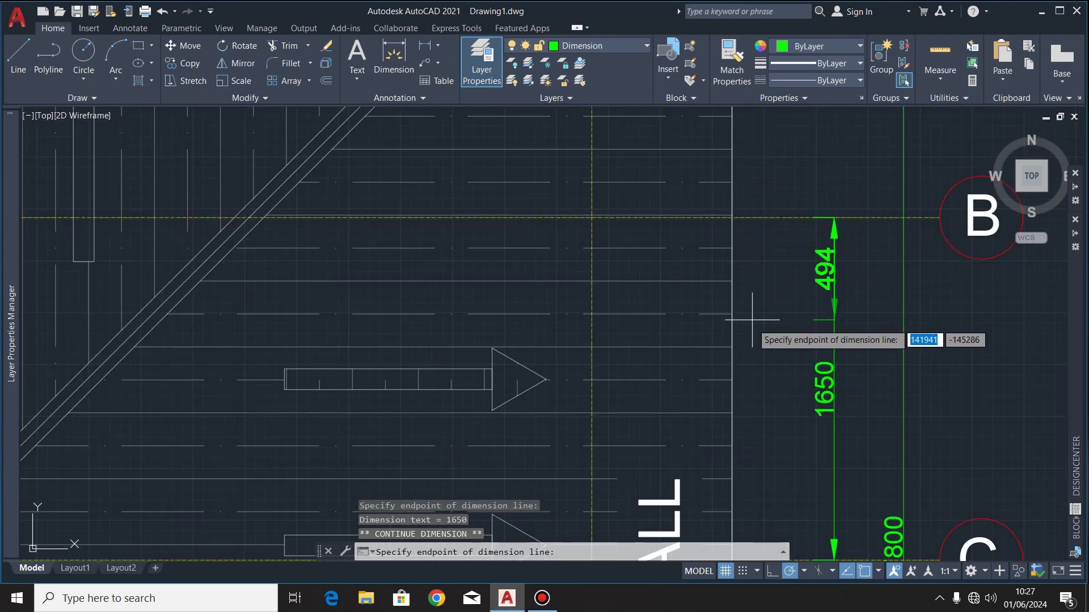
scroll(743, 318, "down", 2)
scroll(747, 264, "up", 2)
scroll(748, 264, "down", 4)
scroll(747, 187, "up", 2)
left_click(747, 188)
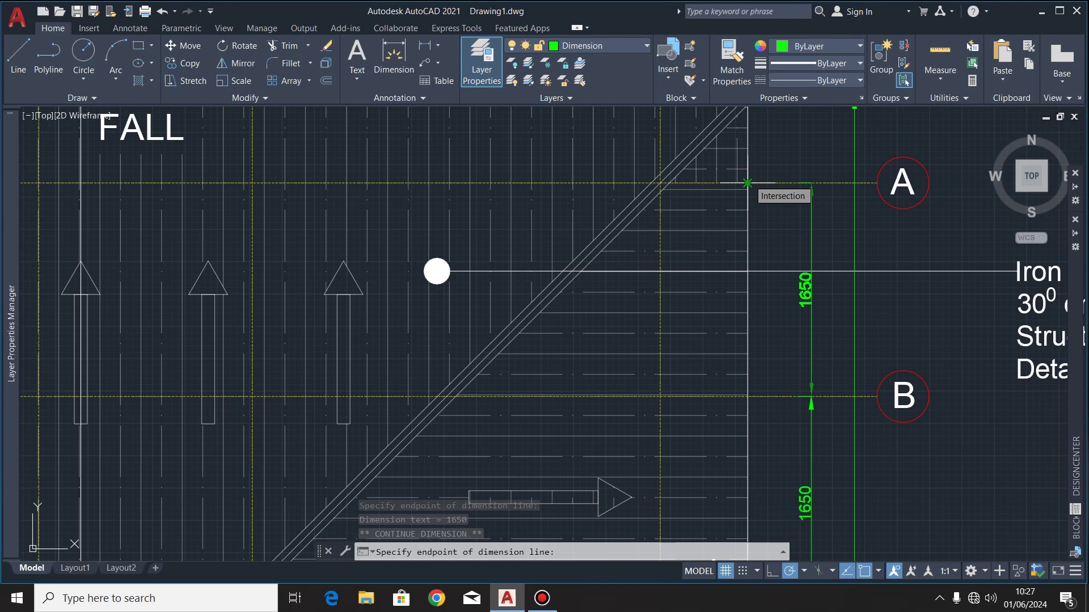
key("Escape")
- Dimension the roof's full west edge, placing the dimension line just outside the roof
scroll(748, 187, "down", 6)
left_click(394, 56)
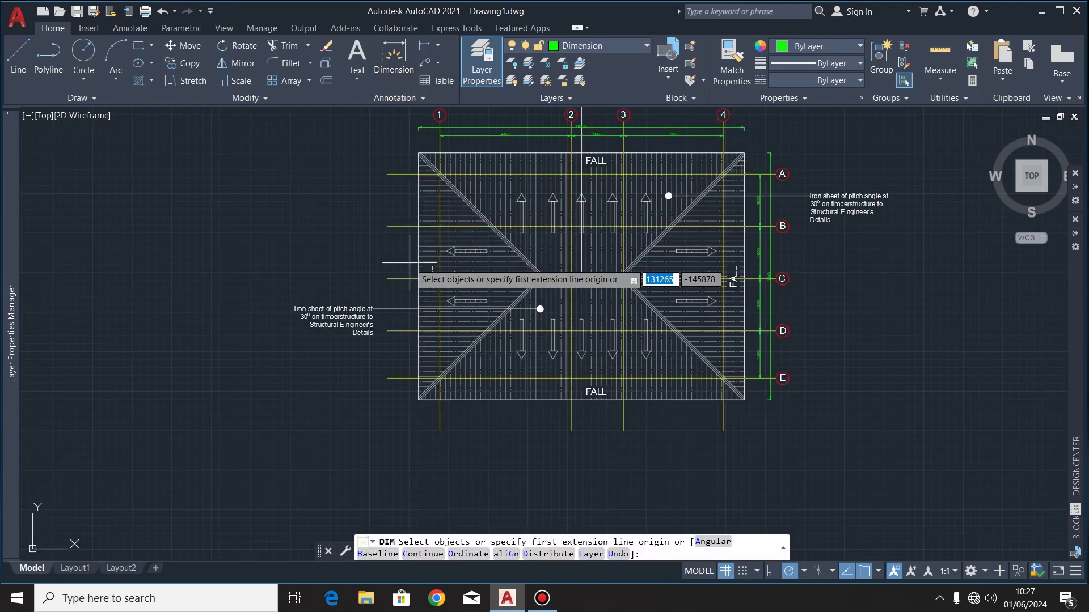
scroll(412, 269, "up", 4)
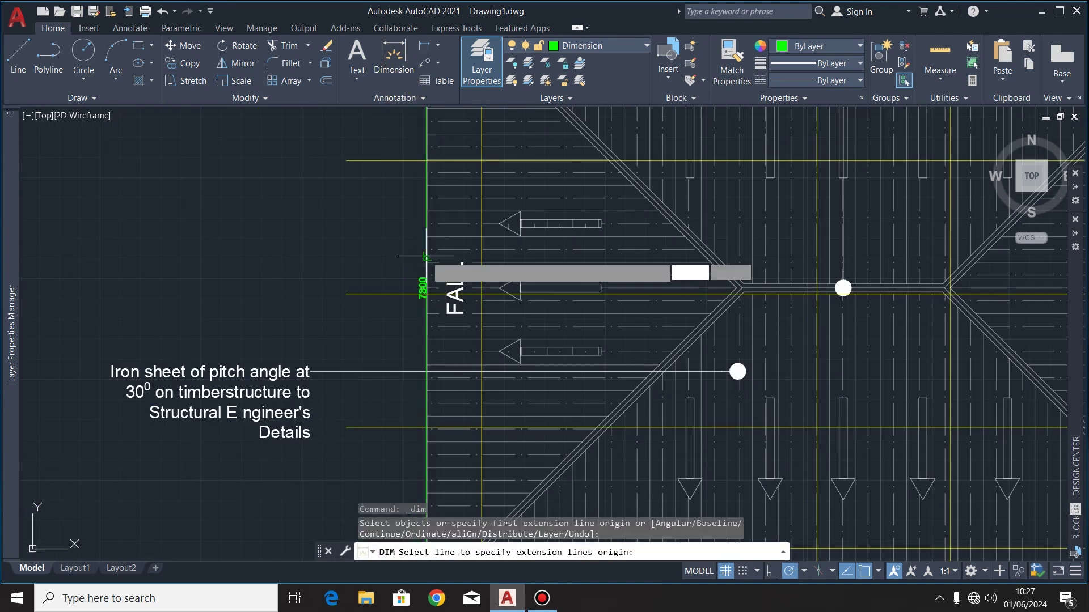
left_click(427, 267)
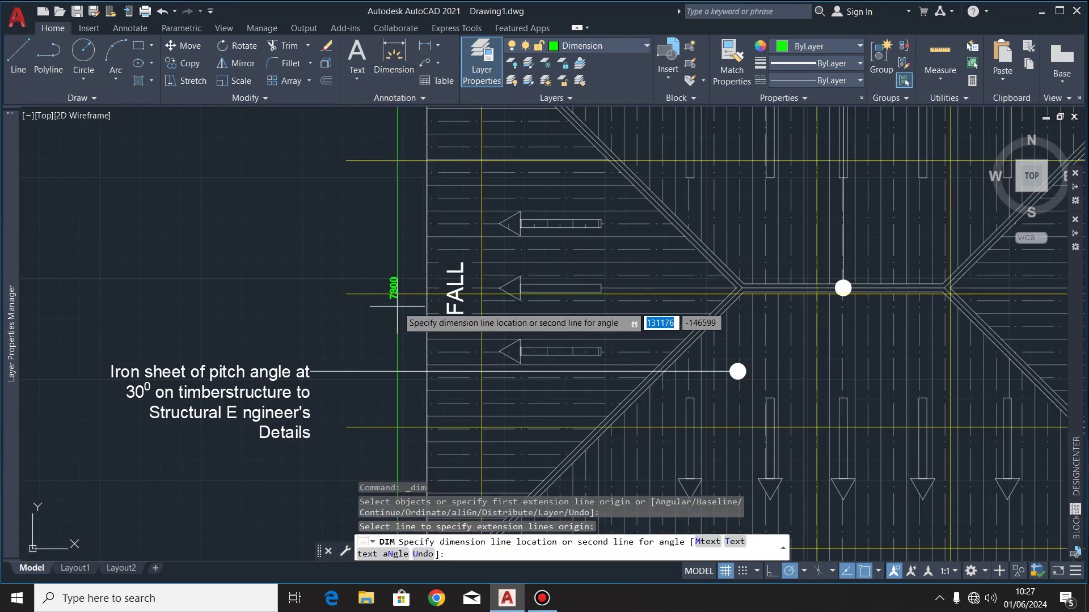
left_click(373, 340)
- Dimension the spacing between grid lines A and B on the west side, between the overall dimension and the roof
scroll(373, 340, "down", 4)
scroll(375, 235, "up", 4)
left_click(411, 214)
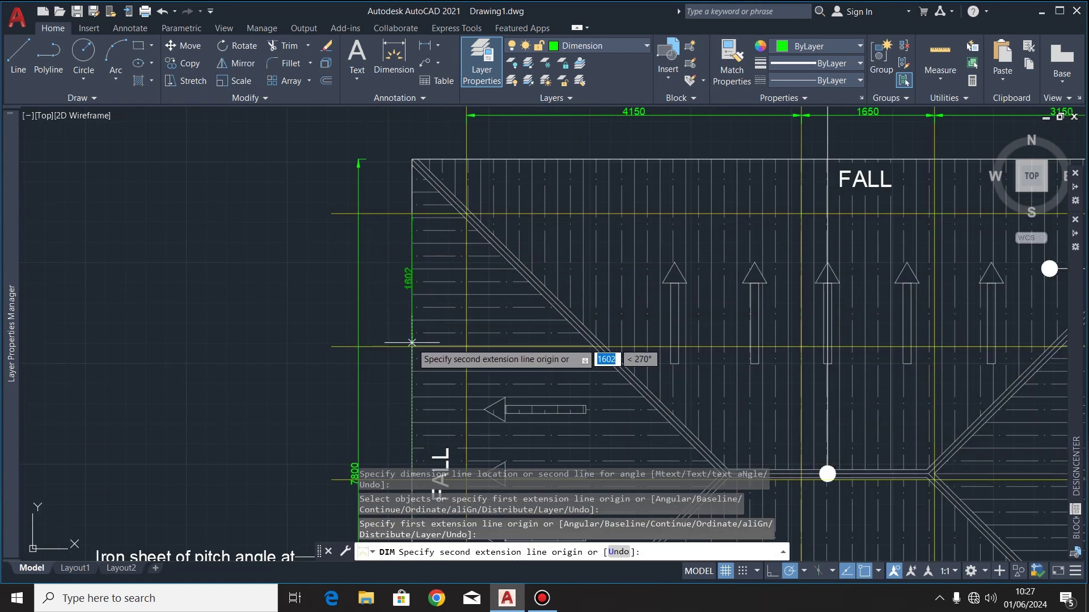
left_click(411, 347)
left_click(386, 346)
key("Escape")
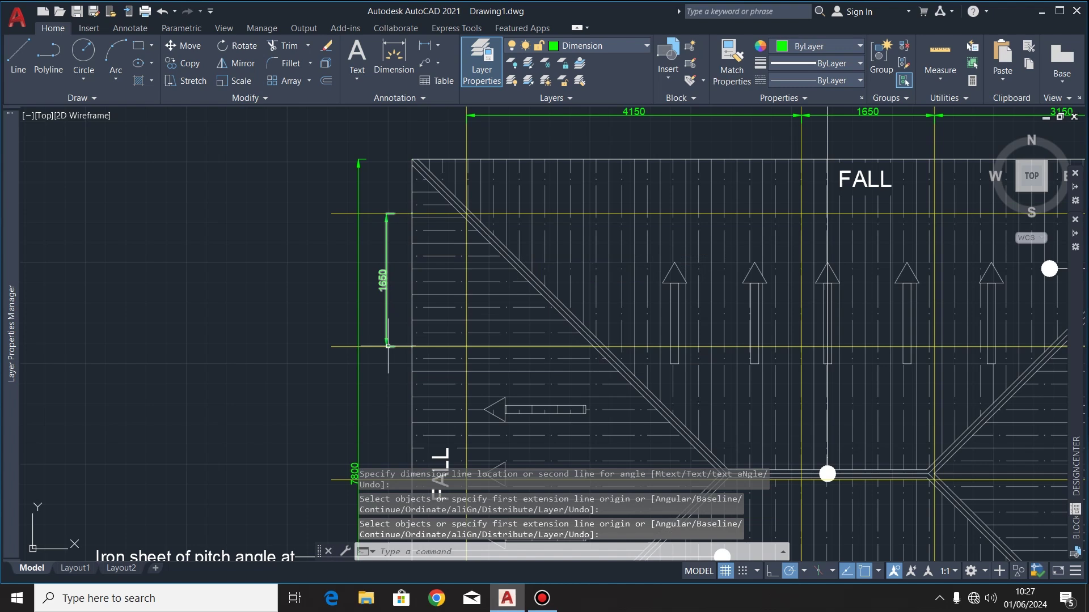
- Continue the west grid dimension from grid line B through C and D to E
left_click(386, 347)
mouse_move(386, 347)
left_click(437, 382)
scroll(420, 340, "down", 4)
scroll(423, 375, "up", 4)
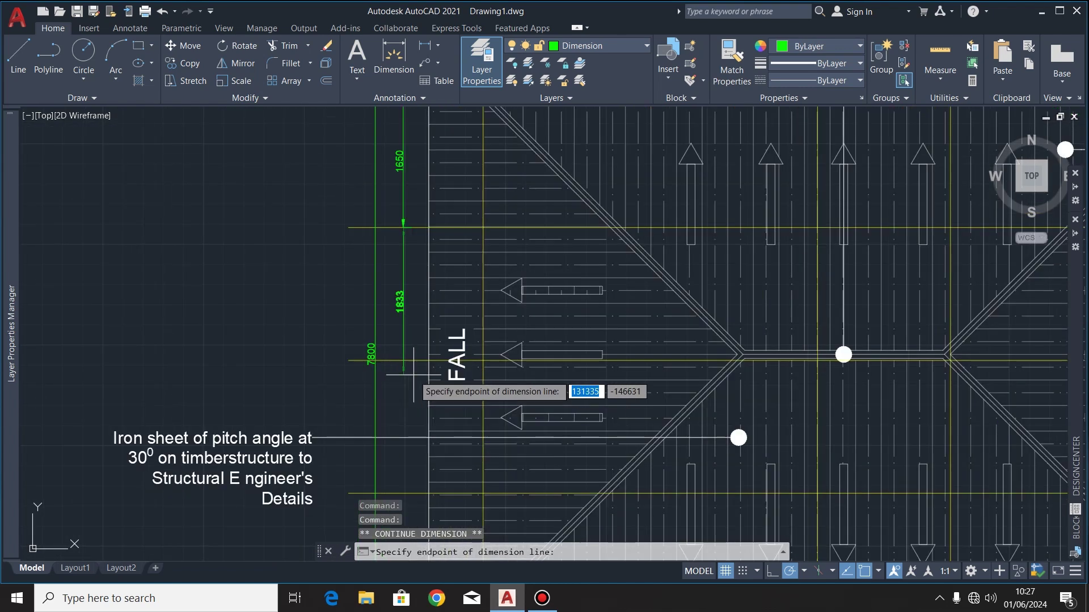
scroll(429, 360, "down", 3)
scroll(422, 453, "up", 4)
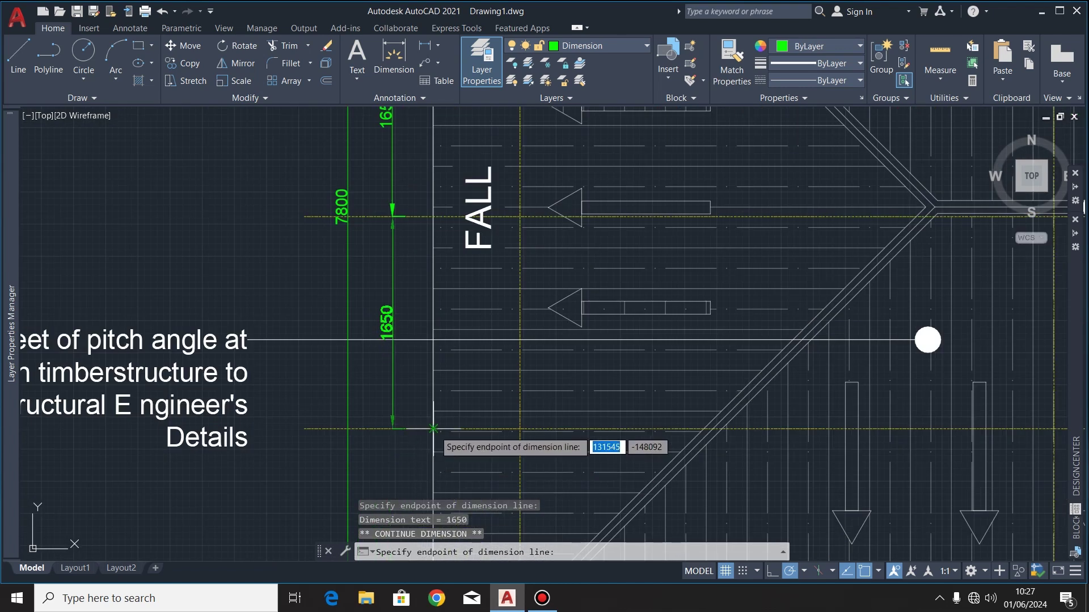
scroll(420, 420, "down", 4)
scroll(416, 410, "up", 2)
left_click(397, 414)
key("Escape")
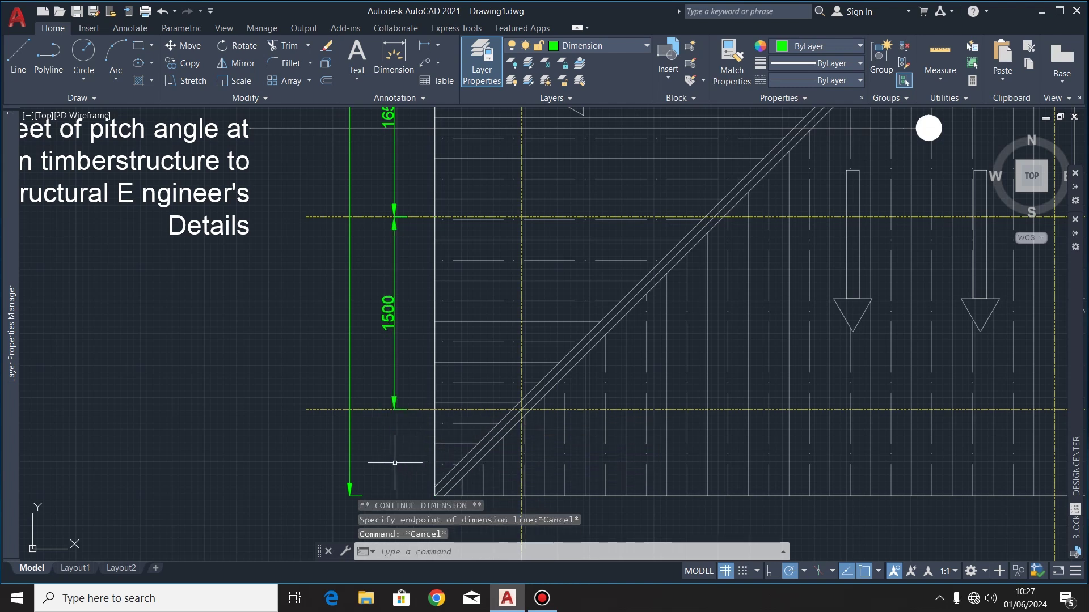
- Dimension the roof's full south edge, placing the dimension line near the lower ends of the numbered grid lines
scroll(513, 360, "down", 5)
scroll(514, 360, "down", 2)
left_click(393, 57)
scroll(539, 377, "up", 3)
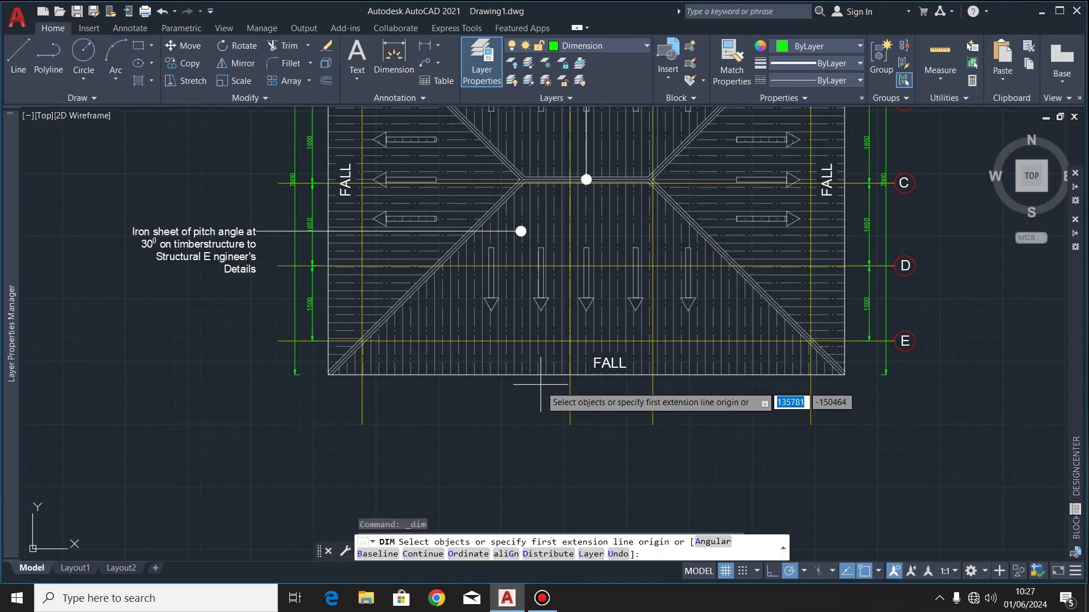
left_click(539, 377)
left_click(534, 415)
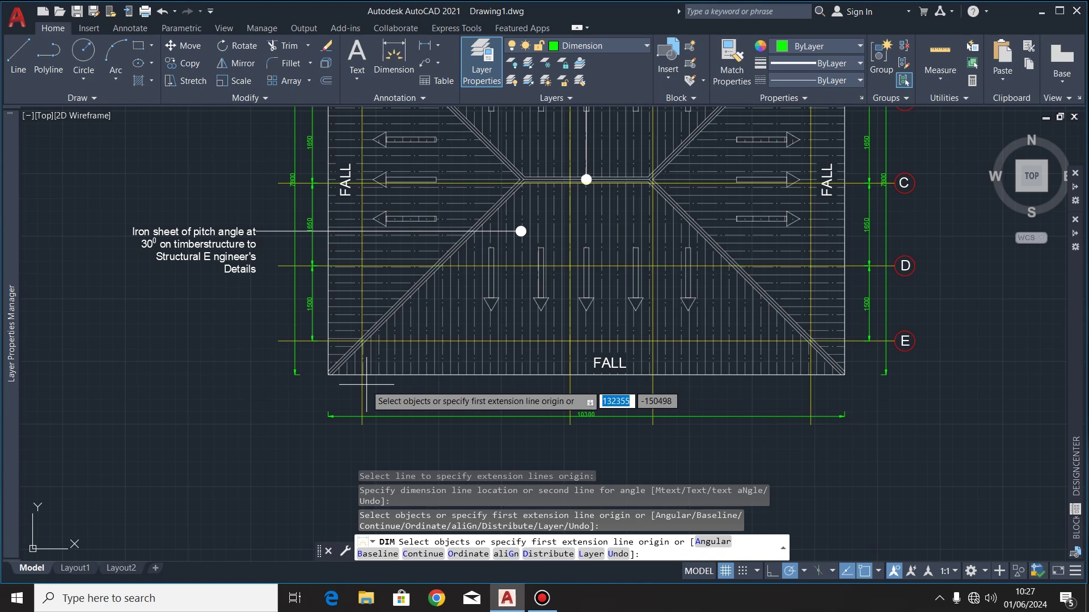
- Dimension the spacing between grid lines 1 and 2 along the south edge, inside the overall dimension
left_click(362, 375)
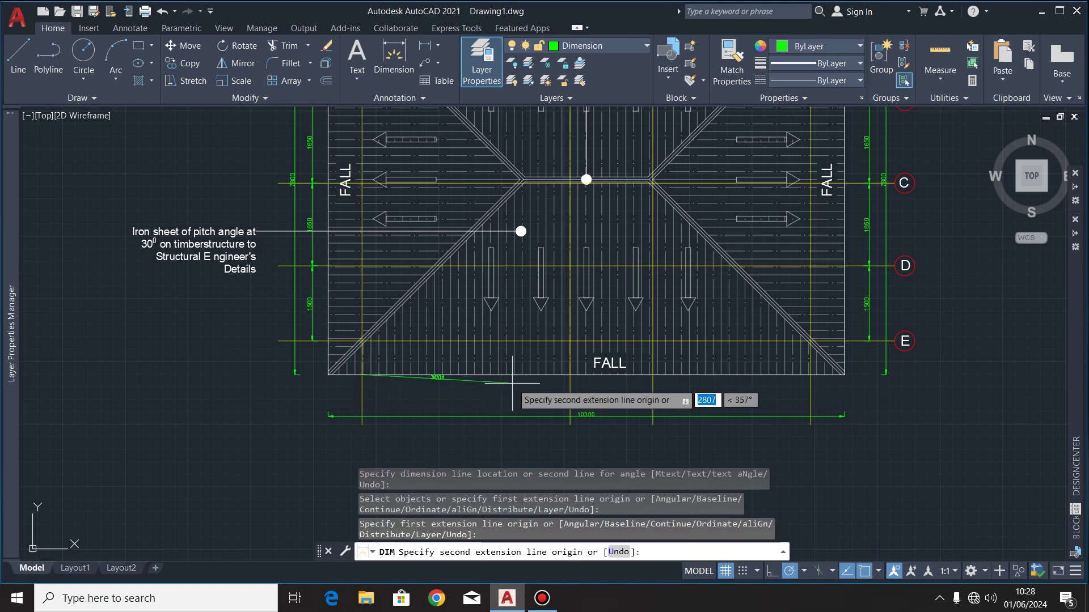
left_click(570, 375)
scroll(469, 396, "up", 2)
left_click(569, 397)
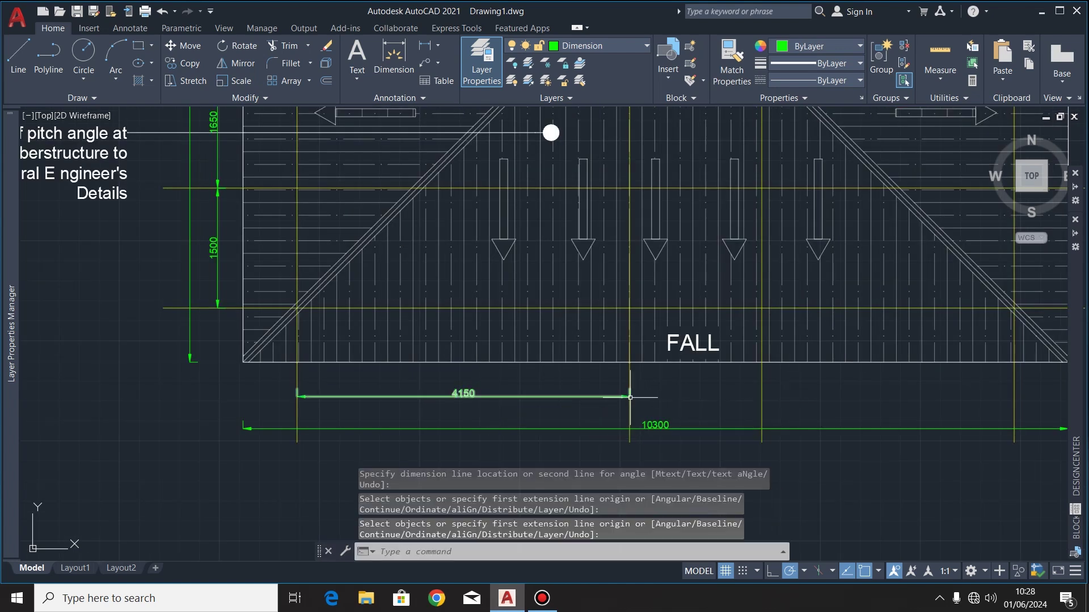
- Continue the south grid dimension from grid line 2 to grid lines 3 and 4
right_click(629, 397)
left_click(689, 433)
left_click(763, 380)
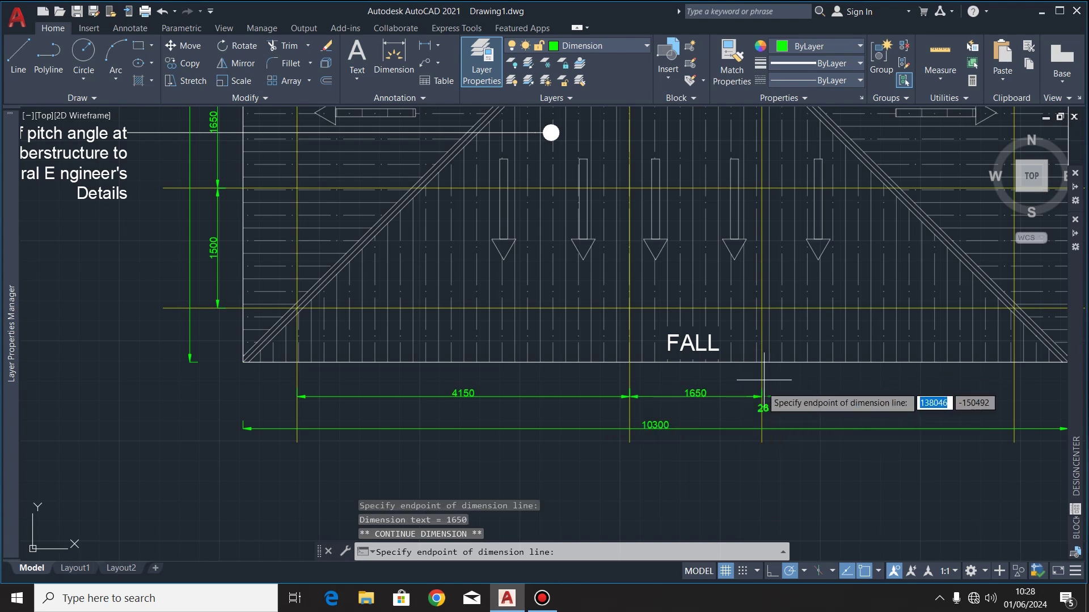
scroll(763, 380, "down", 3)
scroll(794, 391, "up", 4)
left_click(849, 360)
key("Escape")
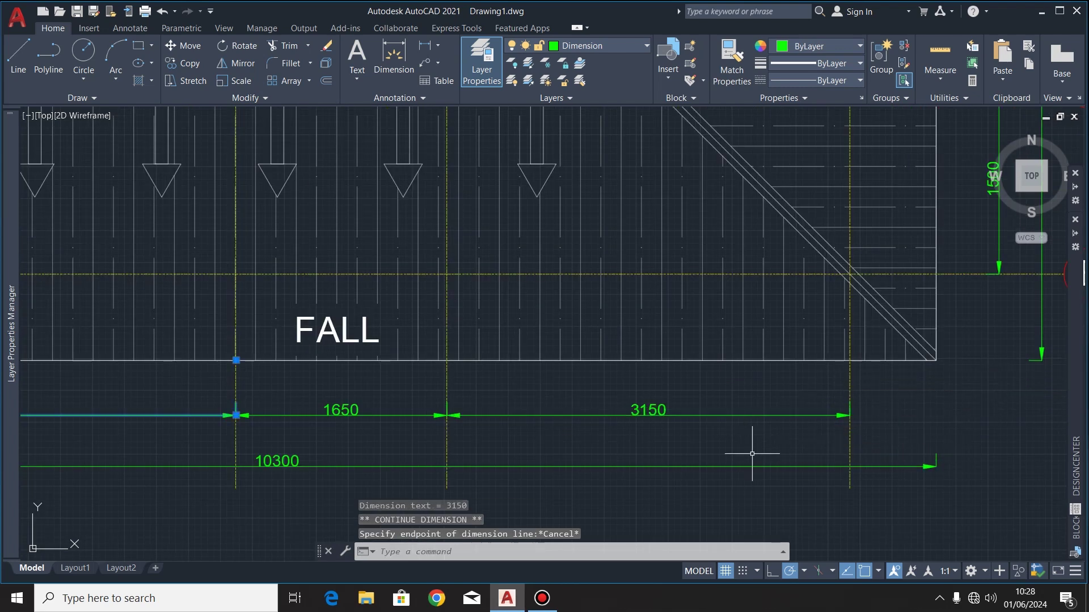
key("Escape")
scroll(632, 487, "down", 5)
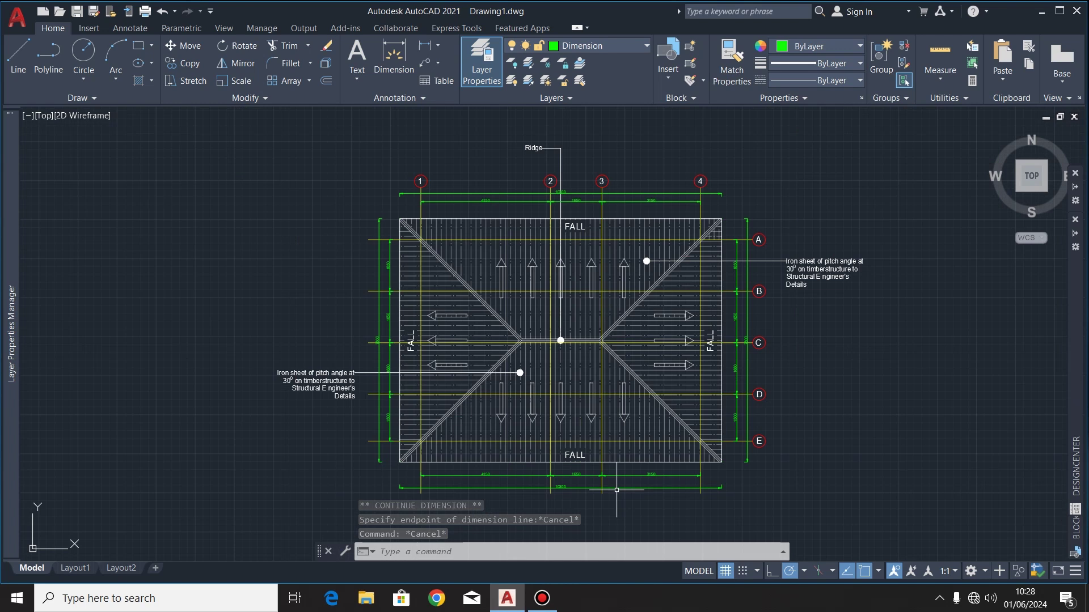